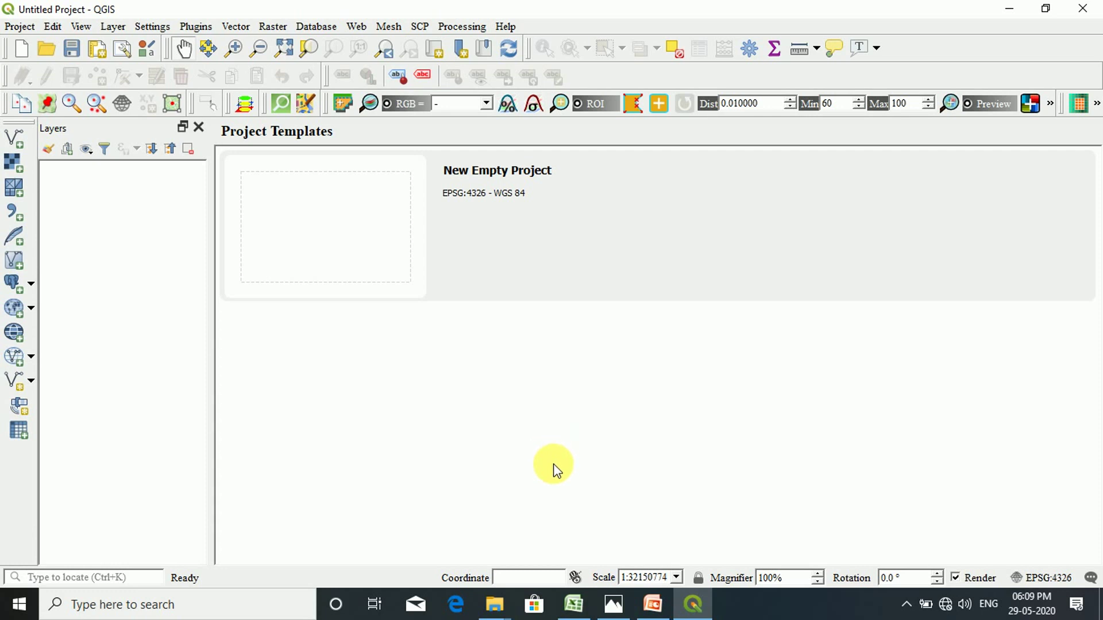
pyautogui.click(572, 603)
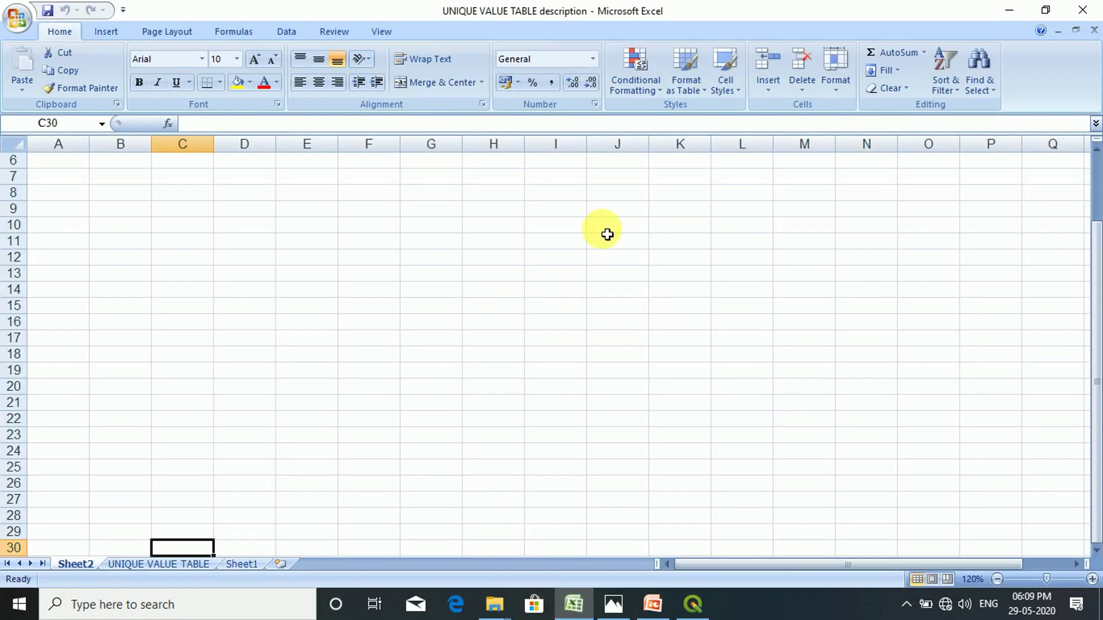
pyautogui.click(1006, 10)
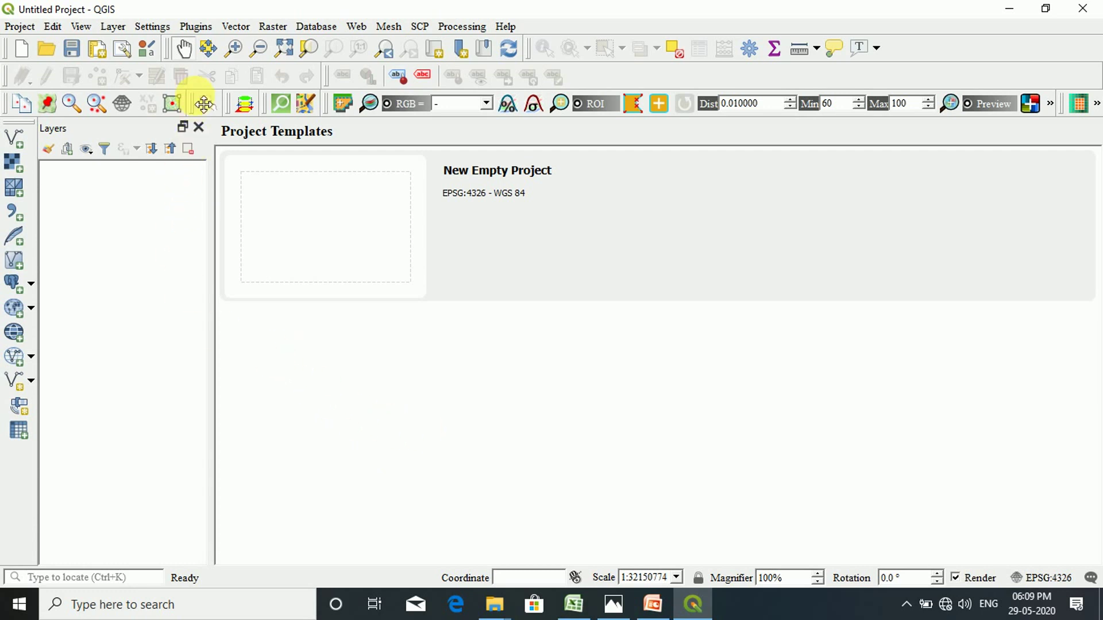
# Open the plugin manager and view the details of the Processing plugin.
pyautogui.click(189, 27)
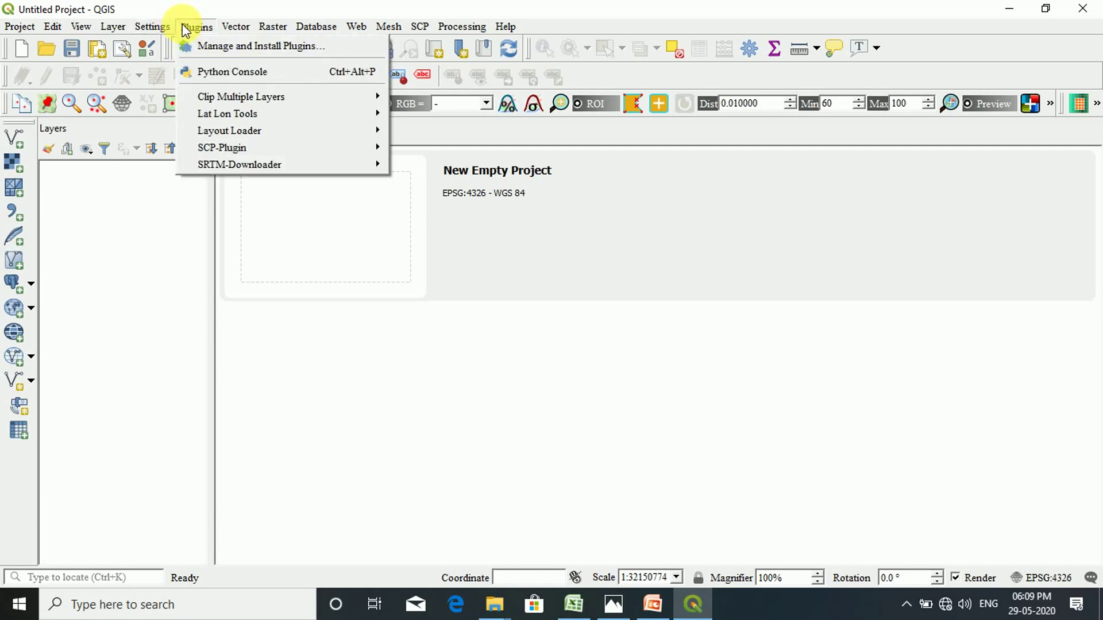
pyautogui.click(207, 50)
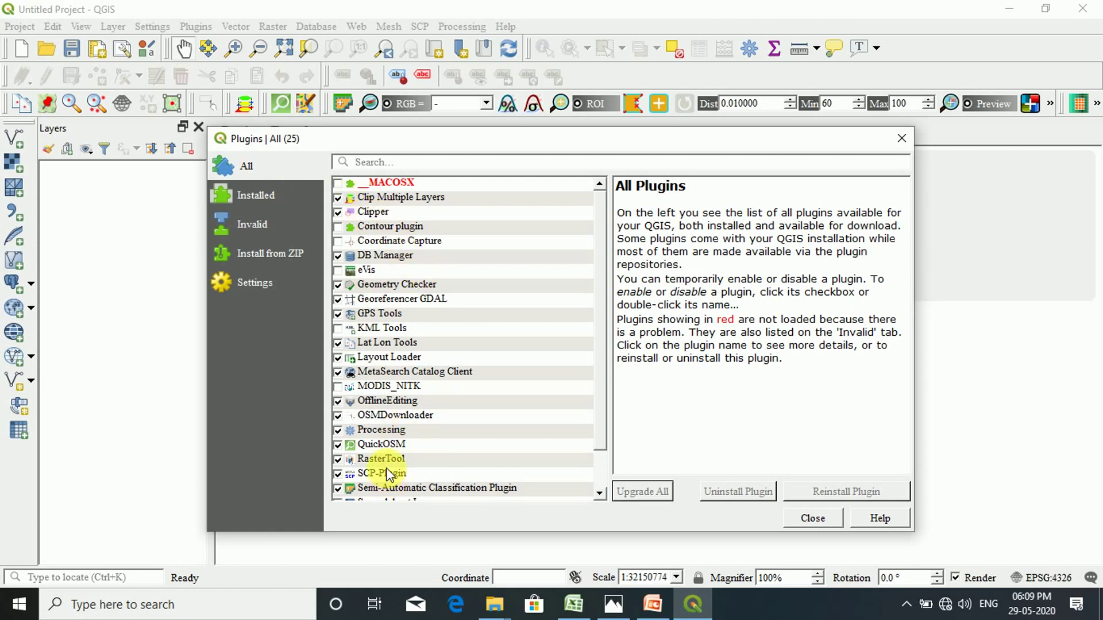
pyautogui.scroll(-1, 399, 467)
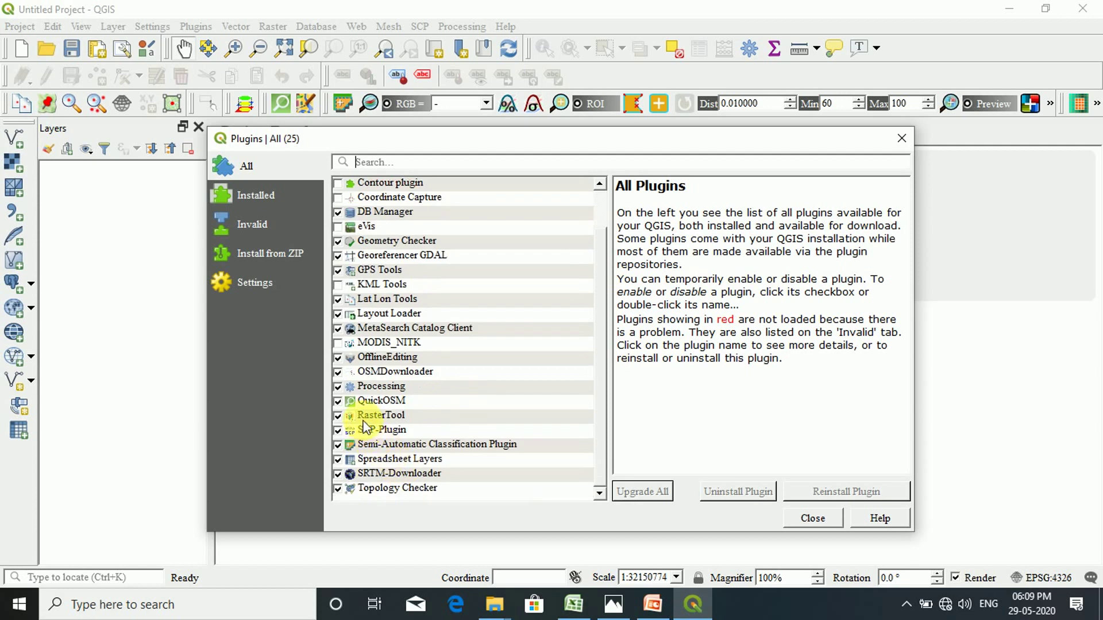
pyautogui.click(383, 389)
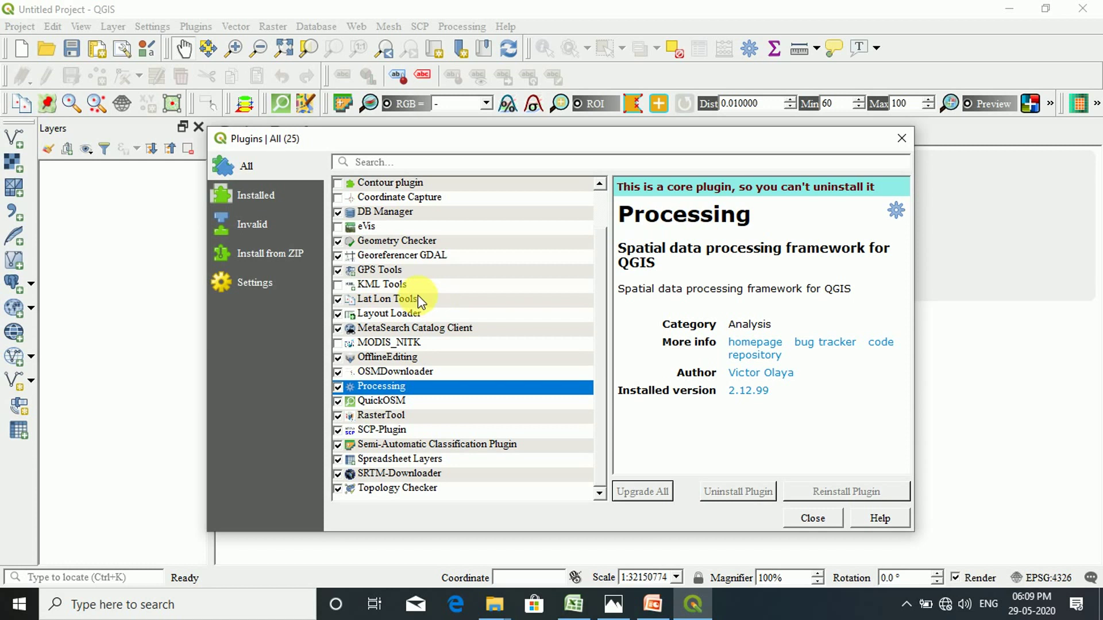
# Review the plugin manager's settings and the QGIS Official Plugin Repository entry, and close the manager.
pyautogui.click(258, 283)
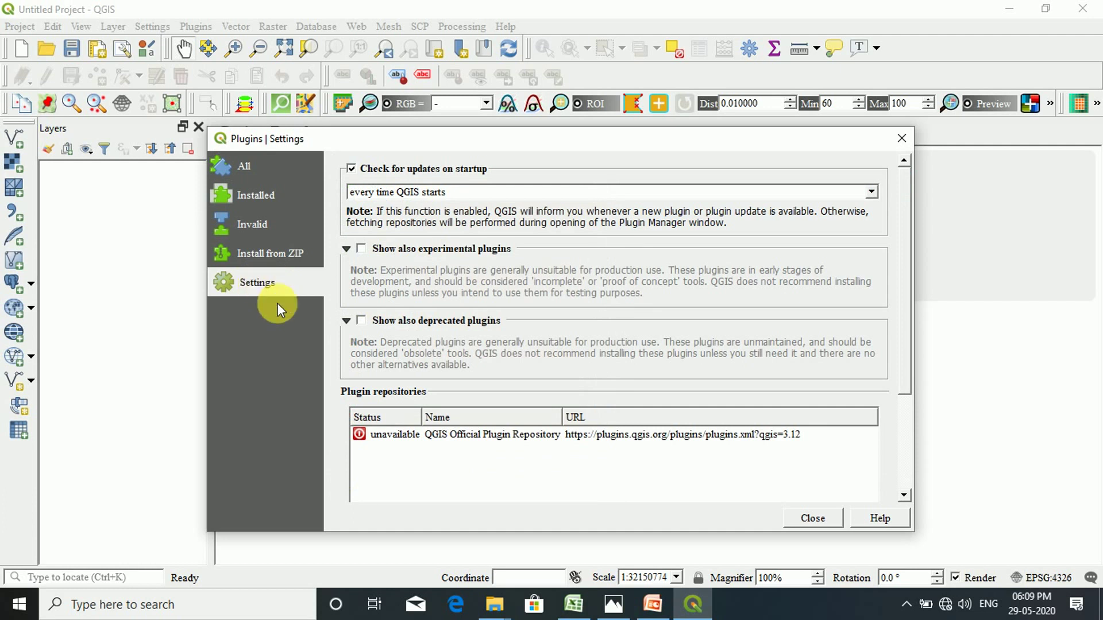
pyautogui.moveTo(904, 269); pyautogui.dragTo(904, 323)
pyautogui.click(412, 350)
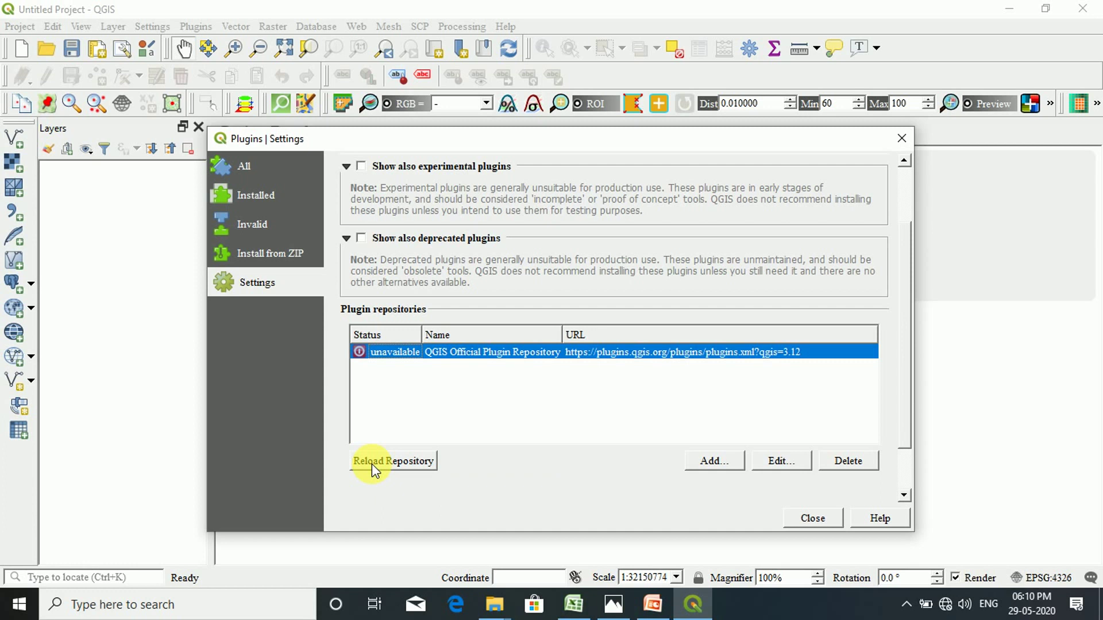
pyautogui.click(271, 169)
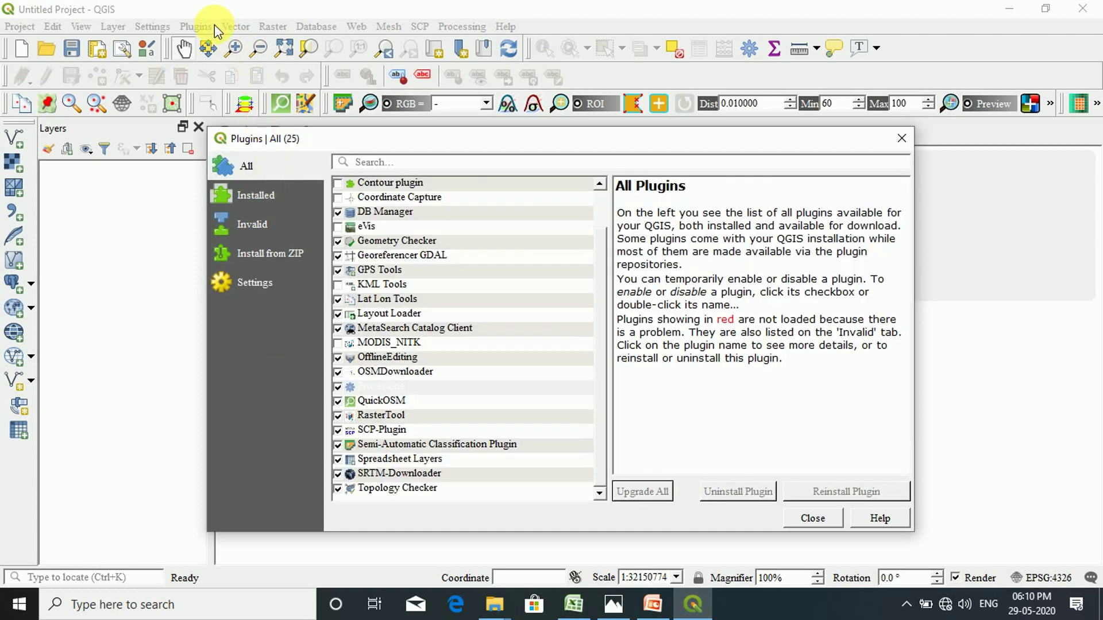
pyautogui.click(811, 519)
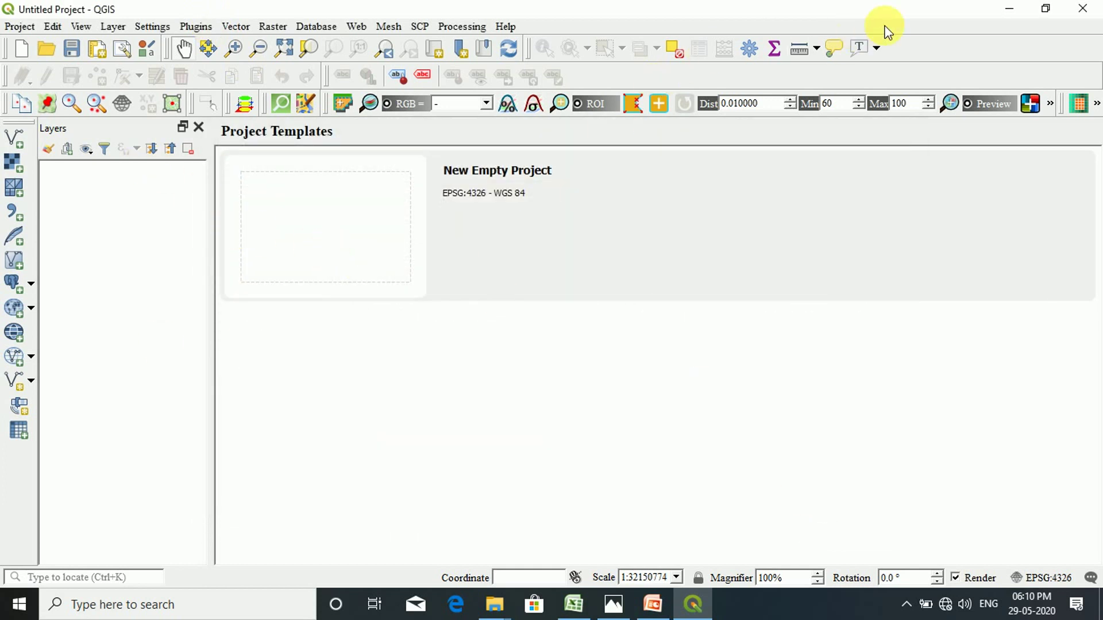
# From the desktop, open the Landsat LC08_L1TP folder inside NDVI GUIDELINE and widen the name column to read the band file names.
pyautogui.click(1009, 13)
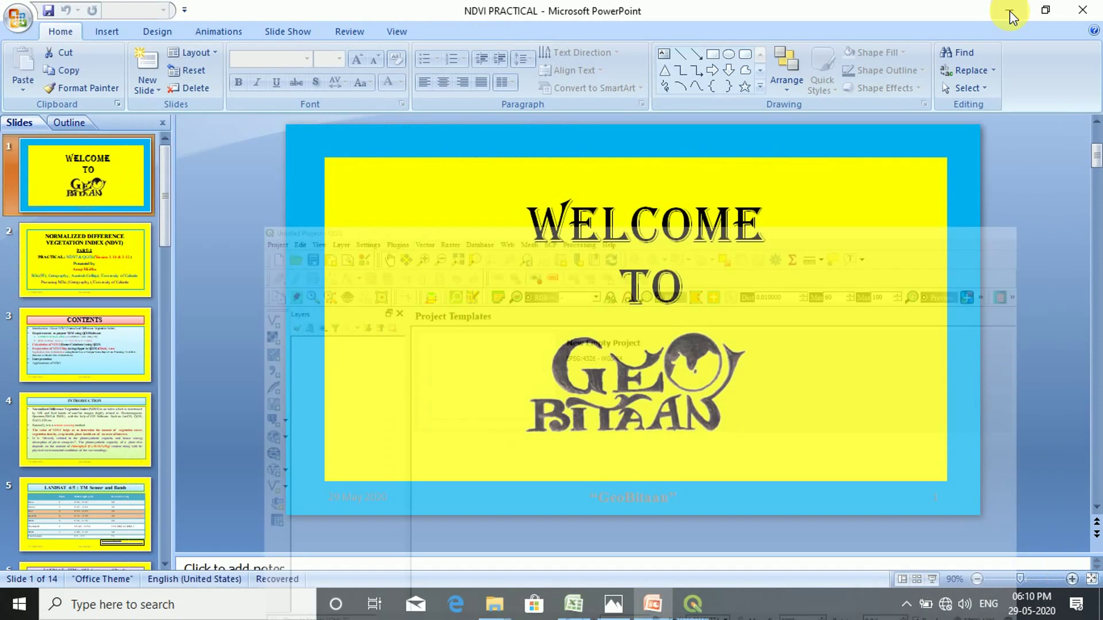
pyautogui.click(1008, 11)
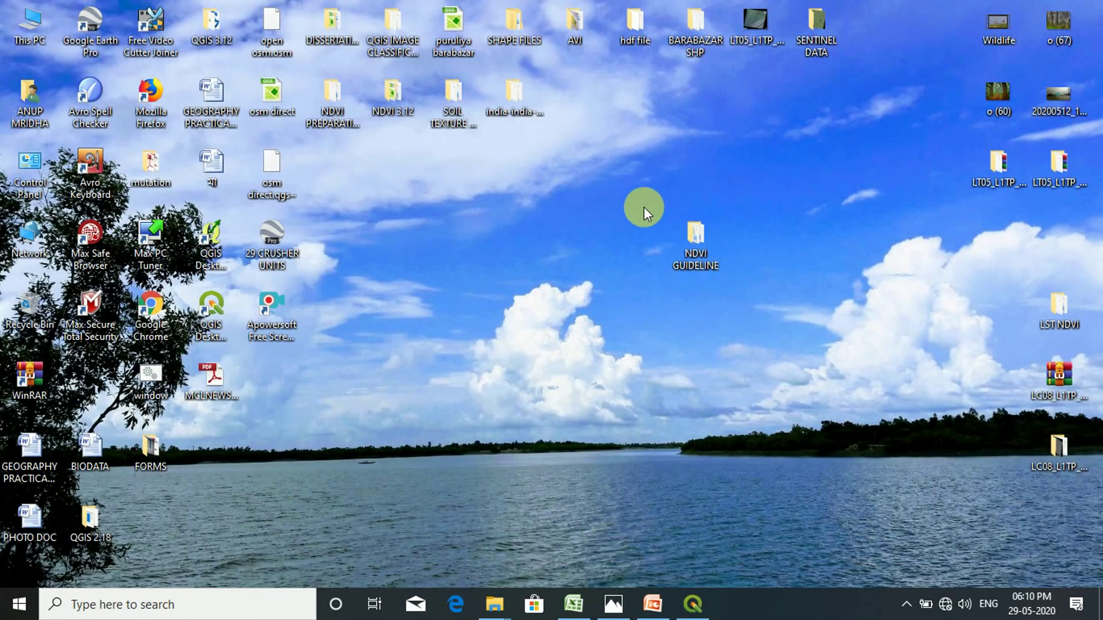
pyautogui.doubleClick(693, 237)
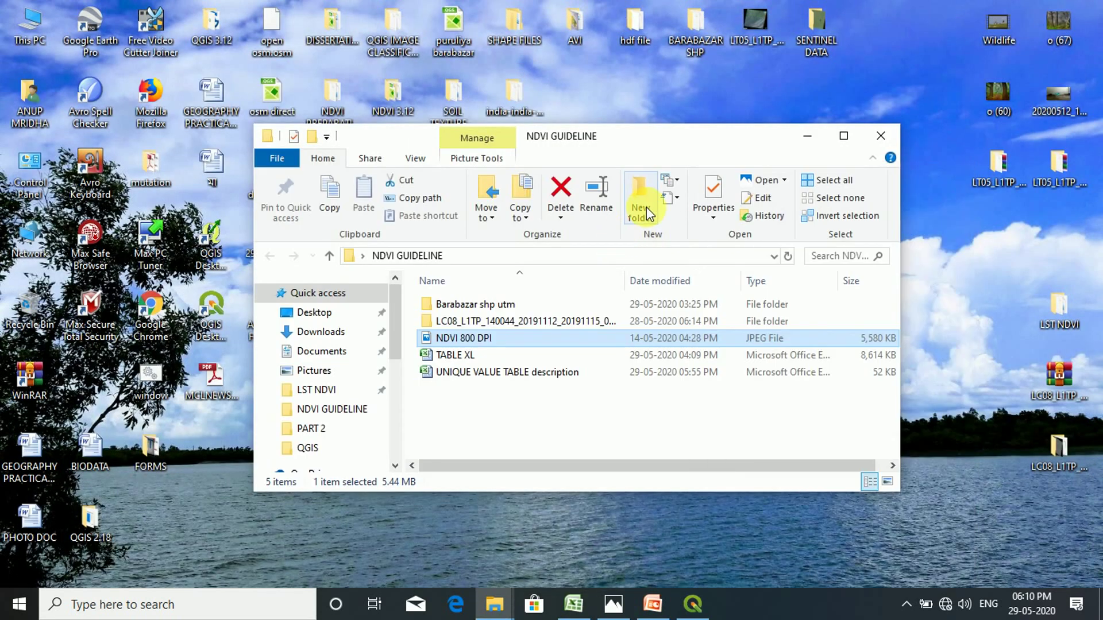
pyautogui.click(842, 136)
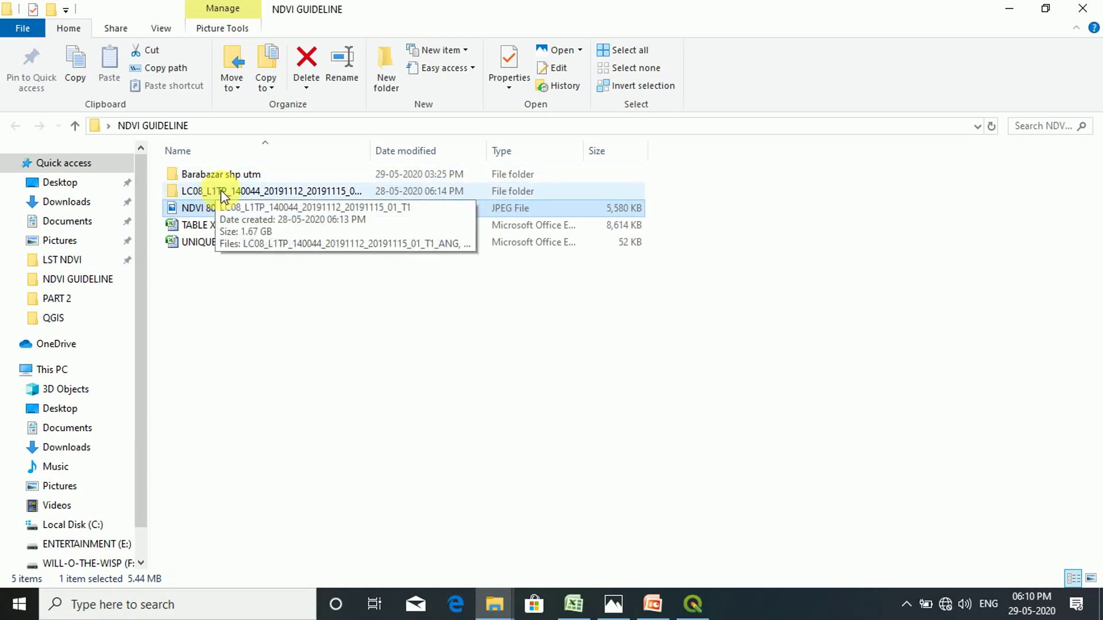
pyautogui.doubleClick(221, 191)
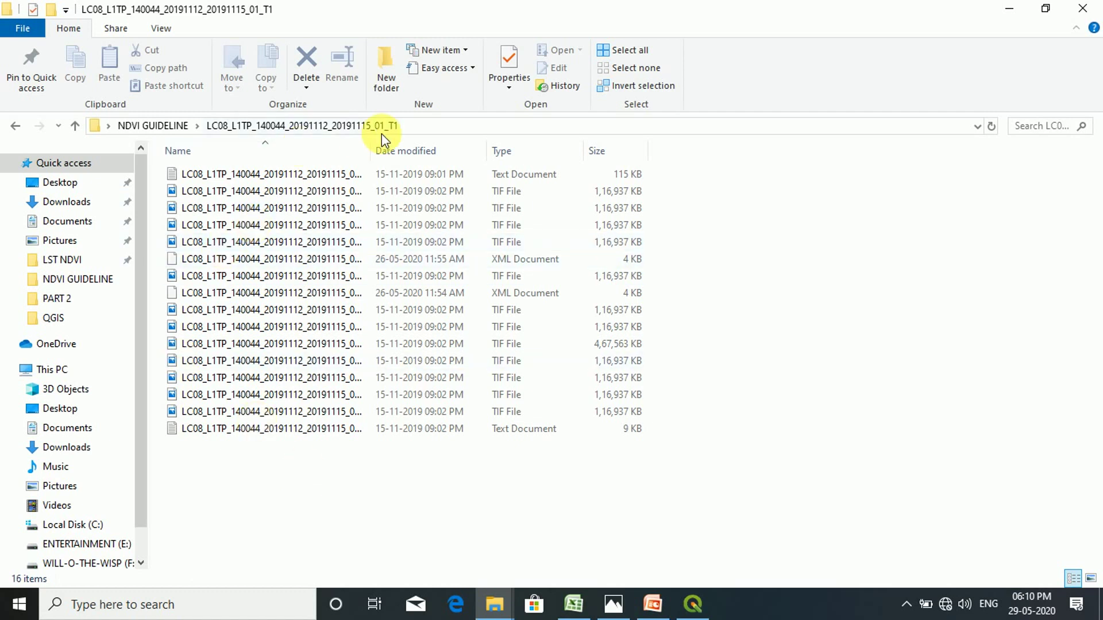
pyautogui.moveTo(370, 151); pyautogui.dragTo(460, 156)
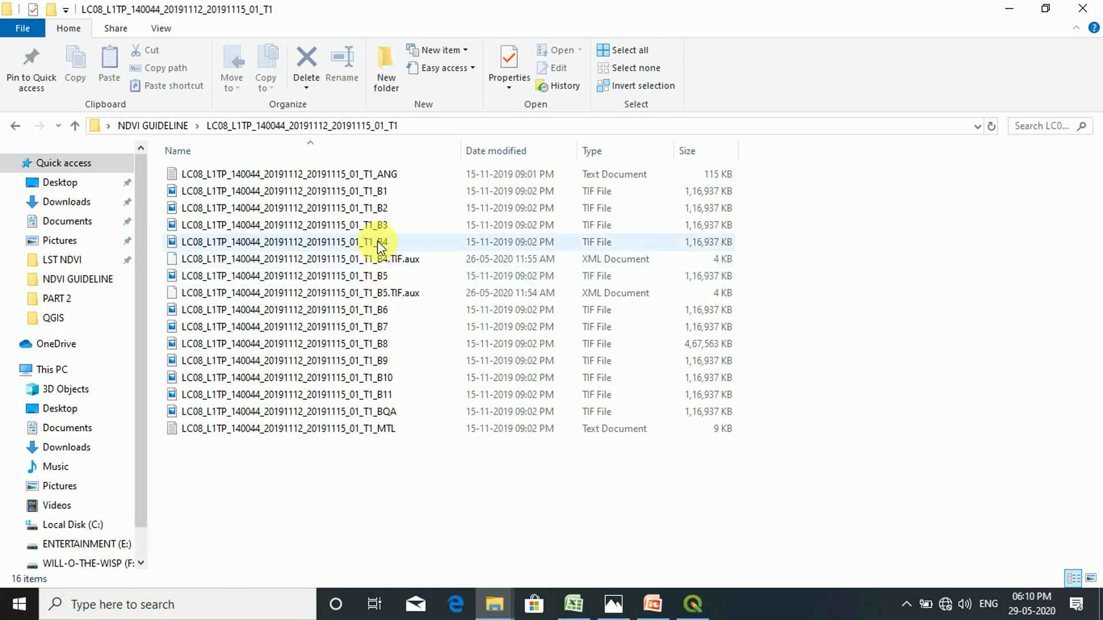
pyautogui.moveTo(374, 252)
# View the contents of the Barabazar shp utm folder and return to the NDVI GUIDELINE folder.
pyautogui.click(75, 126)
pyautogui.doubleClick(249, 171)
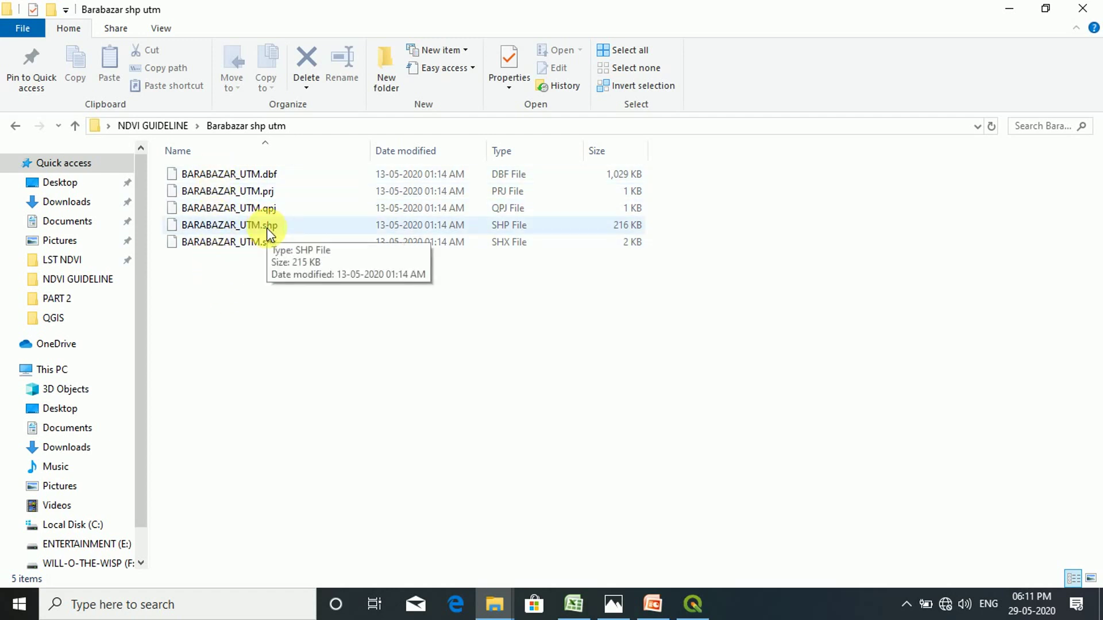
pyautogui.click(77, 124)
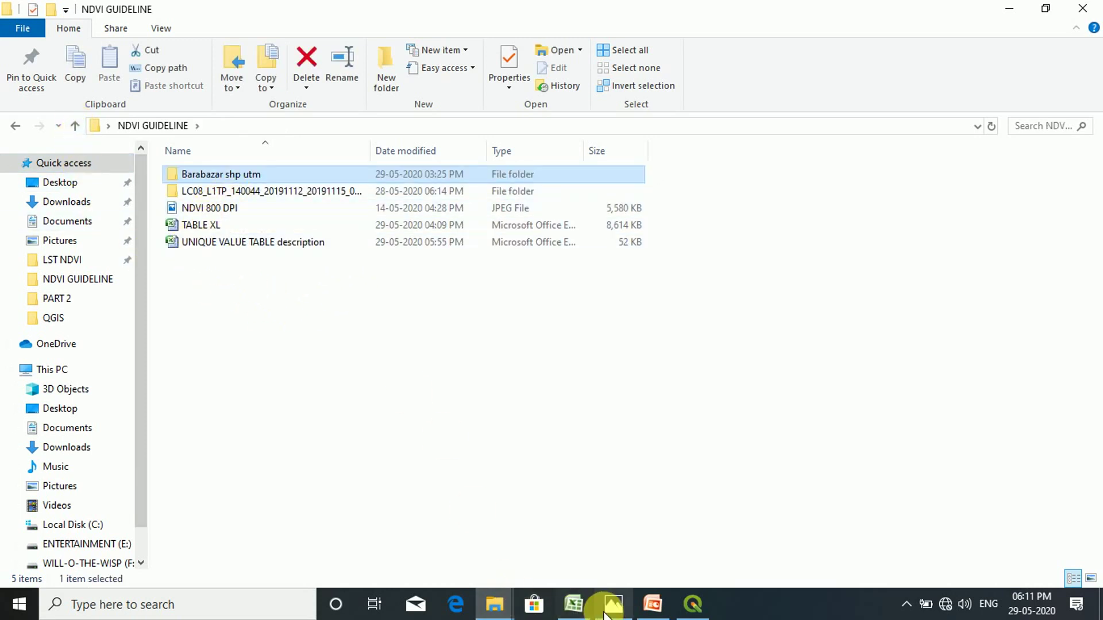
# Switch to QGIS and add the Landsat band 4 and band 5 TIF files from the LC08_L1TP folder as raster layers.
pyautogui.click(691, 605)
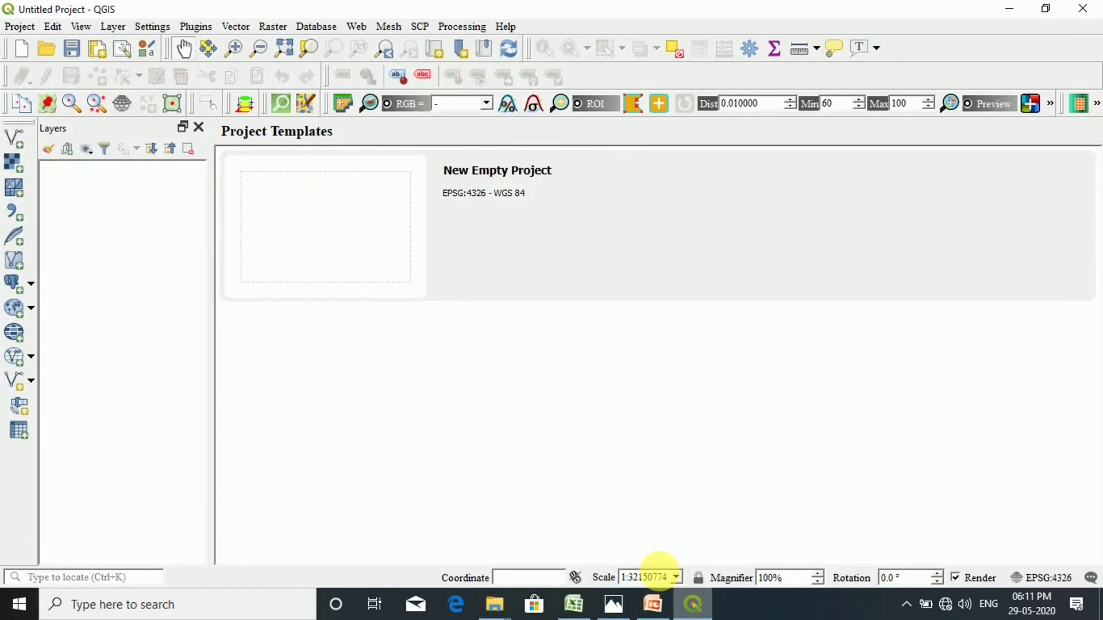
pyautogui.click(112, 27)
pyautogui.moveTo(133, 80)
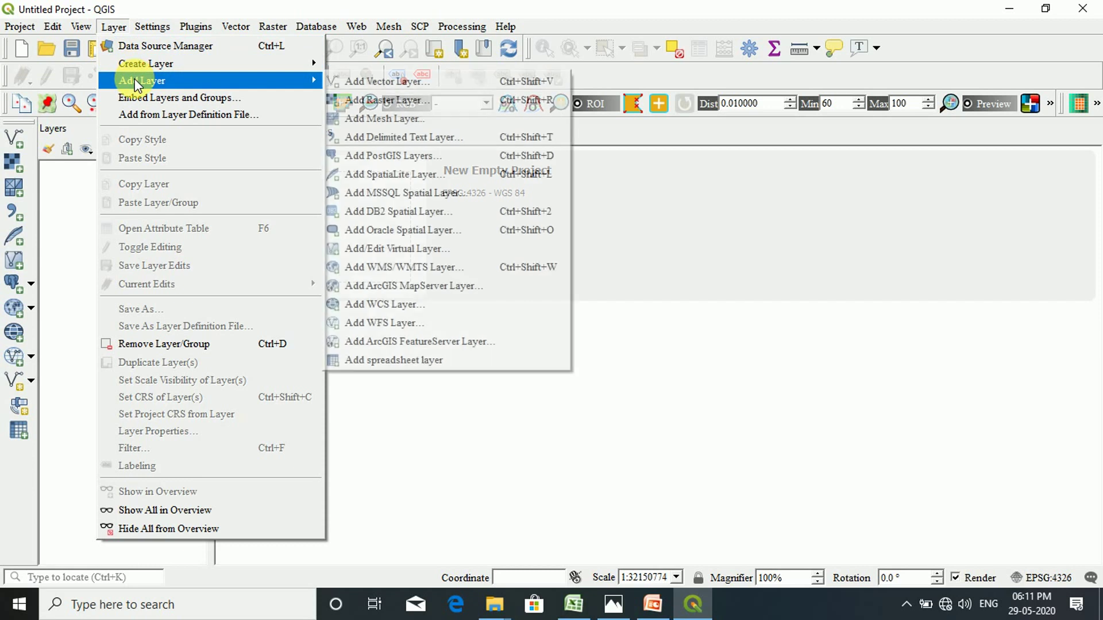
pyautogui.click(376, 98)
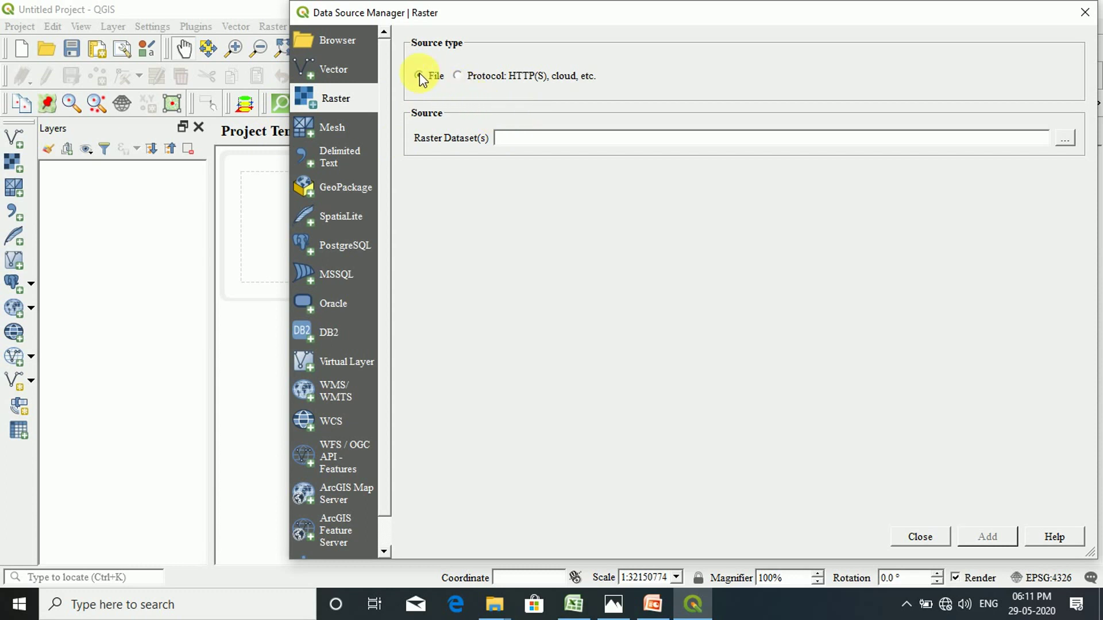
pyautogui.click(1066, 139)
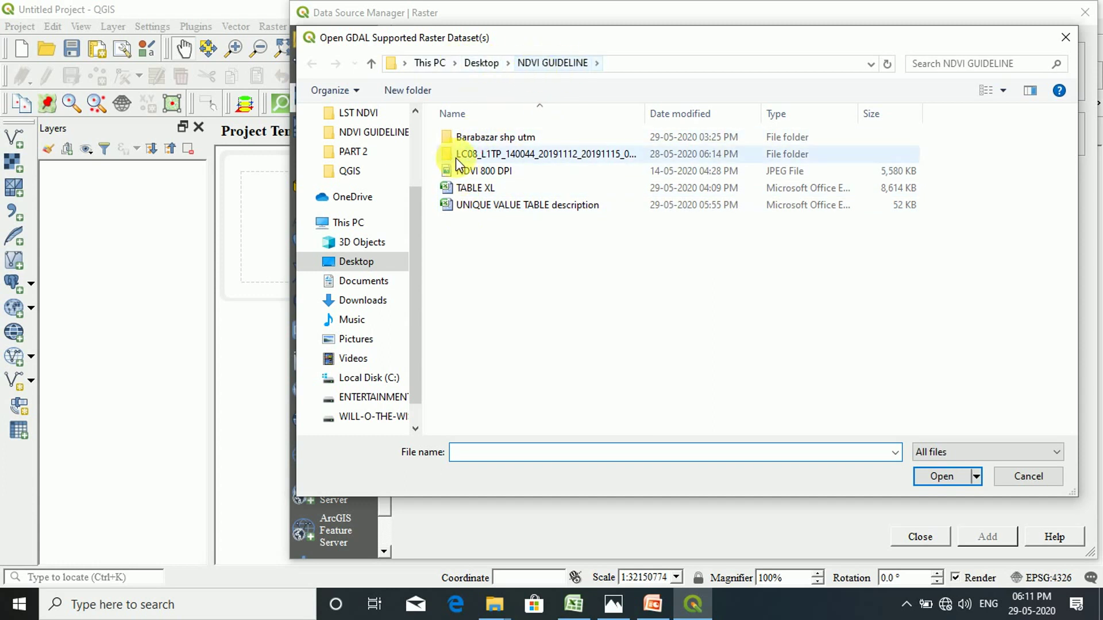
pyautogui.doubleClick(500, 154)
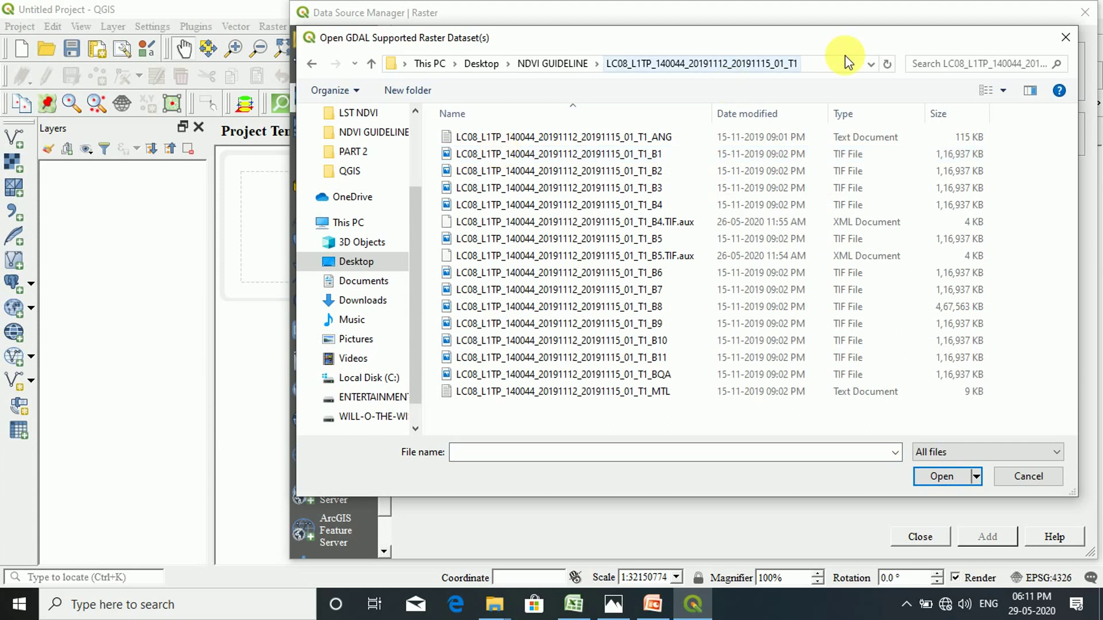
pyautogui.moveTo(844, 44); pyautogui.dragTo(699, 55)
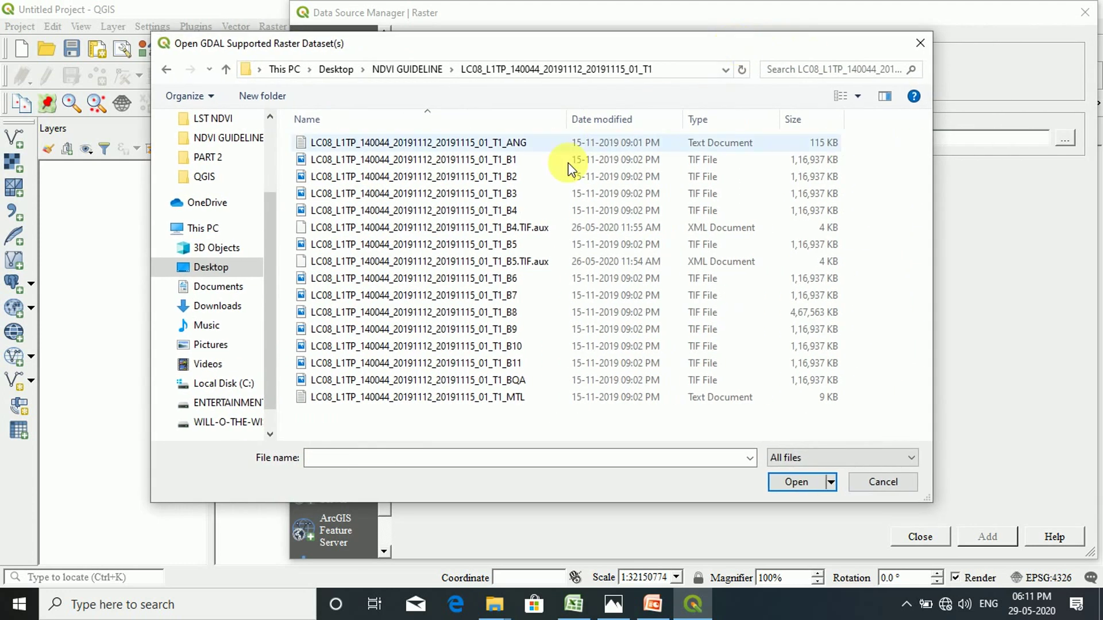
pyautogui.click(511, 246)
pyautogui.keyDown('ctrl'); pyautogui.click(517, 213); pyautogui.keyUp('ctrl')
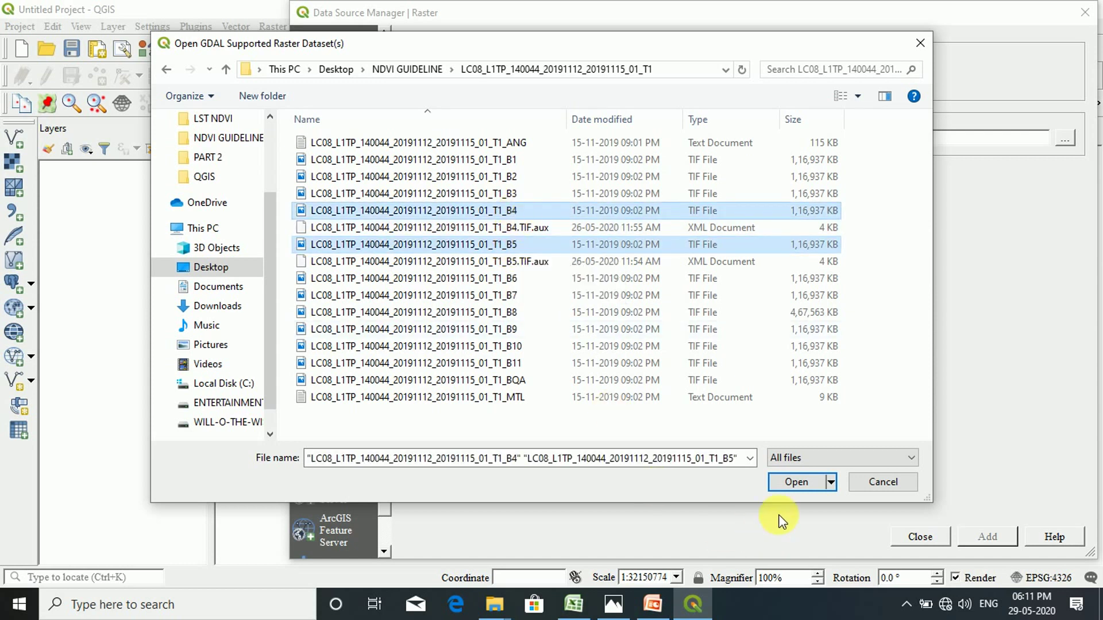
pyautogui.click(796, 482)
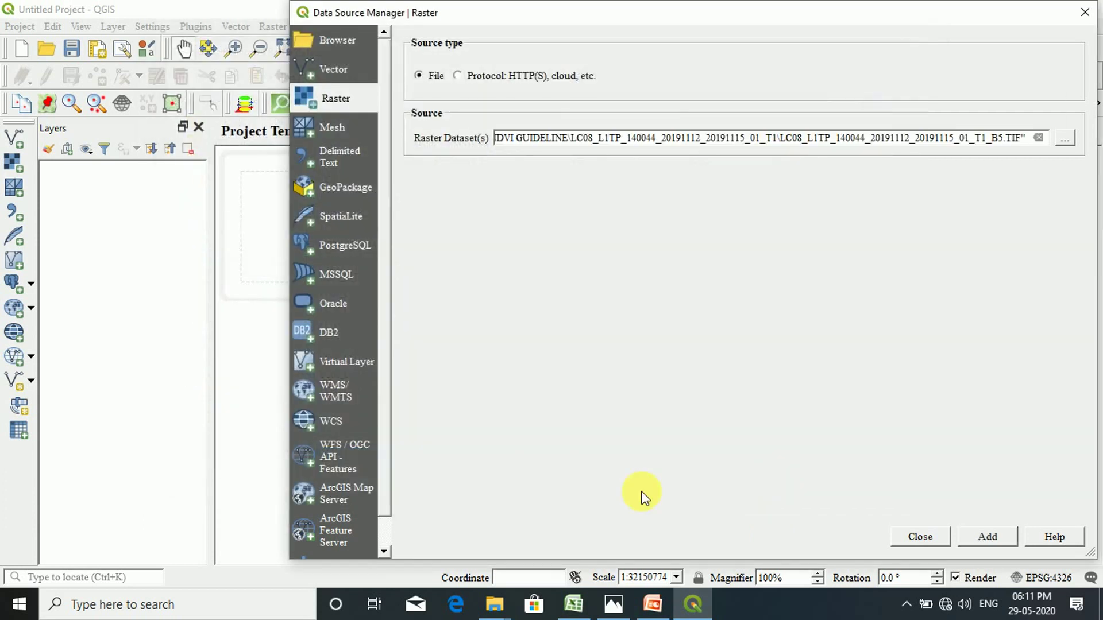
pyautogui.click(989, 538)
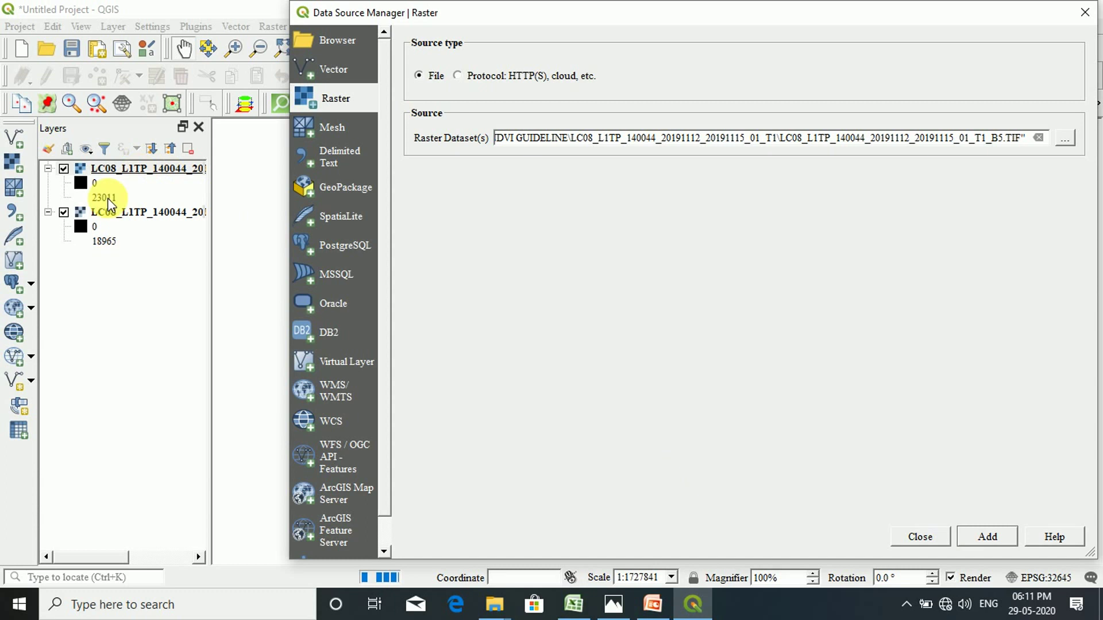
pyautogui.click(924, 537)
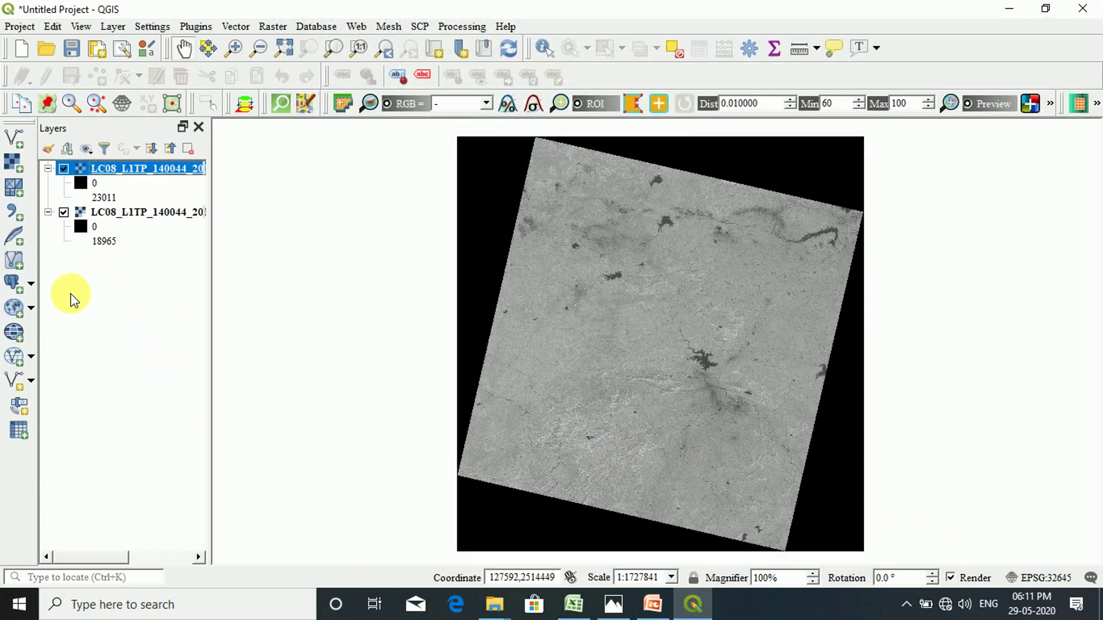
# Add BARABAZAR_UTM.shp from the Barabazar shp utm folder in NDVI GUIDELINE as a vector layer and clear the layer selection.
pyautogui.click(111, 27)
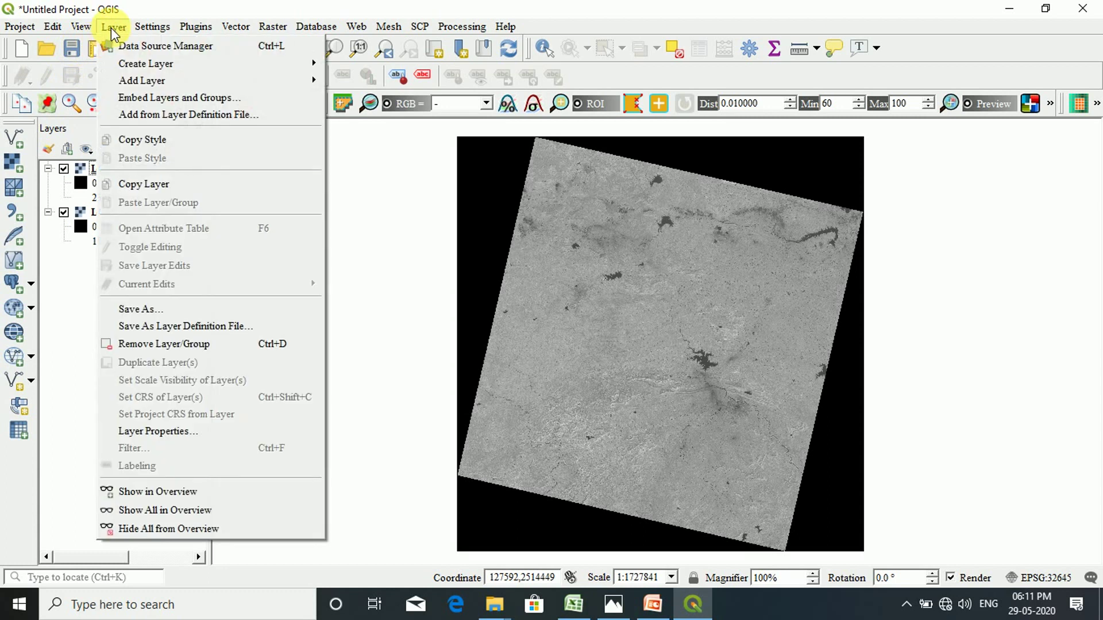
pyautogui.moveTo(139, 78)
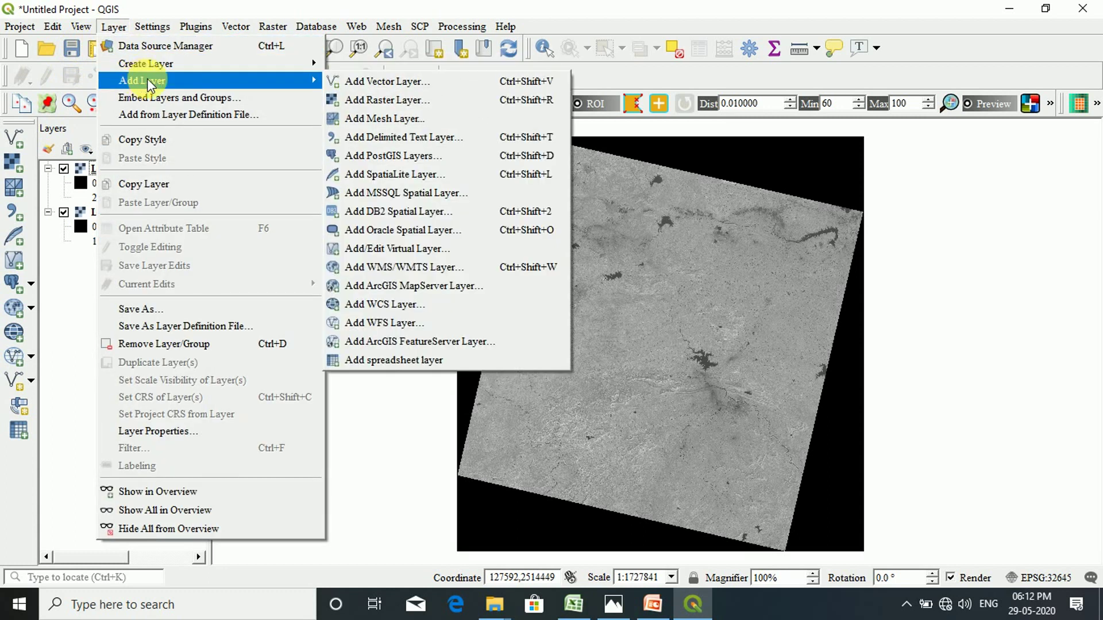
pyautogui.click(384, 84)
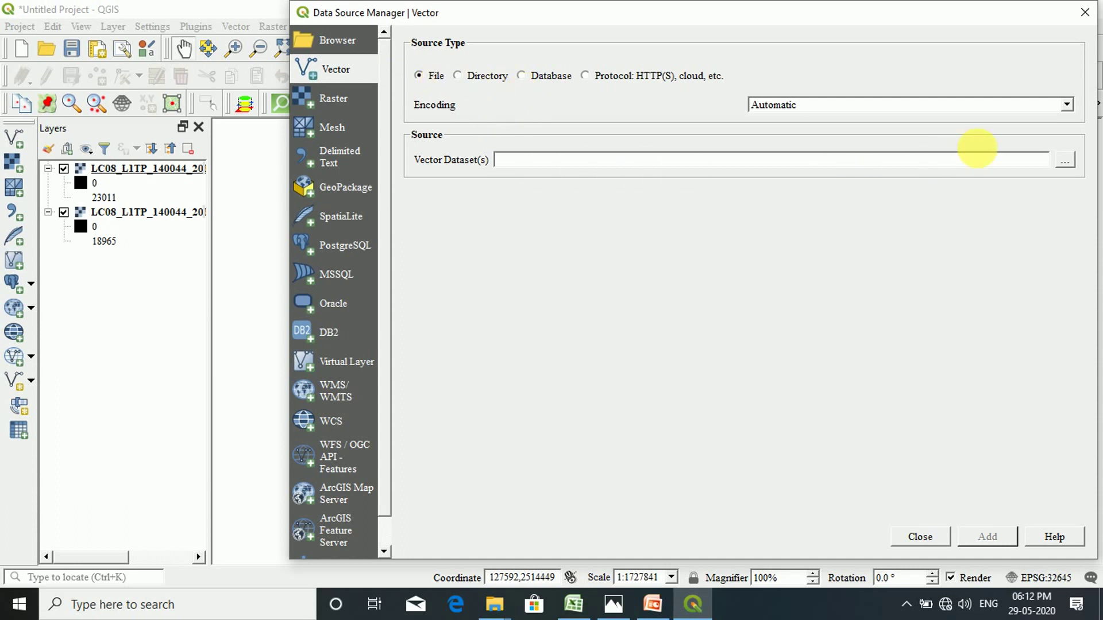
pyautogui.click(1058, 162)
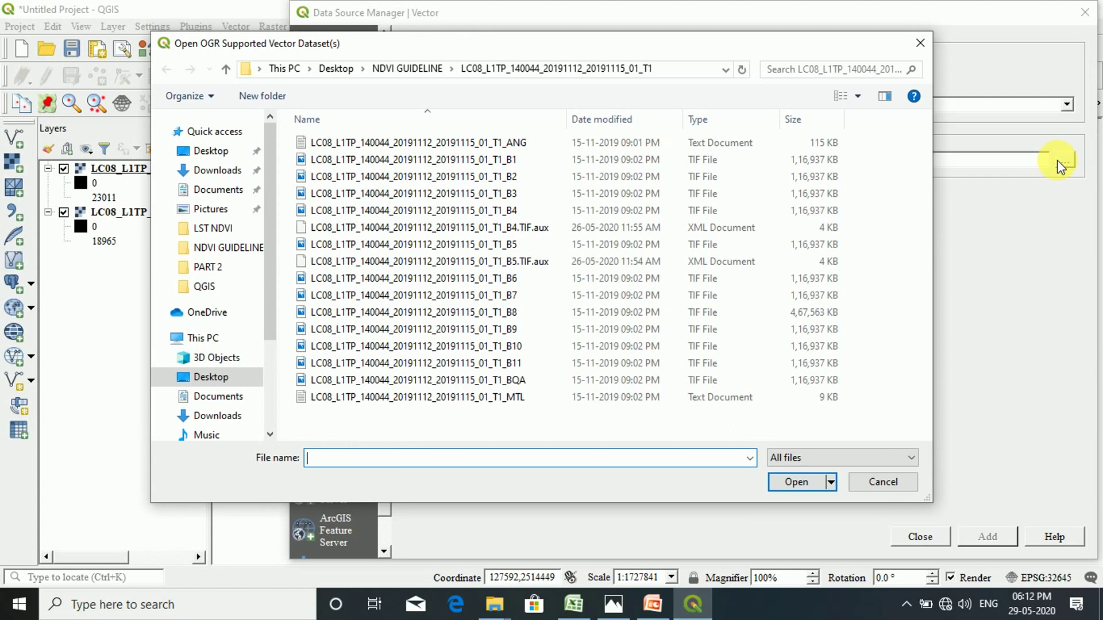
pyautogui.click(222, 69)
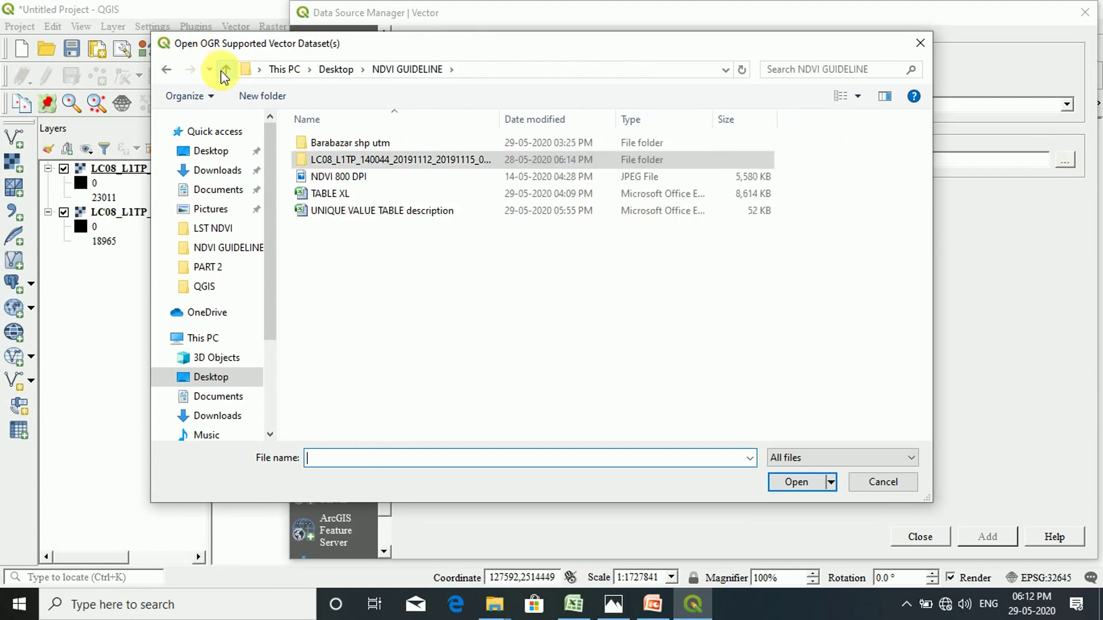
pyautogui.click(354, 142)
pyautogui.doubleClick(354, 143)
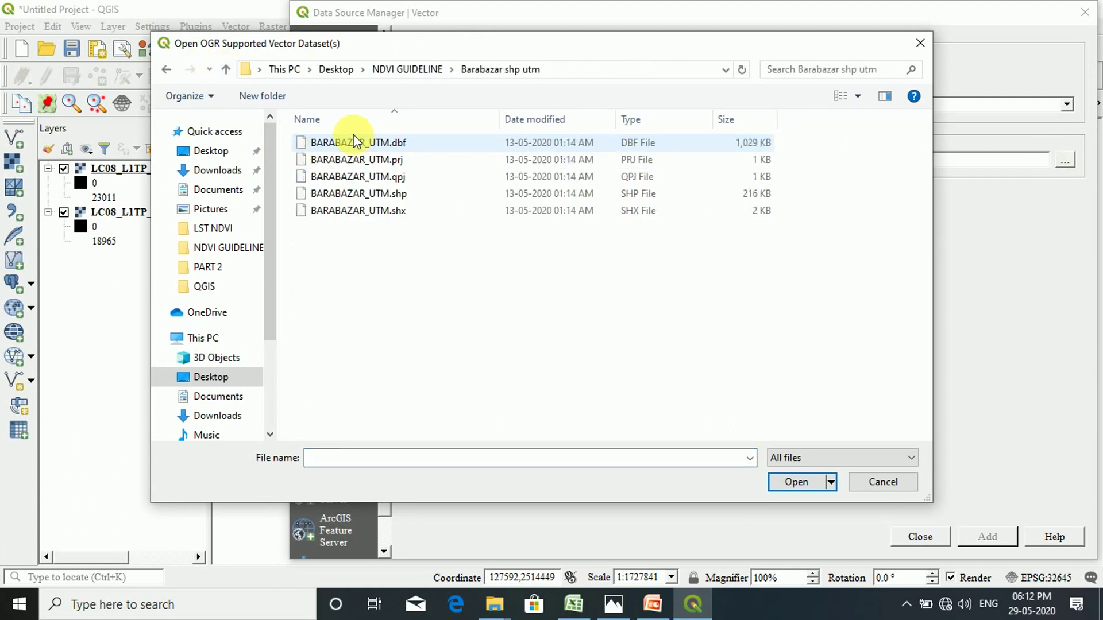
pyautogui.click(405, 199)
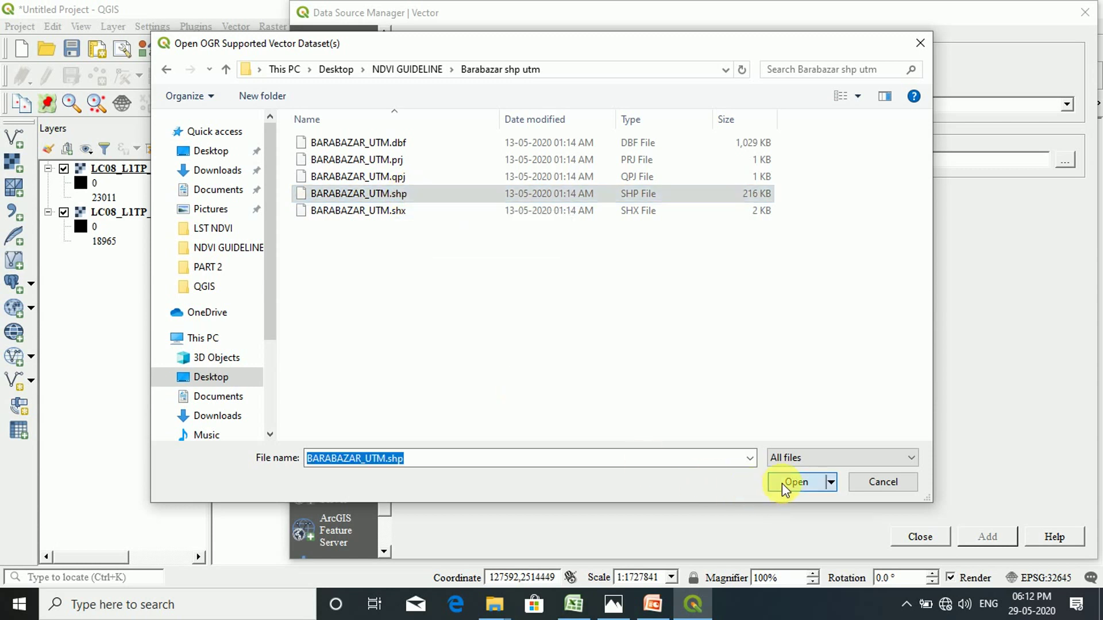
pyautogui.click(781, 484)
pyautogui.click(980, 539)
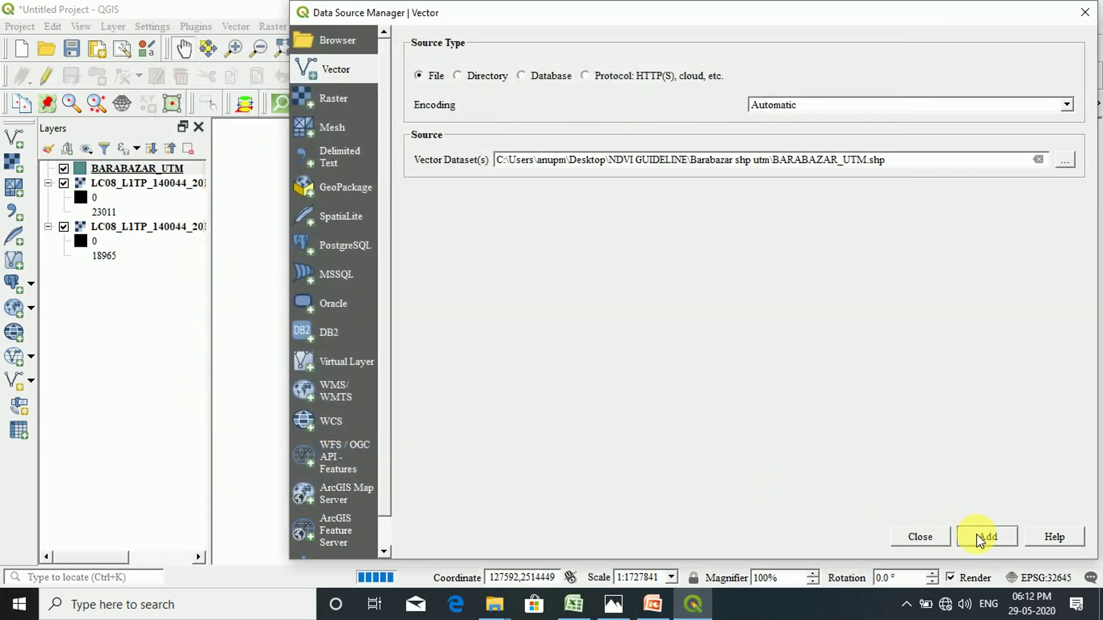
pyautogui.click(908, 537)
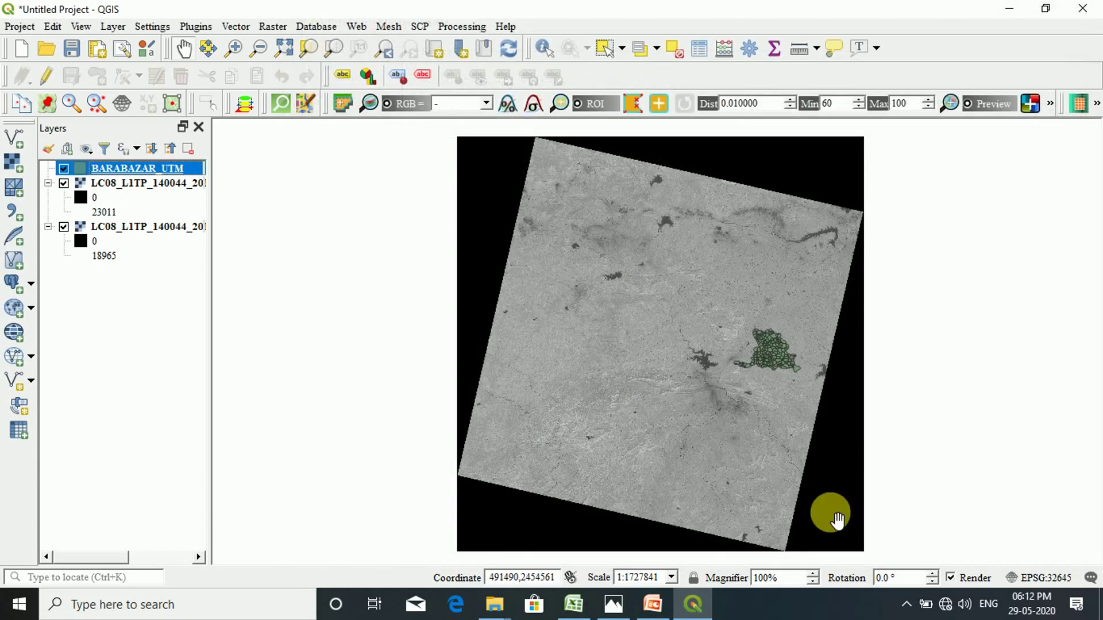
pyautogui.click(96, 309)
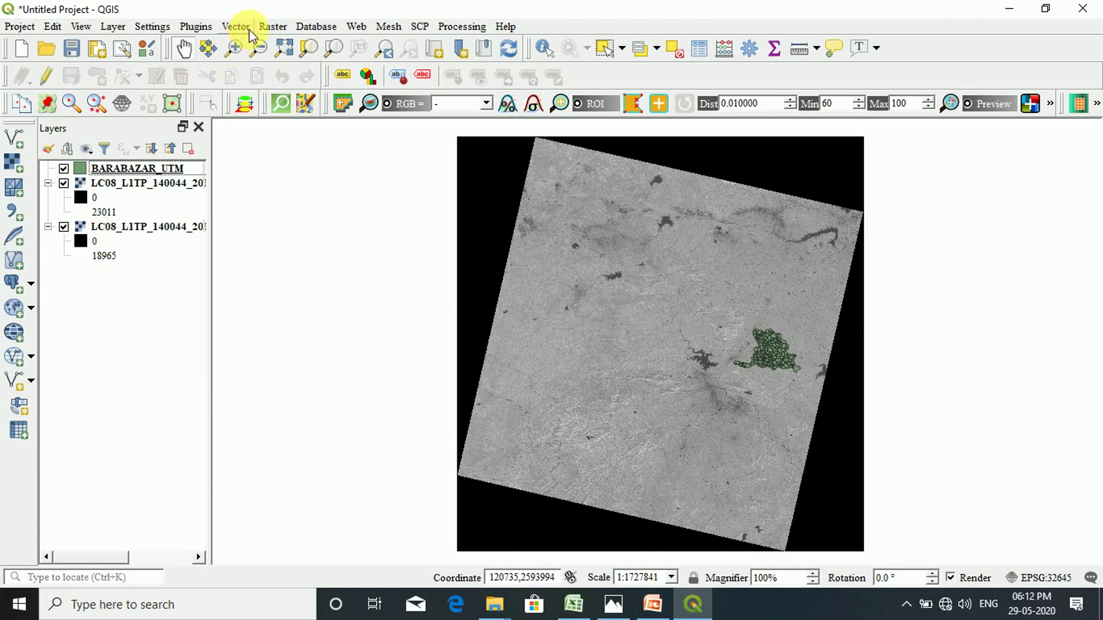
# Open the Raster Calculator and set the output layer to a file named NDVI in the NDVI GUIDELINE folder.
pyautogui.click(270, 26)
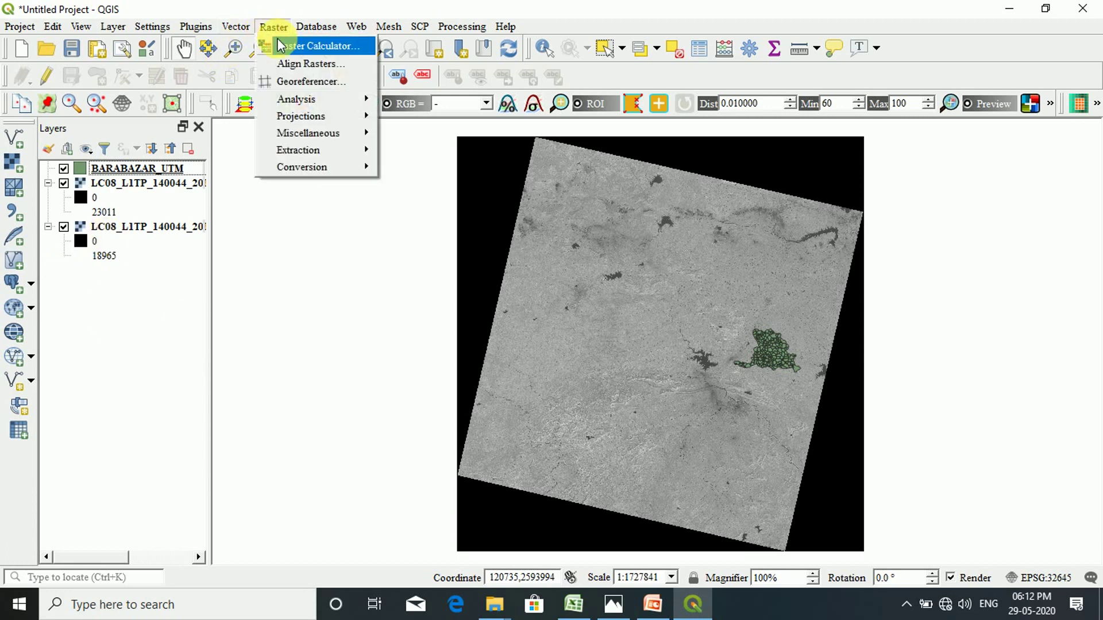
pyautogui.click(282, 45)
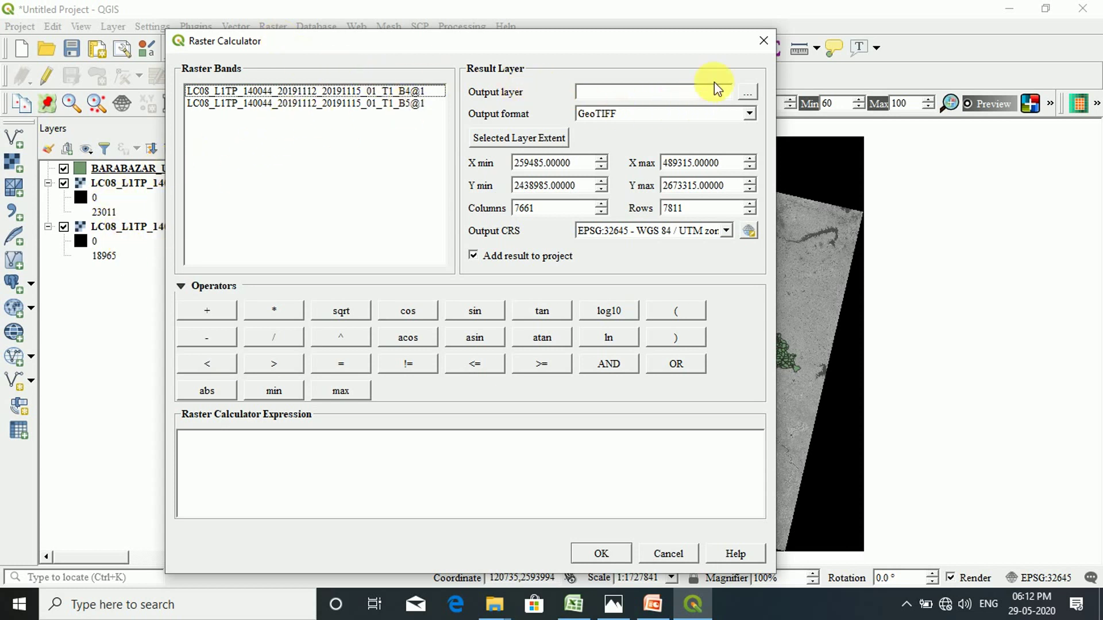
pyautogui.click(746, 93)
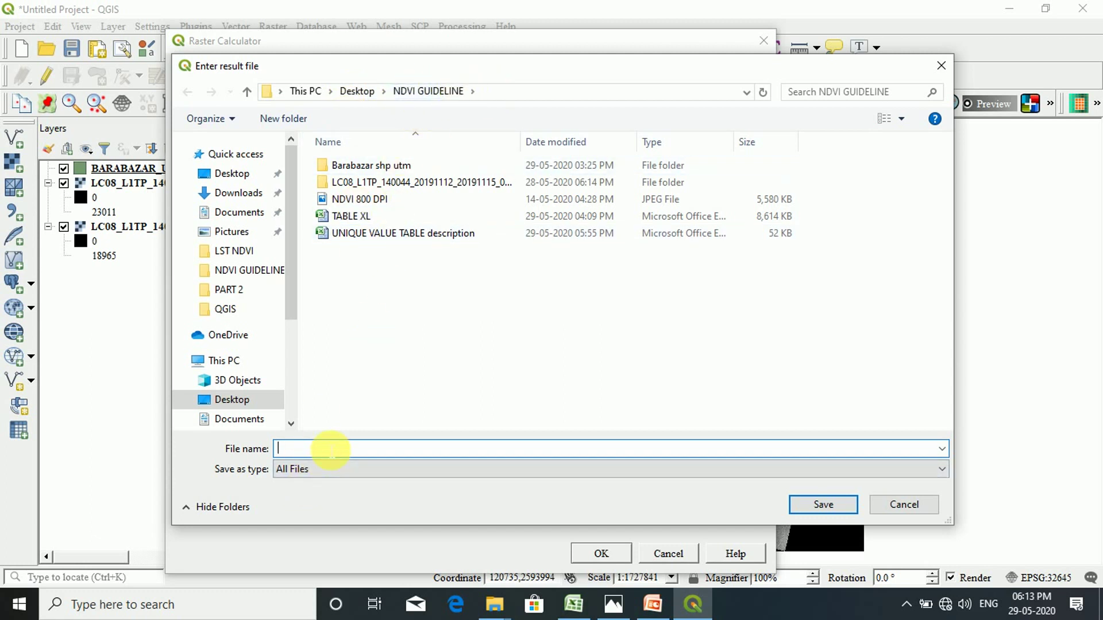
pyautogui.write('n')
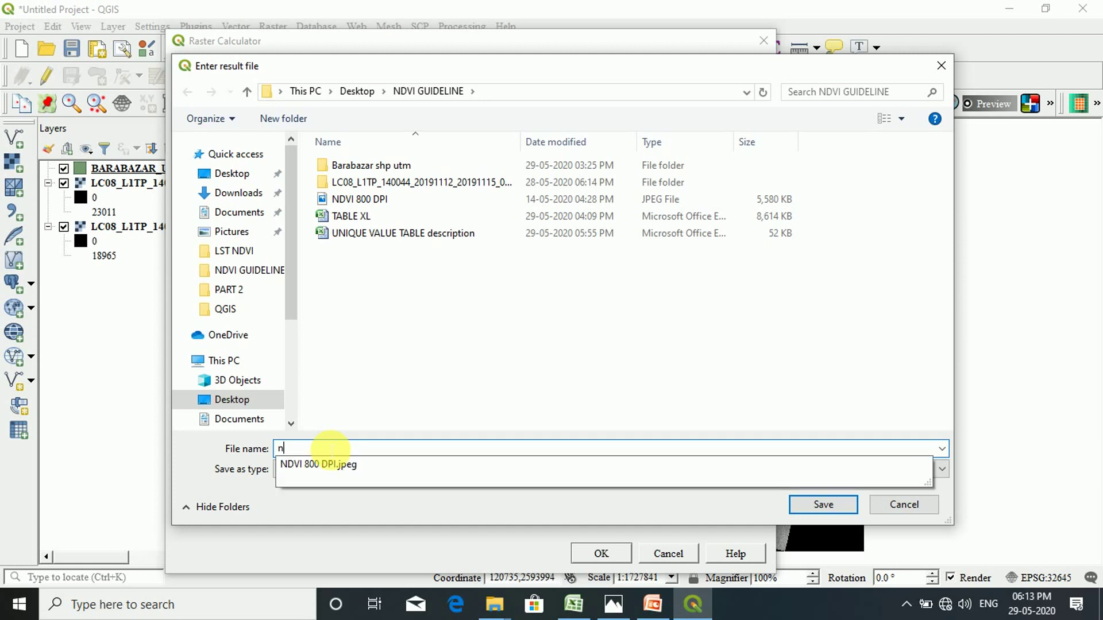
pyautogui.press('BackSpace')
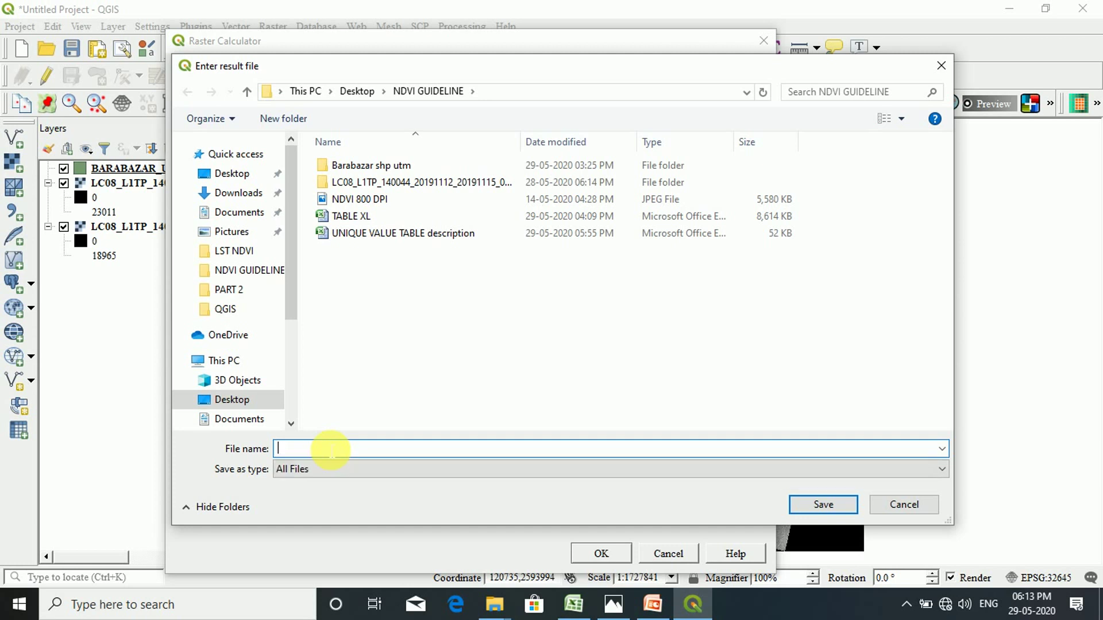
pyautogui.write('NDVI')
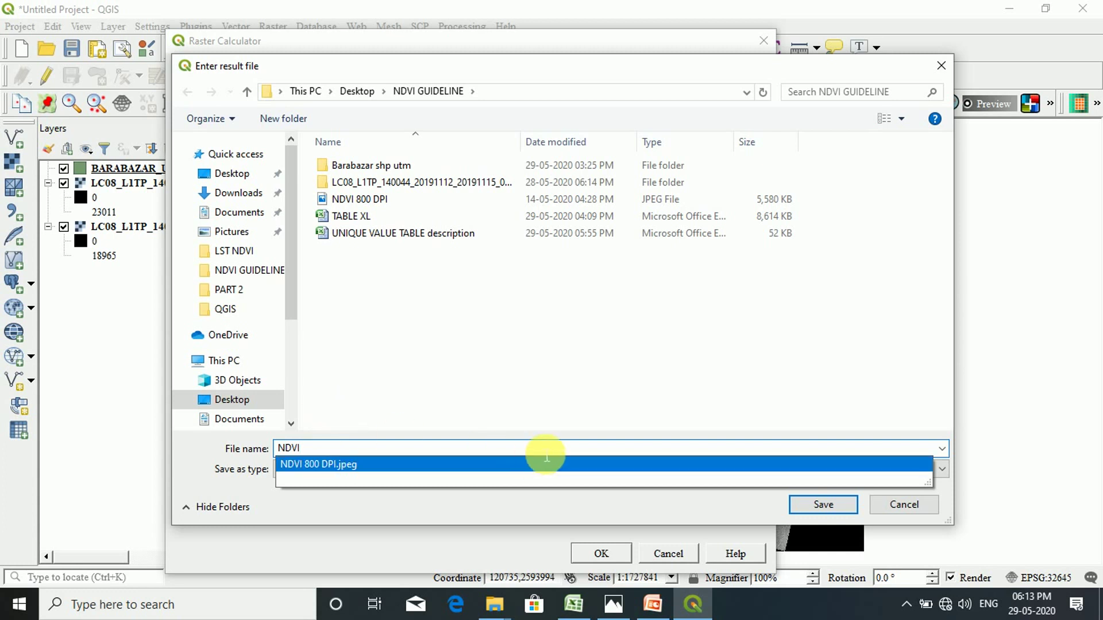
pyautogui.click(632, 448)
pyautogui.click(800, 505)
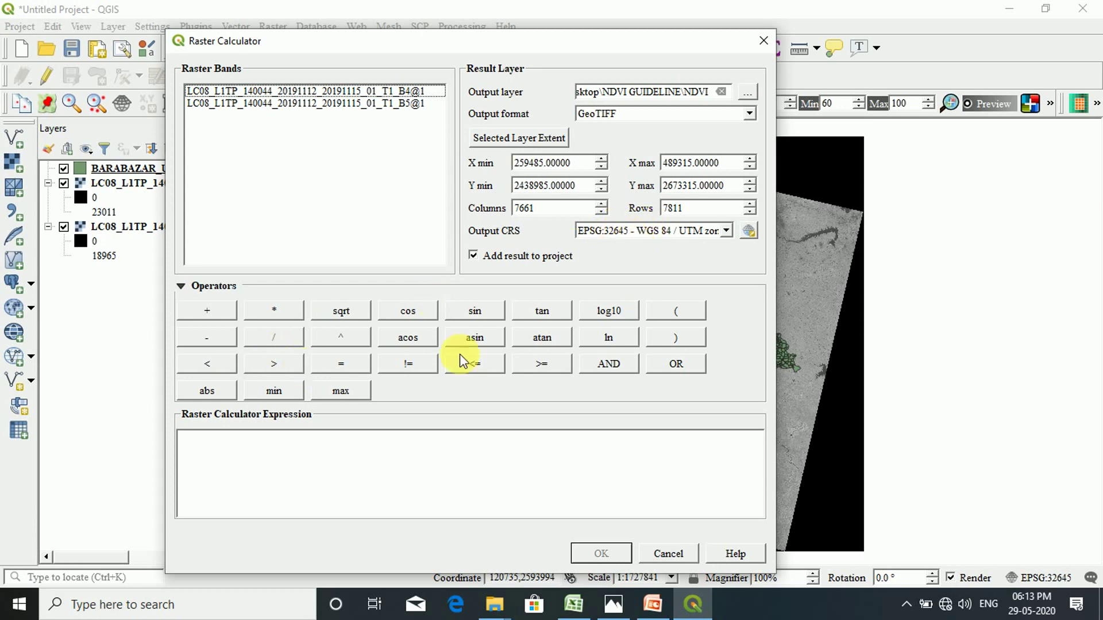
# Enter the numerator of the NDVI expression as band 5 minus band 4, enclosed in parentheses.
pyautogui.click(676, 311)
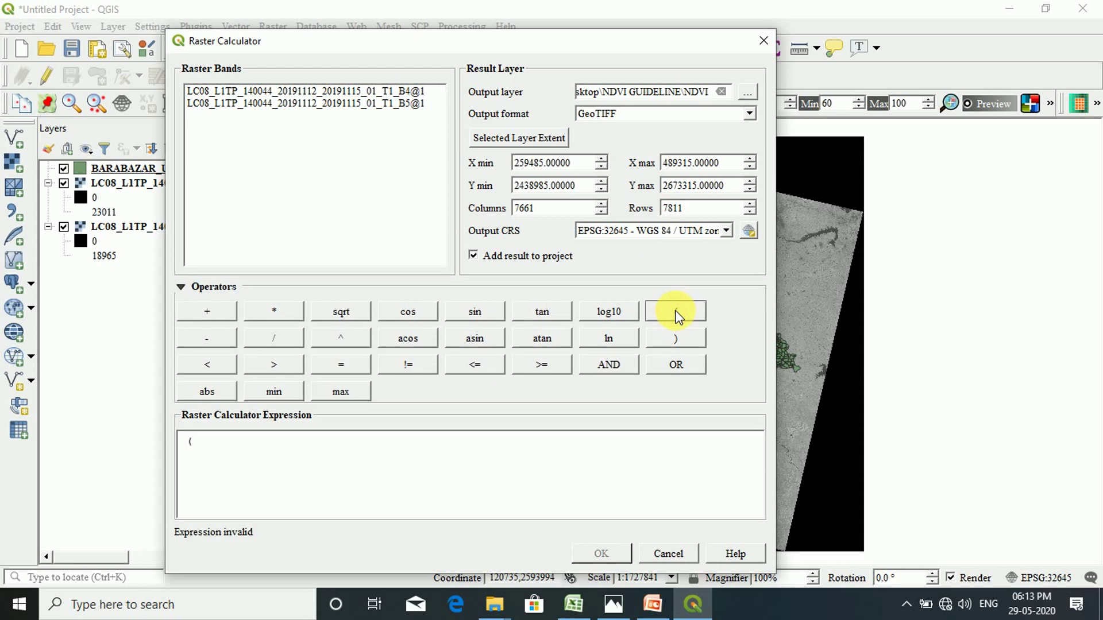
pyautogui.doubleClick(391, 103)
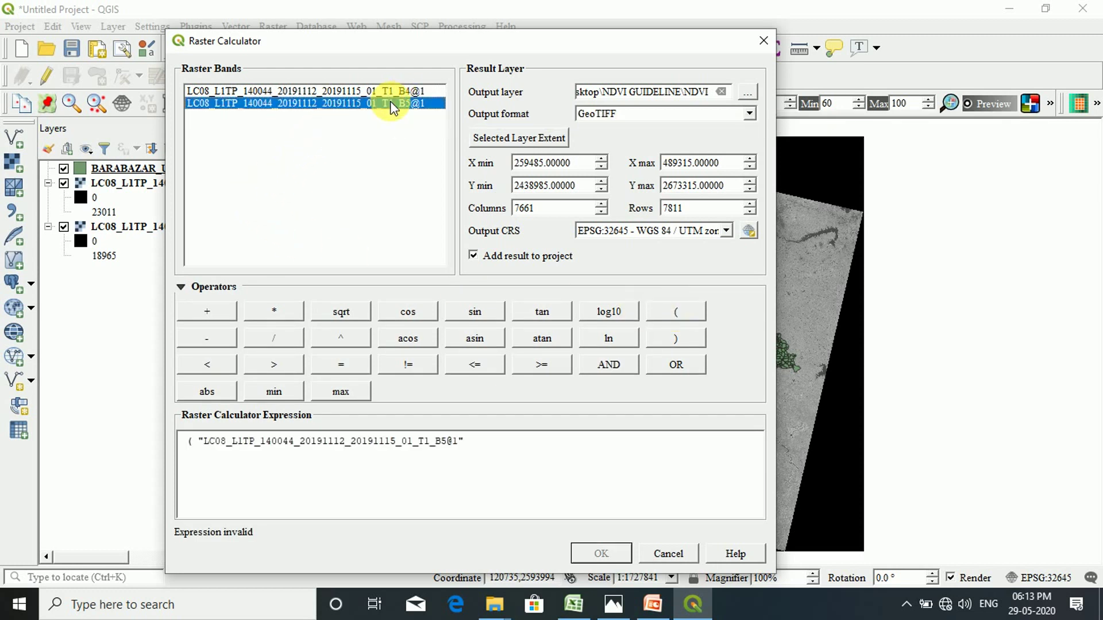
pyautogui.click(208, 339)
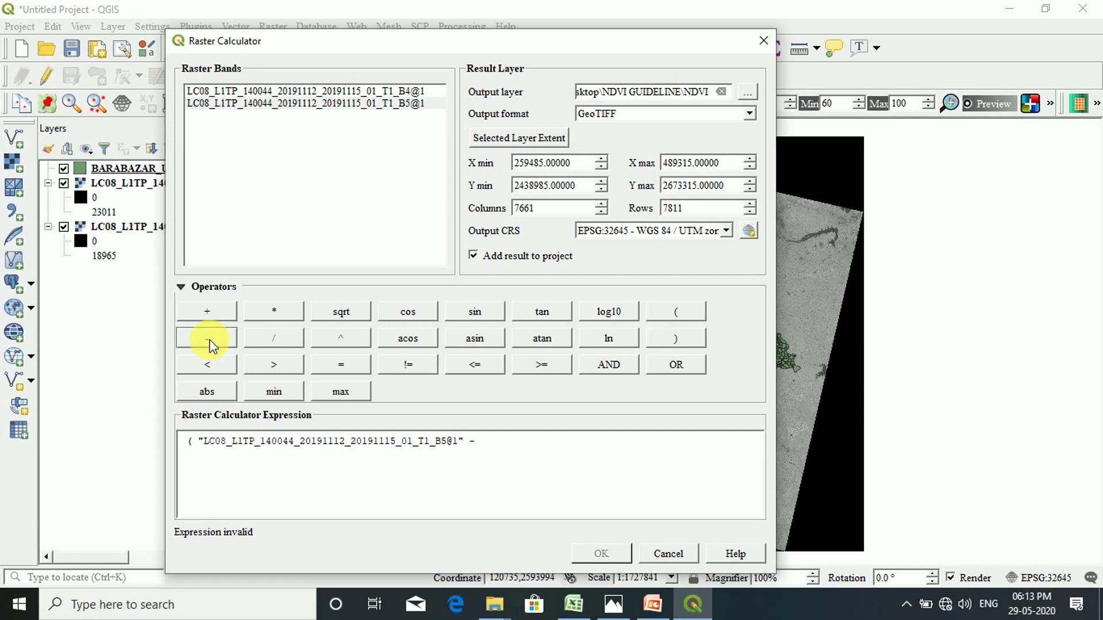
pyautogui.doubleClick(388, 92)
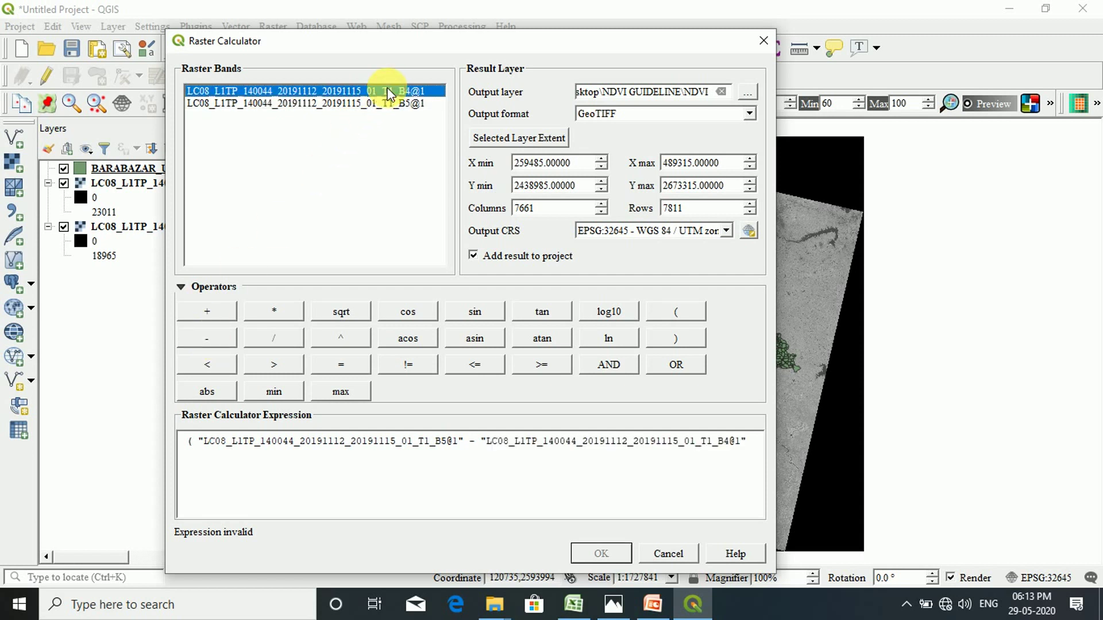
pyautogui.click(671, 339)
# Divide the expression by the parenthesised sum of band 5 and band 4, and run the raster calculation.
pyautogui.click(270, 339)
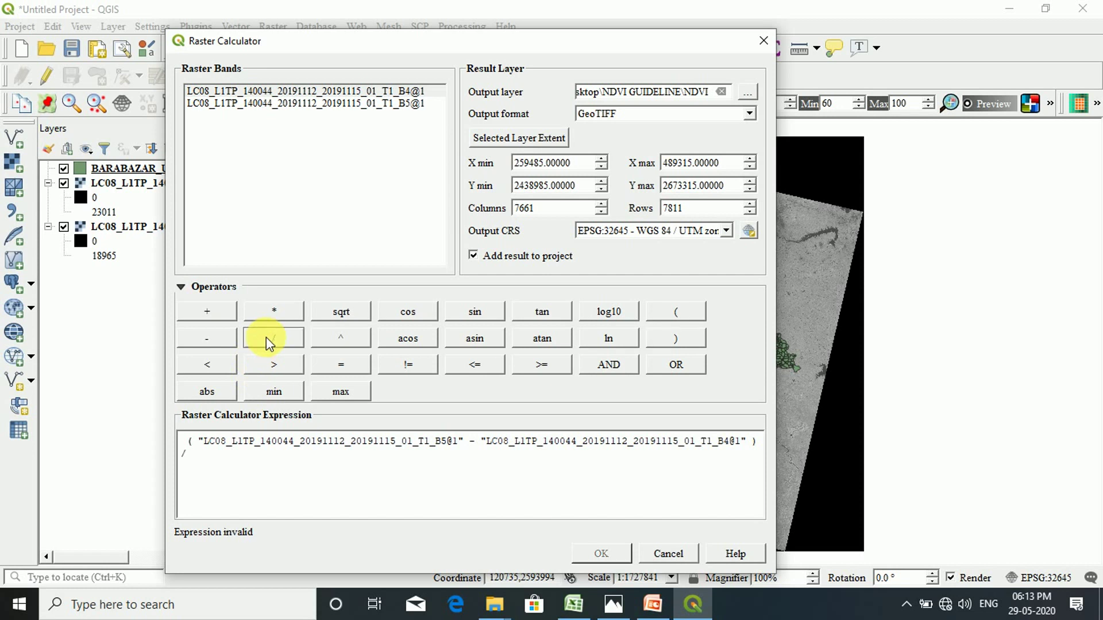
pyautogui.click(678, 313)
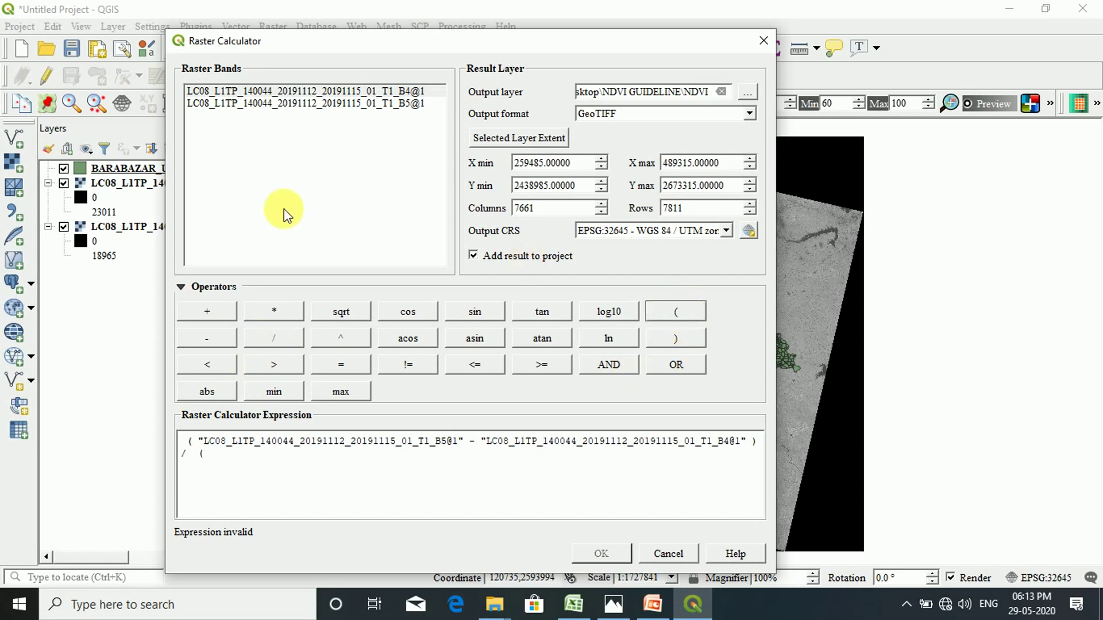
pyautogui.doubleClick(343, 102)
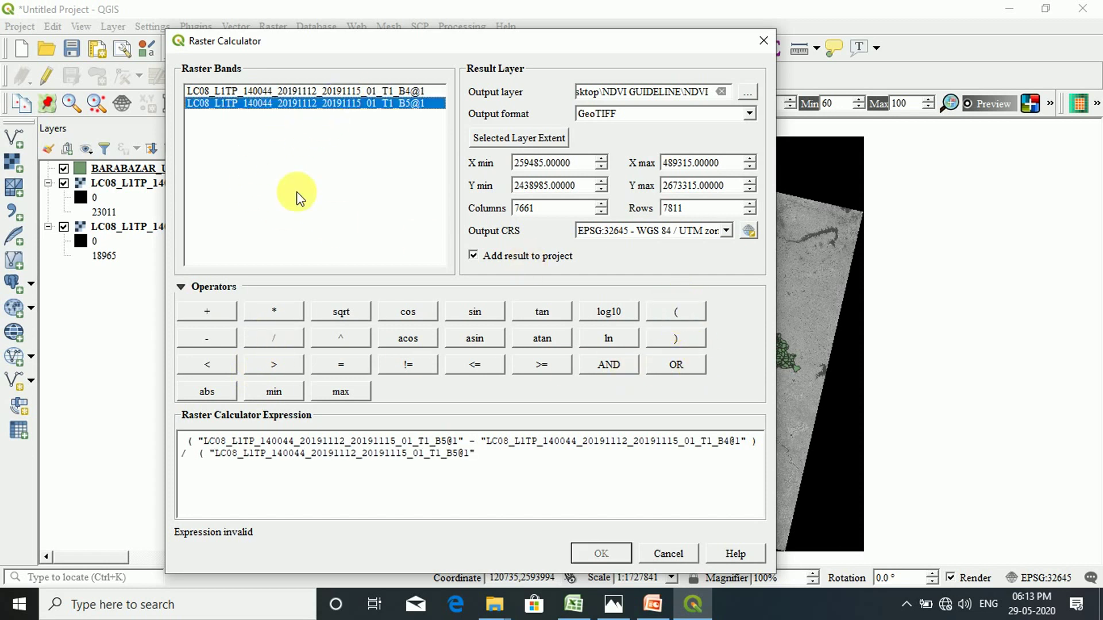
pyautogui.click(220, 320)
pyautogui.doubleClick(379, 92)
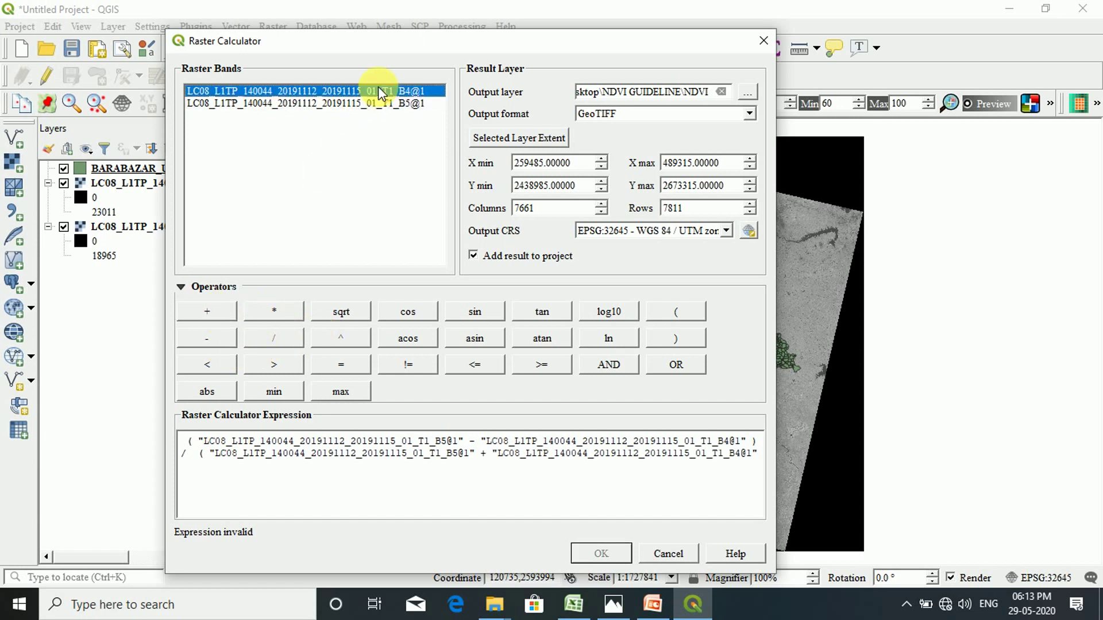
pyautogui.click(676, 338)
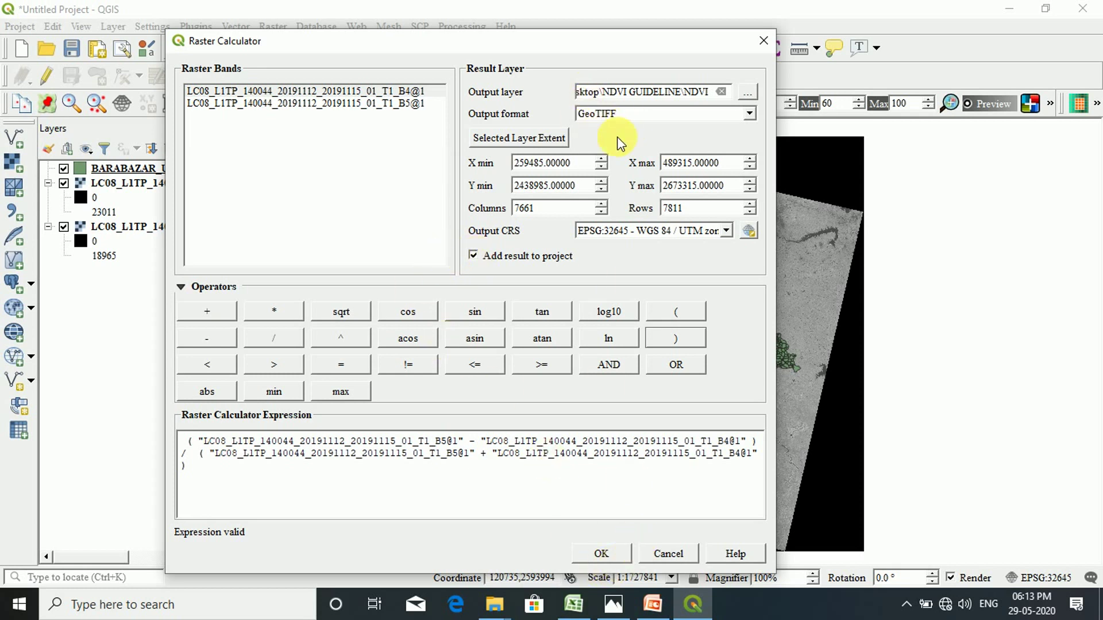
pyautogui.click(606, 551)
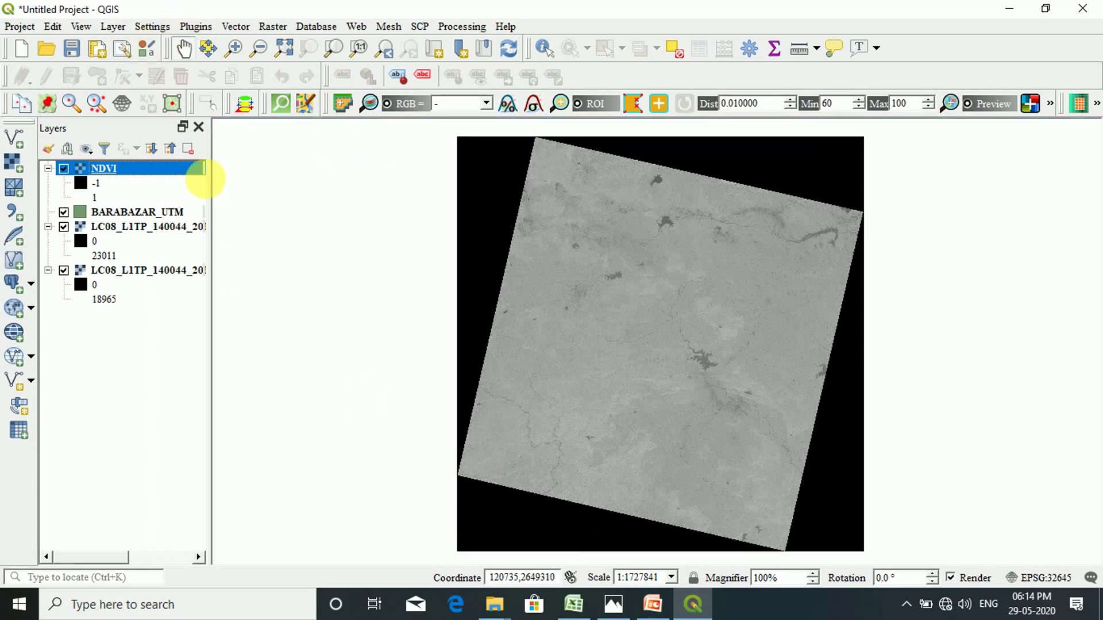
# Hide both Landsat band layers, and turn the BARABAZAR_UTM layer off and back on.
pyautogui.click(64, 227)
pyautogui.click(63, 213)
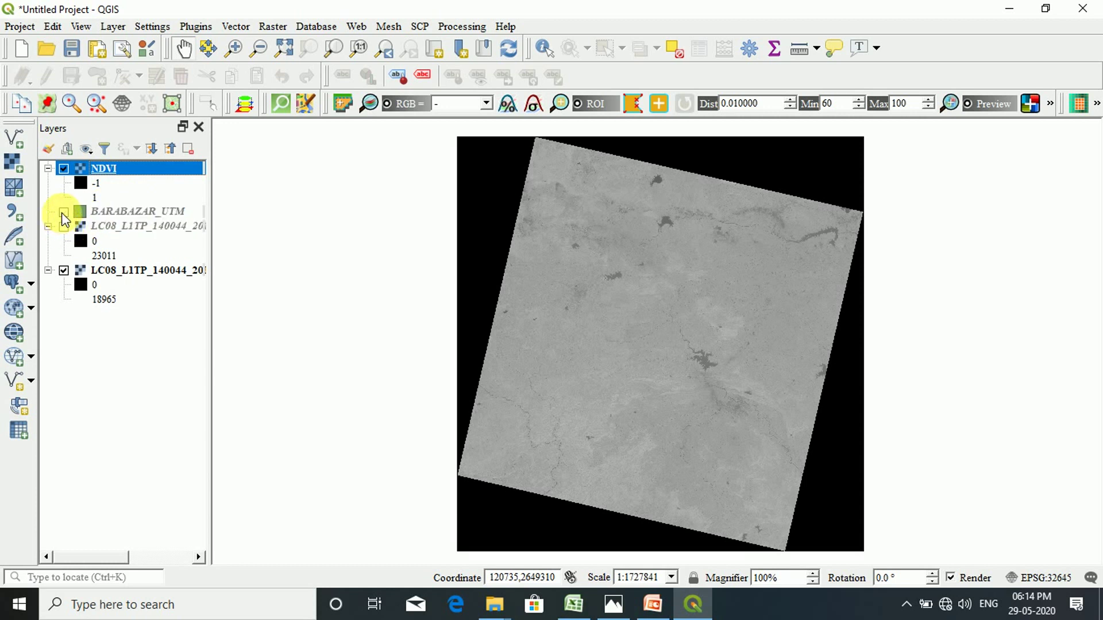
pyautogui.click(64, 271)
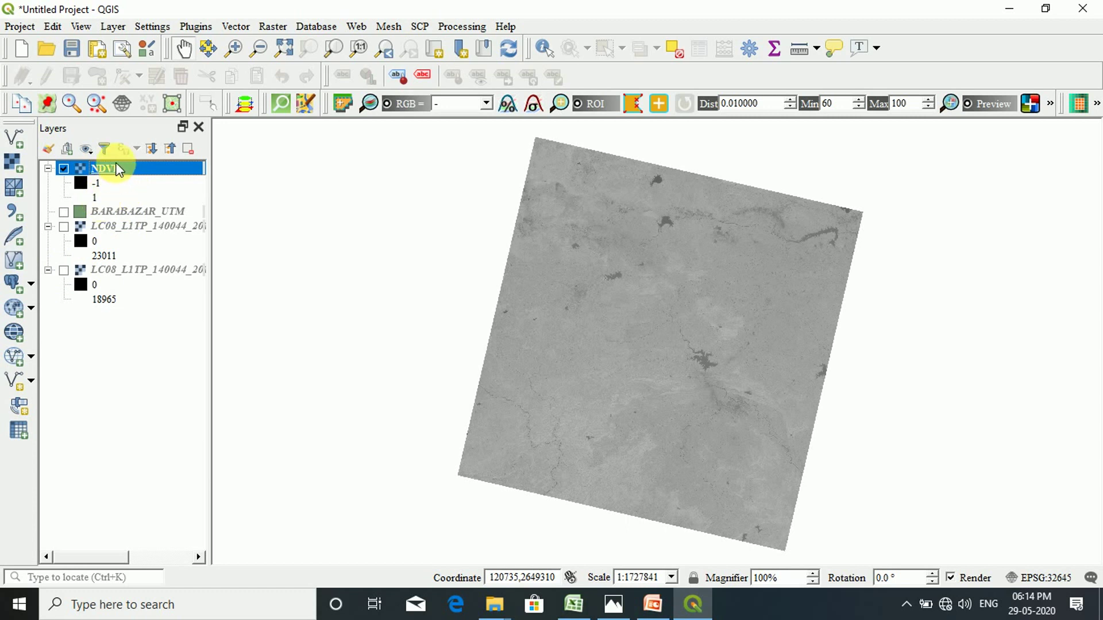
pyautogui.click(64, 212)
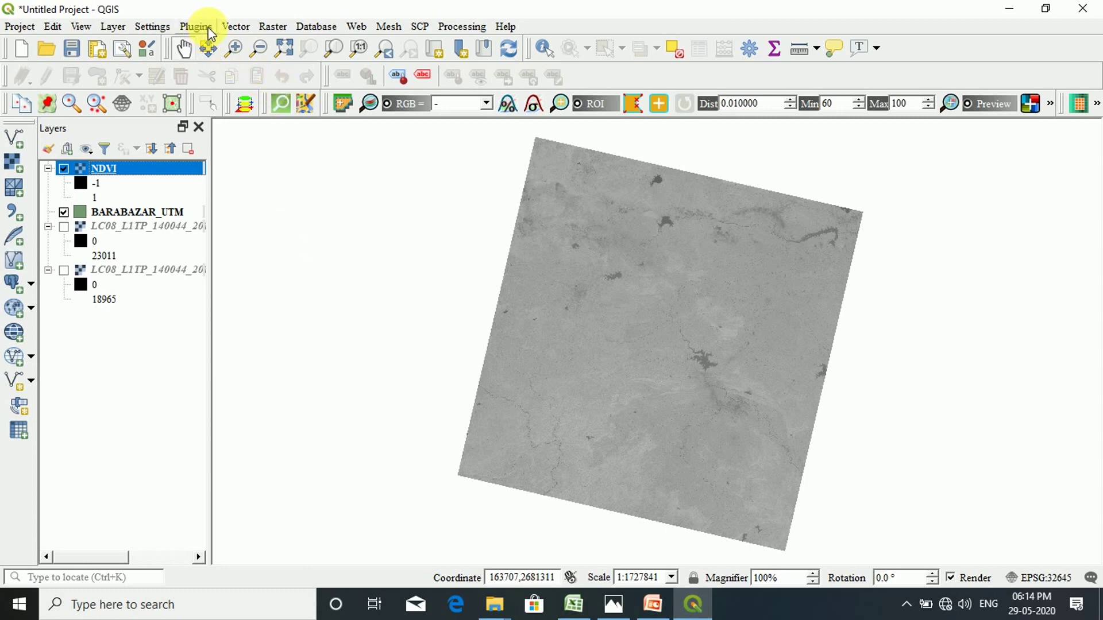
# Open Clip Raster by Mask Layer with NDVI as the input layer and BARABAZAR_UTM as the mask layer.
pyautogui.click(266, 27)
pyautogui.moveTo(288, 149)
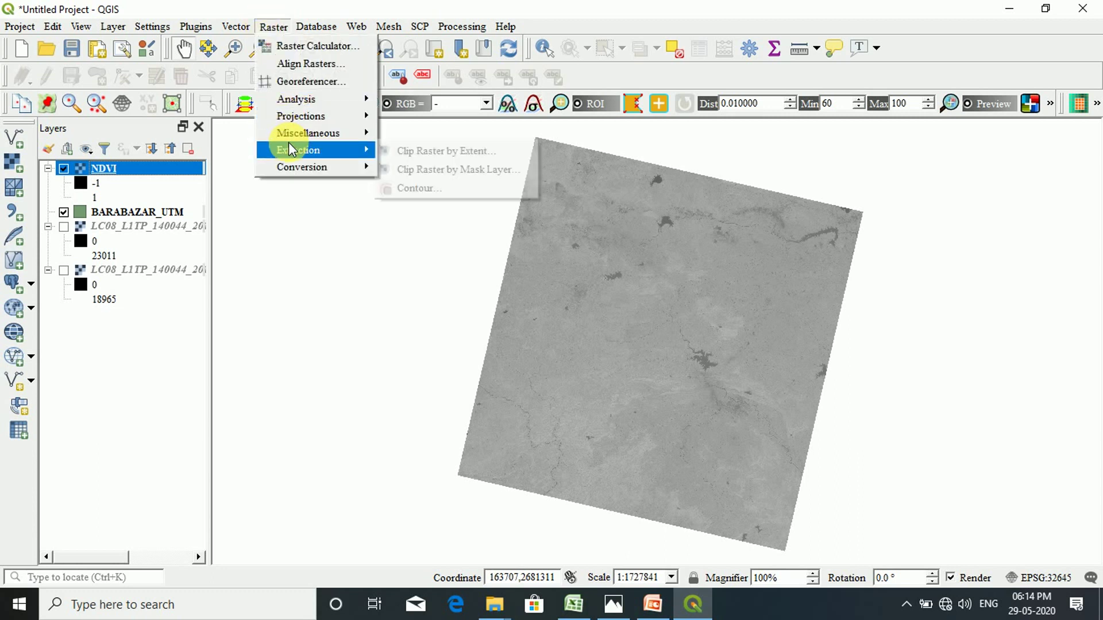
pyautogui.click(451, 171)
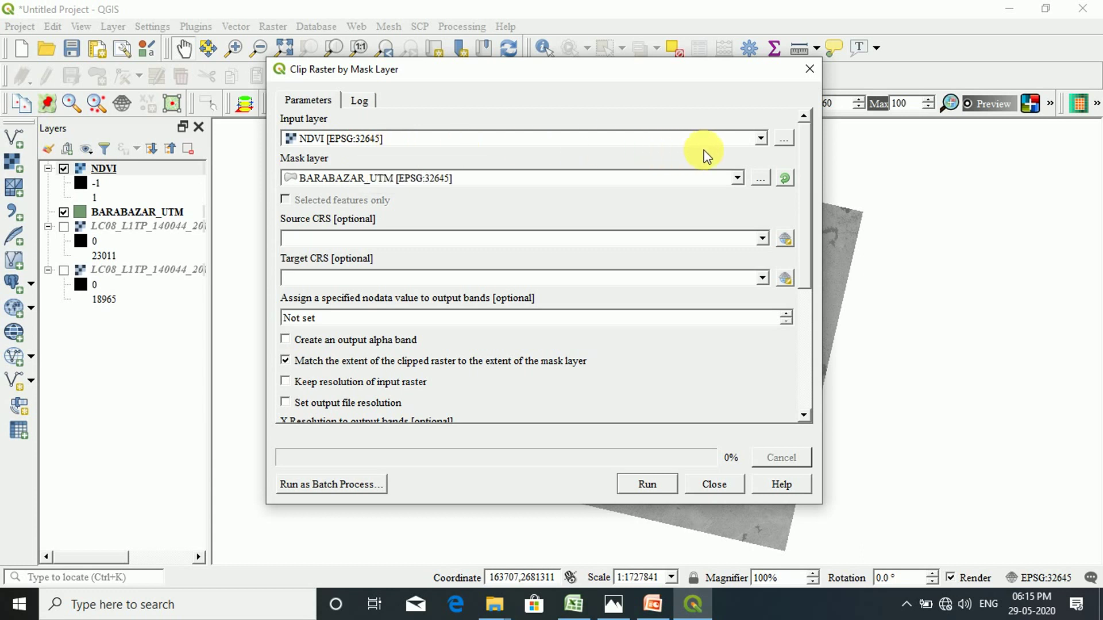
pyautogui.click(762, 141)
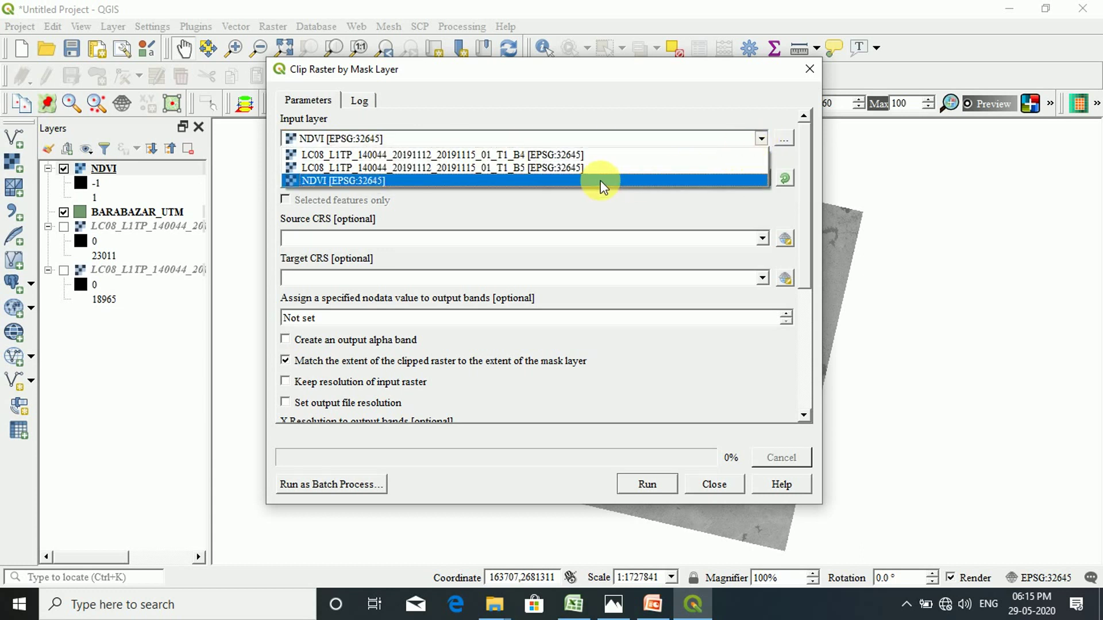
pyautogui.click(456, 176)
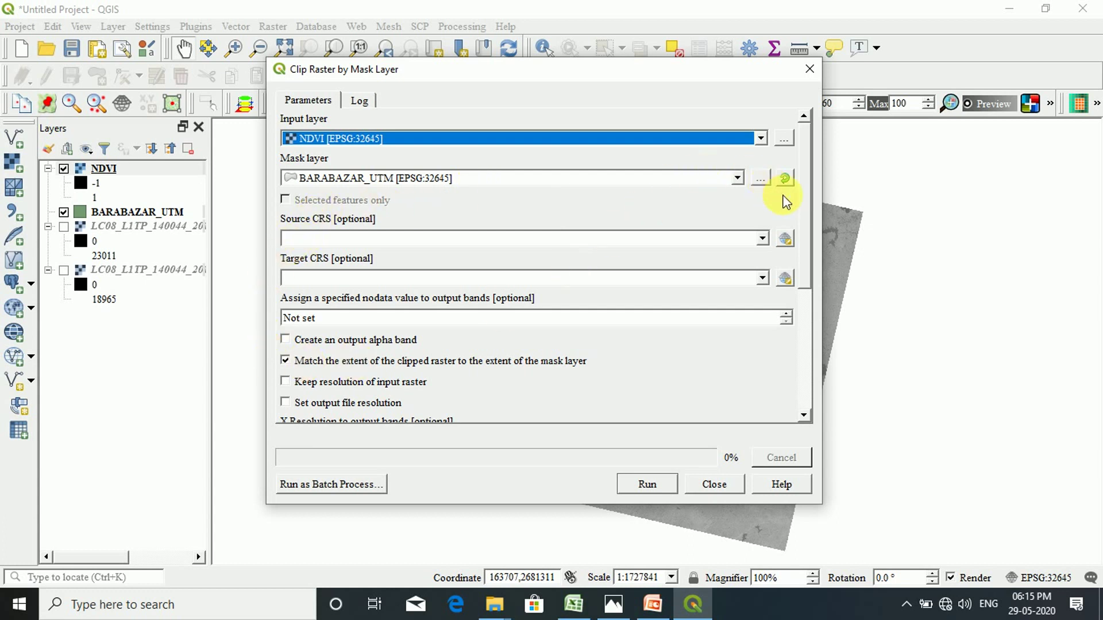
# Save the clipped output as NDVI CLIP in the NDVI GUIDELINE folder, and run the clip.
pyautogui.moveTo(803, 209); pyautogui.dragTo(816, 346)
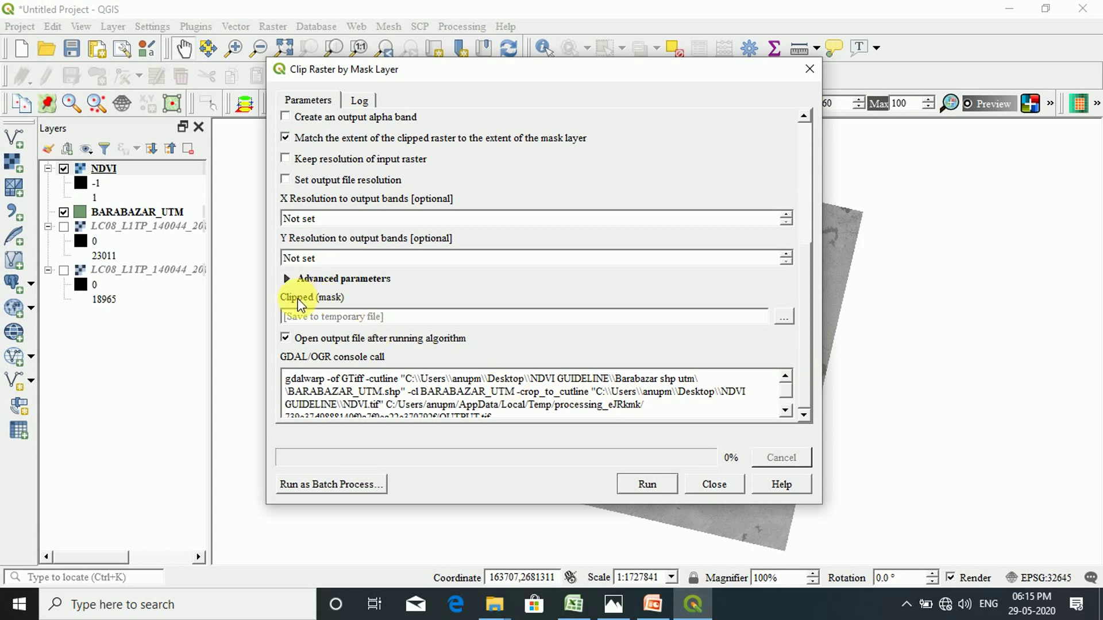
pyautogui.click(782, 317)
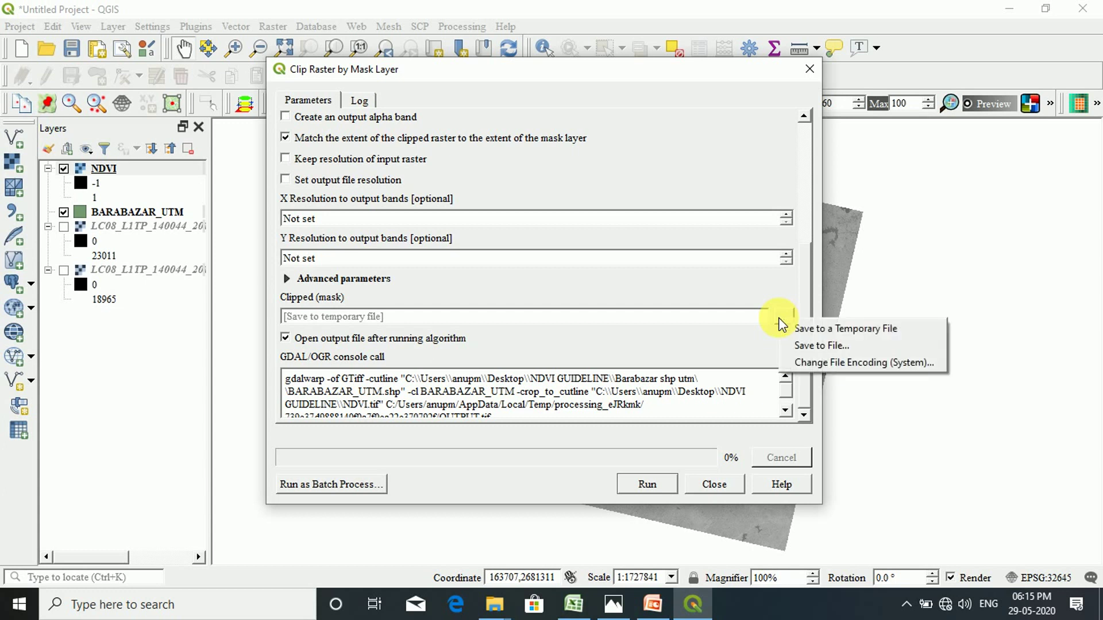
pyautogui.click(793, 346)
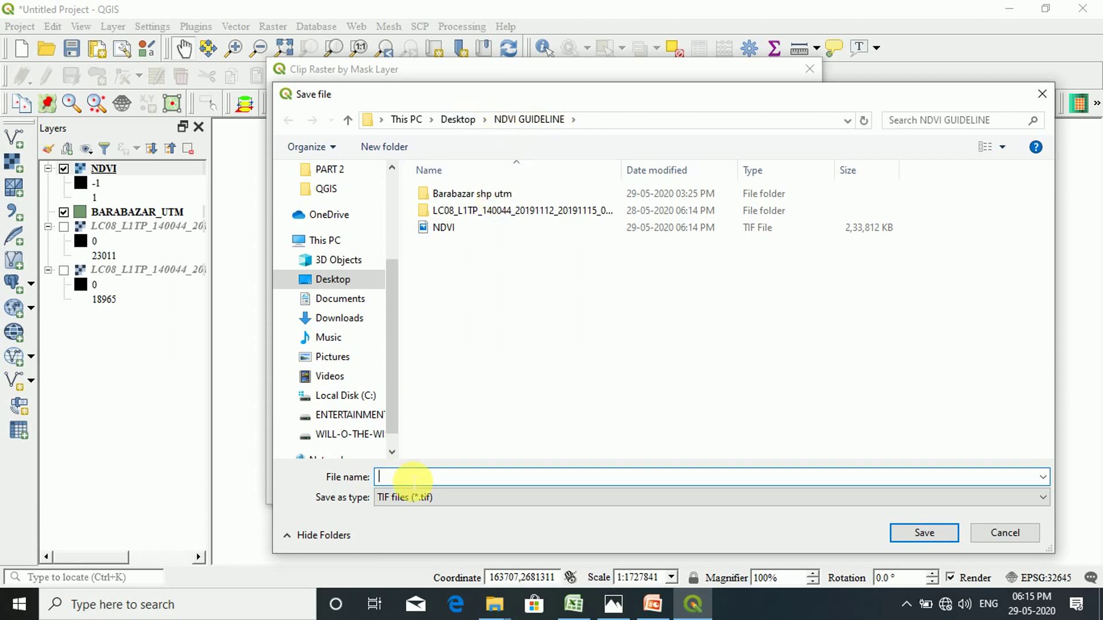
pyautogui.write('N')
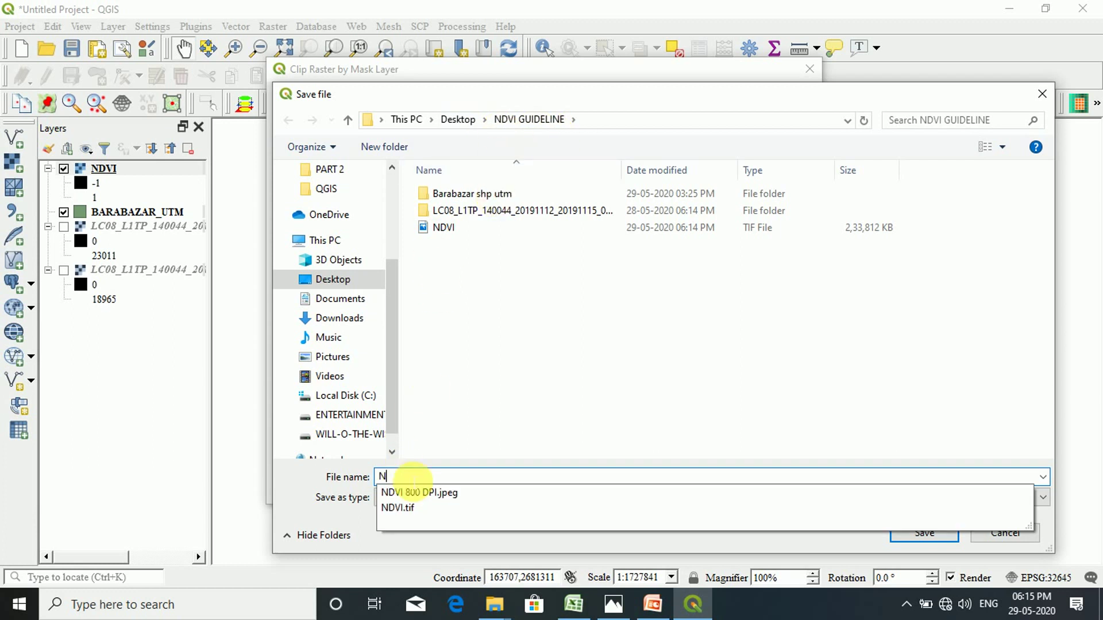
pyautogui.write('DVI C')
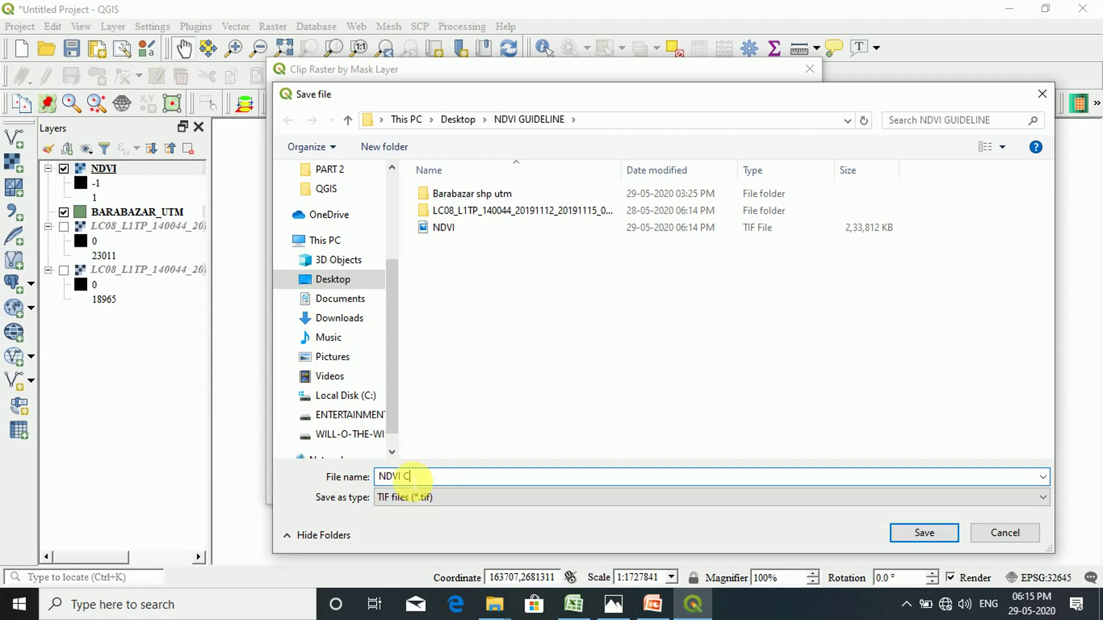
pyautogui.write('LIP')
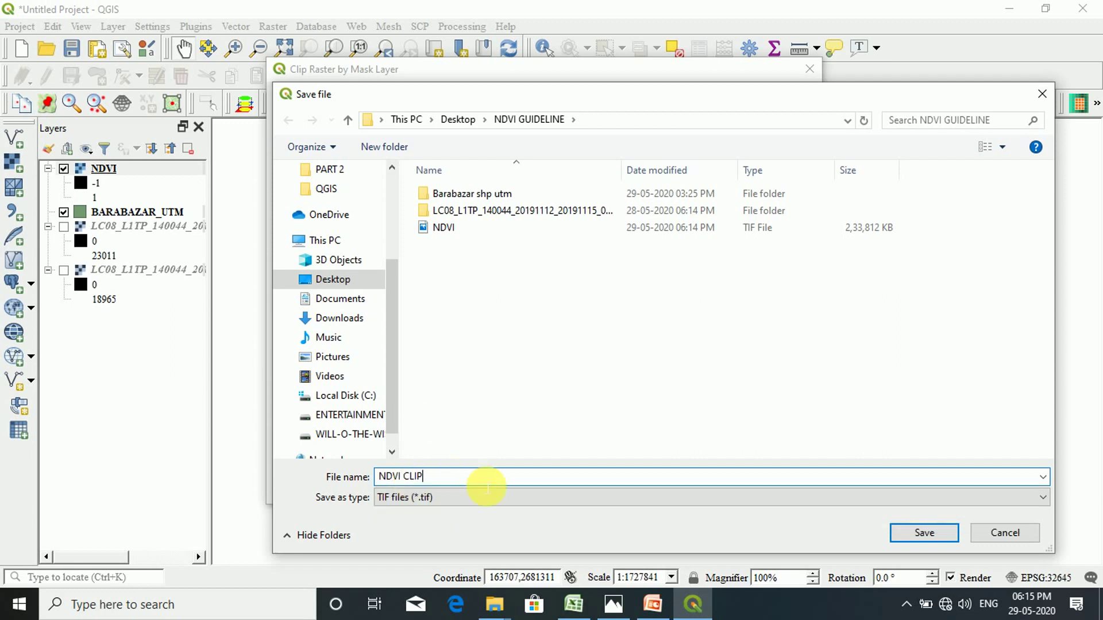
pyautogui.click(920, 534)
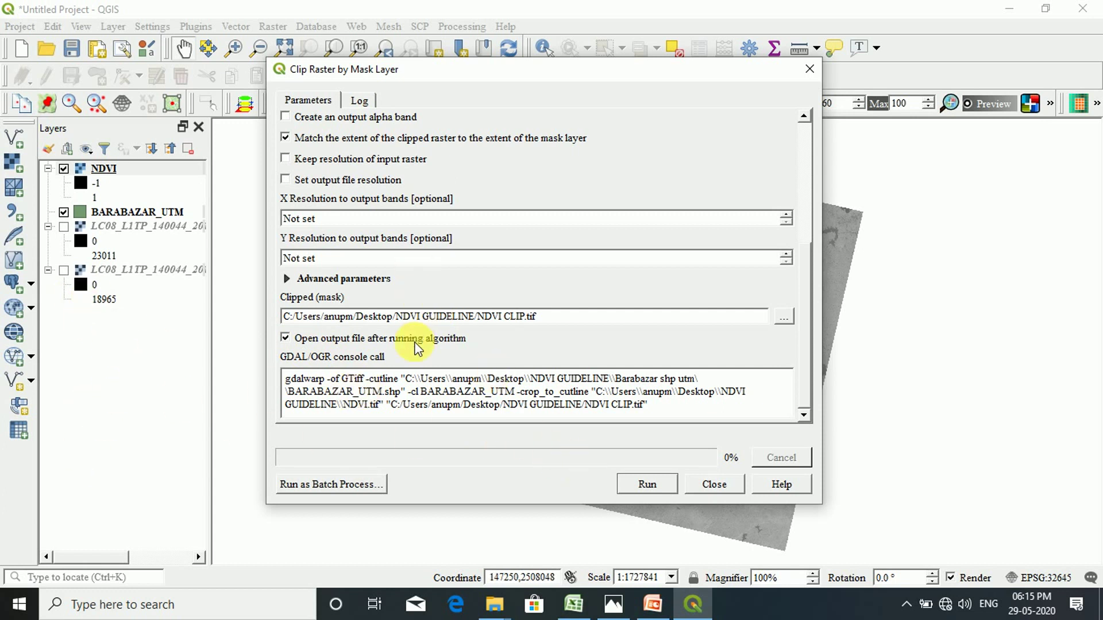
pyautogui.click(647, 484)
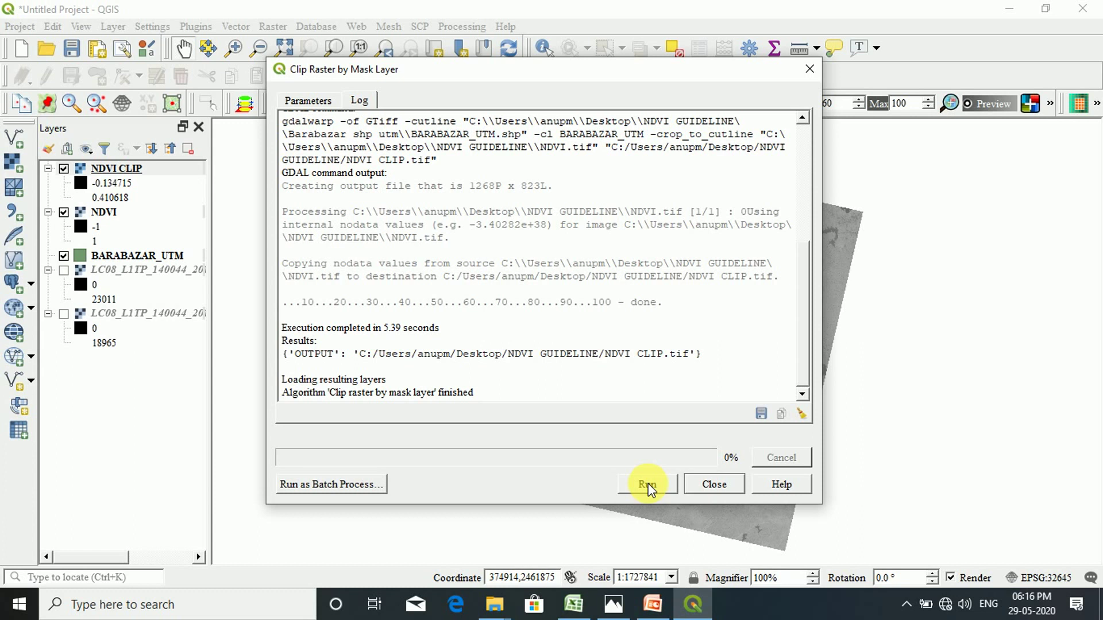
pyautogui.click(702, 484)
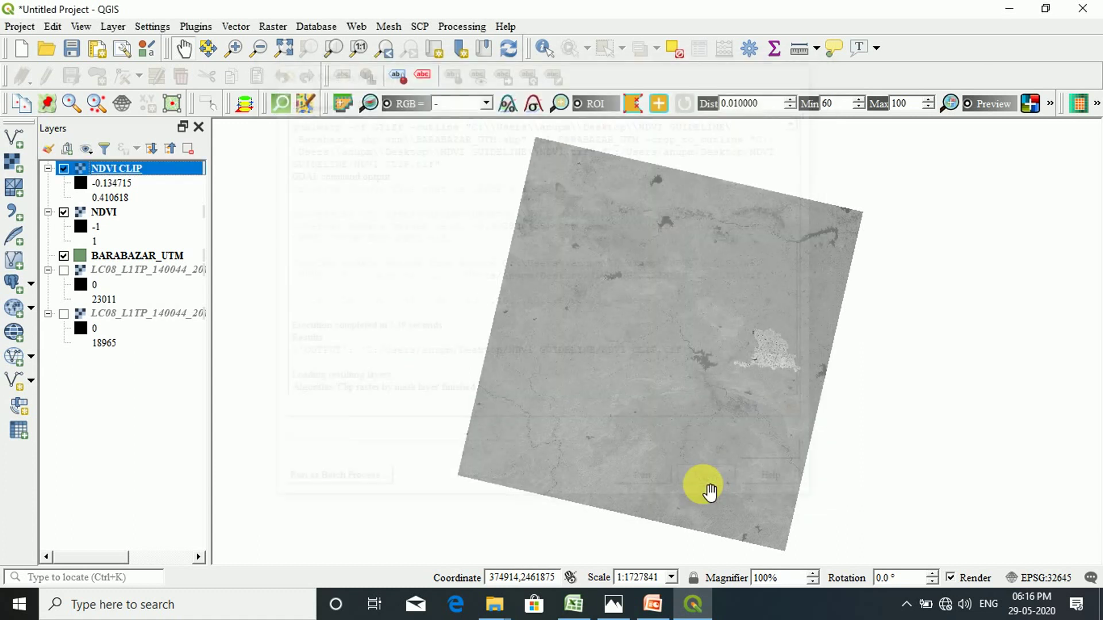
# Hide the NDVI and BARABAZAR_UTM layers so that only the clipped raster is shown enlarged on the map.
pyautogui.click(64, 212)
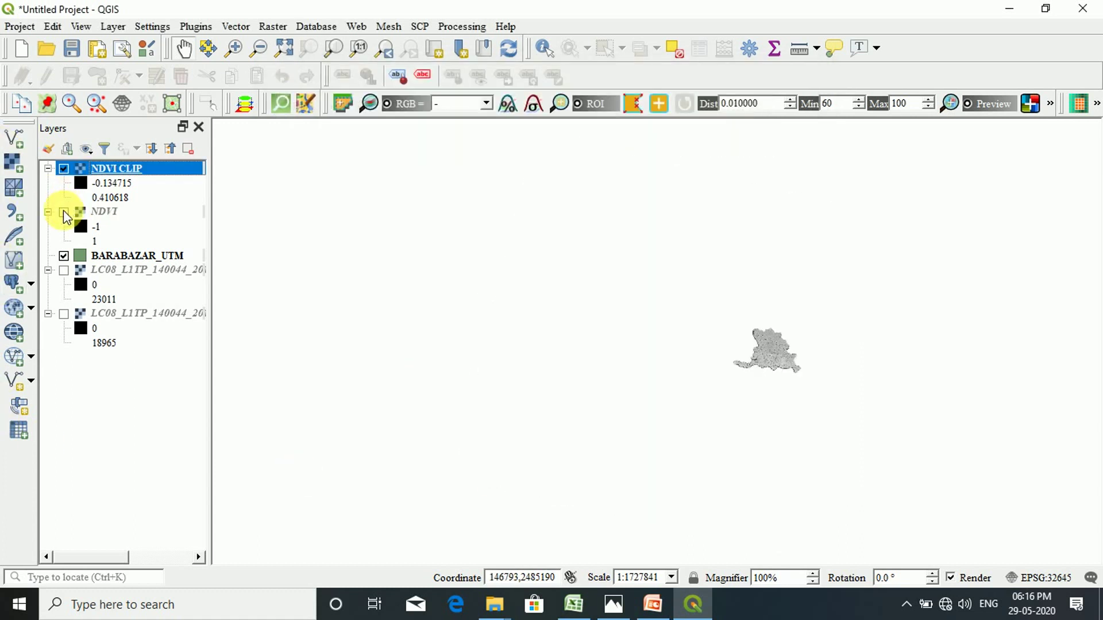
pyautogui.click(64, 255)
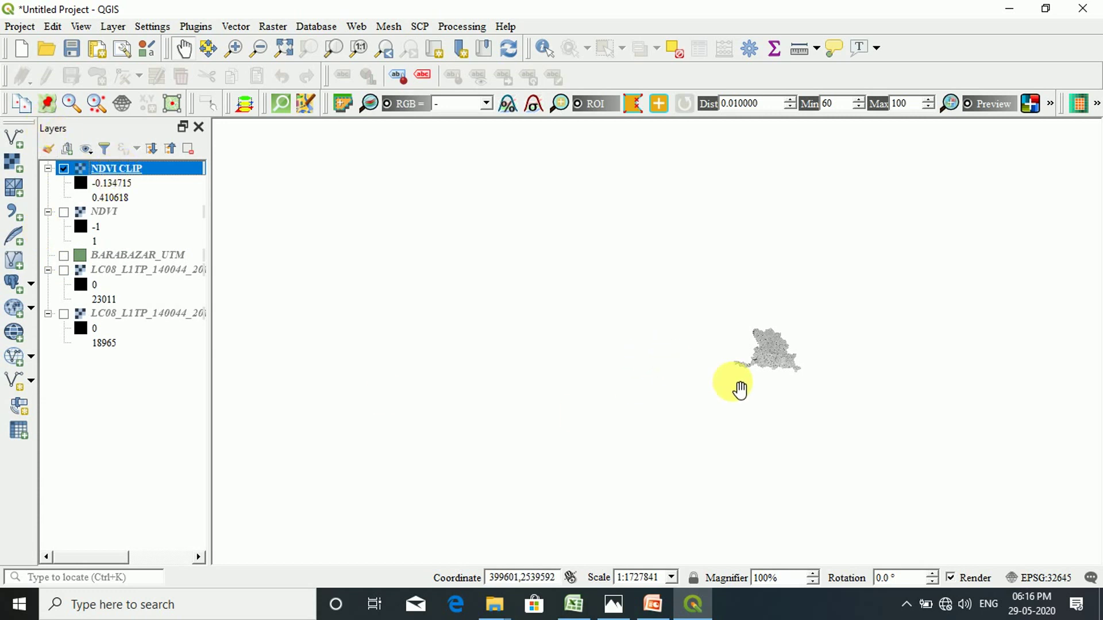
pyautogui.moveTo(779, 360); pyautogui.dragTo(616, 362)
pyautogui.scroll(2, 484, 315)
pyautogui.scroll(1, 560, 313)
pyautogui.scroll(1, 612, 350)
pyautogui.scroll(-1, 609, 356)
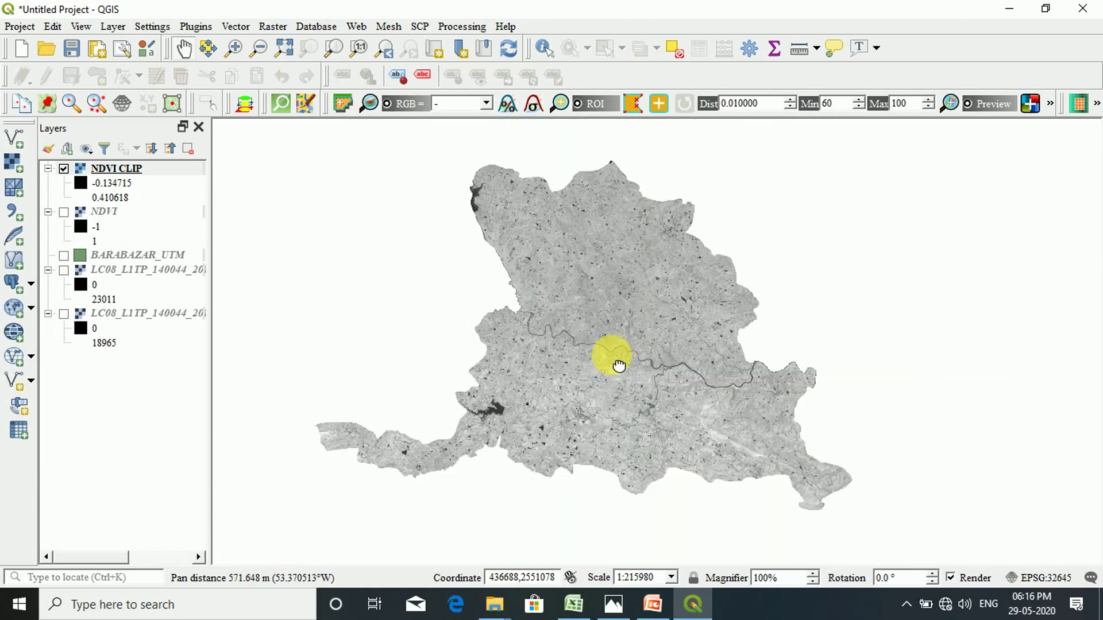
# Open the NDVI CLIP layer's symbology and set its render type to Singleband pseudocolor.
pyautogui.rightClick(112, 165)
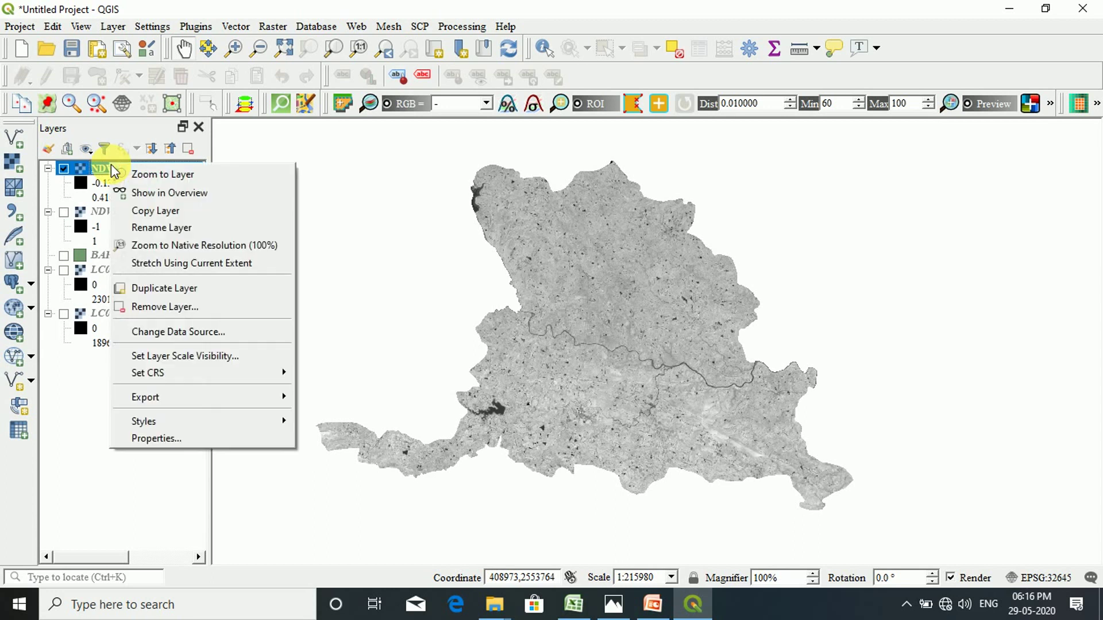
pyautogui.click(176, 437)
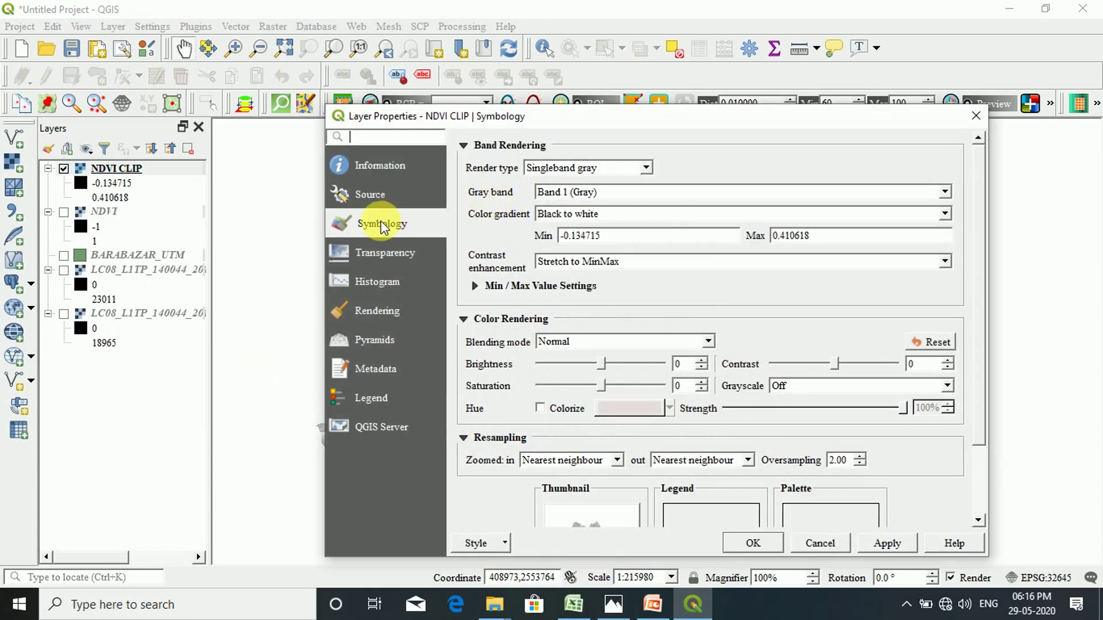
pyautogui.click(647, 168)
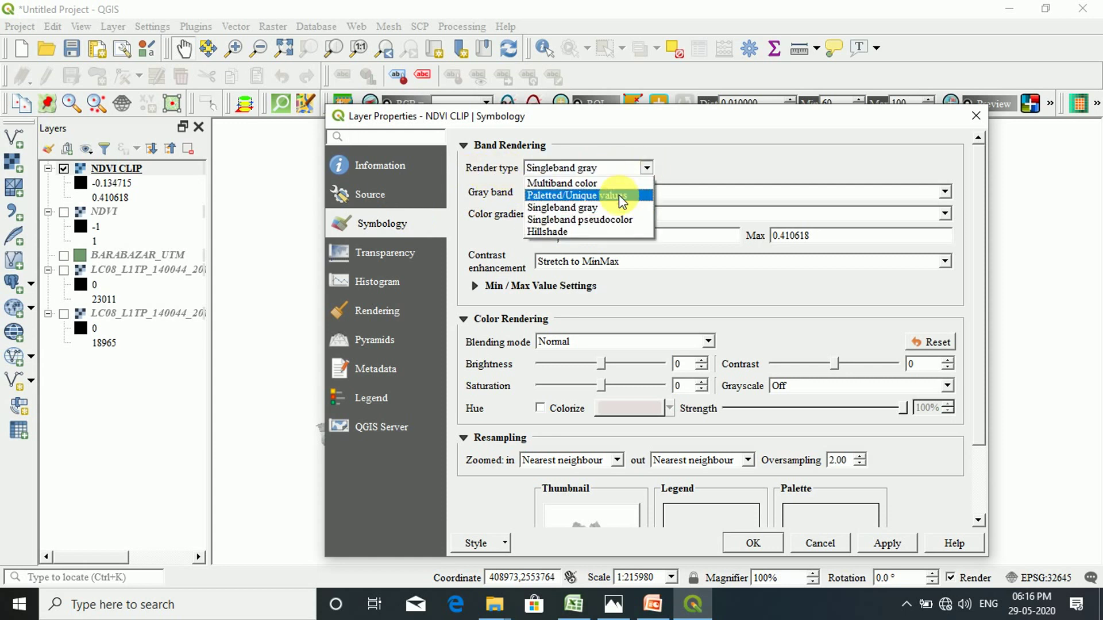
pyautogui.click(605, 229)
pyautogui.moveTo(690, 118); pyautogui.dragTo(518, 48)
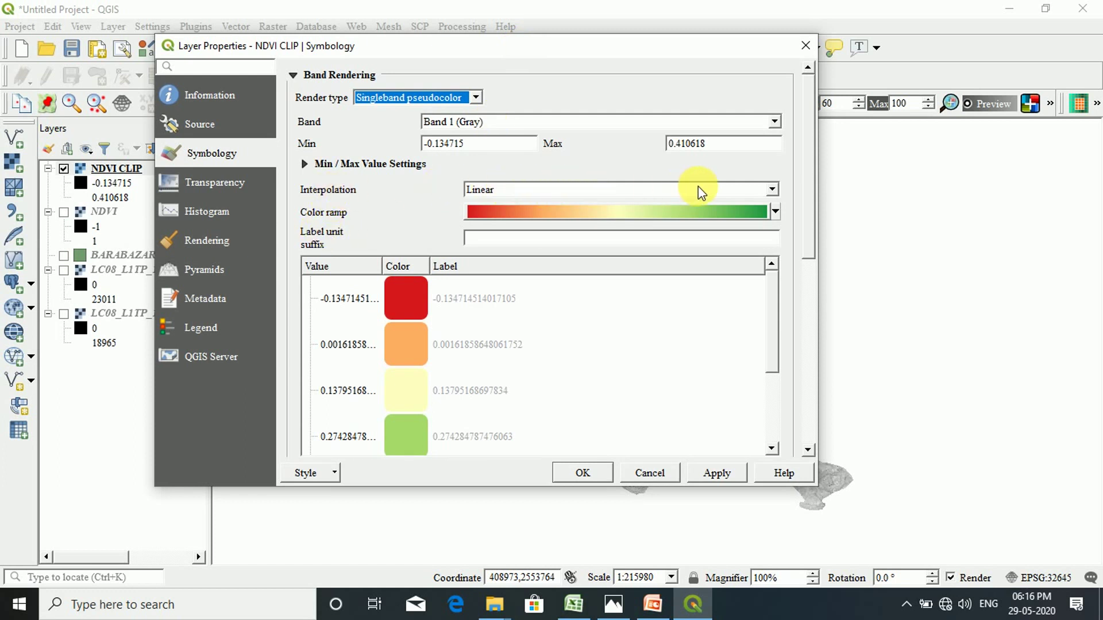
# Choose the RdYlGn color ramp for NDVI CLIP, classify the values, and apply the style.
pyautogui.click(776, 212)
pyautogui.moveTo(519, 405)
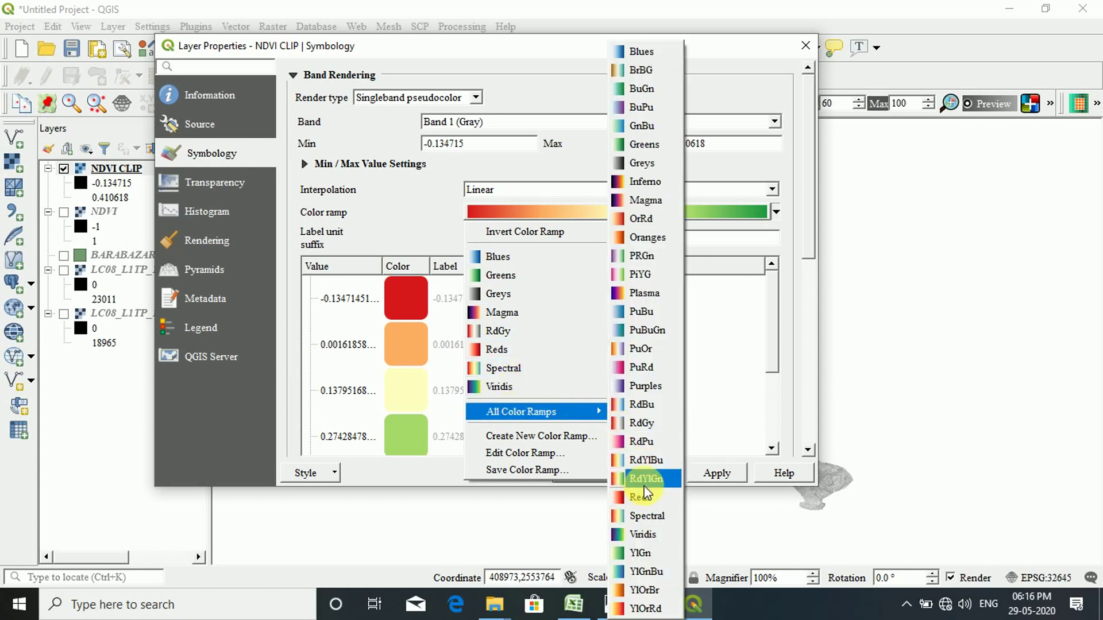
pyautogui.click(645, 480)
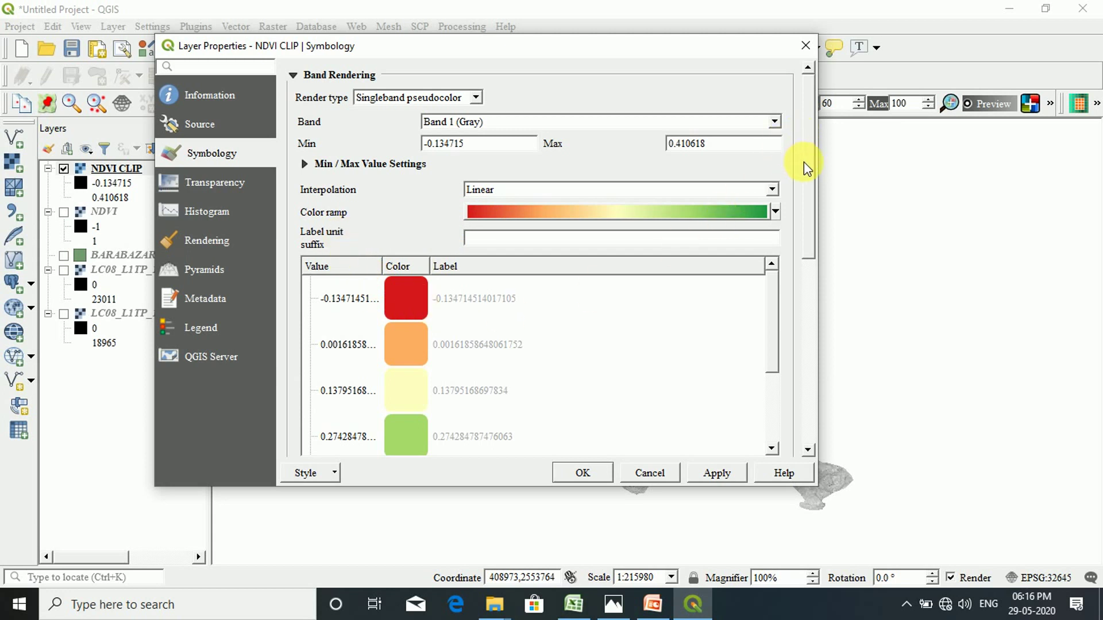
pyautogui.moveTo(808, 152); pyautogui.dragTo(808, 259)
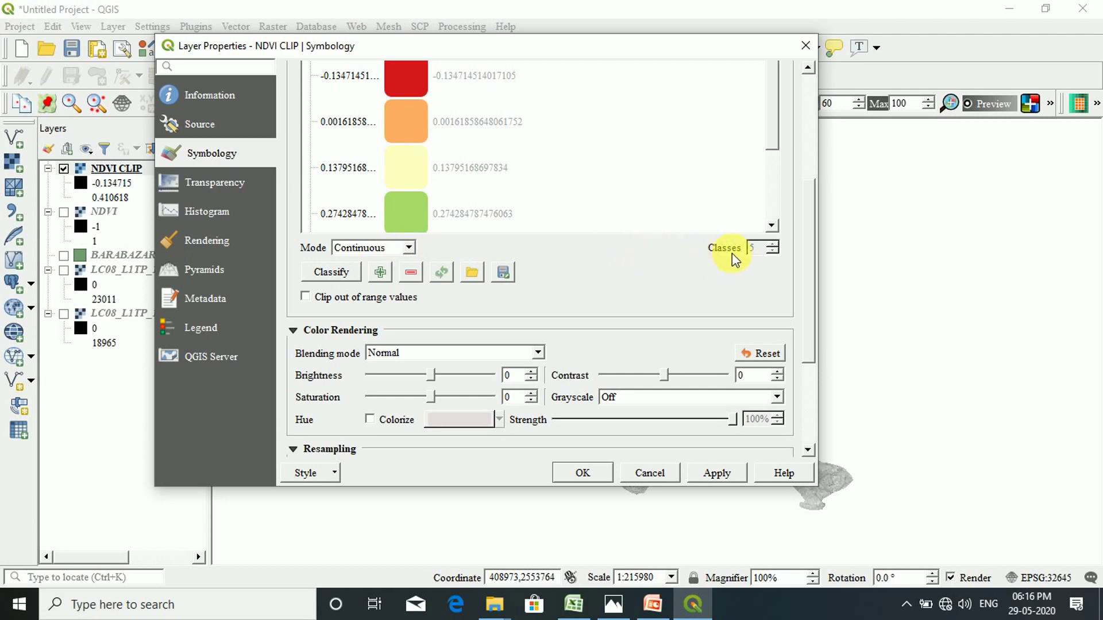
pyautogui.click(340, 277)
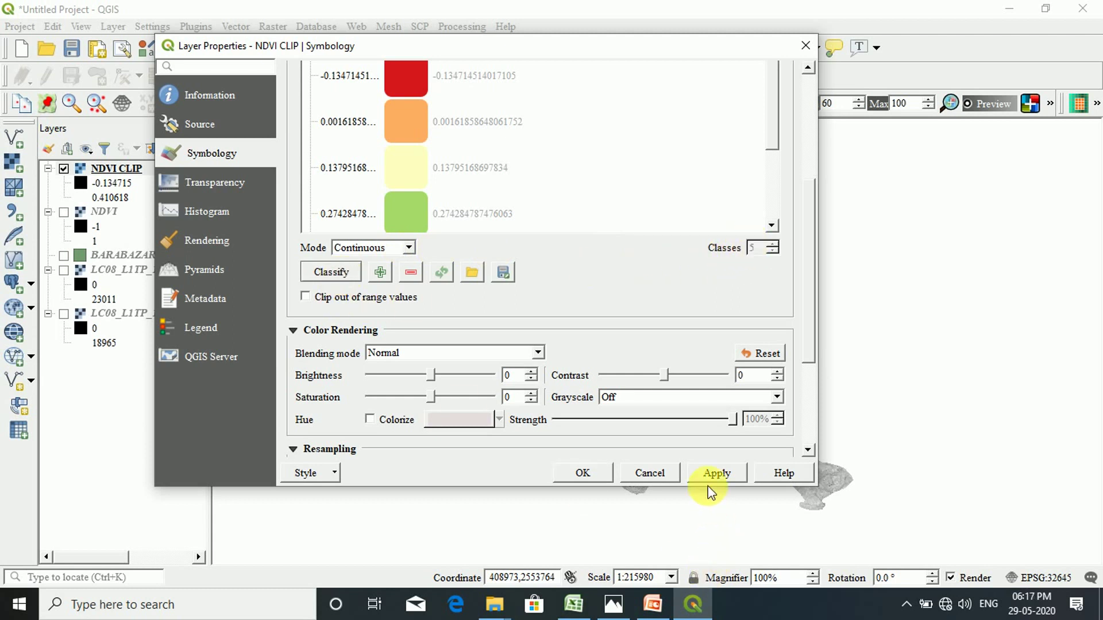
pyautogui.click(718, 471)
pyautogui.moveTo(602, 50); pyautogui.dragTo(671, 77)
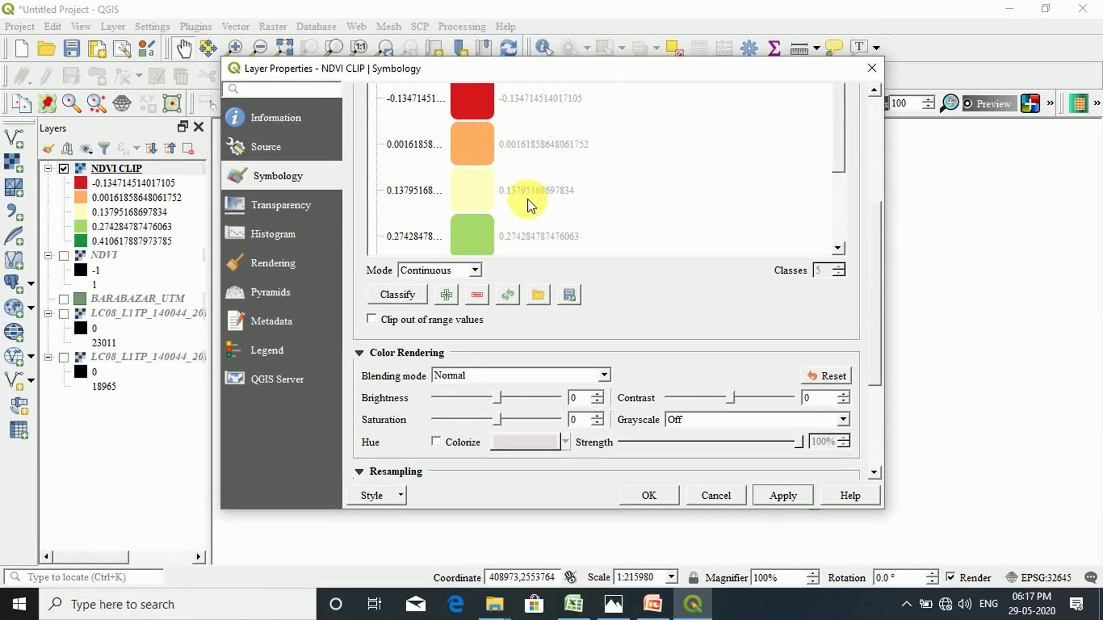
# Change the color interpolation of NDVI CLIP to Discrete and apply it to the map.
pyautogui.moveTo(870, 209); pyautogui.dragTo(880, 101)
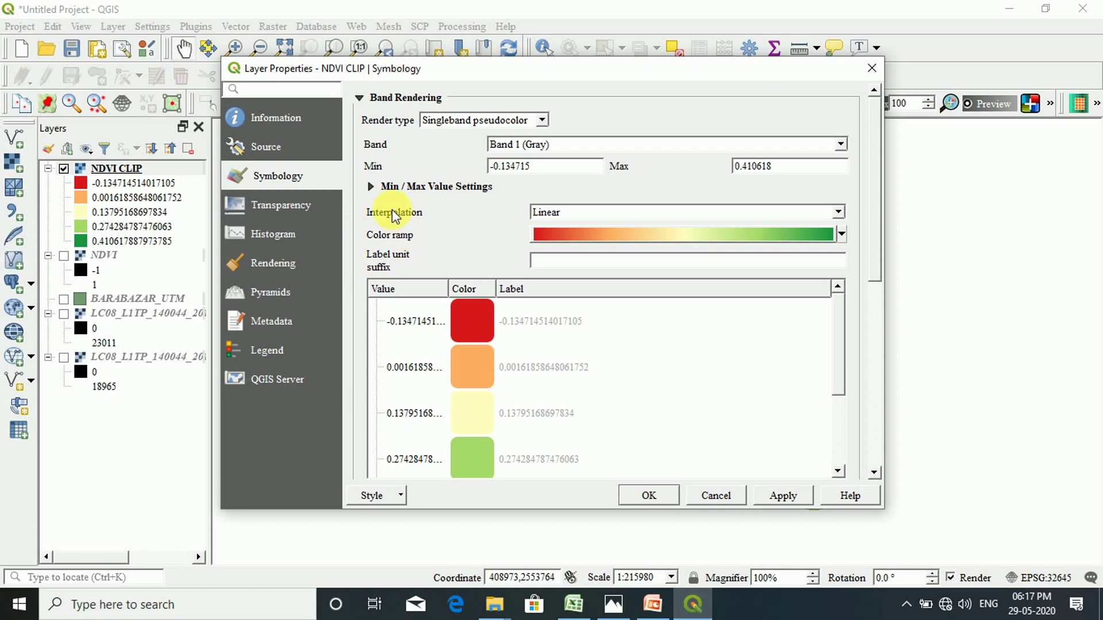
pyautogui.moveTo(586, 70); pyautogui.dragTo(579, 34)
pyautogui.click(830, 181)
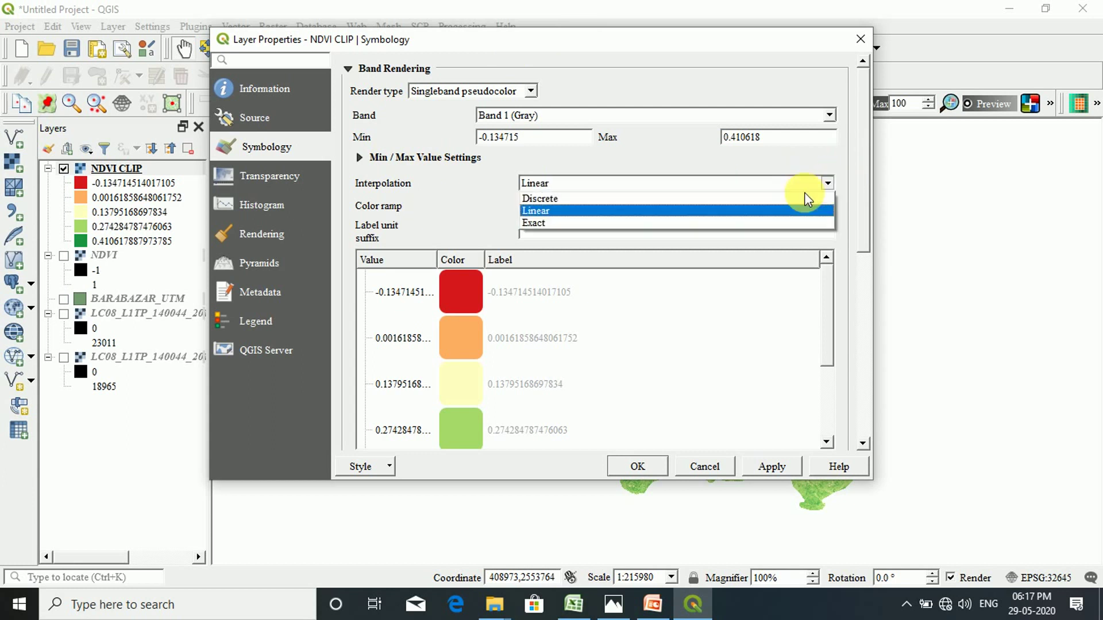
pyautogui.click(642, 198)
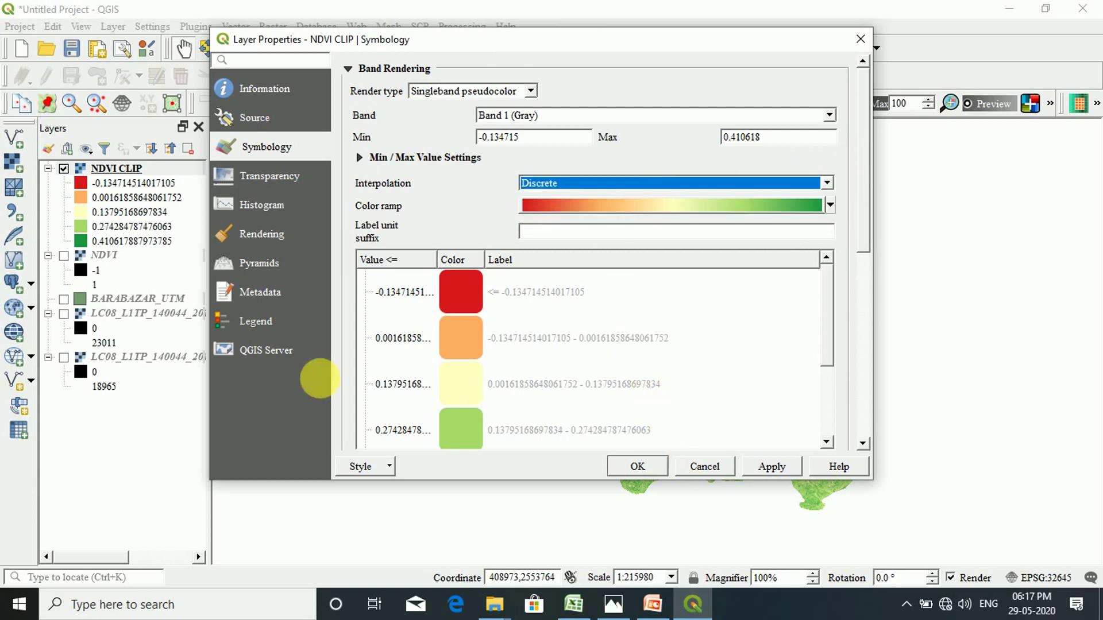
pyautogui.moveTo(860, 160); pyautogui.dragTo(866, 227)
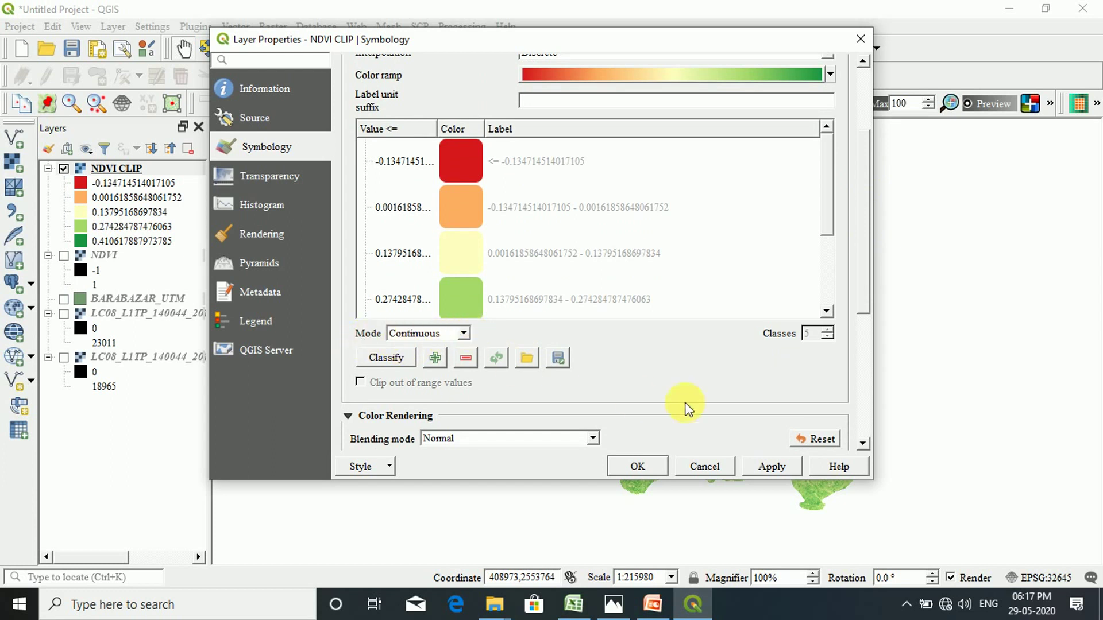
pyautogui.click(770, 467)
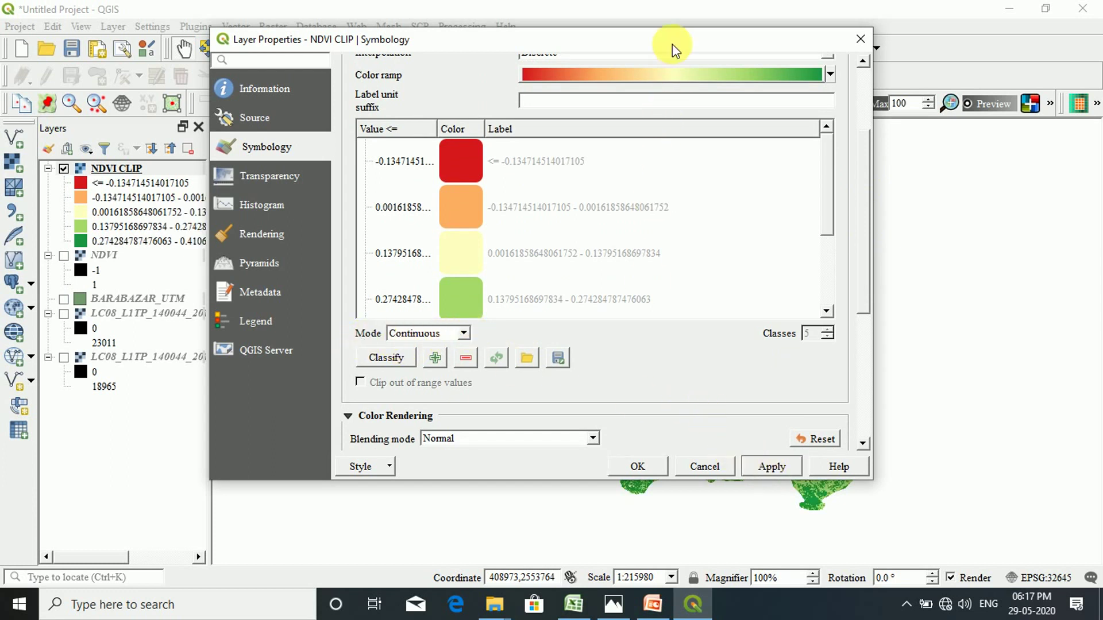
pyautogui.moveTo(681, 40); pyautogui.dragTo(555, 80)
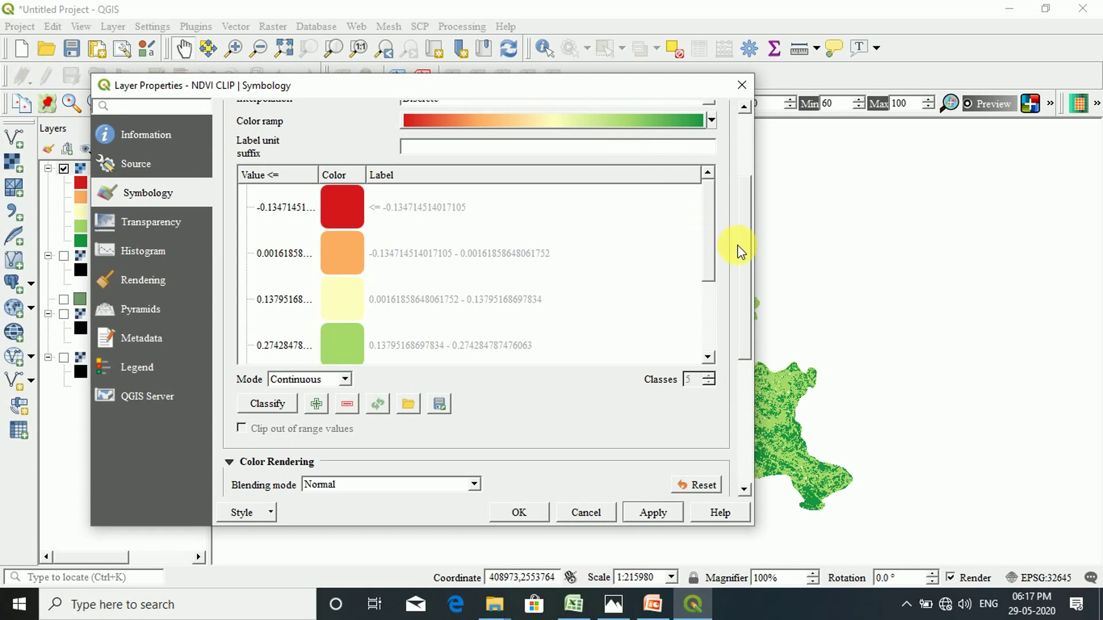
# Set the min/max value settings of NDVI CLIP to Min / max and reclassify the color values.
pyautogui.scroll(3, 745, 263)
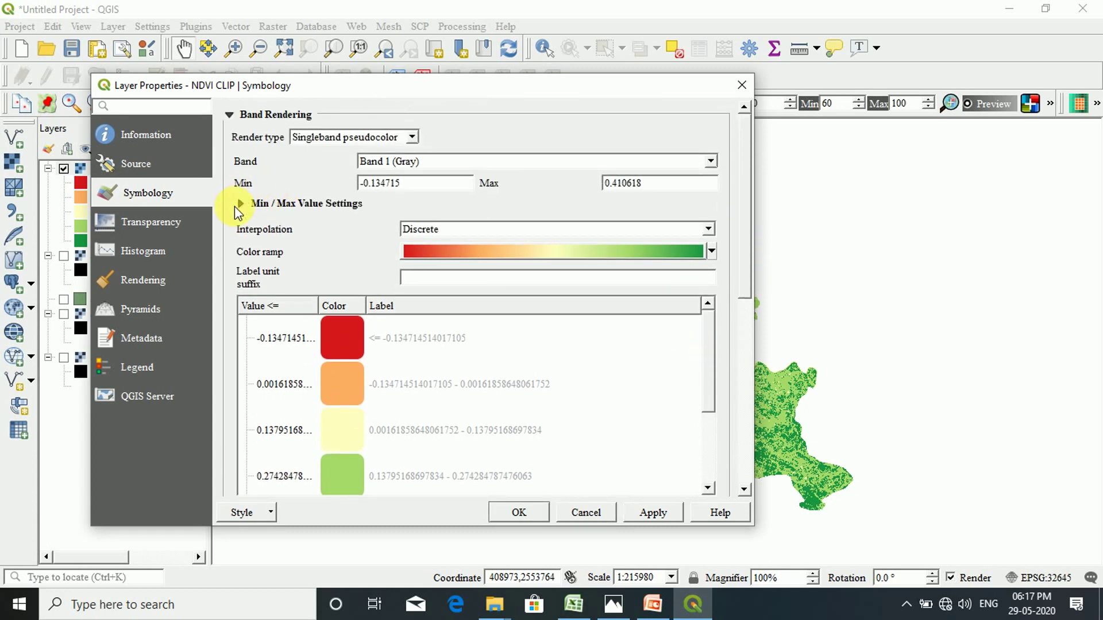
pyautogui.click(241, 203)
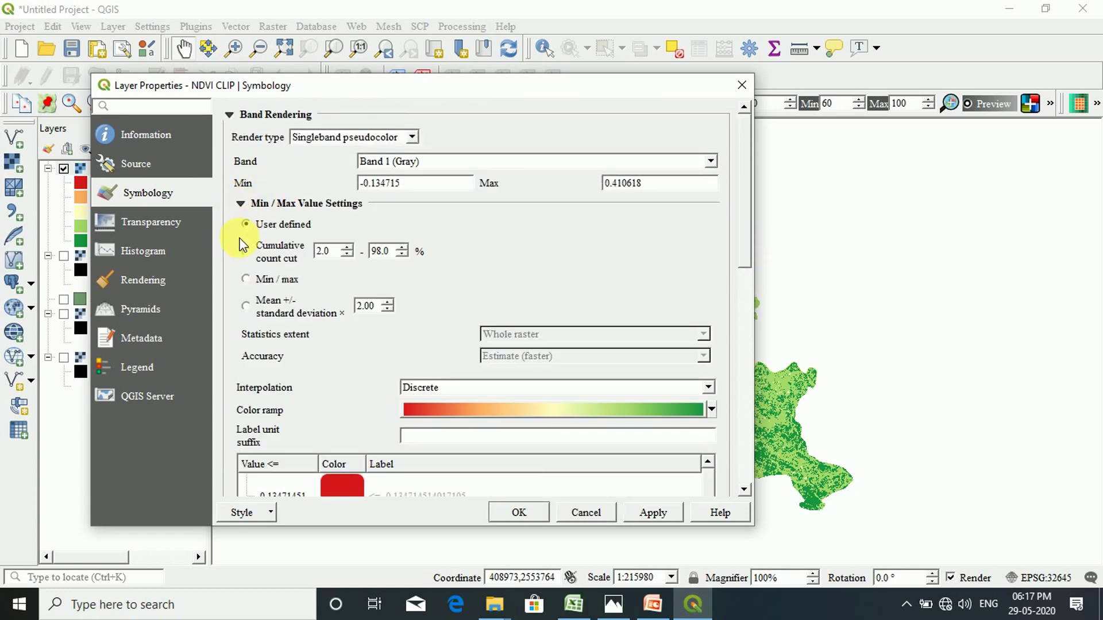
pyautogui.click(246, 280)
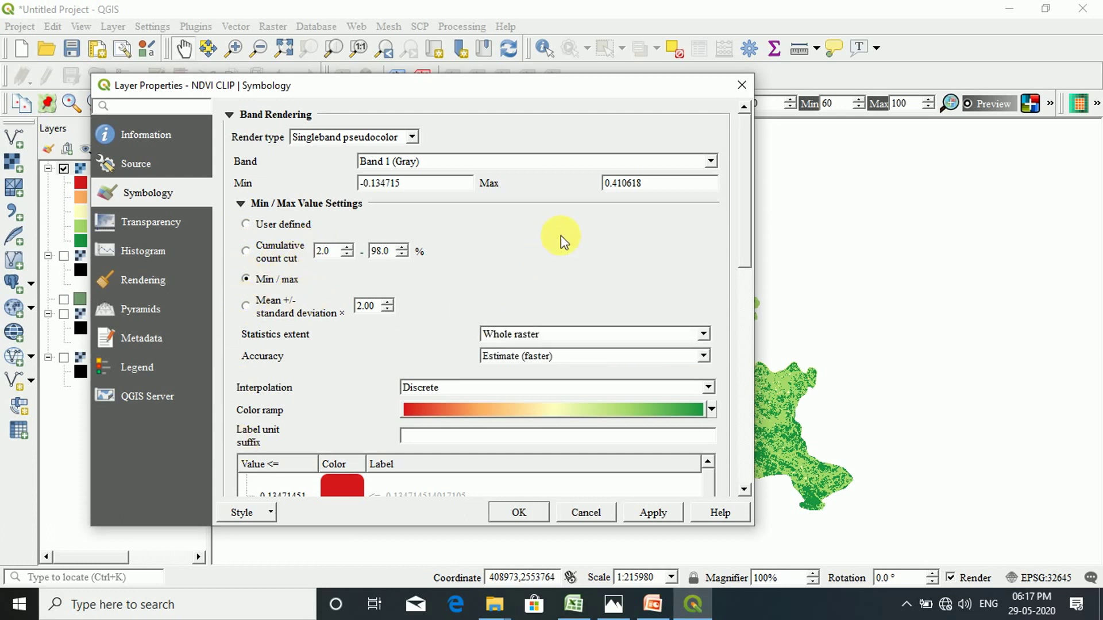
pyautogui.moveTo(739, 189); pyautogui.dragTo(753, 302)
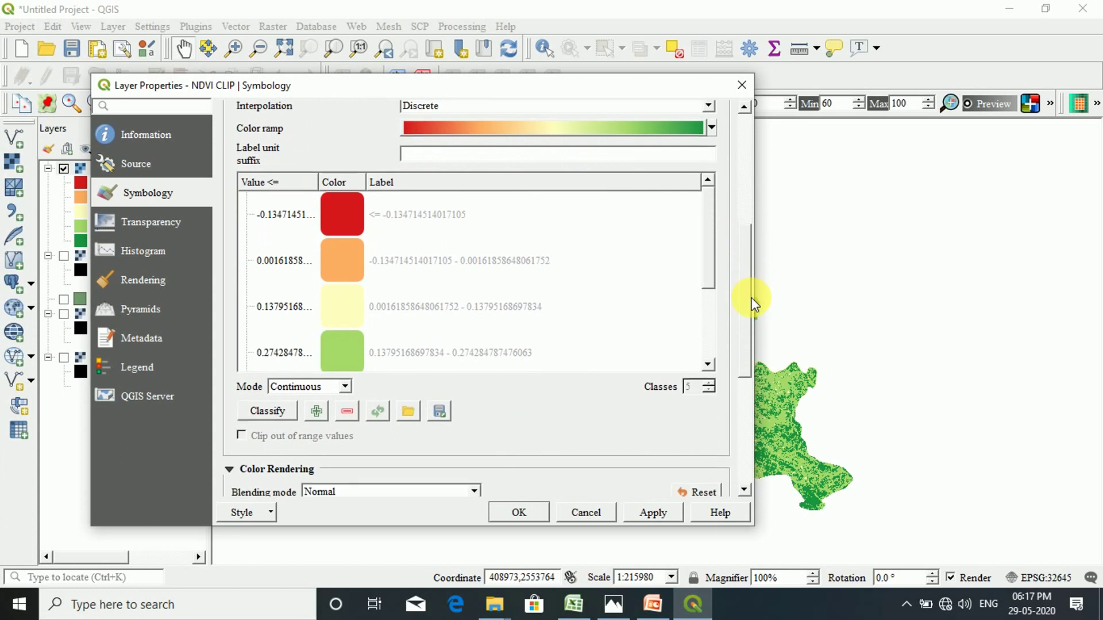
pyautogui.click(268, 411)
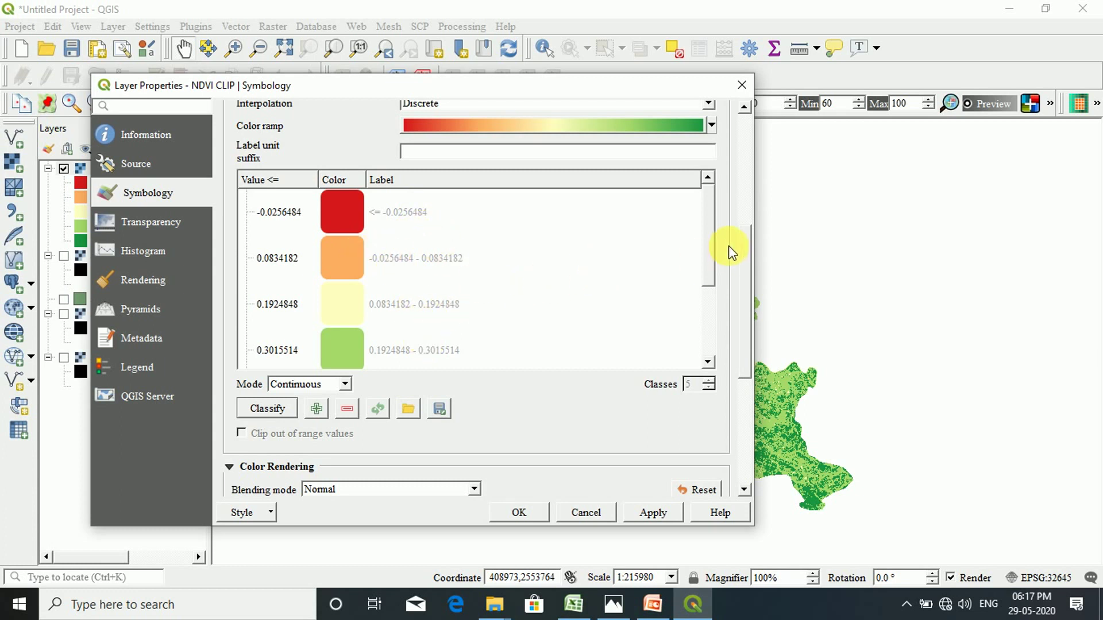
# Change the classification mode of NDVI CLIP to Equal Interval, apply it to the map, and close the layer properties.
pyautogui.moveTo(746, 264); pyautogui.dragTo(754, 340)
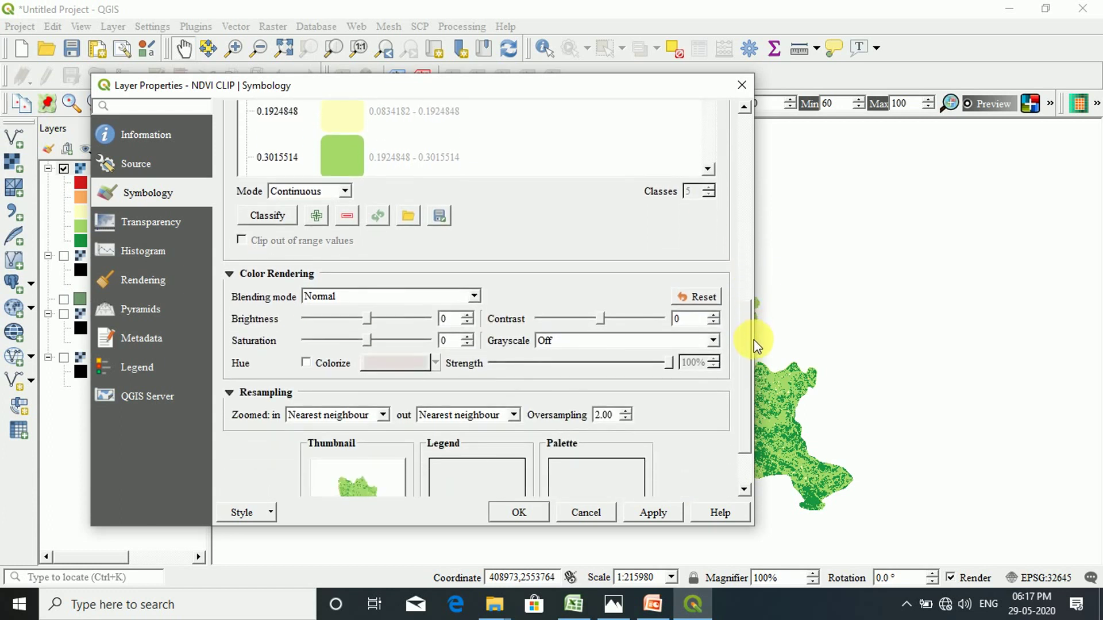
pyautogui.click(344, 191)
pyautogui.click(344, 214)
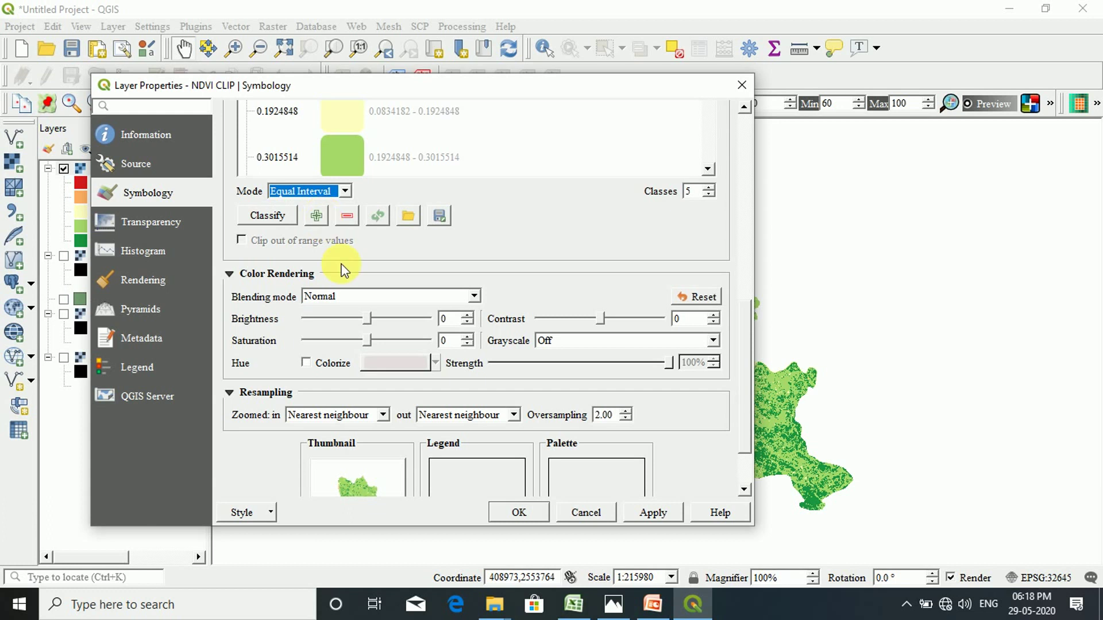
pyautogui.click(640, 512)
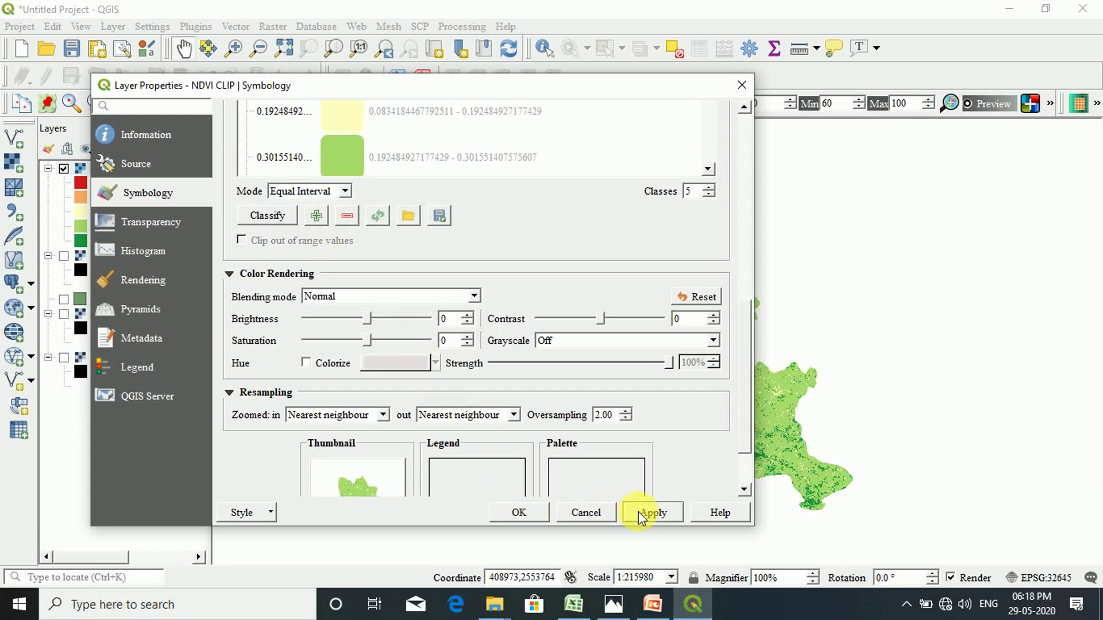
pyautogui.click(516, 511)
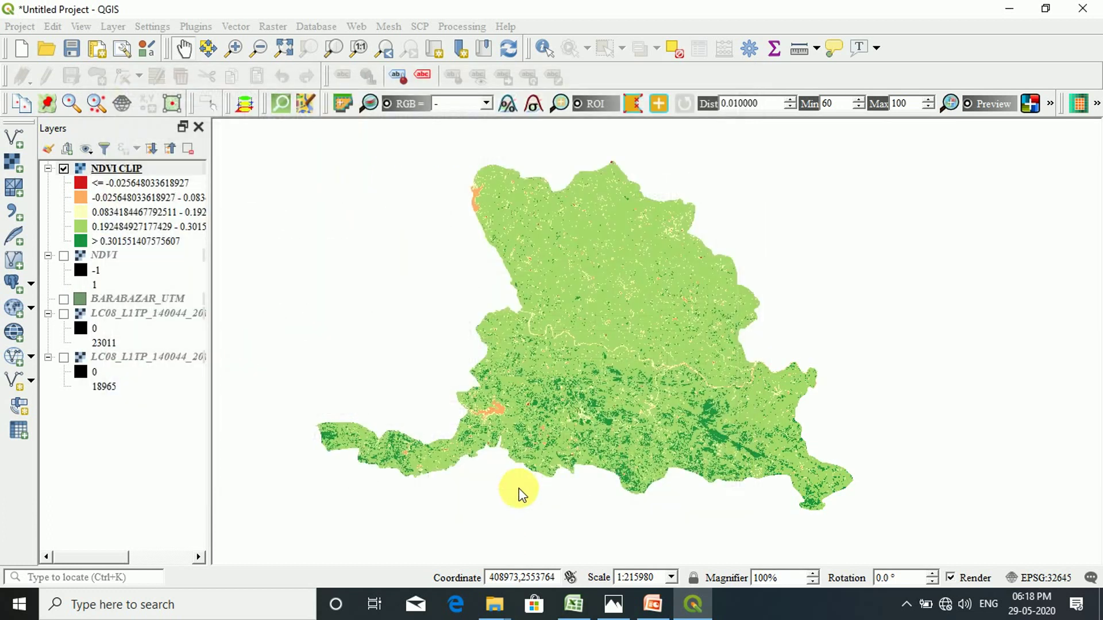
# Examine the NDVI classes along the river and across the whole classified NDVI CLIP raster.
pyautogui.scroll(2, 655, 380)
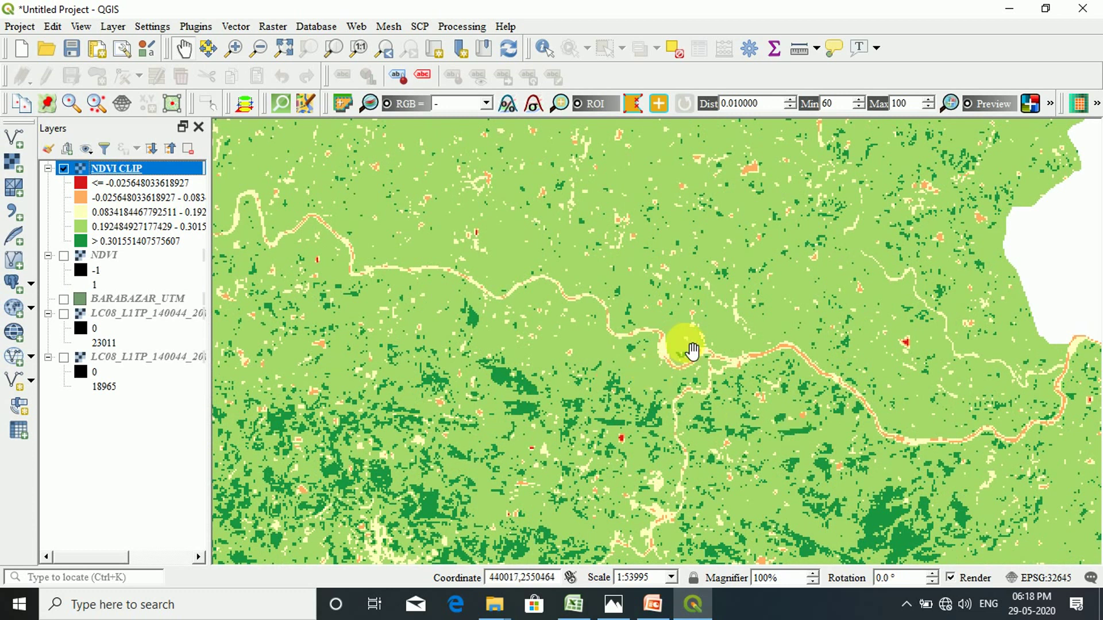
pyautogui.scroll(1, 684, 291)
pyautogui.scroll(-2, 711, 312)
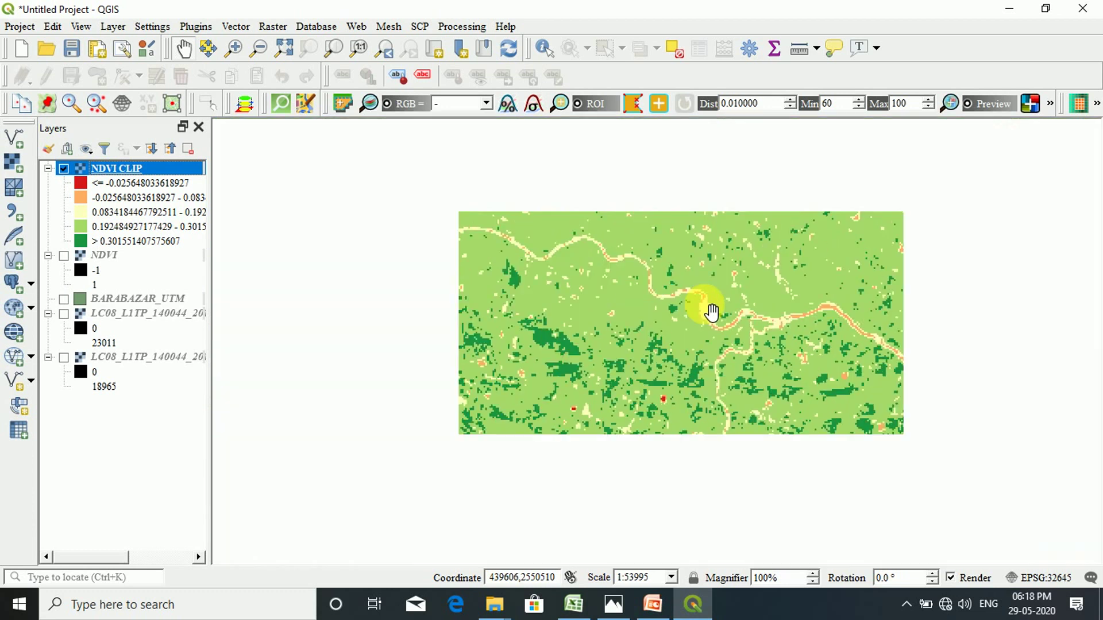
pyautogui.scroll(-2, 709, 312)
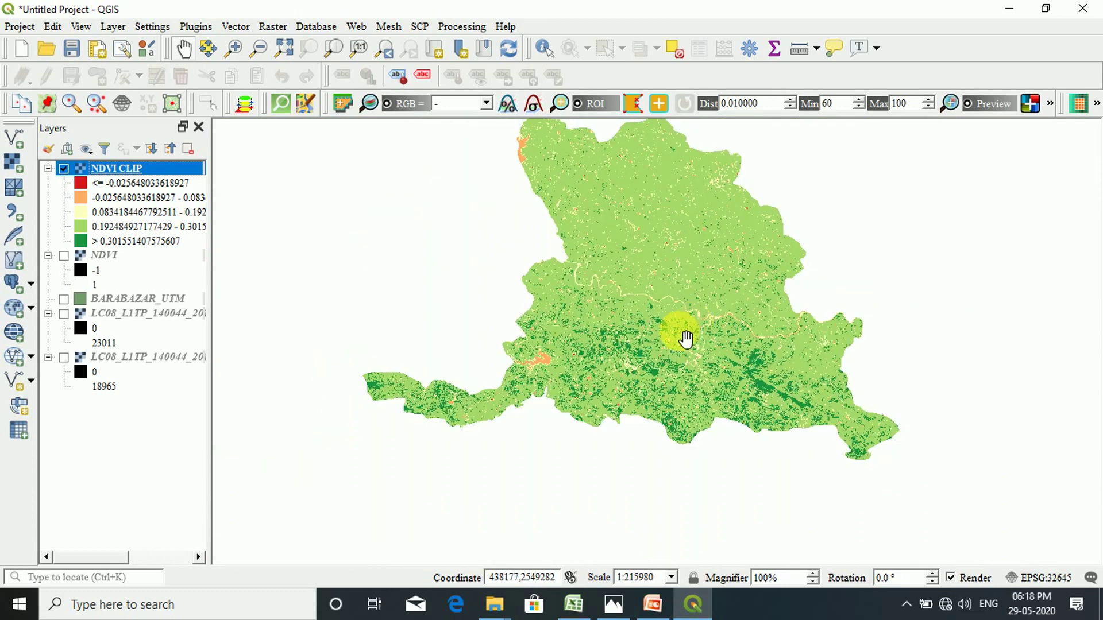
pyautogui.scroll(1, 687, 339)
pyautogui.scroll(-1, 687, 340)
pyautogui.moveTo(687, 329); pyautogui.dragTo(676, 370)
pyautogui.scroll(1, 675, 369)
pyautogui.scroll(-1, 676, 365)
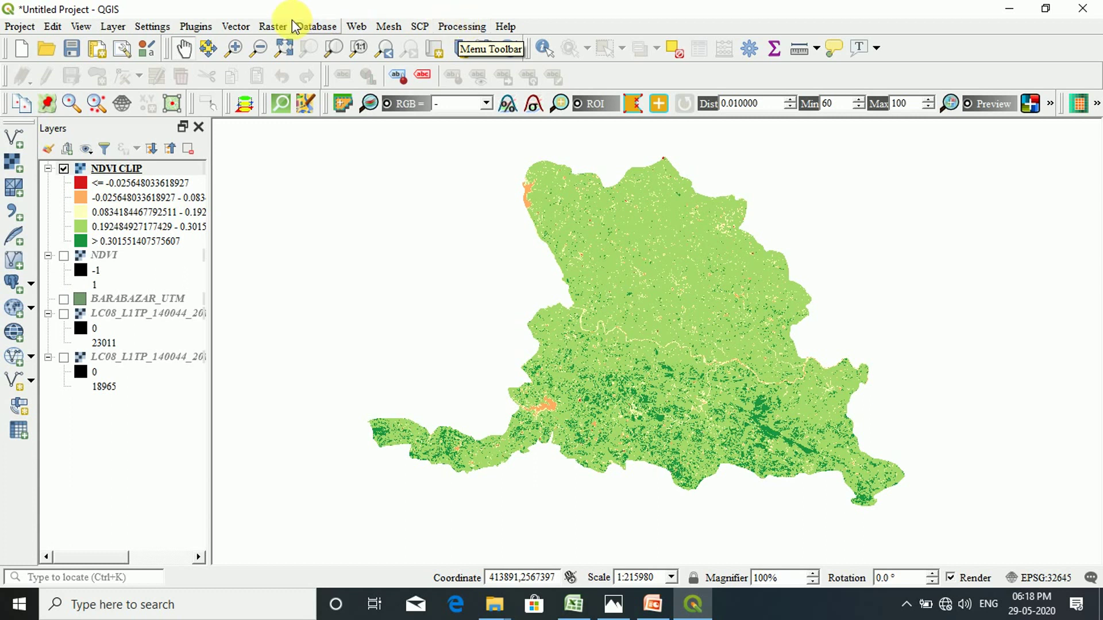
# Open the Processing Toolbox.
pyautogui.click(463, 26)
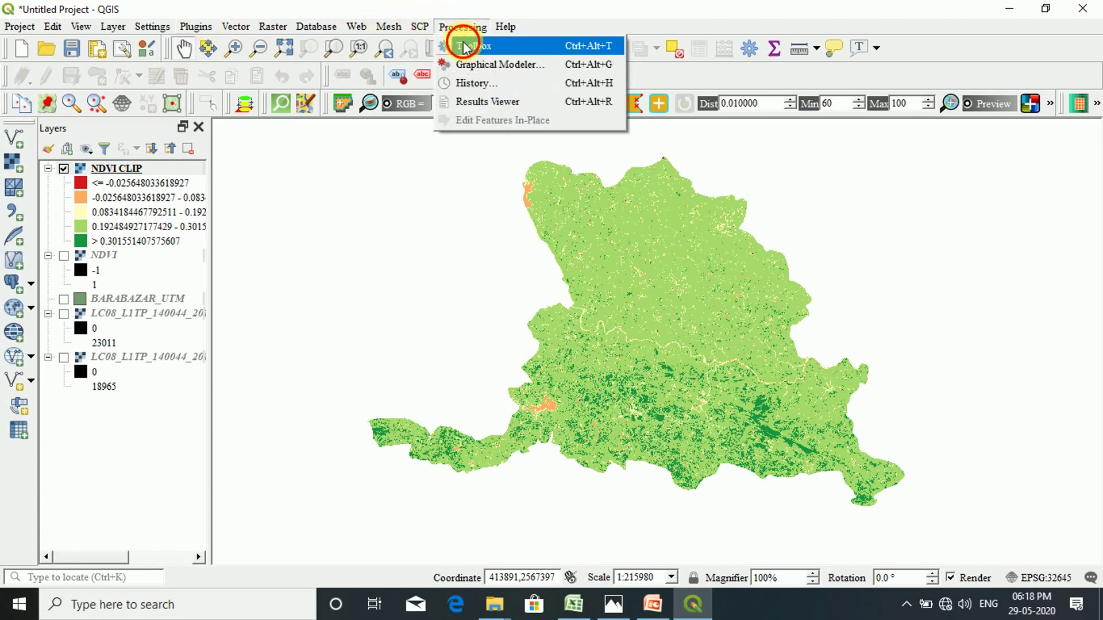
pyautogui.click(466, 48)
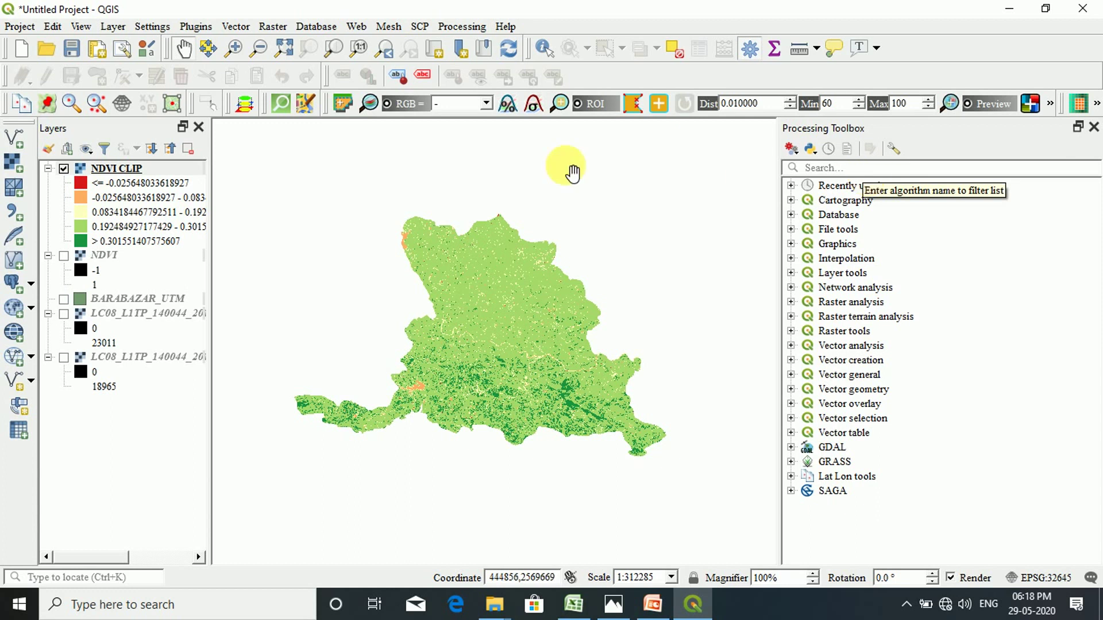
# Identify the NDVI CLIP pixel values in a dark green vegetation patch and in the small orange and yellow patch nearby.
pyautogui.click(545, 49)
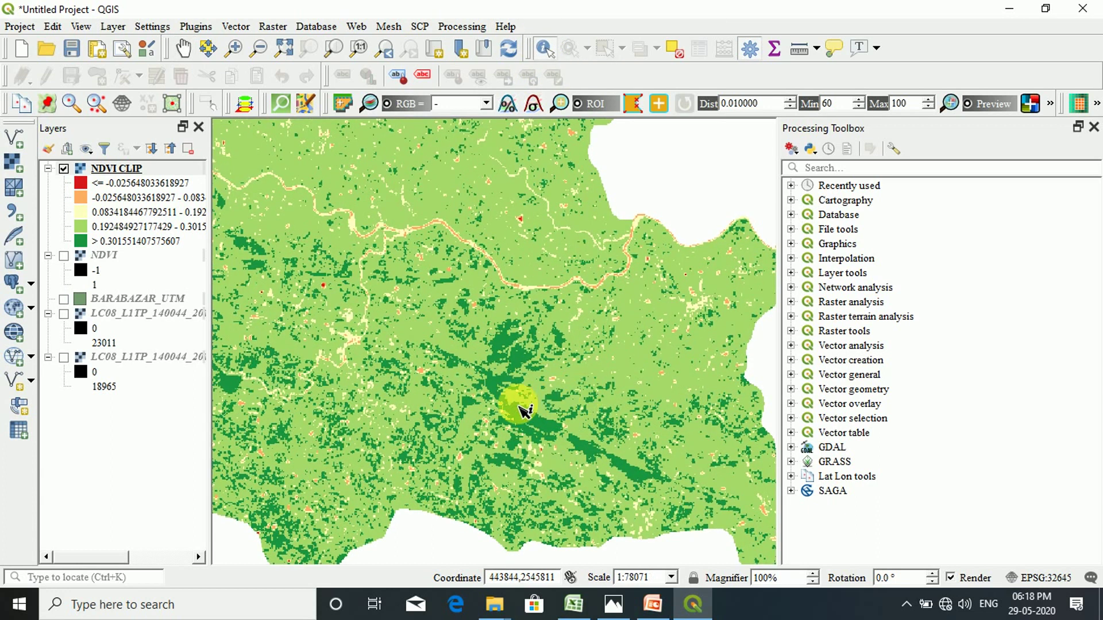
pyautogui.scroll(2, 520, 405)
pyautogui.click(534, 457)
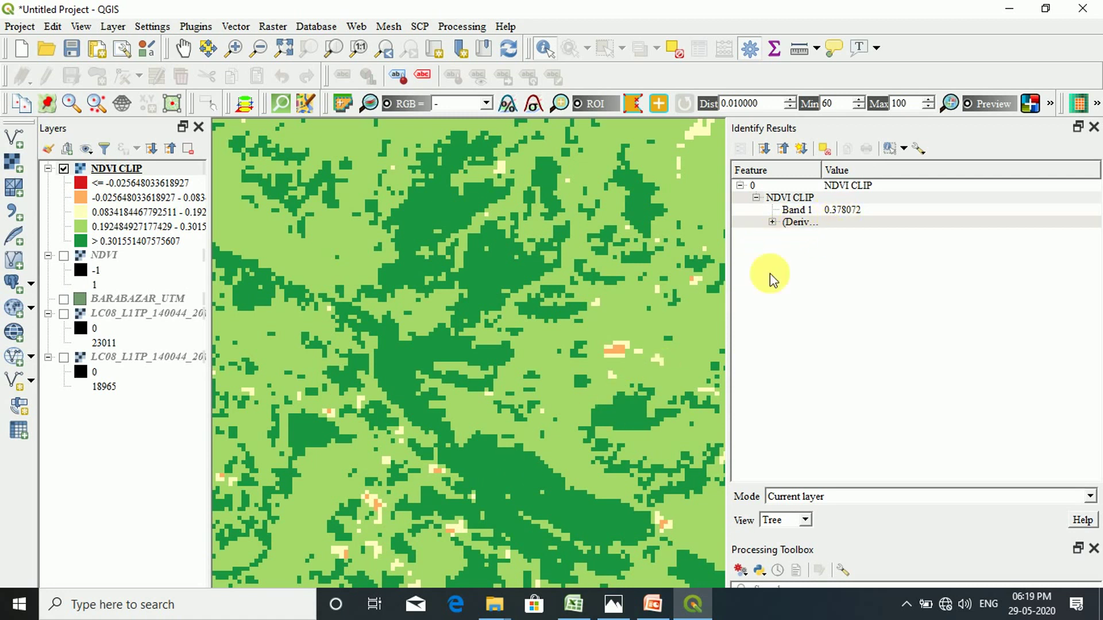
pyautogui.scroll(2, 609, 357)
pyautogui.scroll(2, 609, 358)
pyautogui.click(694, 344)
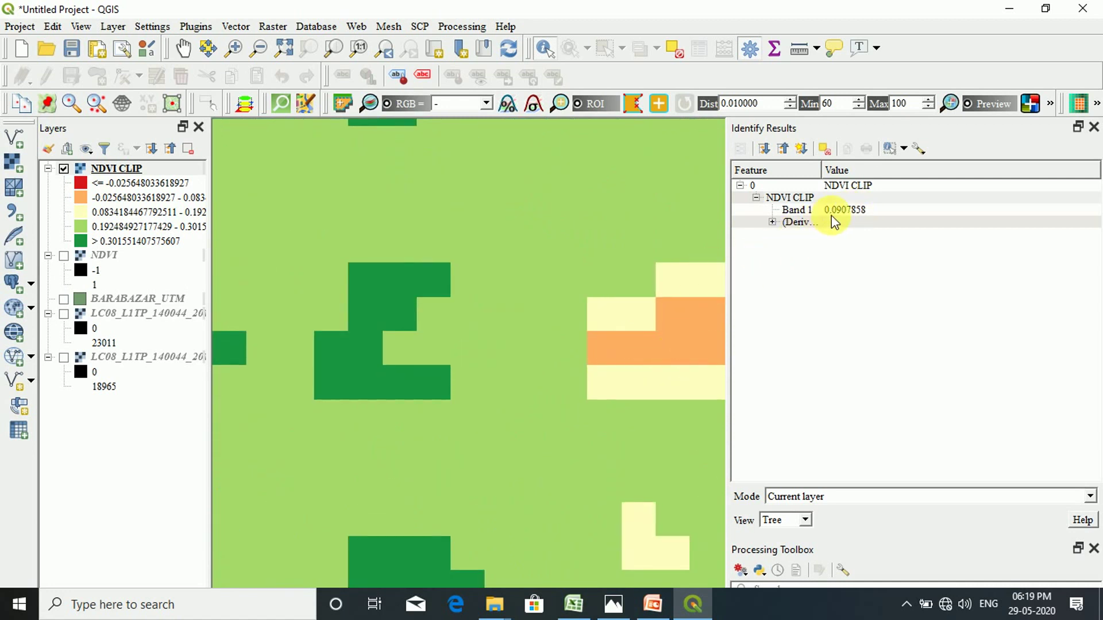
# Identify the NDVI CLIP pixel value inside the large orange area near the raster's western edge.
pyautogui.scroll(-5, 308, 436)
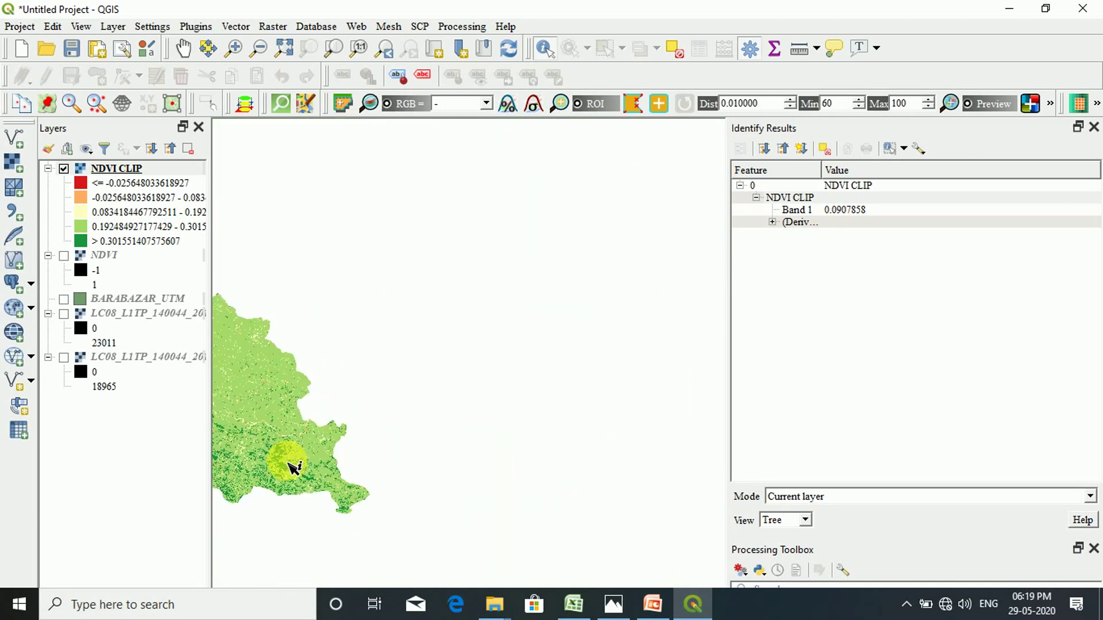
pyautogui.scroll(-3, 485, 455)
pyautogui.scroll(3, 481, 457)
pyautogui.scroll(3, 517, 459)
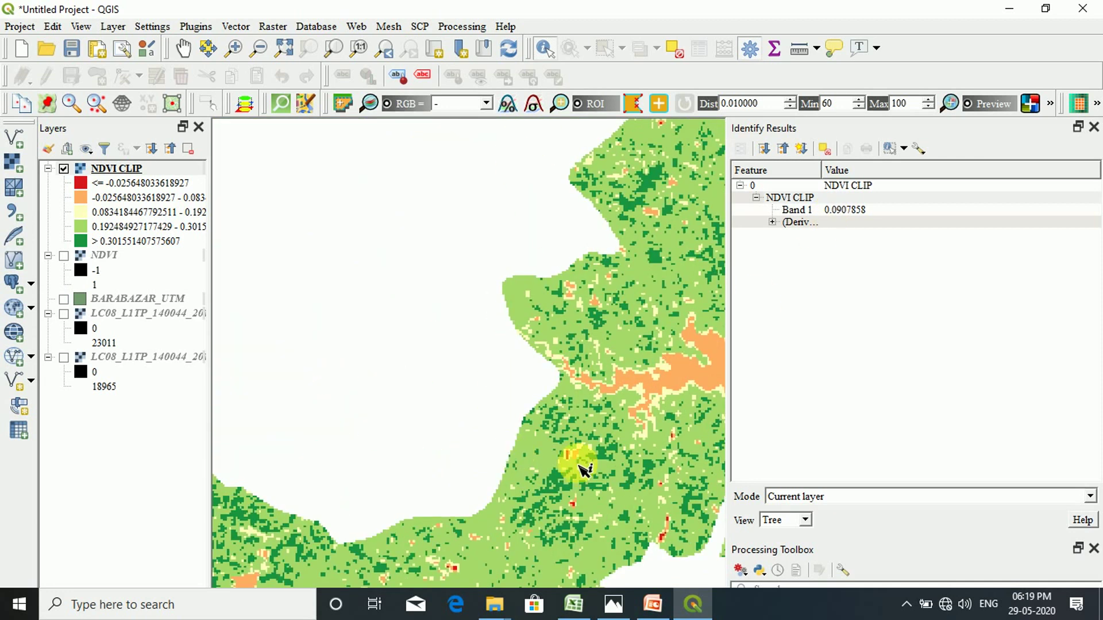
pyautogui.scroll(-1, 644, 419)
pyautogui.scroll(2, 677, 399)
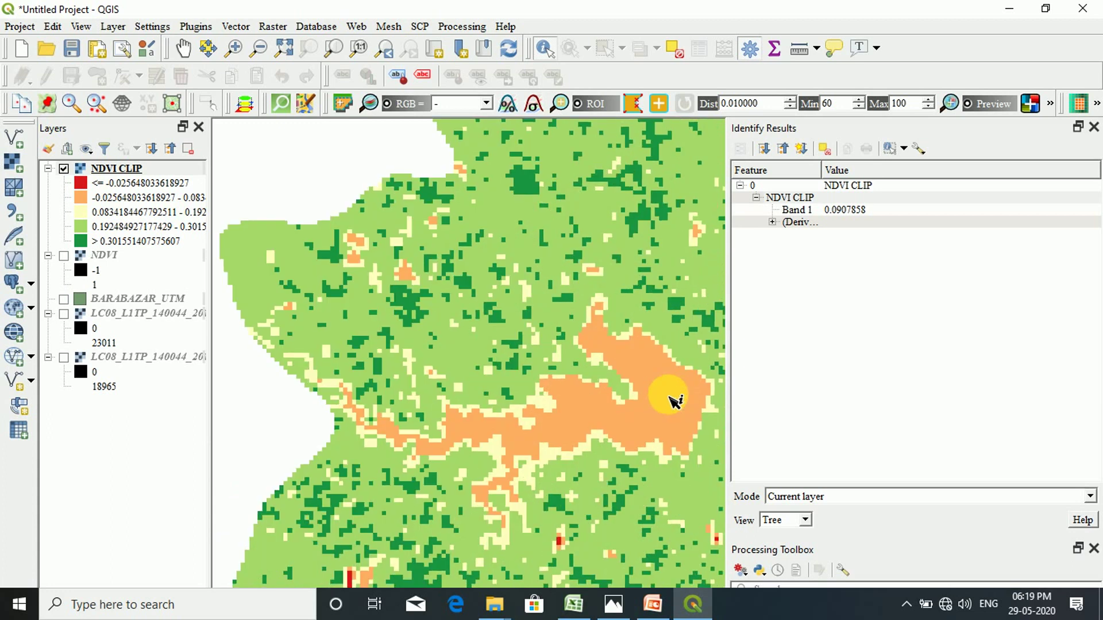
pyautogui.scroll(2, 669, 398)
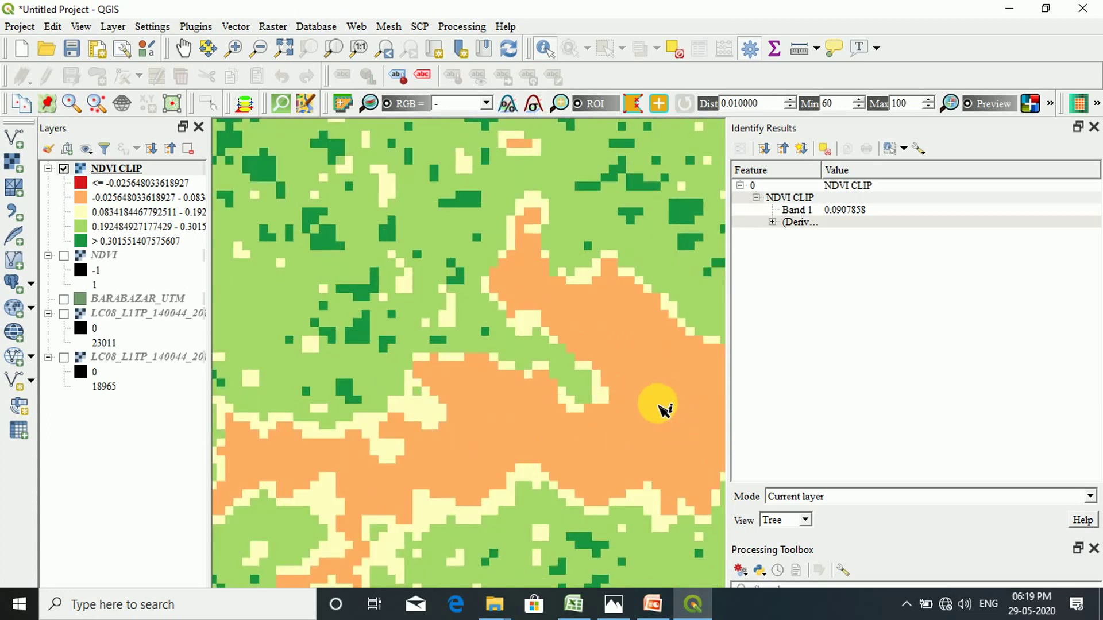
pyautogui.click(660, 407)
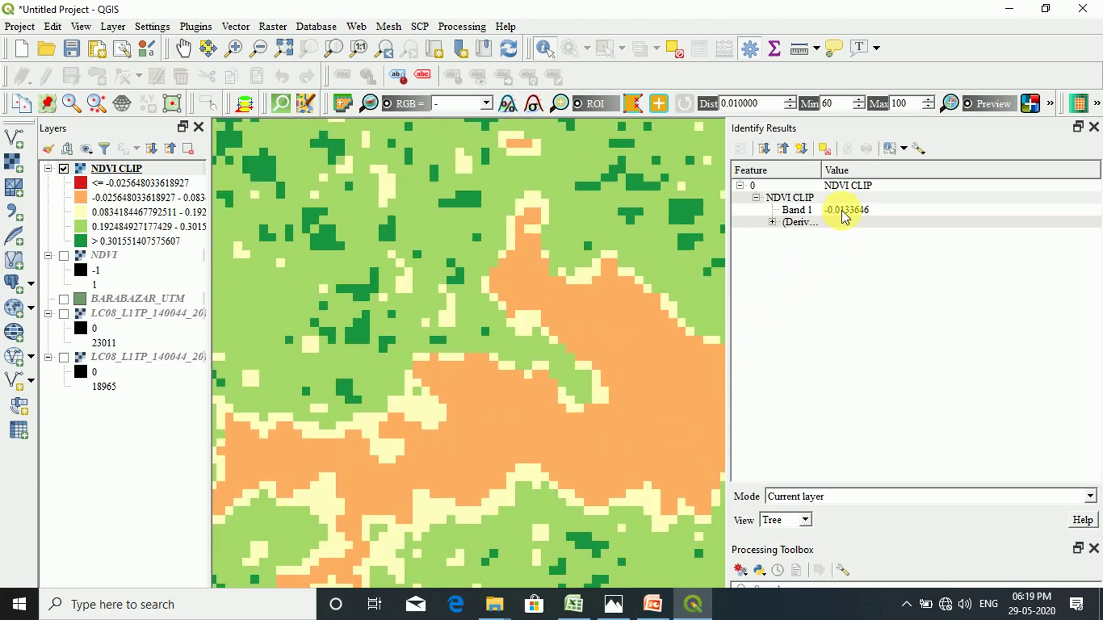
# Identify the NDVI CLIP pixel value inside the small red patch east of the orange area.
pyautogui.scroll(-4, 600, 434)
pyautogui.scroll(-2, 322, 433)
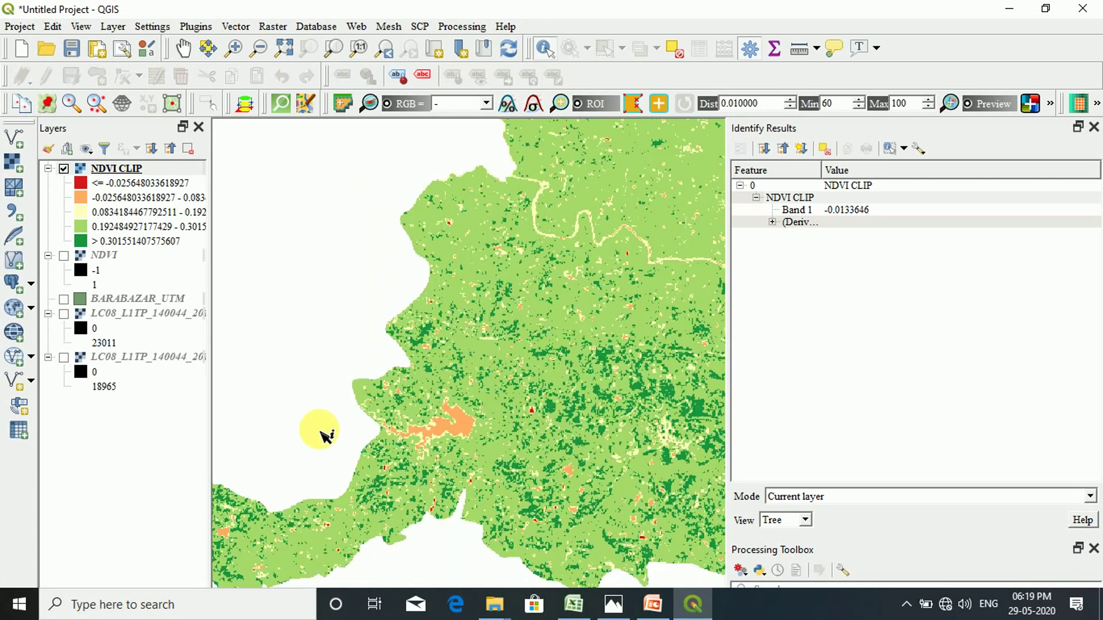
pyautogui.scroll(3, 534, 408)
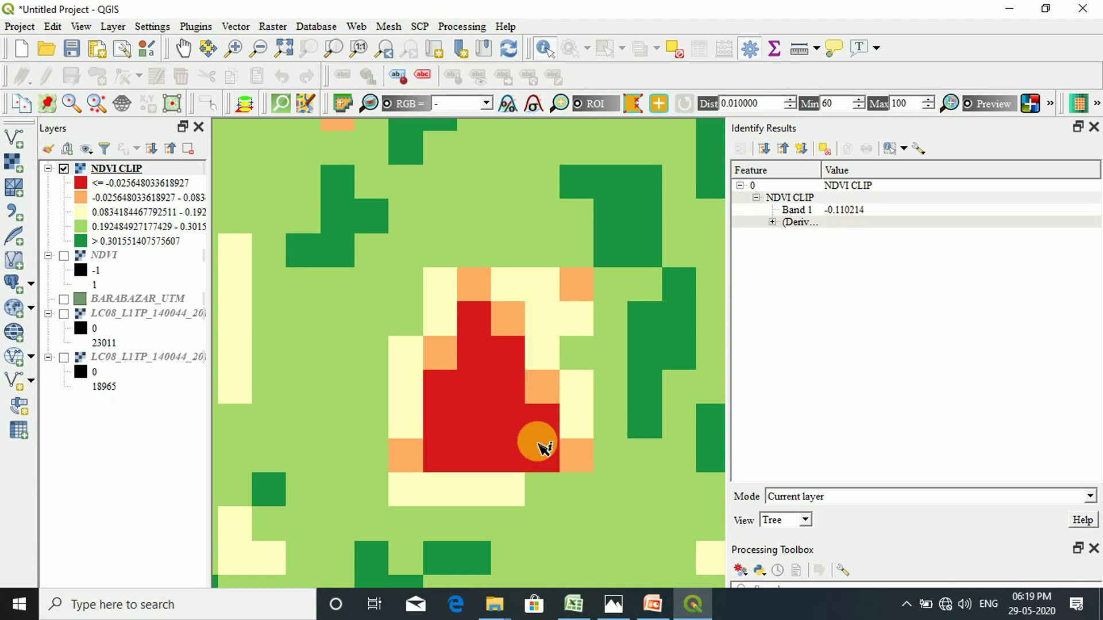
pyautogui.scroll(-4, 536, 443)
pyautogui.scroll(-4, 536, 441)
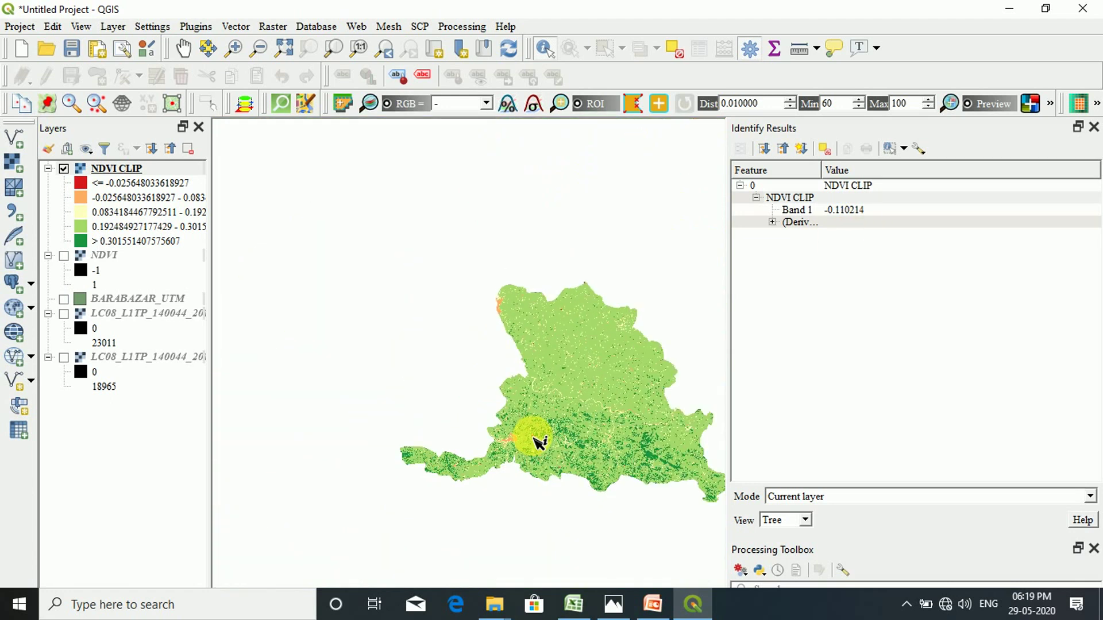
pyautogui.scroll(1, 675, 450)
pyautogui.scroll(-1, 669, 447)
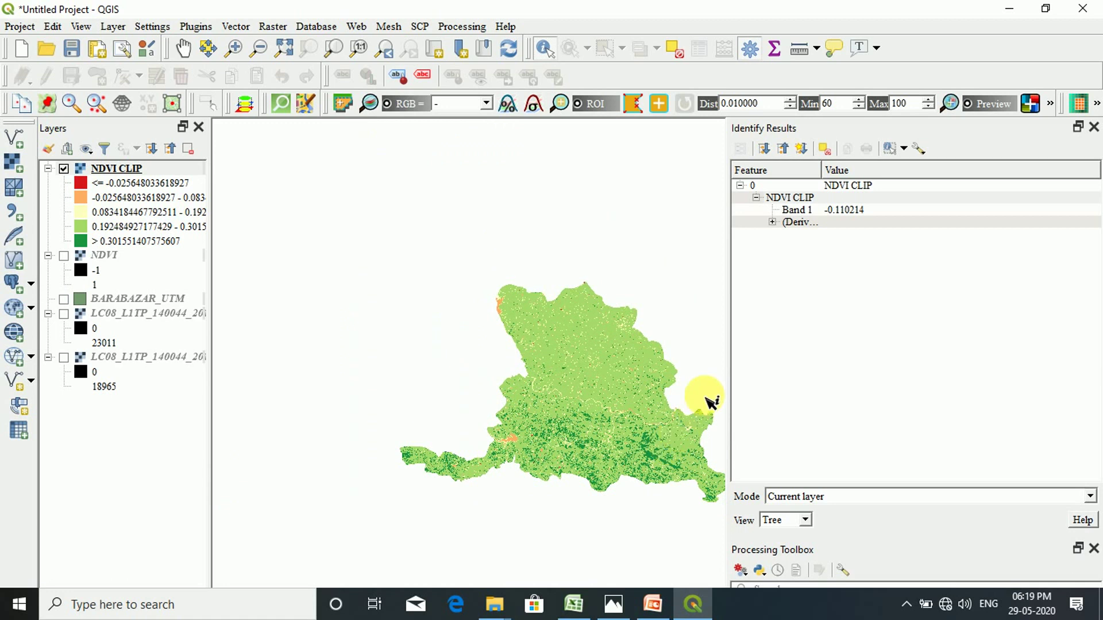
# Widen the map canvas with the NDVI CLIP raster centred in it, and close the identify results.
pyautogui.moveTo(738, 401); pyautogui.dragTo(837, 395)
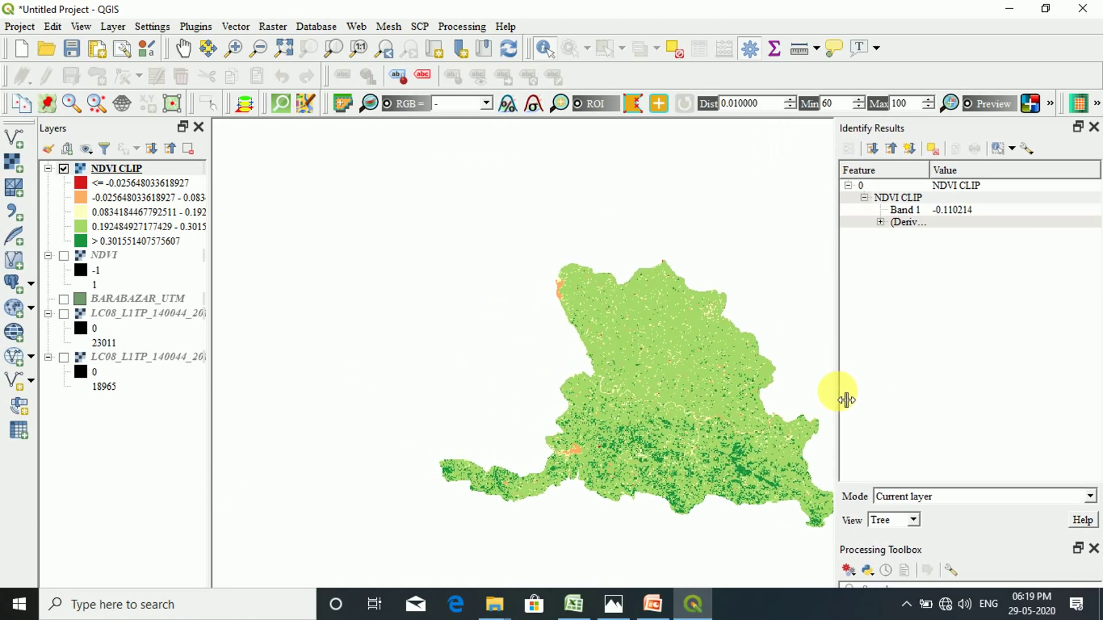
pyautogui.click(611, 367)
pyautogui.scroll(1, 665, 374)
pyautogui.moveTo(665, 374); pyautogui.dragTo(536, 328)
pyautogui.scroll(2, 547, 326)
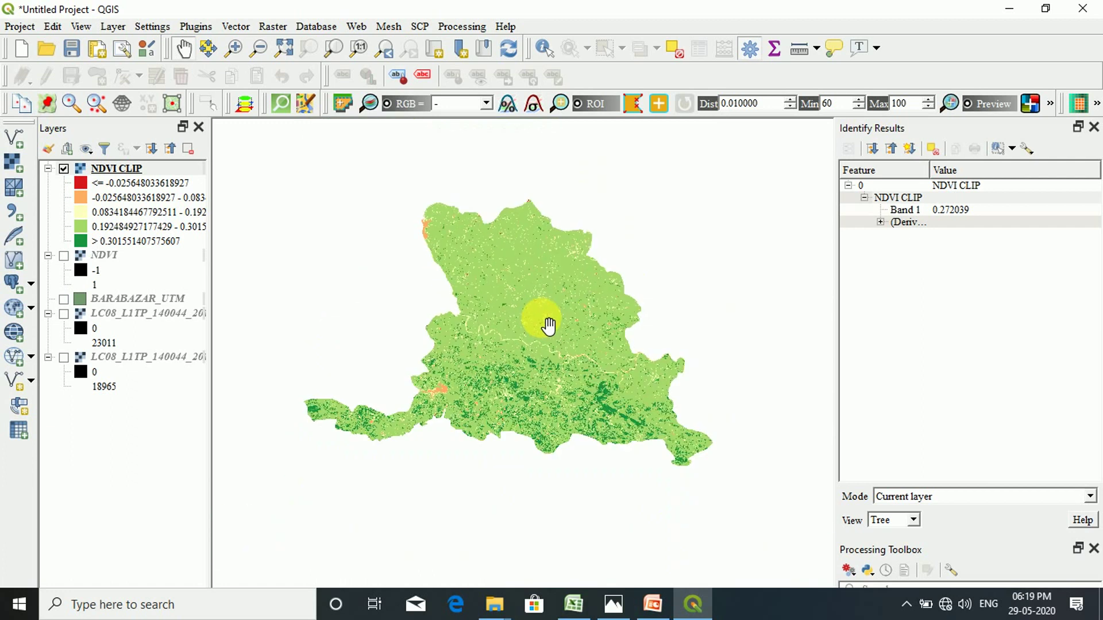
pyautogui.scroll(-3, 548, 326)
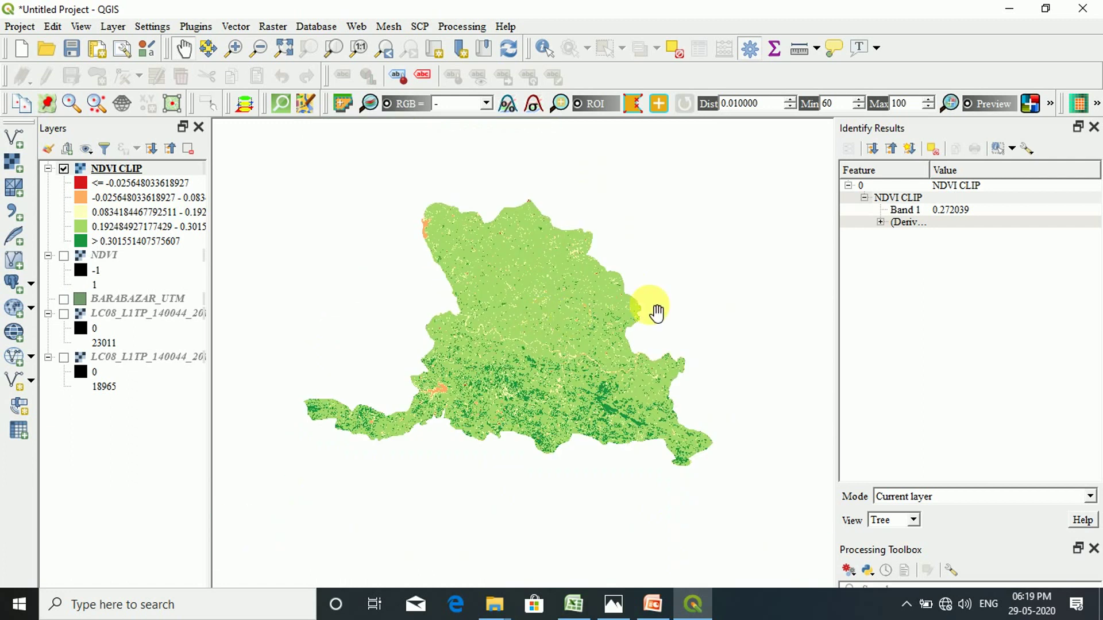
pyautogui.click(1094, 127)
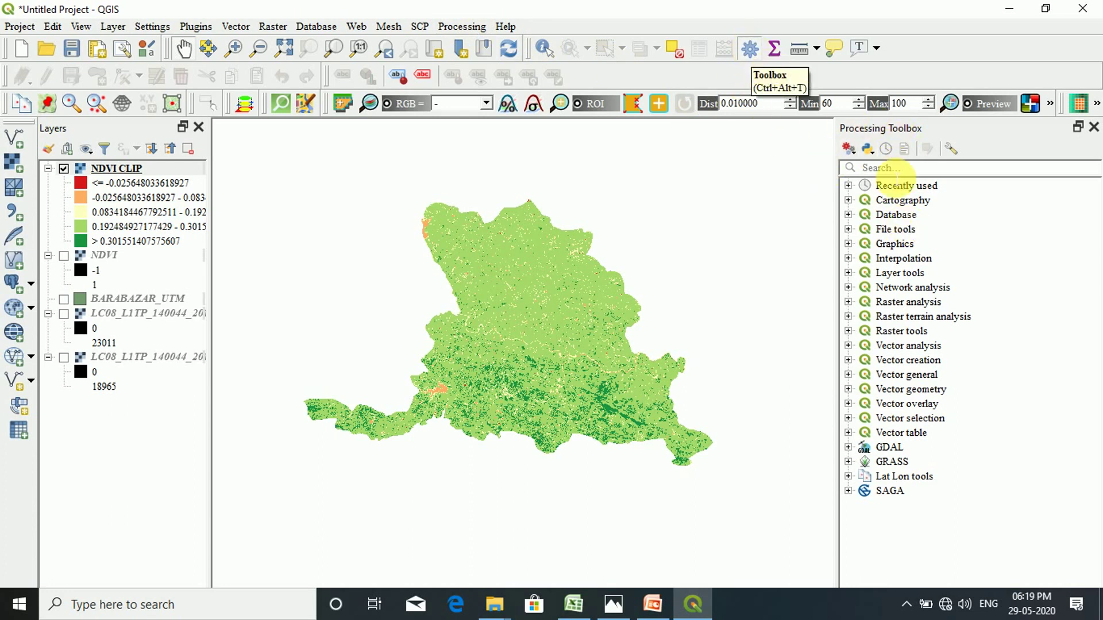
# Search the processing tools for "RASTER LA" and open the Raster layer unique values report tool.
pyautogui.click(908, 168)
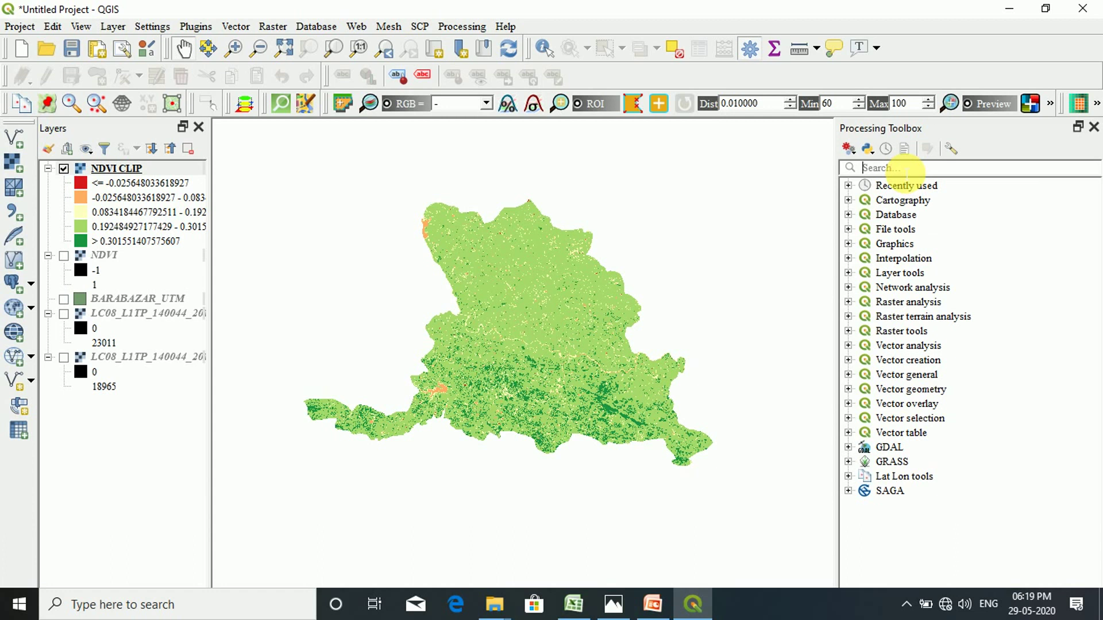
pyautogui.write('RAST')
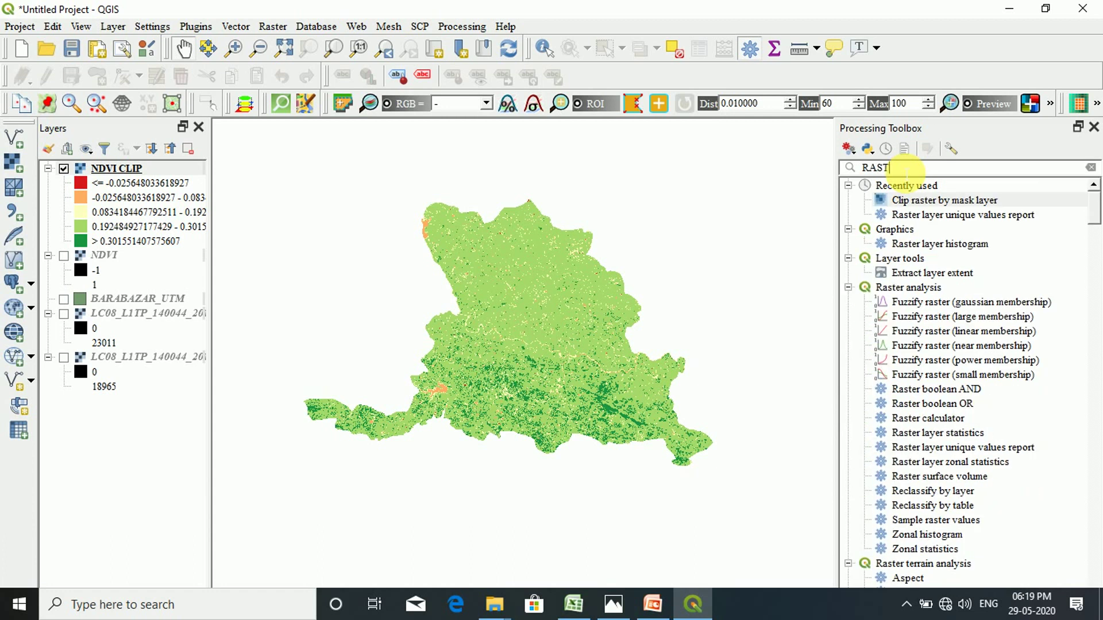
pyautogui.write('ER LA')
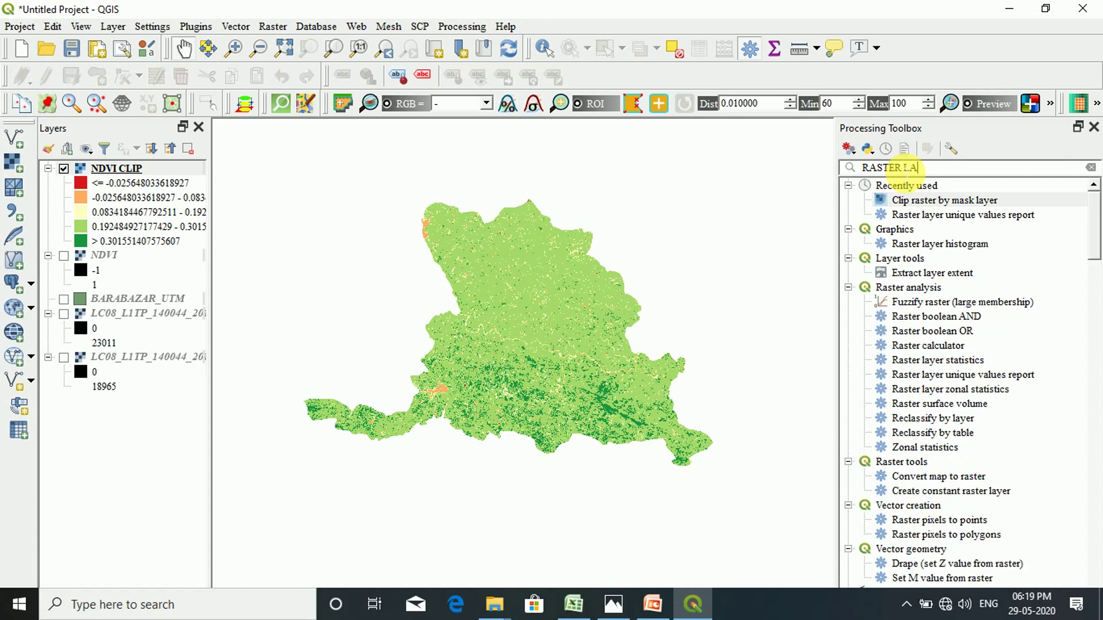
pyautogui.doubleClick(986, 217)
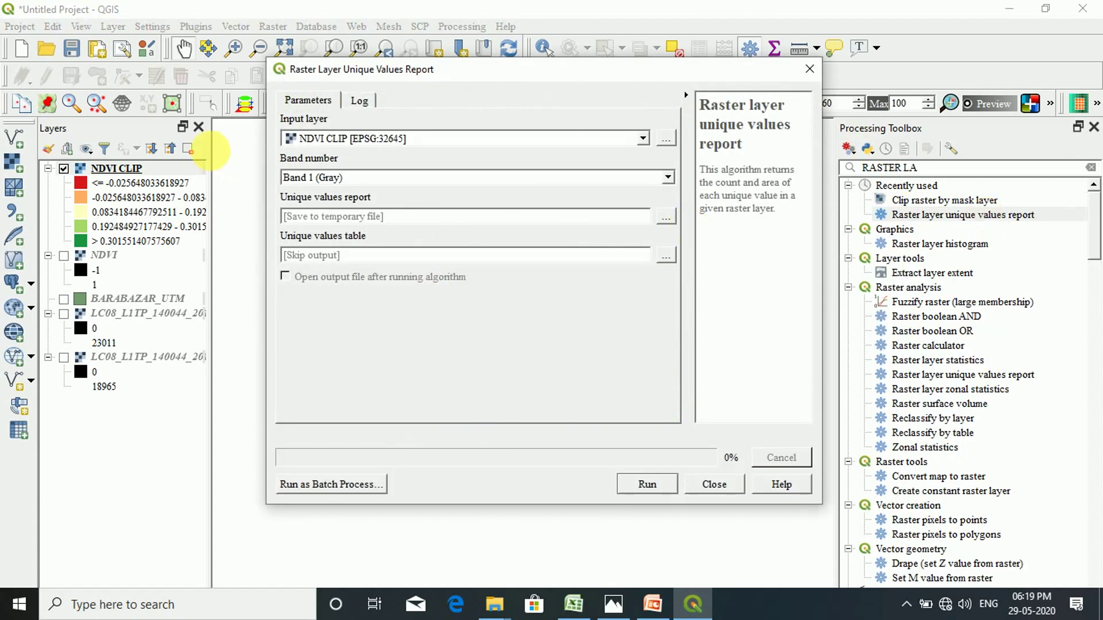
# Choose NDVI CLIP as the report's input layer and save the unique values report as TABLE HTML in the NDVI GUIDELINE folder.
pyautogui.moveTo(501, 71); pyautogui.dragTo(529, 57)
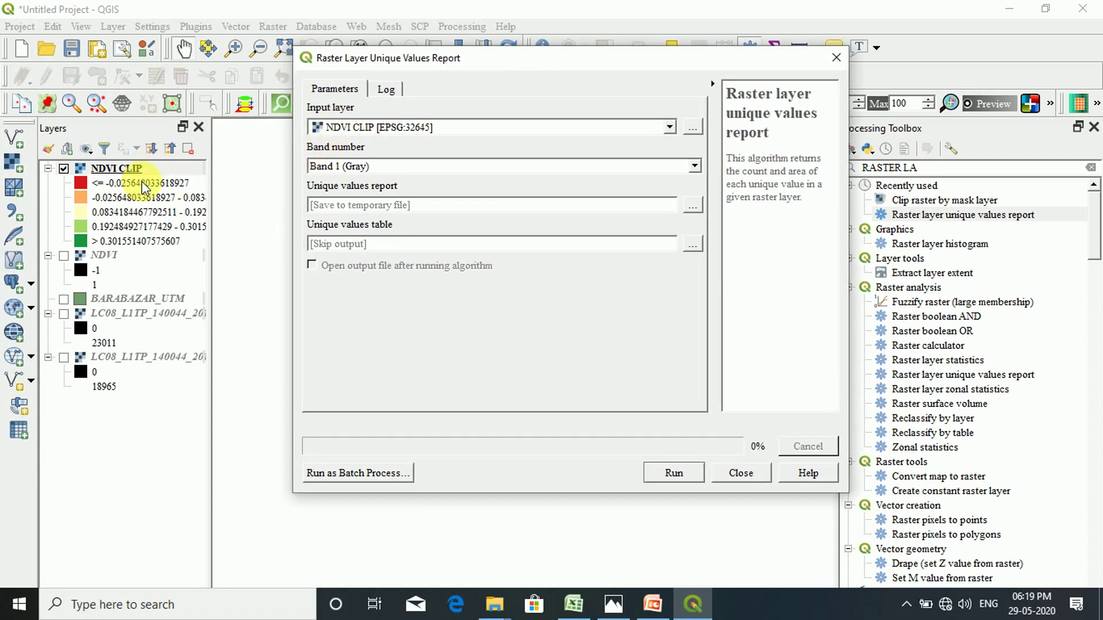
pyautogui.click(670, 128)
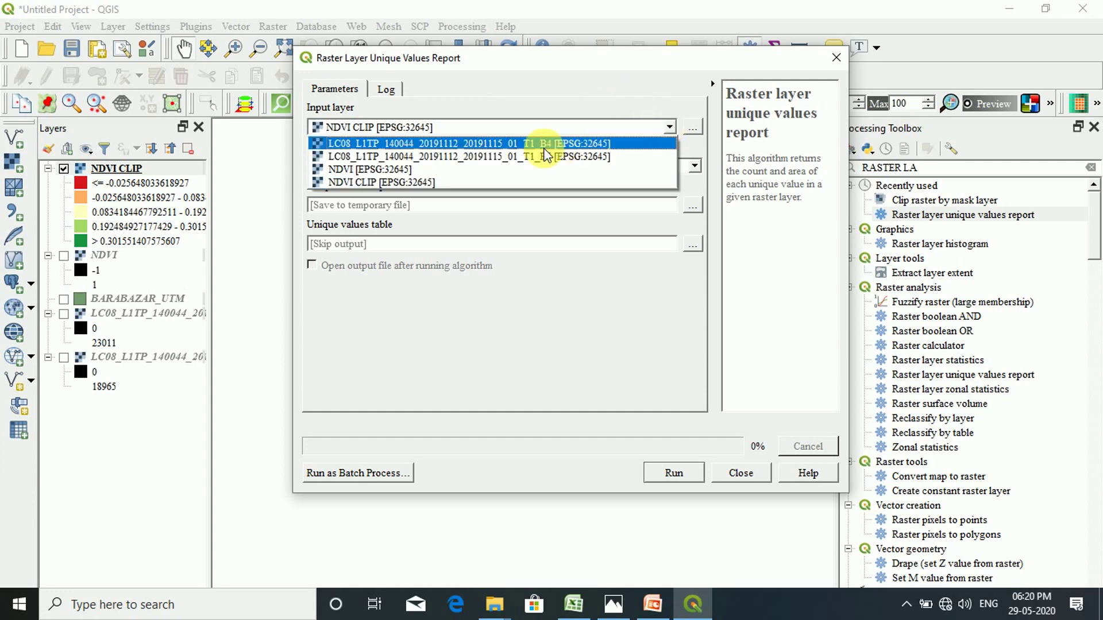
pyautogui.click(451, 182)
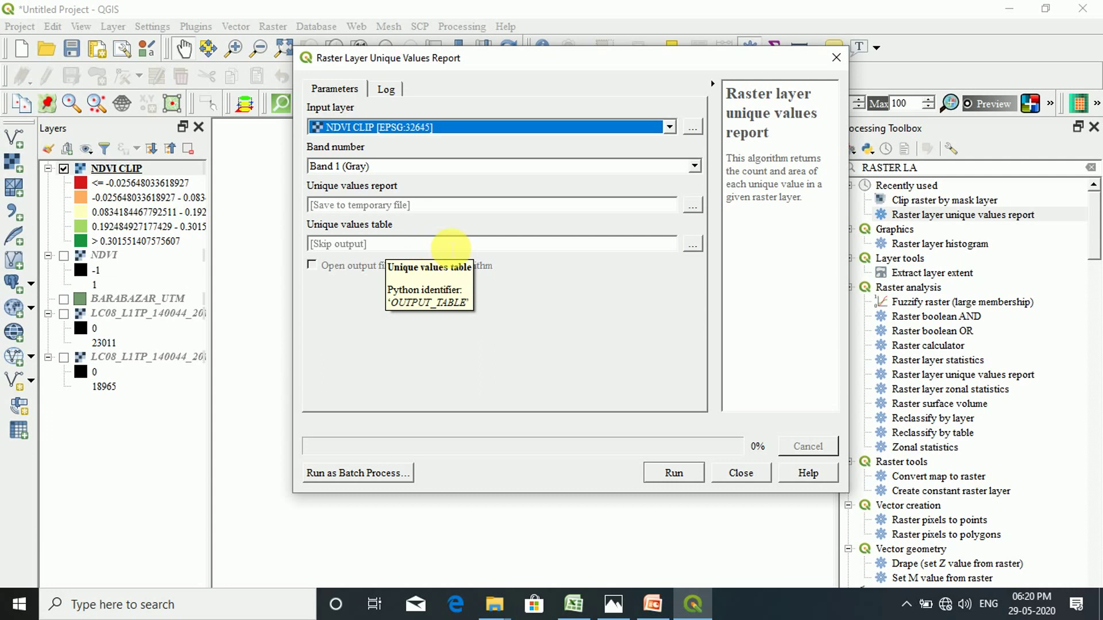
pyautogui.click(693, 206)
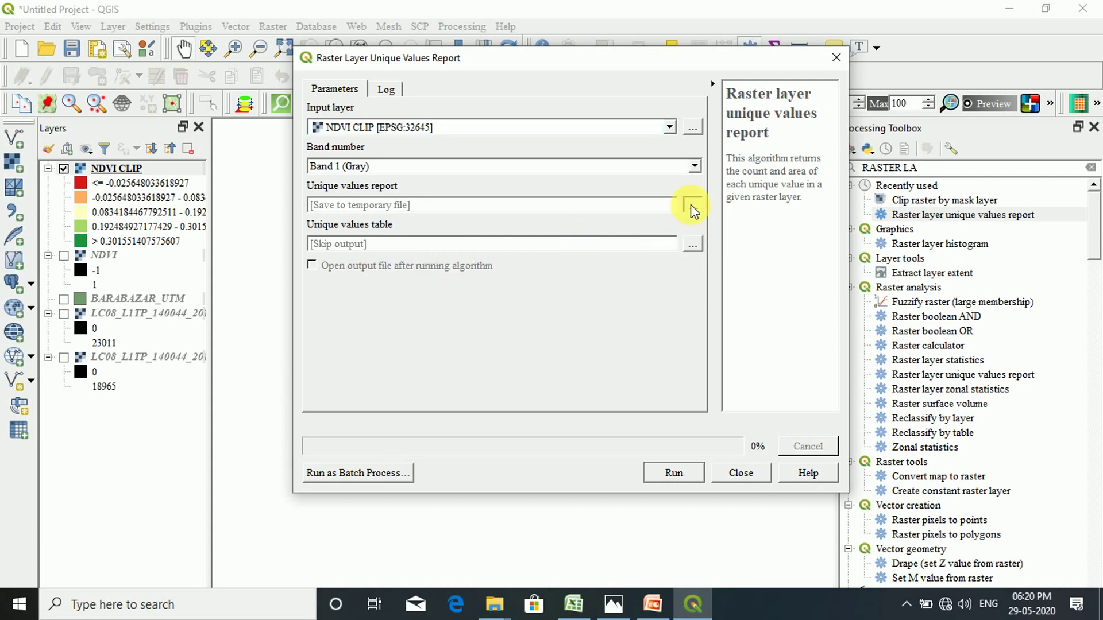
pyautogui.click(718, 248)
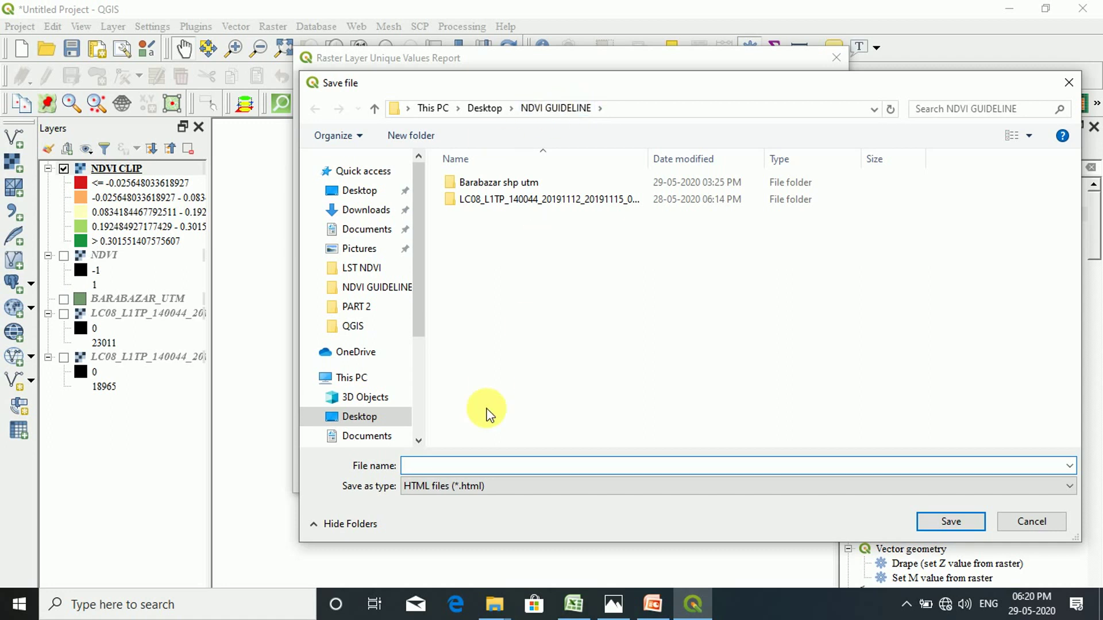
pyautogui.write('T')
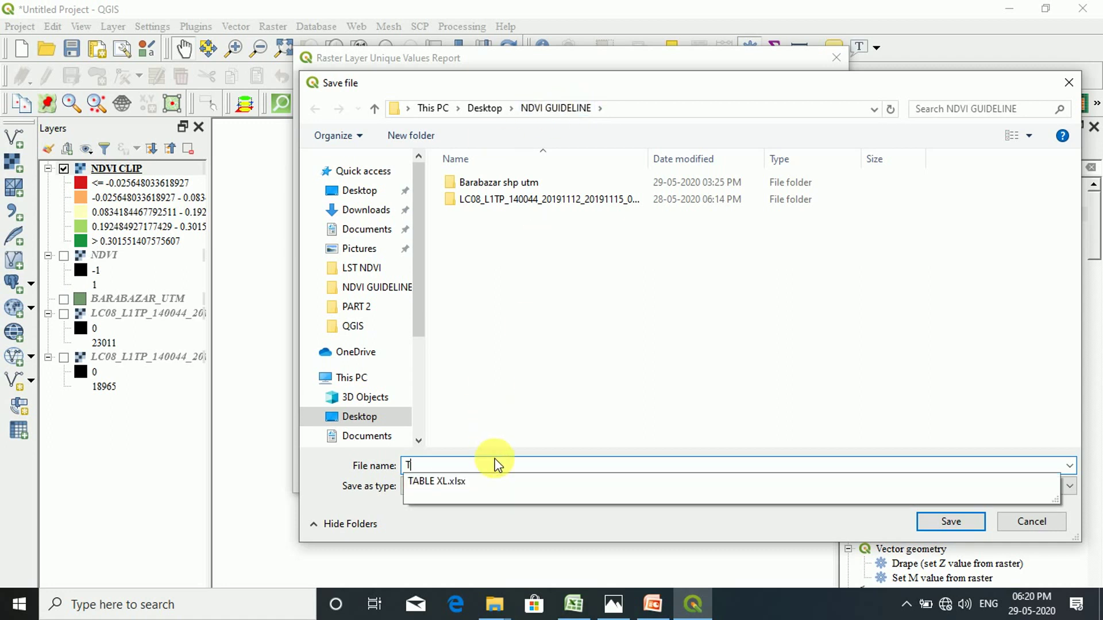
pyautogui.write('AB')
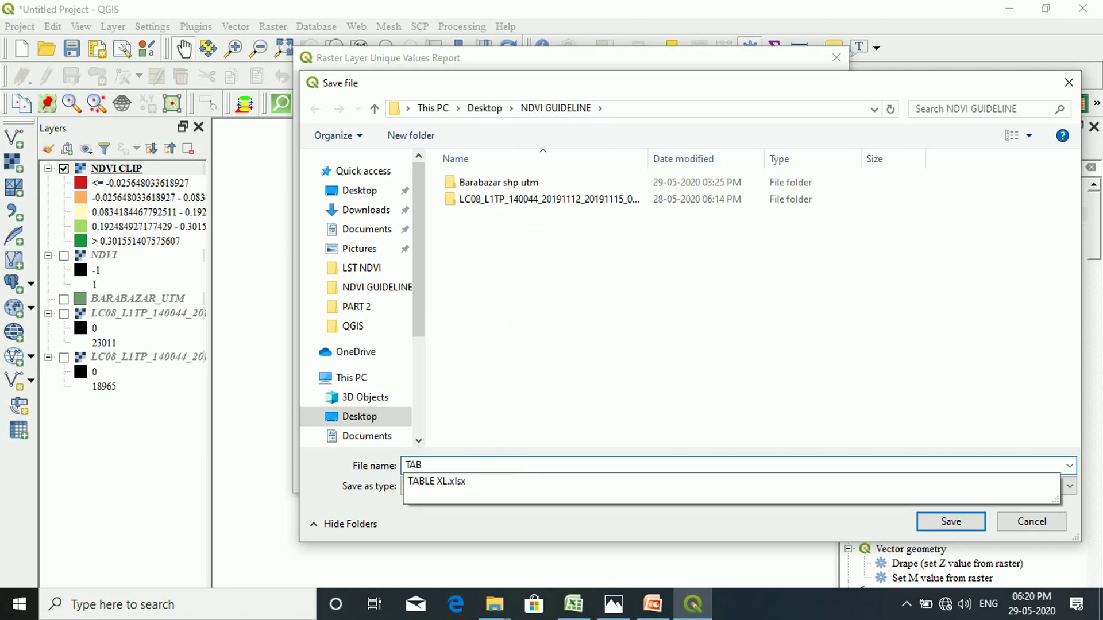
pyautogui.write('LE HTML')
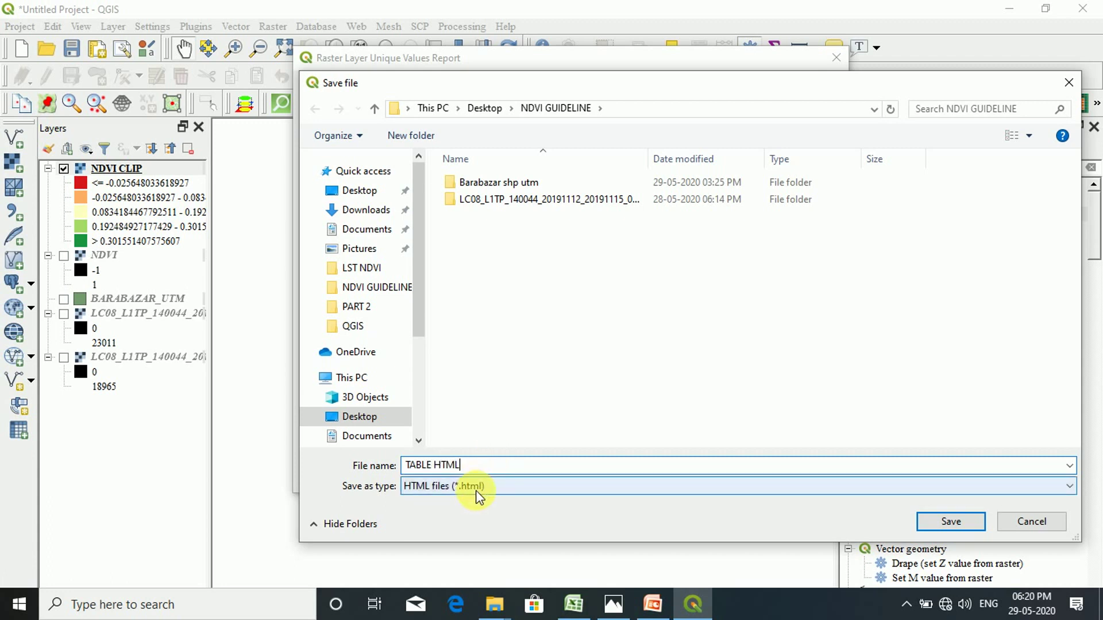
pyautogui.click(963, 527)
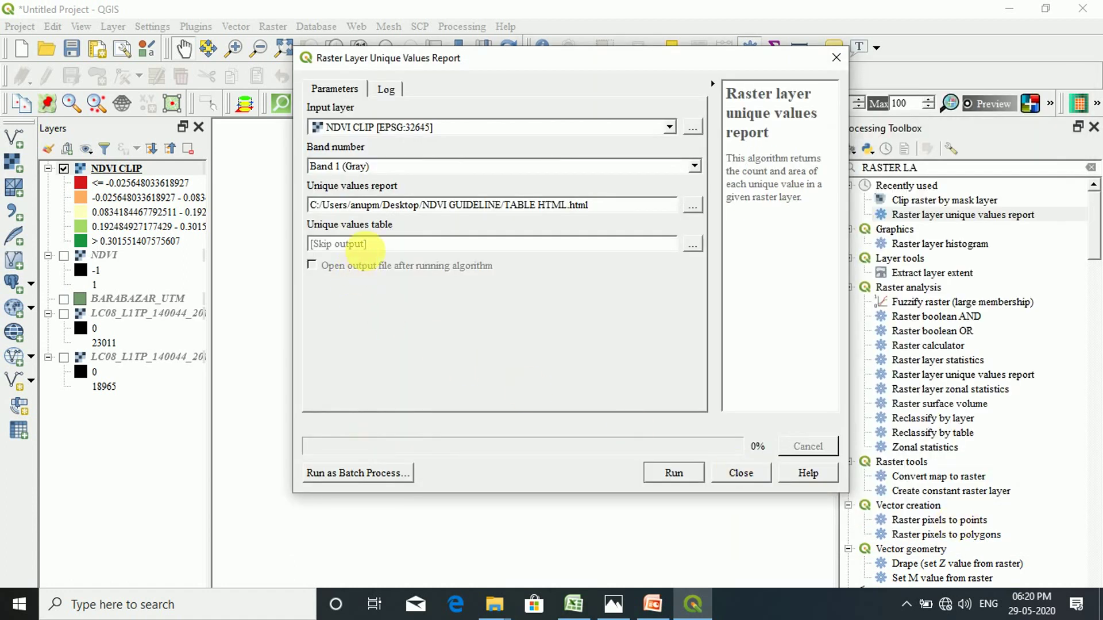
# Save the unique values table as TABLE XL 1.xlsx in the NDVI GUIDELINE folder, and run the report.
pyautogui.click(687, 245)
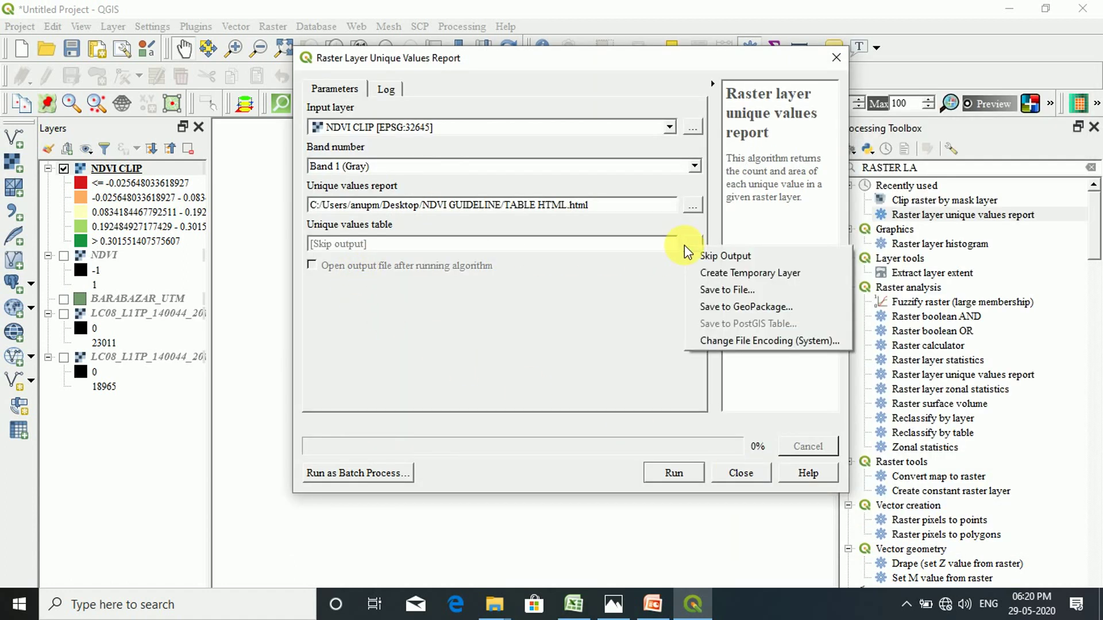
pyautogui.click(712, 290)
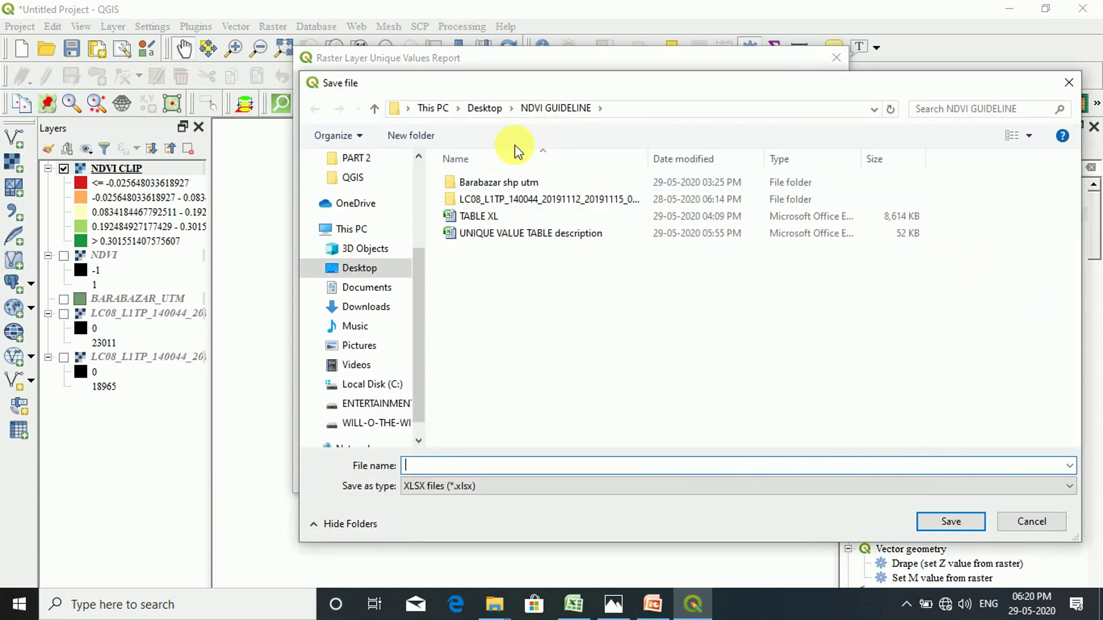
pyautogui.write('T')
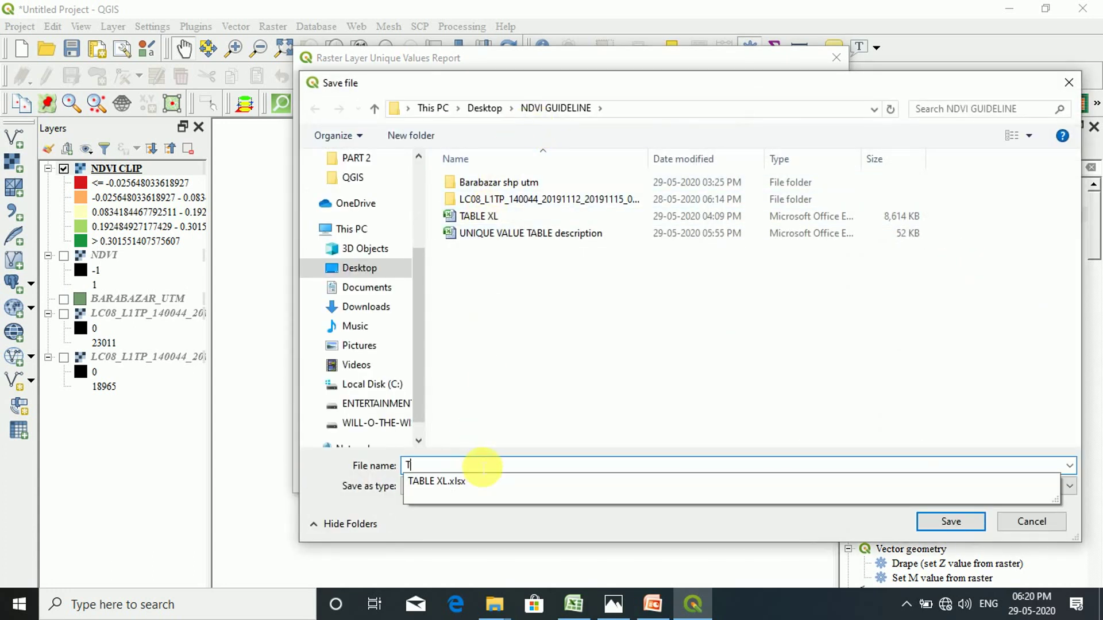
pyautogui.write('ABLE XL')
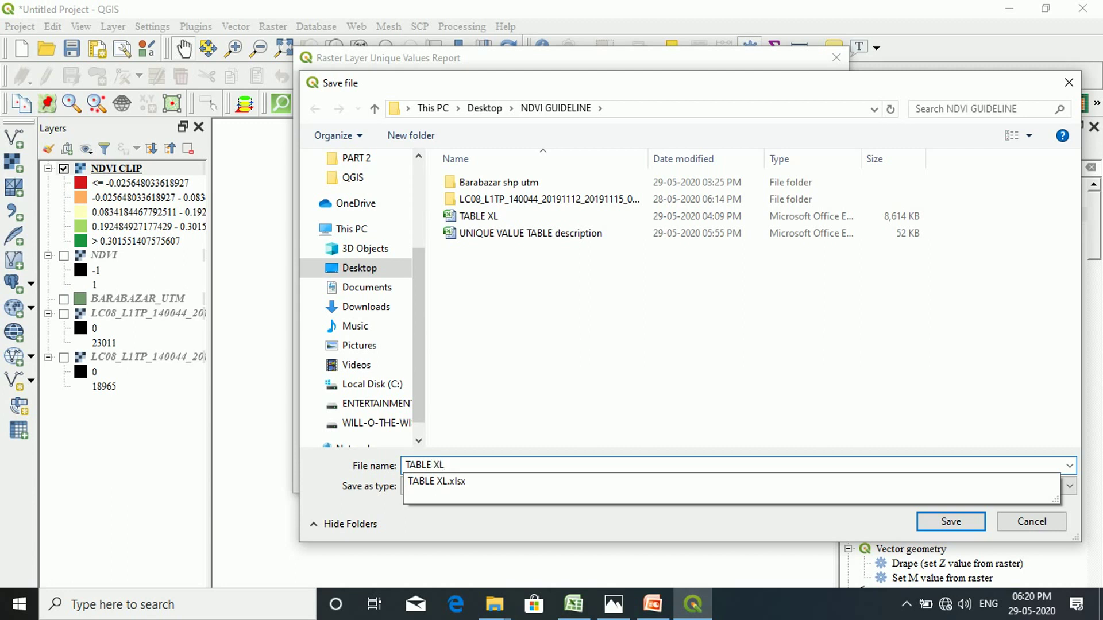
pyautogui.write('1')
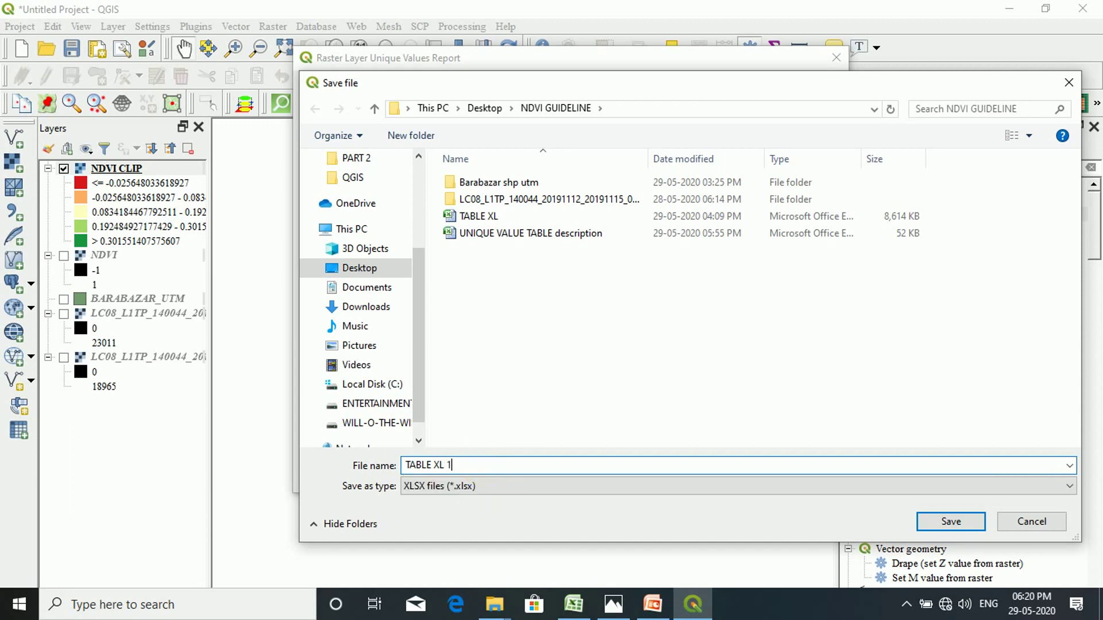
pyautogui.click(959, 525)
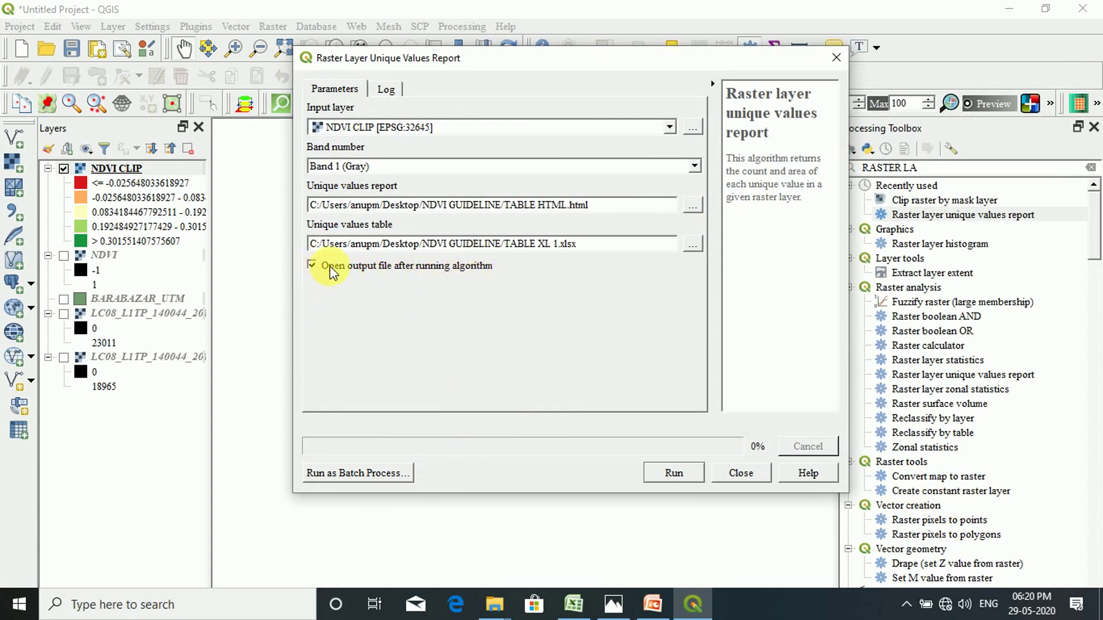
pyautogui.click(681, 474)
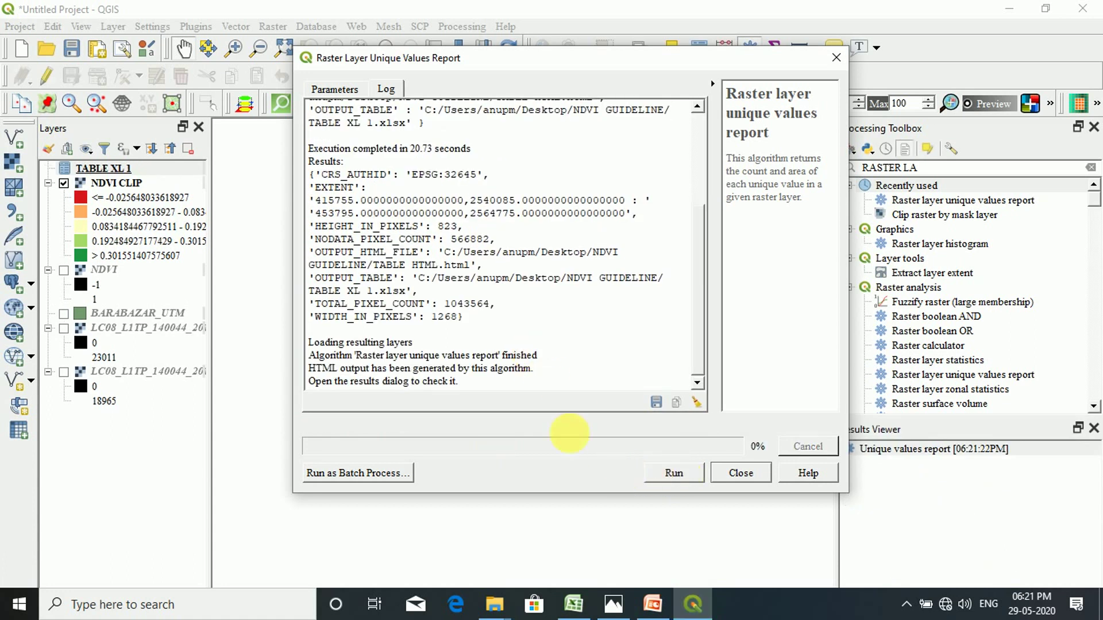
pyautogui.click(740, 474)
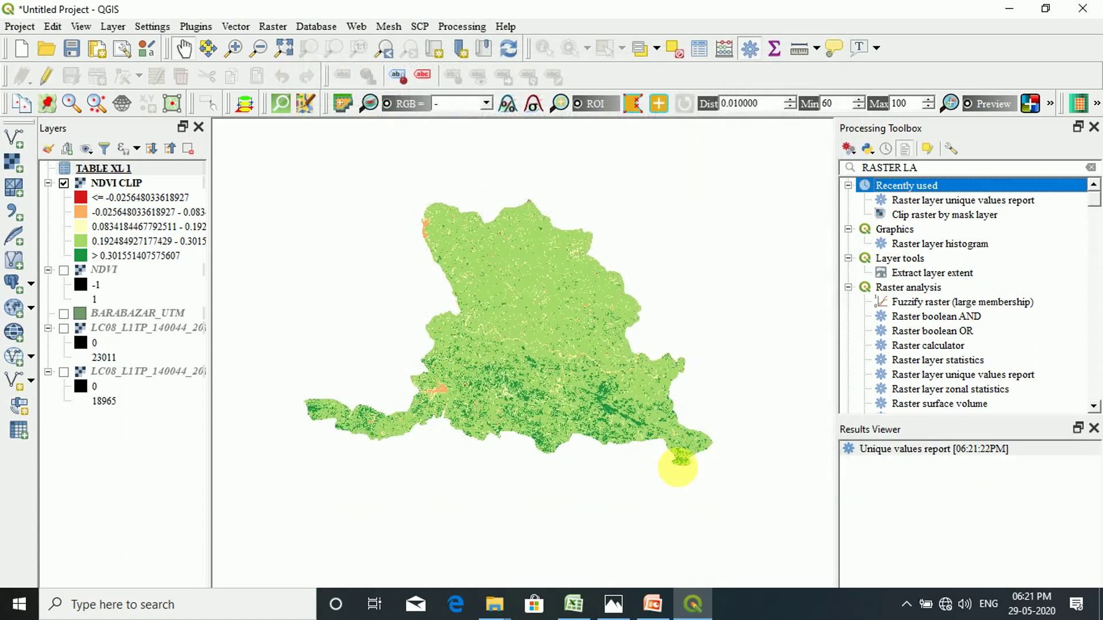
pyautogui.rightClick(117, 175)
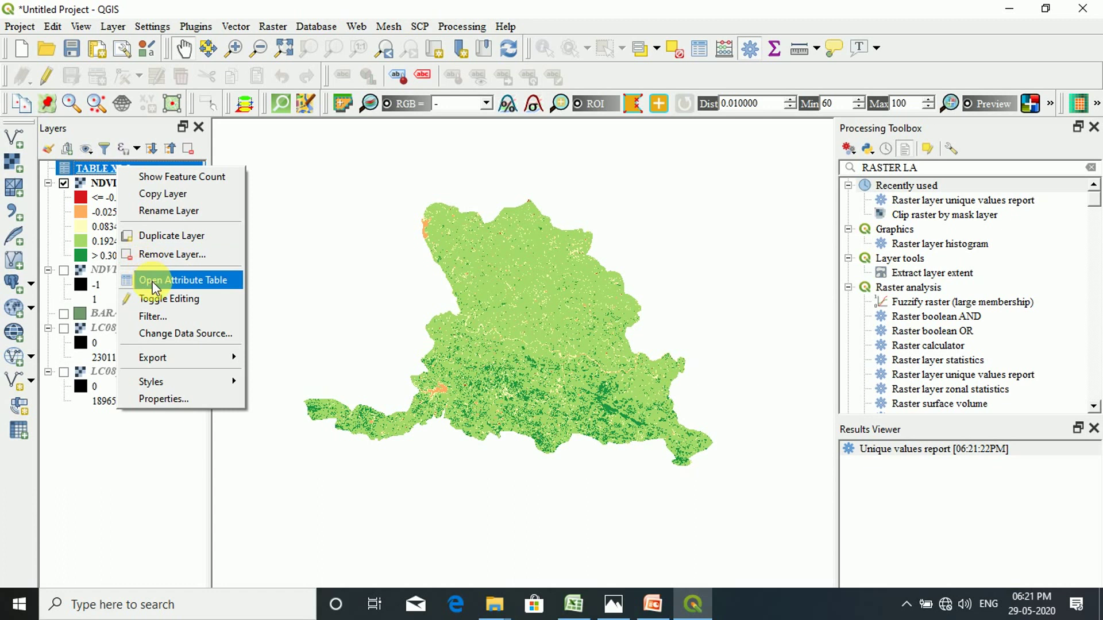
pyautogui.click(89, 169)
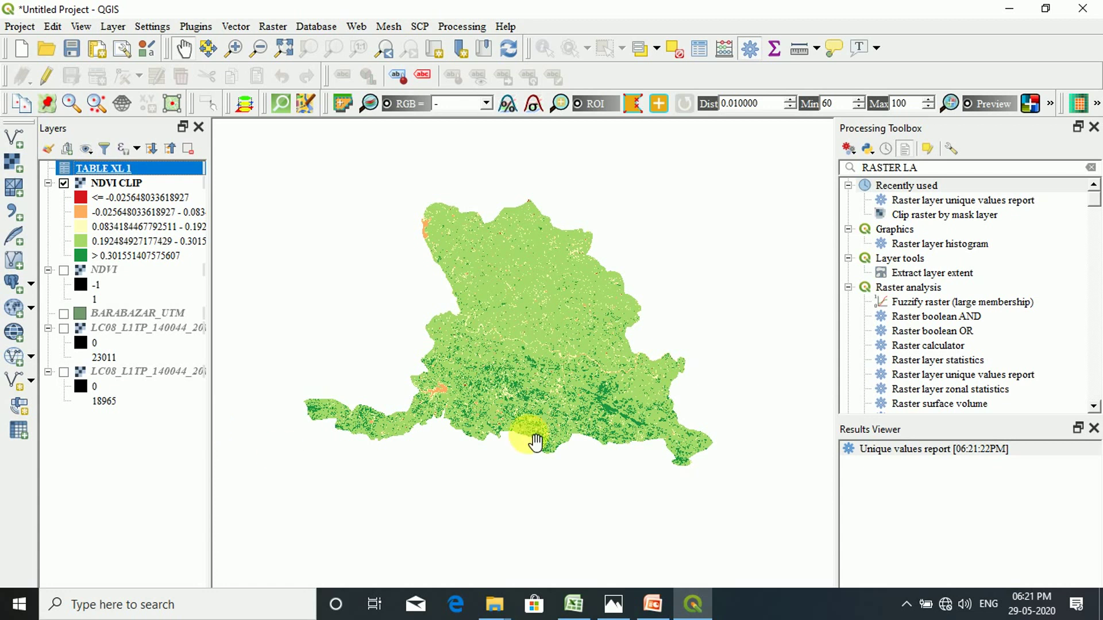
# Open the exported TABLE XL 1 workbook from the NDVI GUIDELINE folder in Excel.
pyautogui.click(1011, 9)
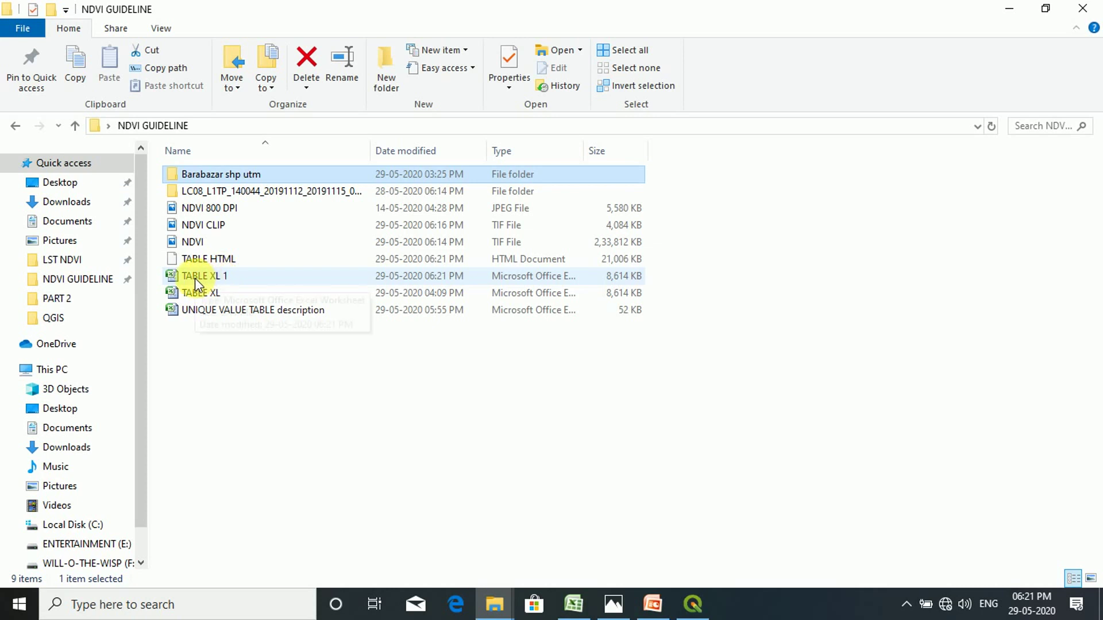
pyautogui.doubleClick(235, 278)
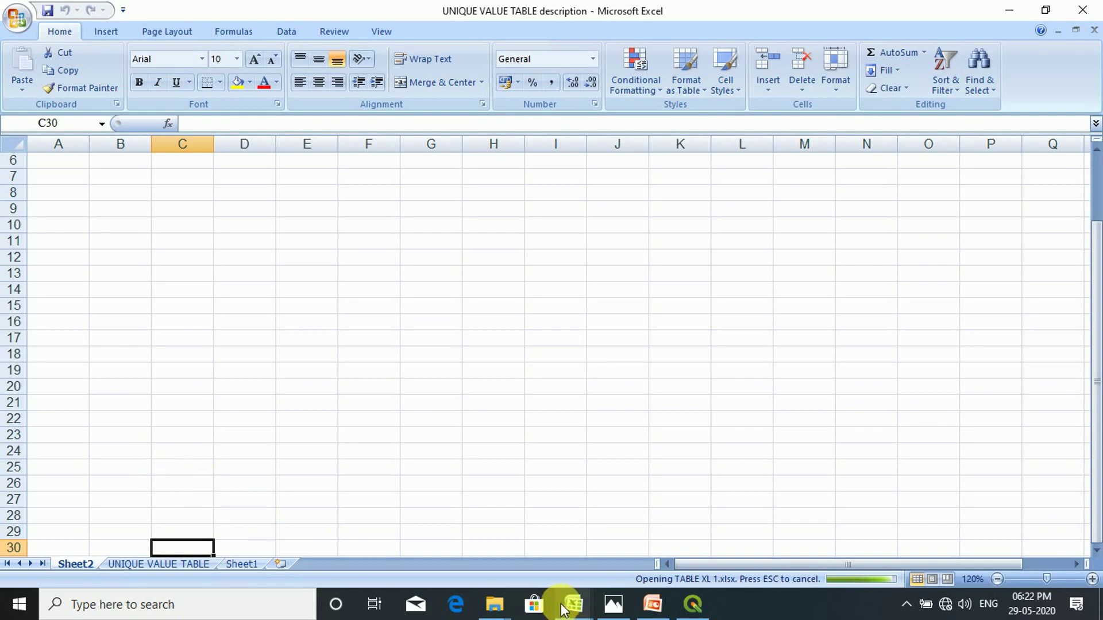
pyautogui.moveTo(566, 606)
pyautogui.click(645, 537)
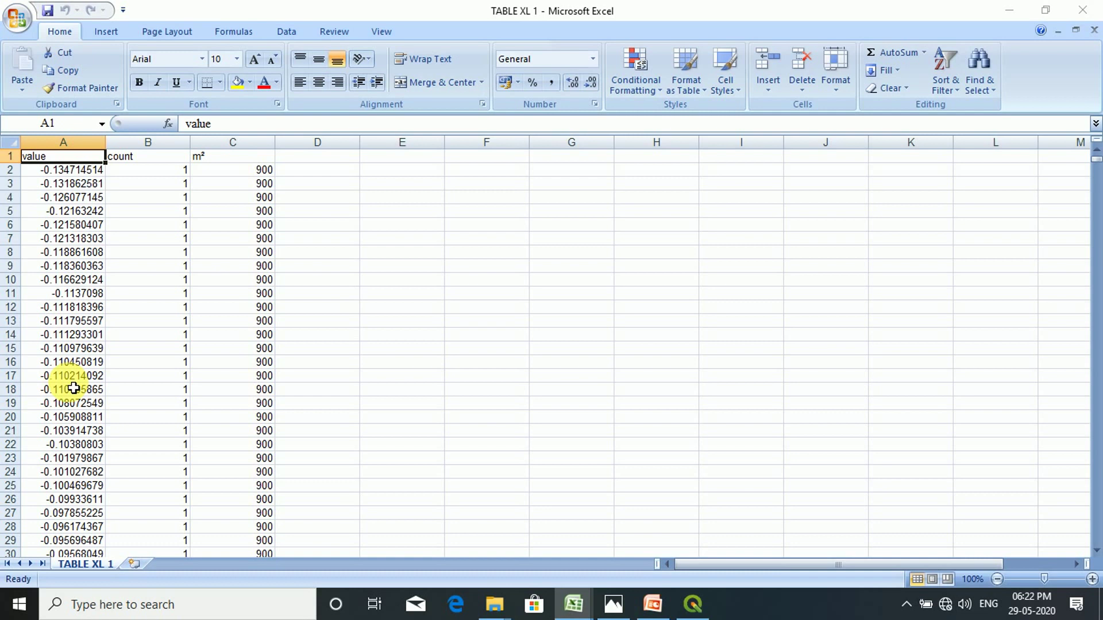
# Switch to the UNIQUE VALUE TABLE description workbook and view the NDVI class area summary on Sheet1.
pyautogui.moveTo(571, 610)
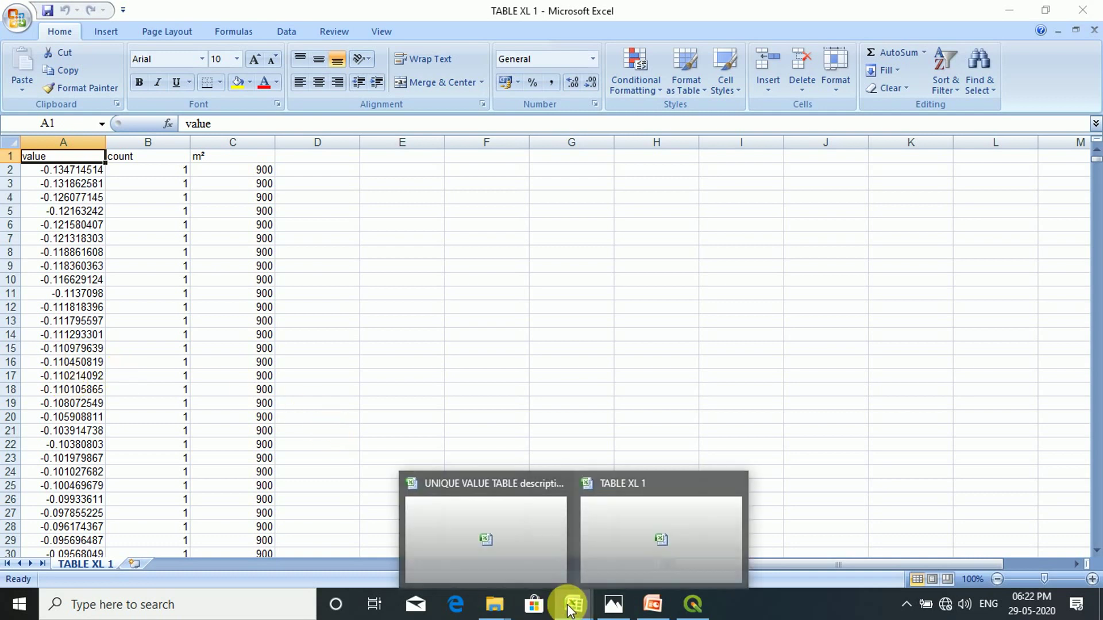
pyautogui.click(454, 545)
pyautogui.click(117, 565)
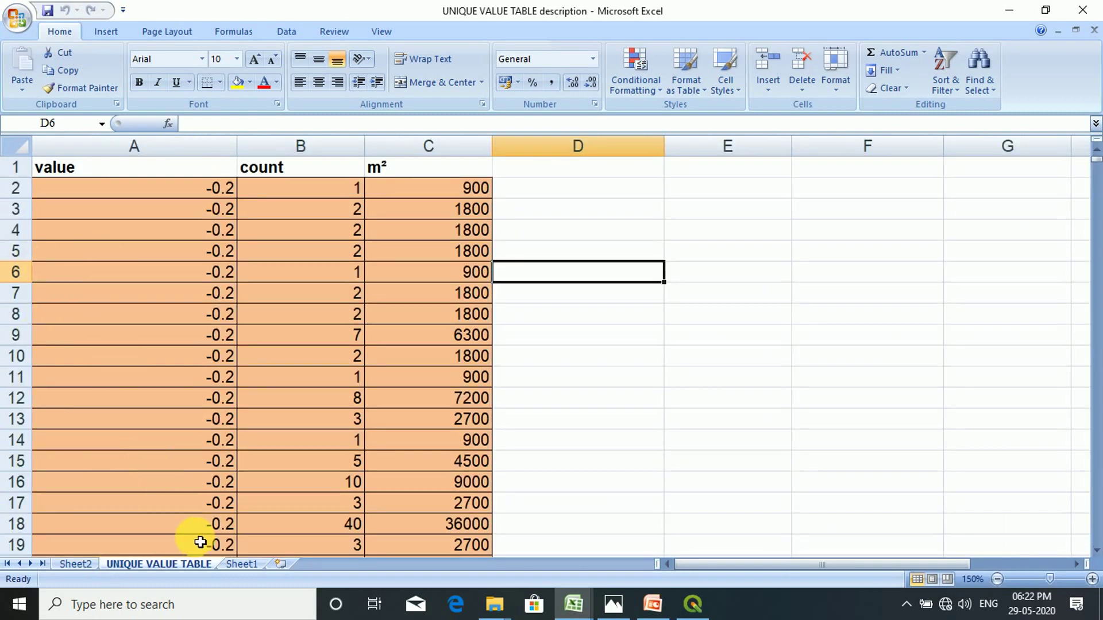
pyautogui.click(240, 564)
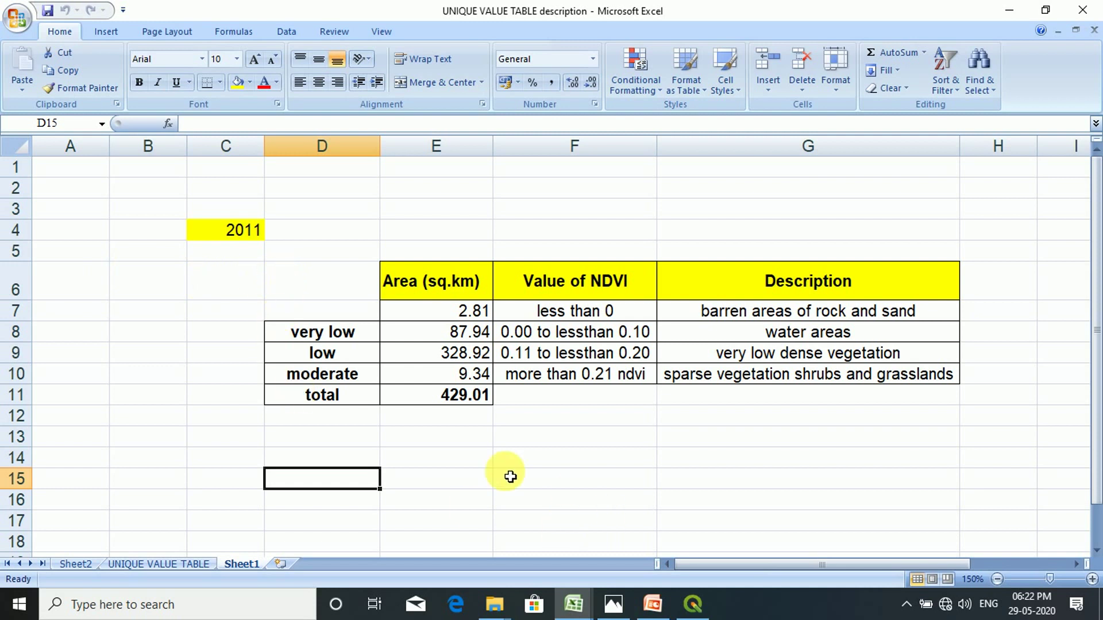
# Examine the UNIQUE VALUE TABLE sheet down to the area total for values less than 0, and compare it with Sheet1.
pyautogui.click(166, 564)
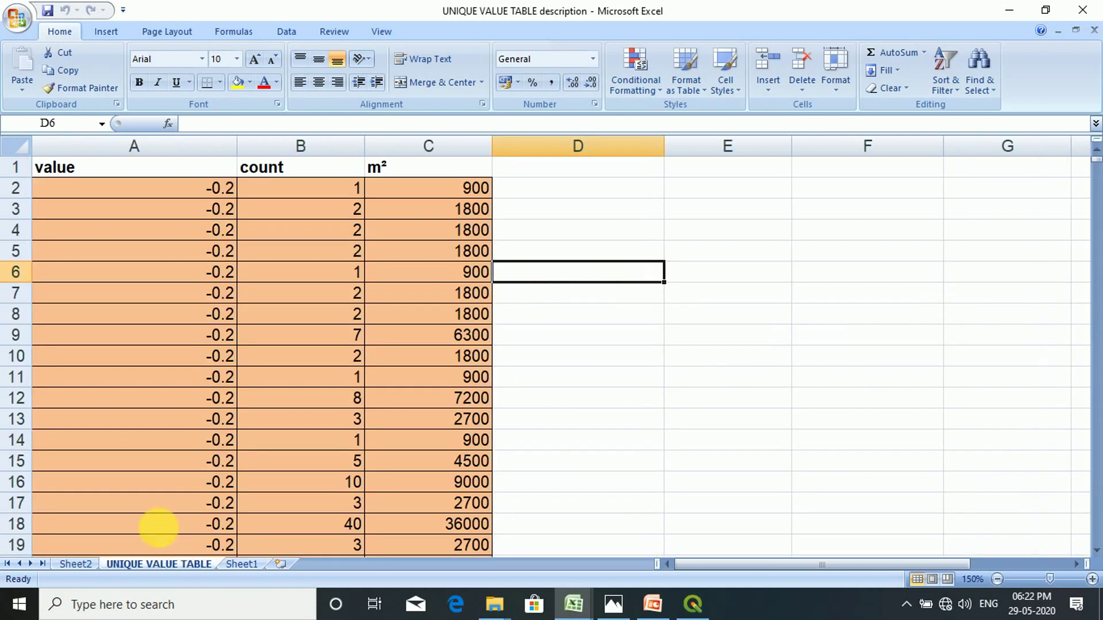
pyautogui.scroll(-10, 360, 375)
pyautogui.scroll(-20, 361, 374)
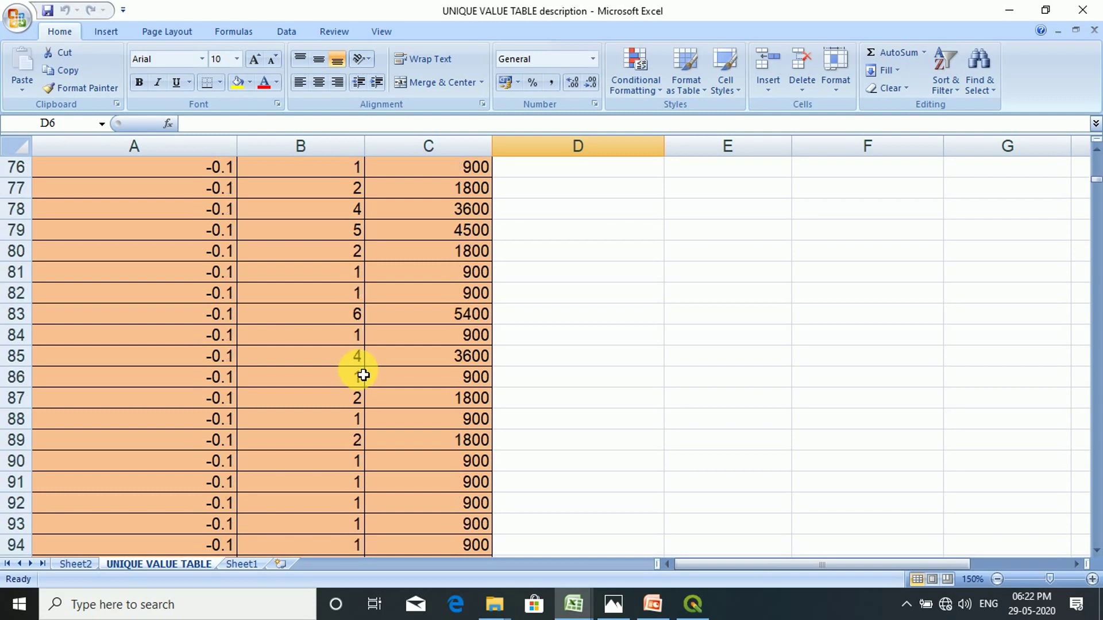
pyautogui.scroll(-20, 369, 371)
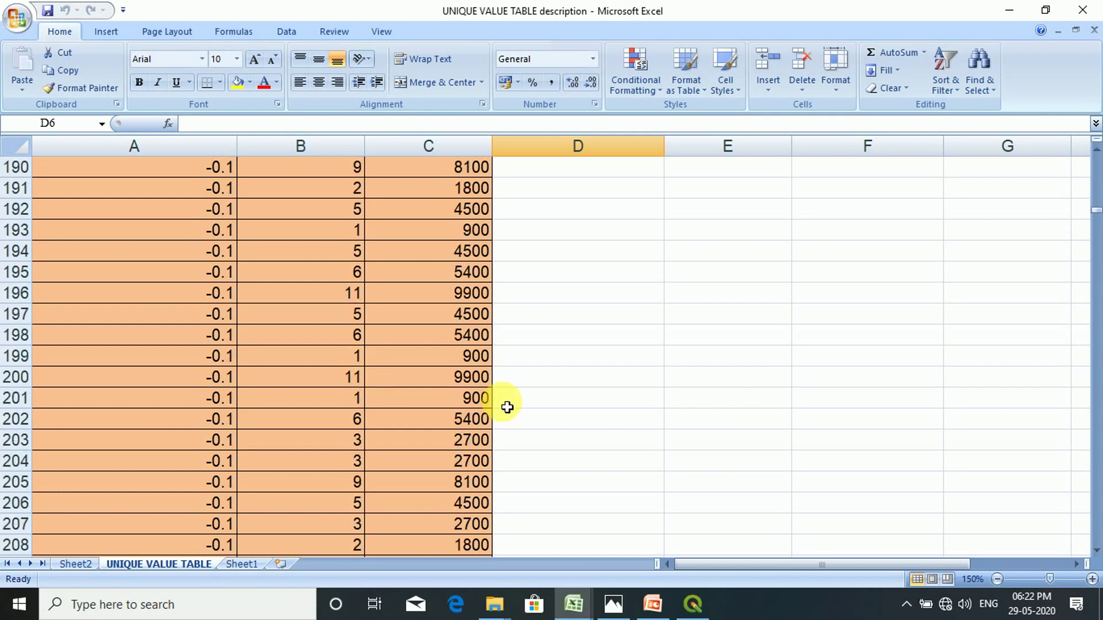
pyautogui.moveTo(1096, 217); pyautogui.dragTo(1096, 275)
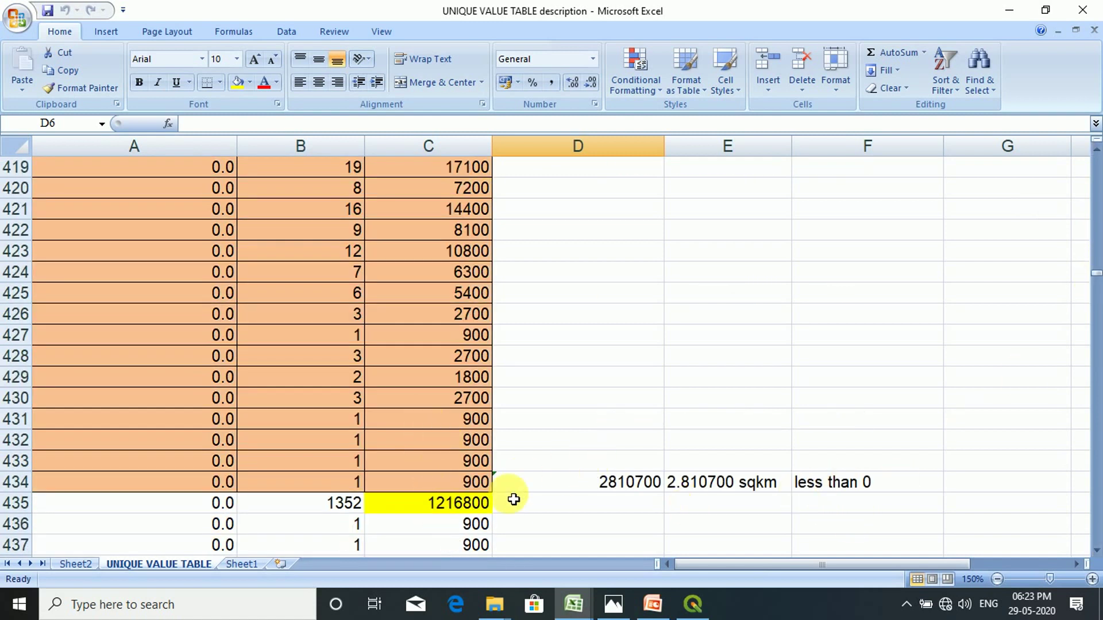
pyautogui.click(236, 563)
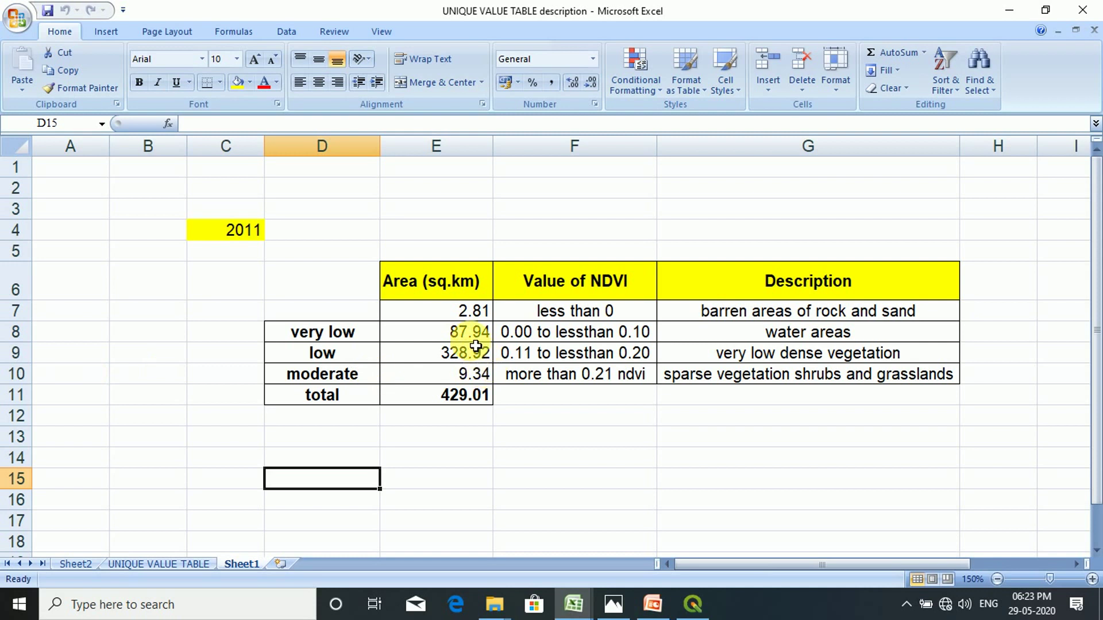
# Switch back to QGIS and inspect the southern part of the classified NDVI CLIP map.
pyautogui.click(1010, 10)
pyautogui.click(693, 605)
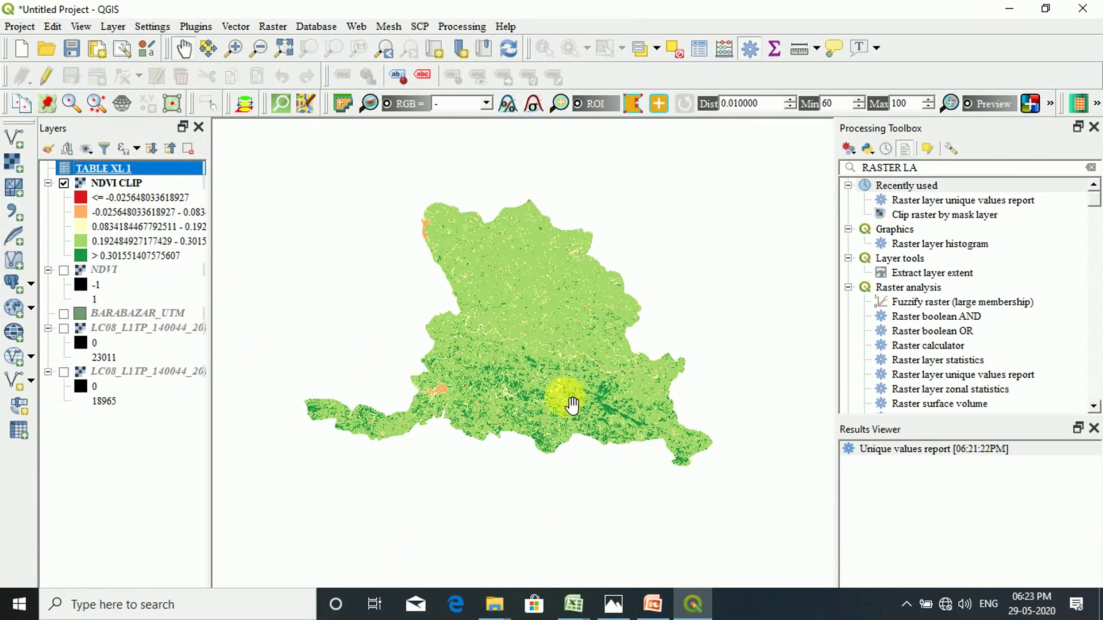
pyautogui.scroll(1, 572, 404)
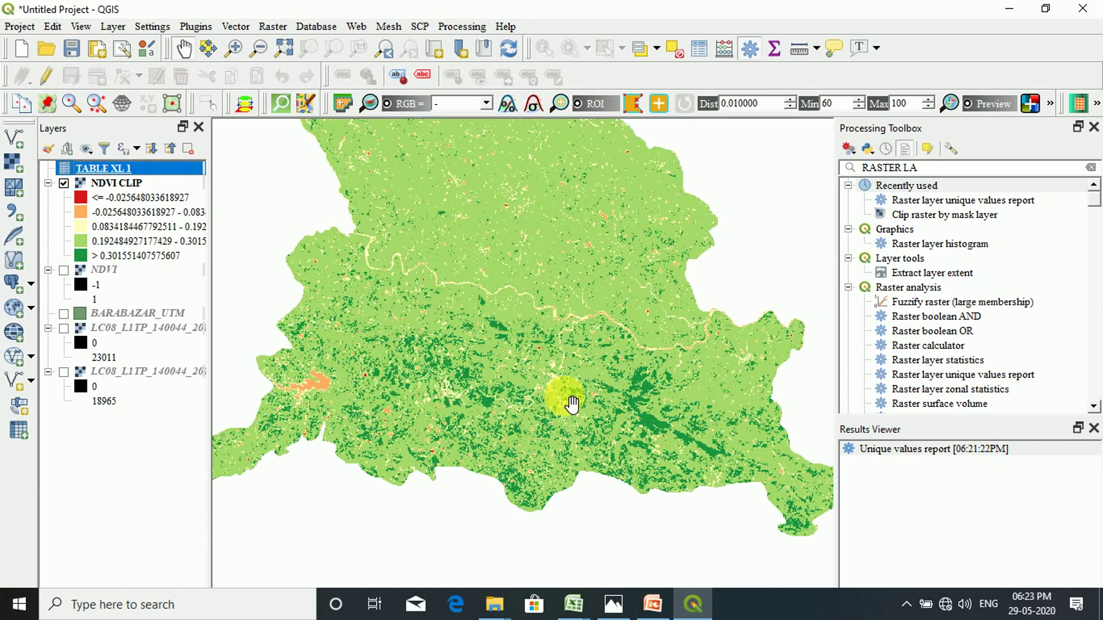
pyautogui.scroll(-1, 572, 404)
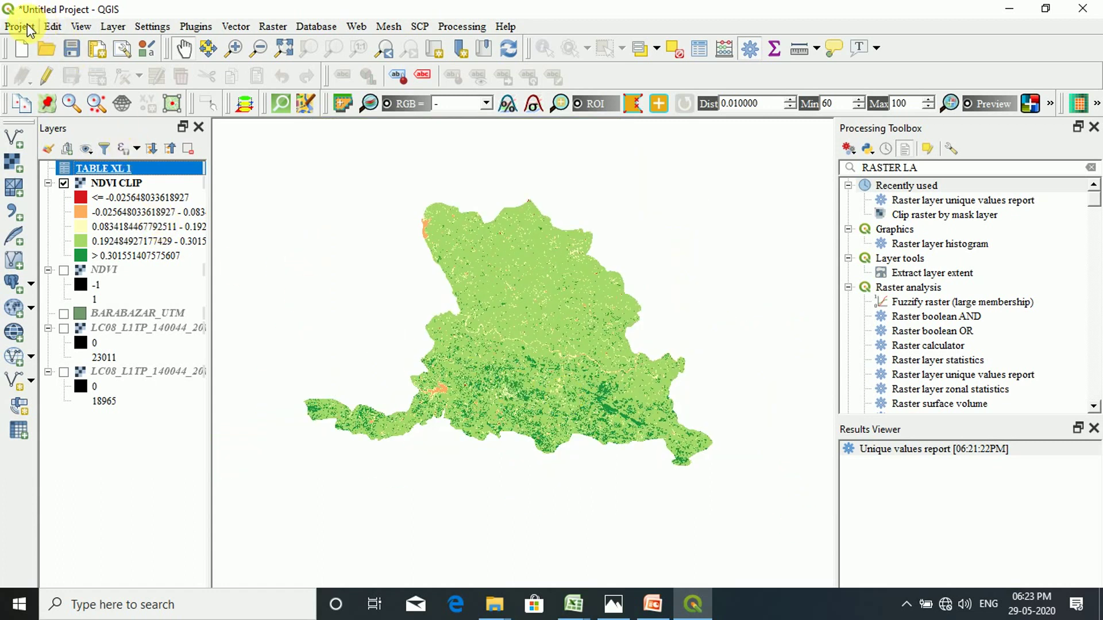
pyautogui.click(26, 23)
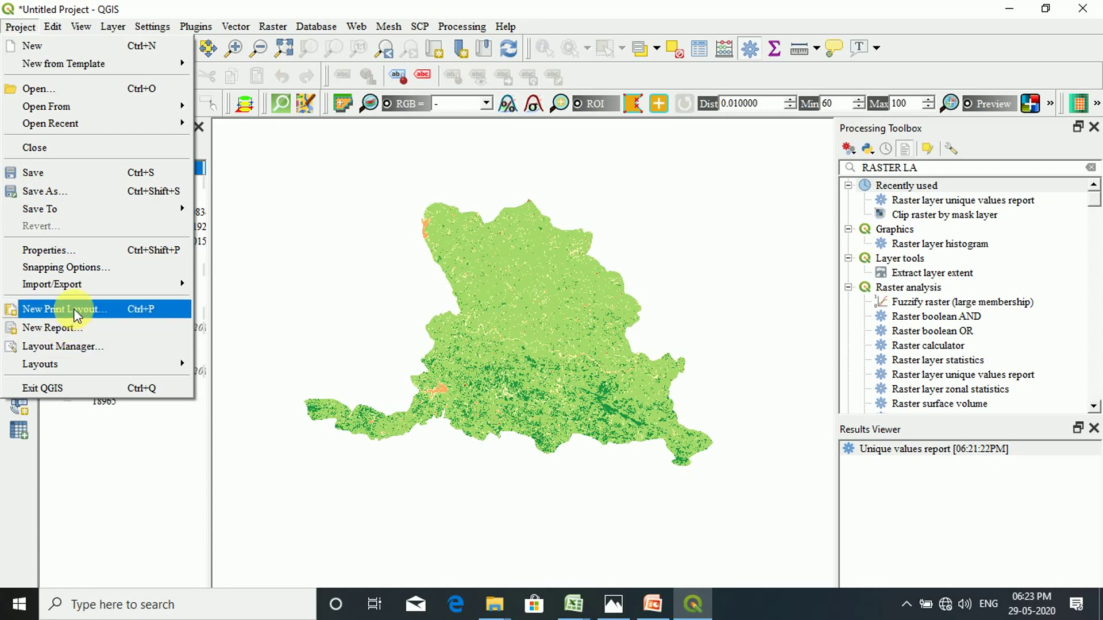
pyautogui.click(226, 290)
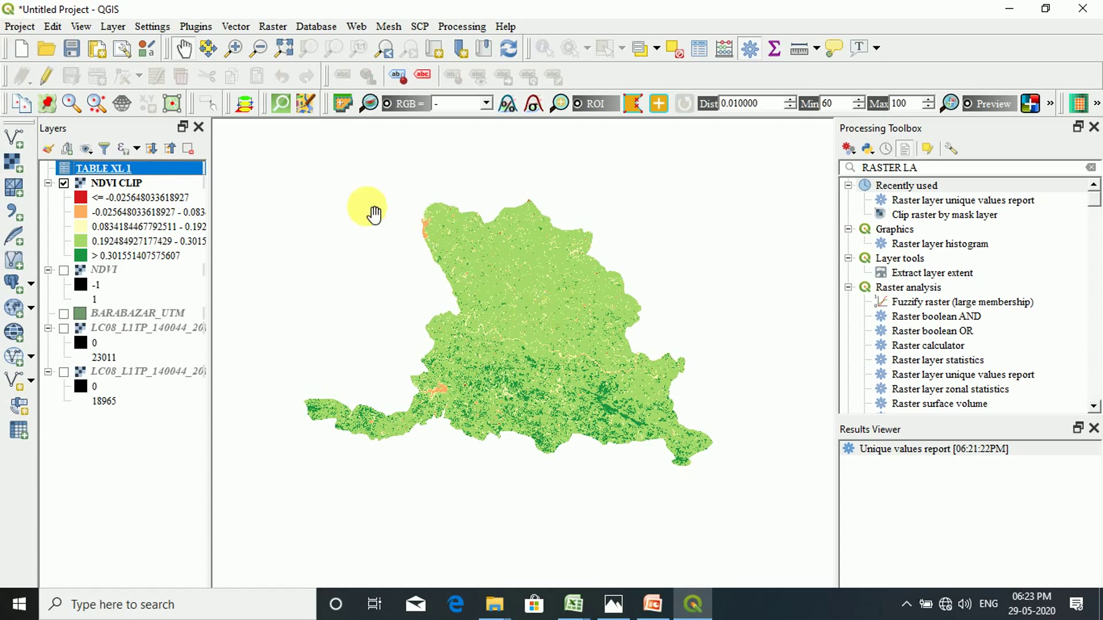
# Save the project as NDVI PROJECT in QGZ format in the NDVI GUIDELINE folder on the Desktop.
pyautogui.click(69, 47)
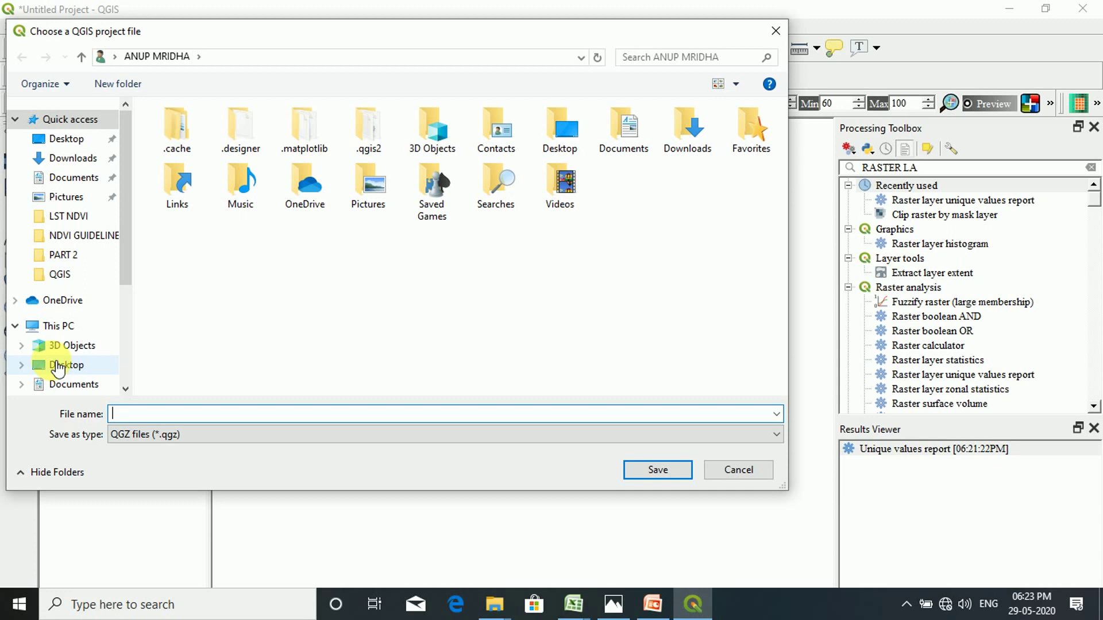
pyautogui.click(58, 367)
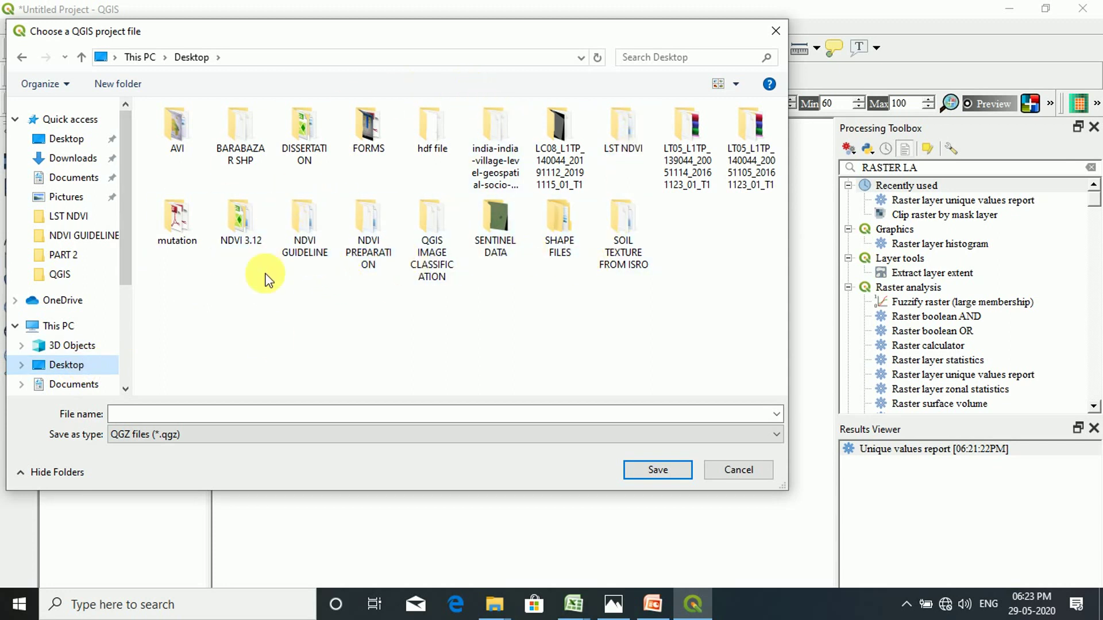
pyautogui.doubleClick(294, 240)
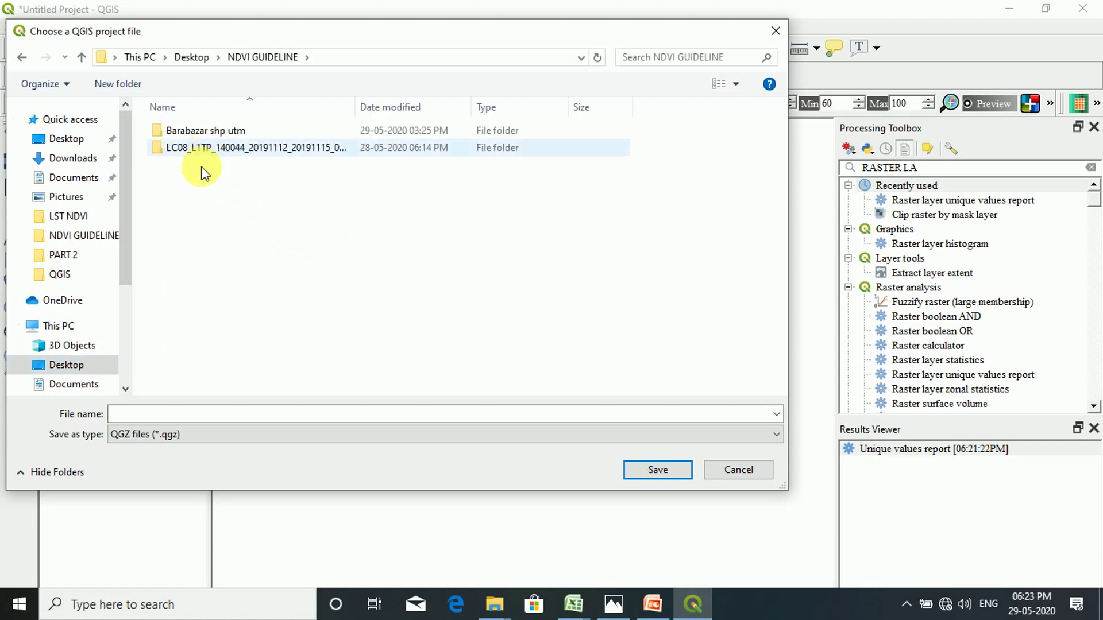
pyautogui.click(171, 413)
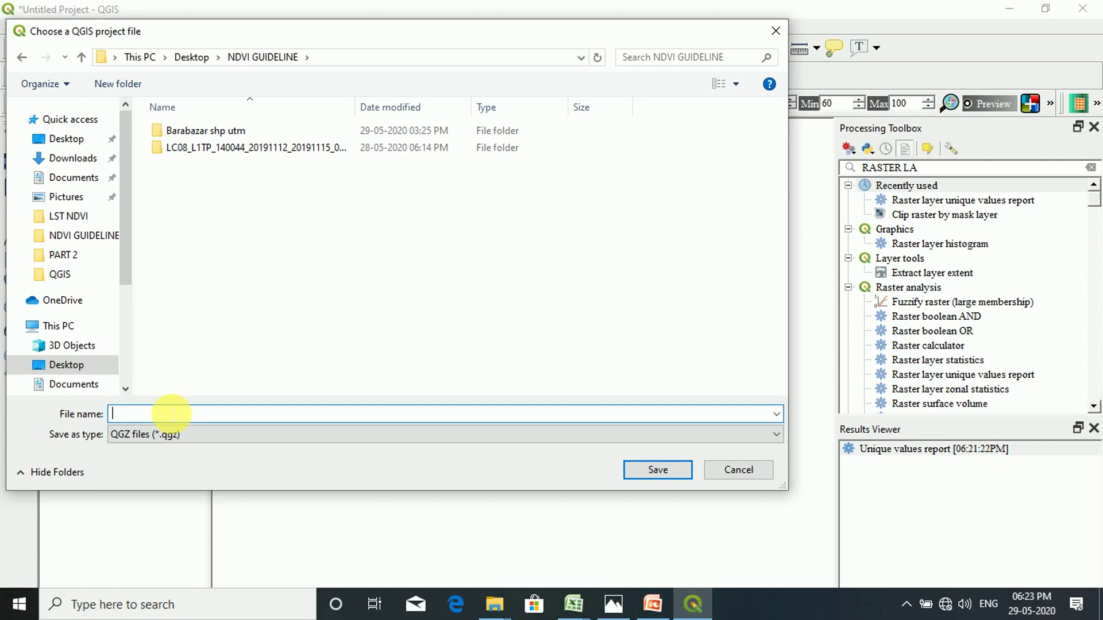
pyautogui.write('NDVI')
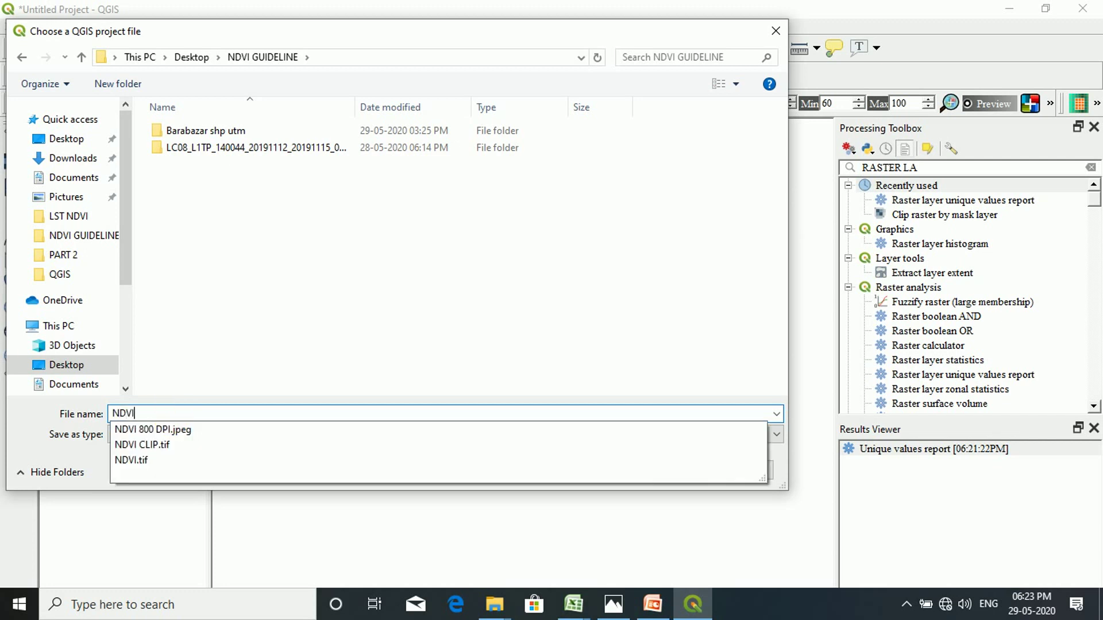
pyautogui.write('M PRO')
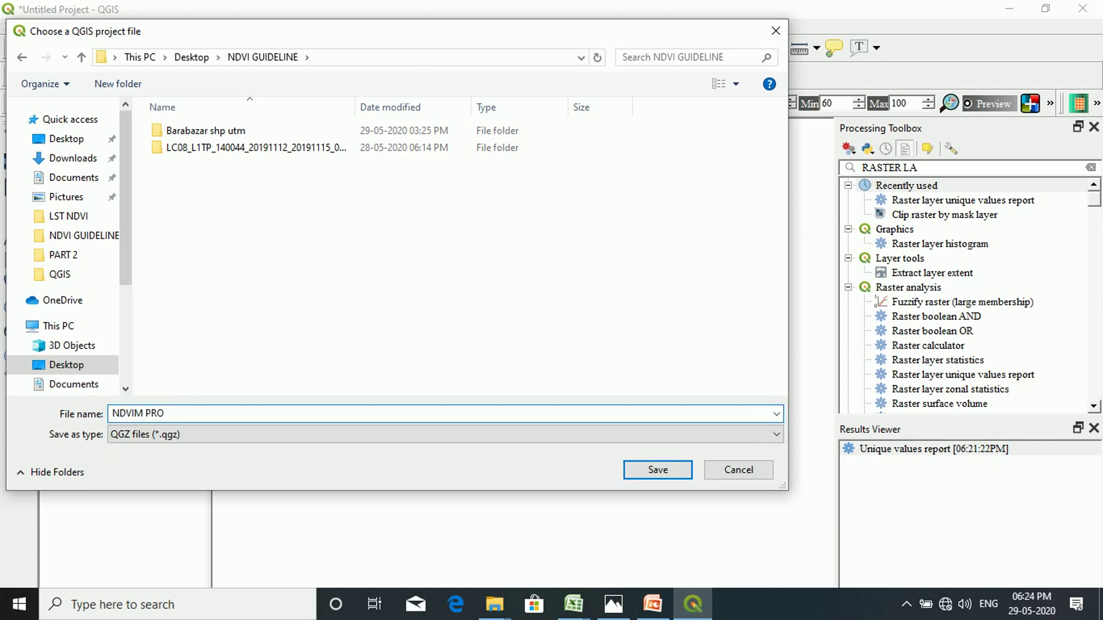
pyautogui.press('BackSpace')
pyautogui.press('BackSpace')
pyautogui.press('BackSpace')
pyautogui.press('BackSpace')
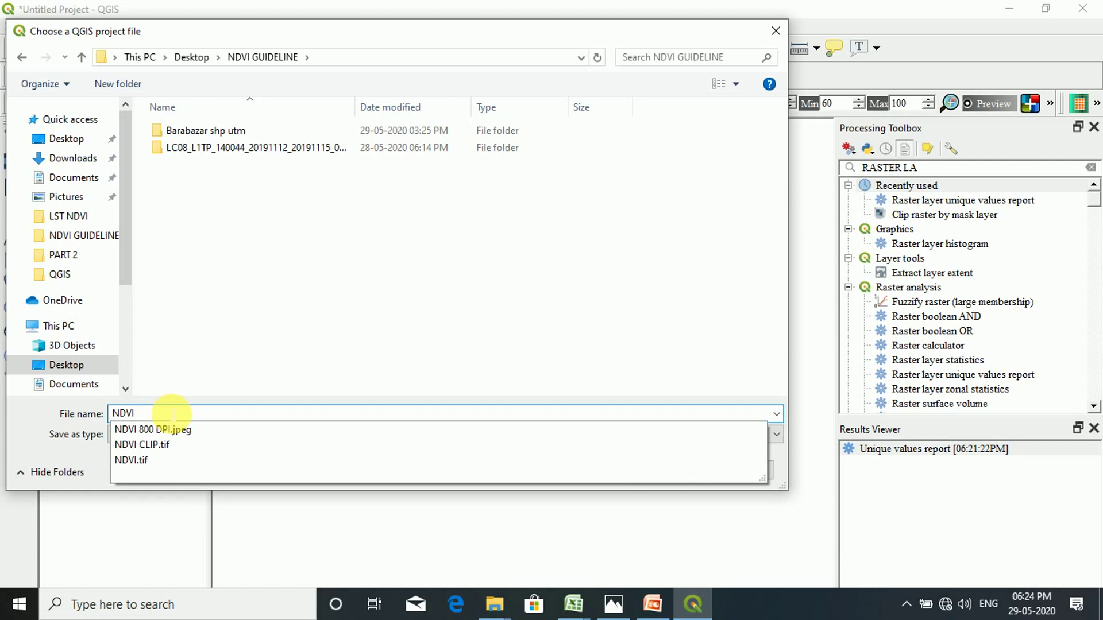
pyautogui.write('PROJECT')
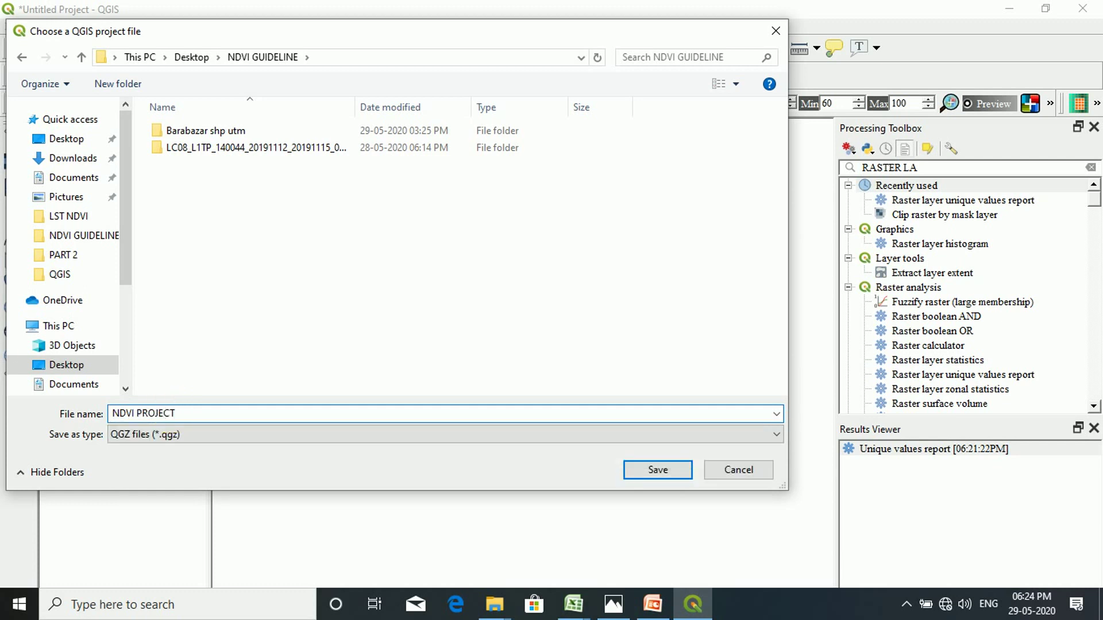
pyautogui.click(780, 435)
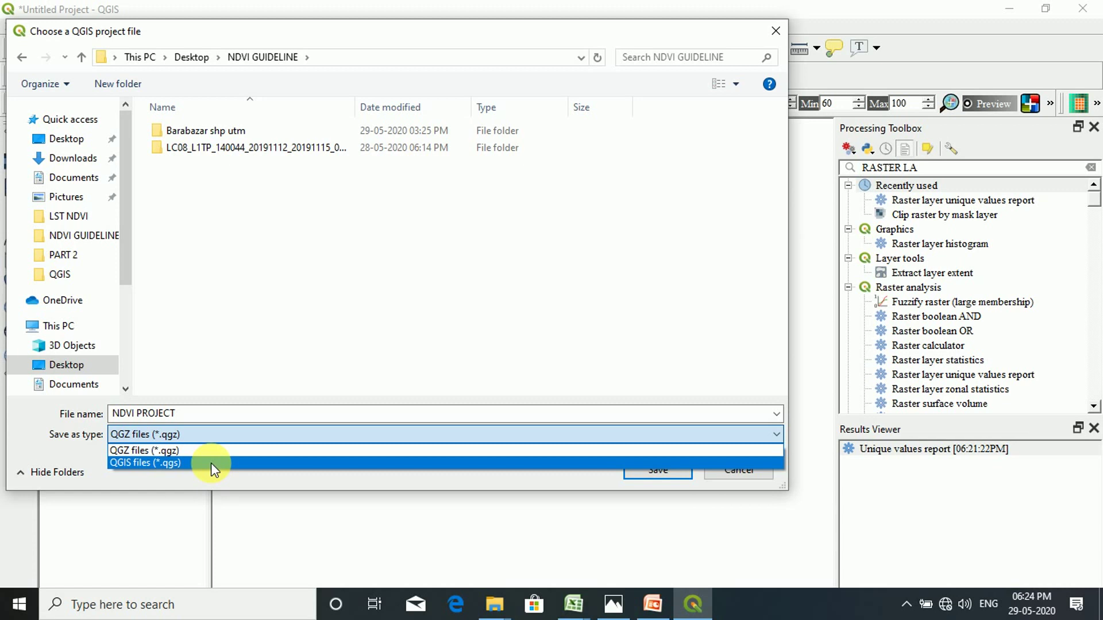
pyautogui.click(704, 409)
pyautogui.click(658, 470)
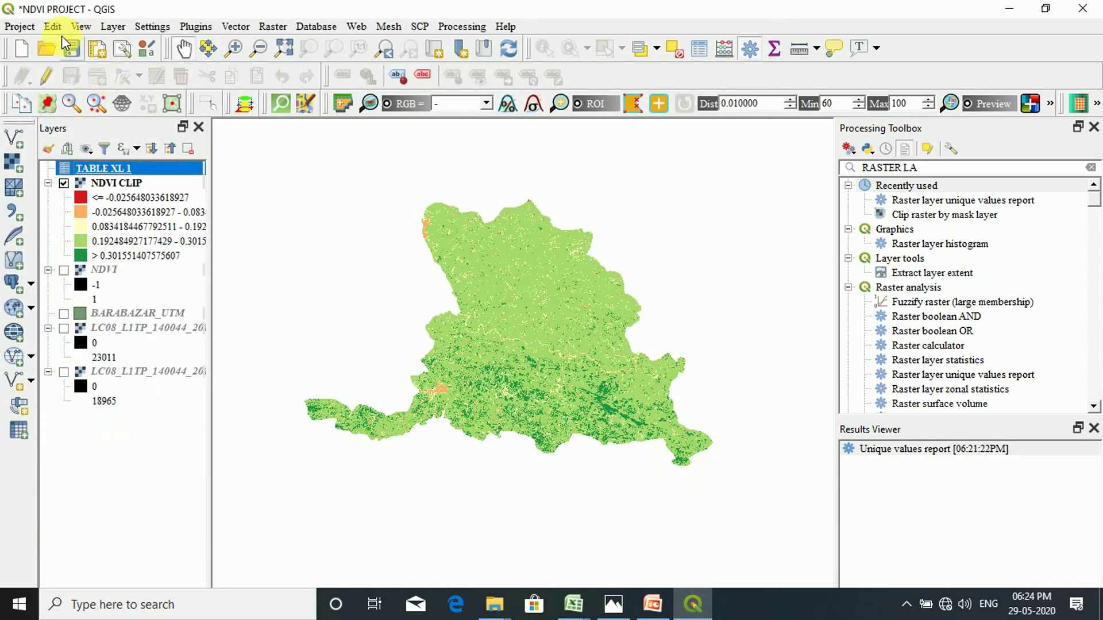
# Create a new print layout titled NDVI and maximize its window.
pyautogui.click(21, 29)
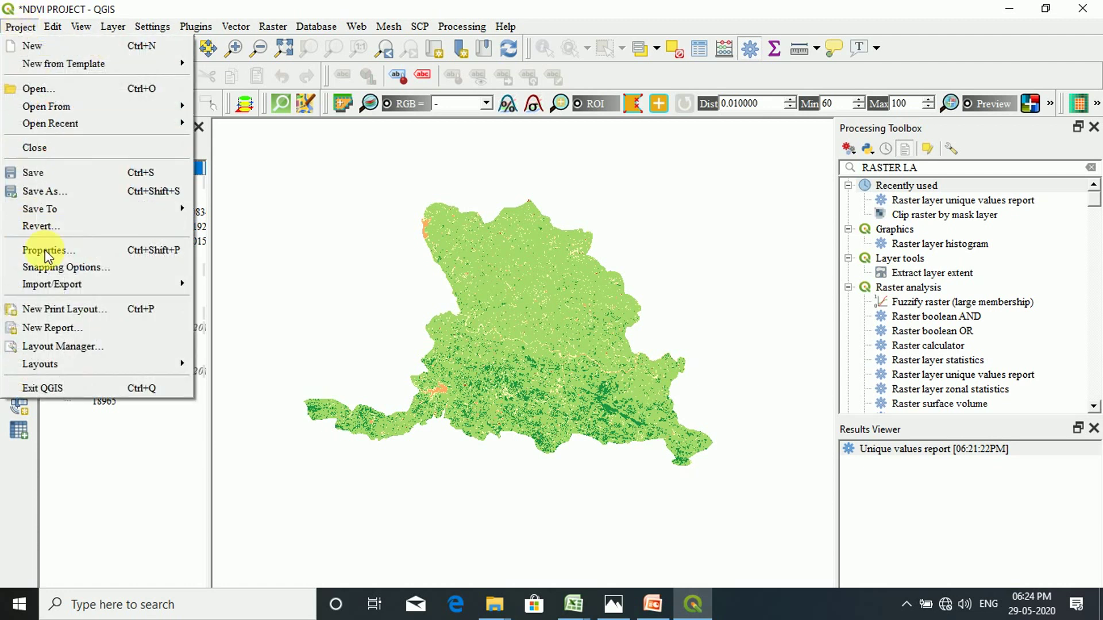
pyautogui.click(117, 318)
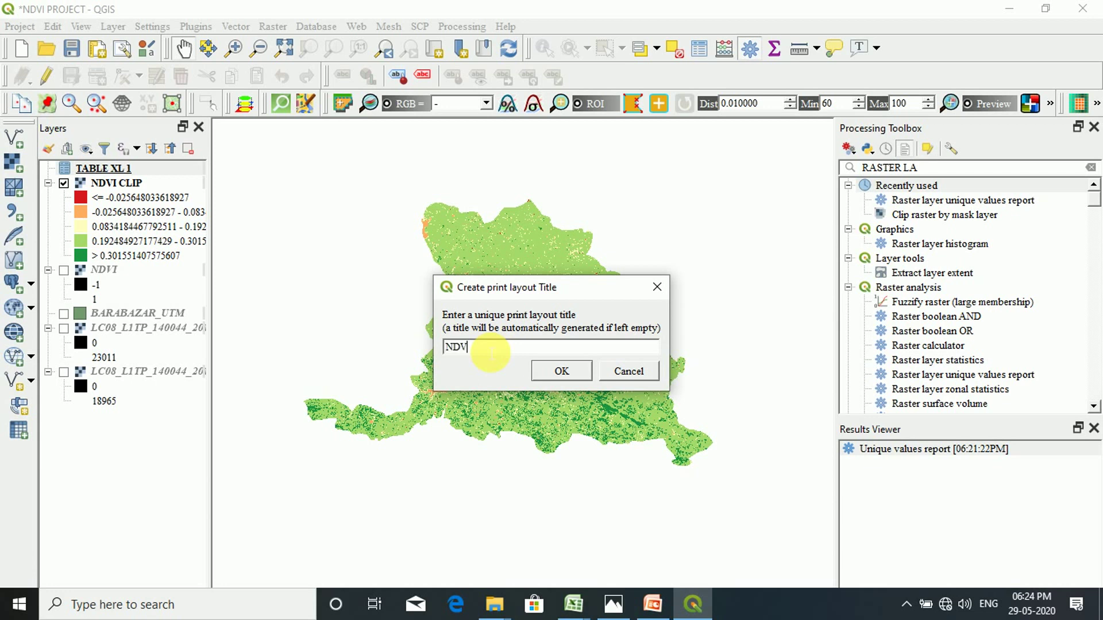
pyautogui.click(544, 374)
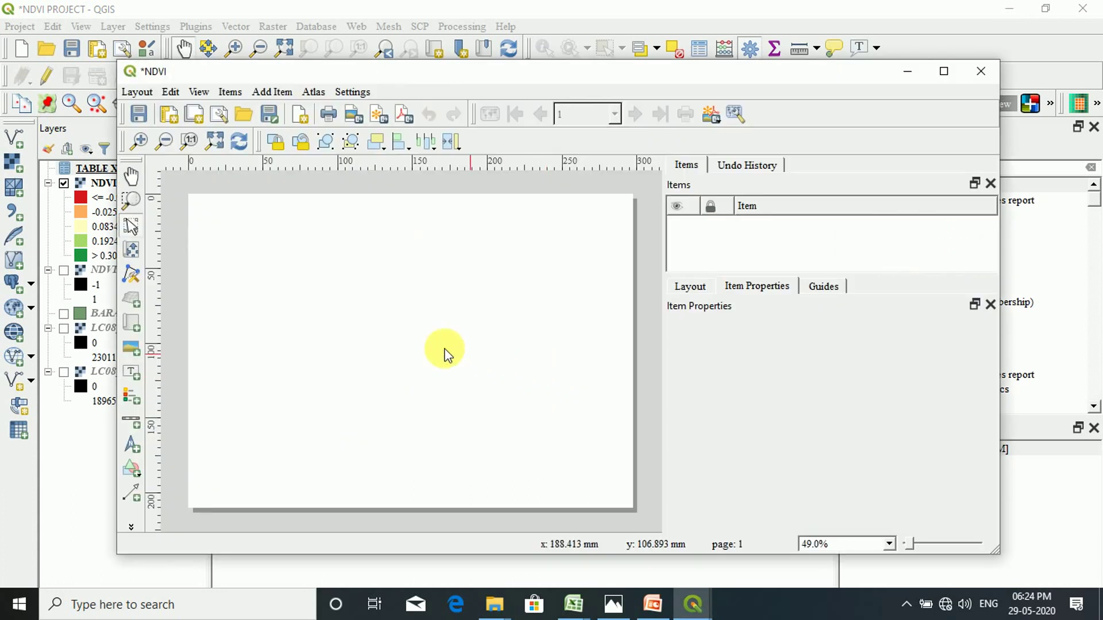
pyautogui.click(943, 71)
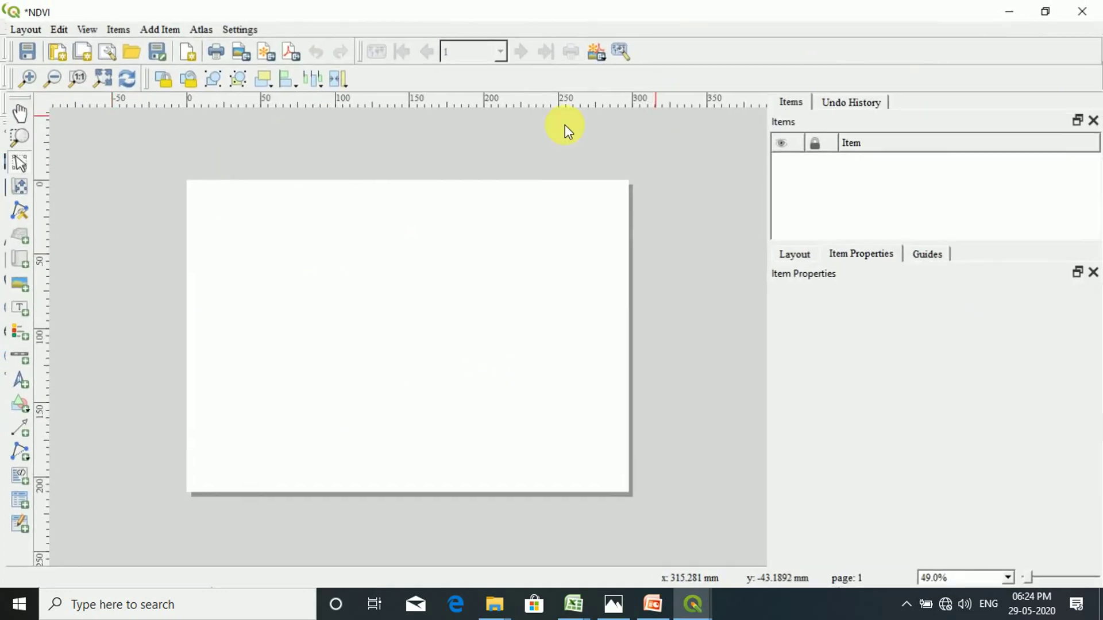
pyautogui.click(15, 261)
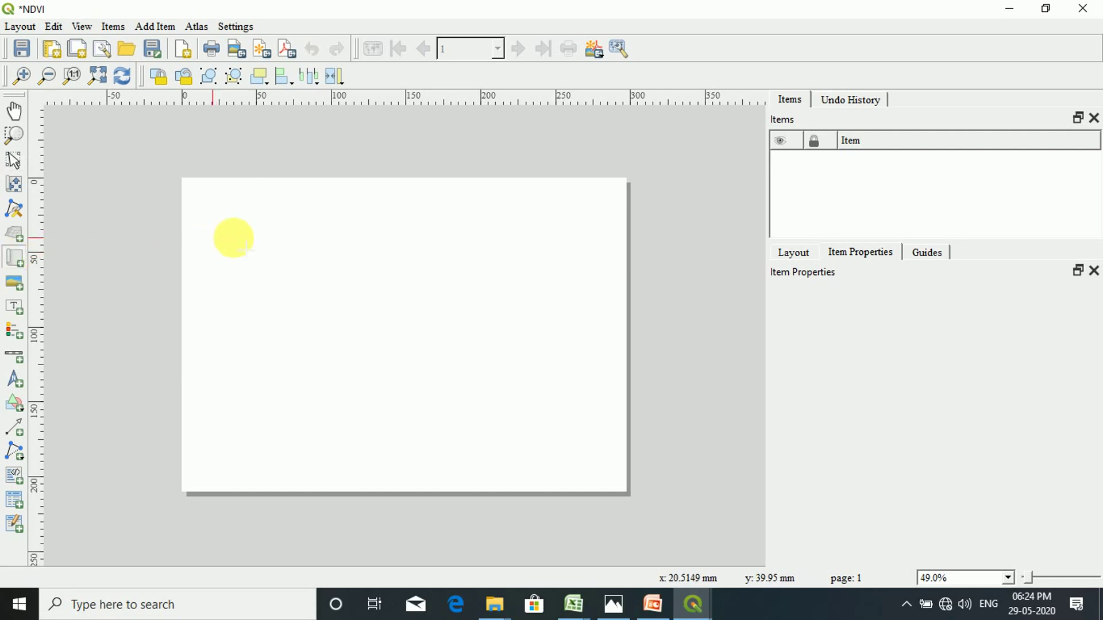
pyautogui.click(785, 254)
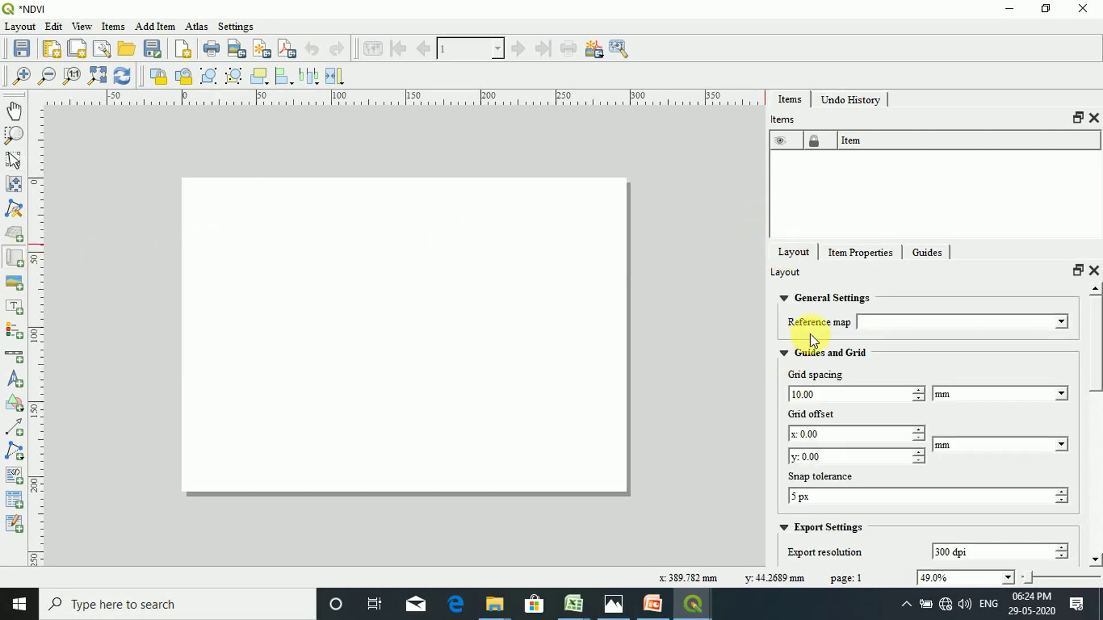
pyautogui.moveTo(1096, 310)
pyautogui.mouseDown()
pyautogui.moveTo(1097, 442)
pyautogui.moveTo(1098, 302)
pyautogui.mouseUp()
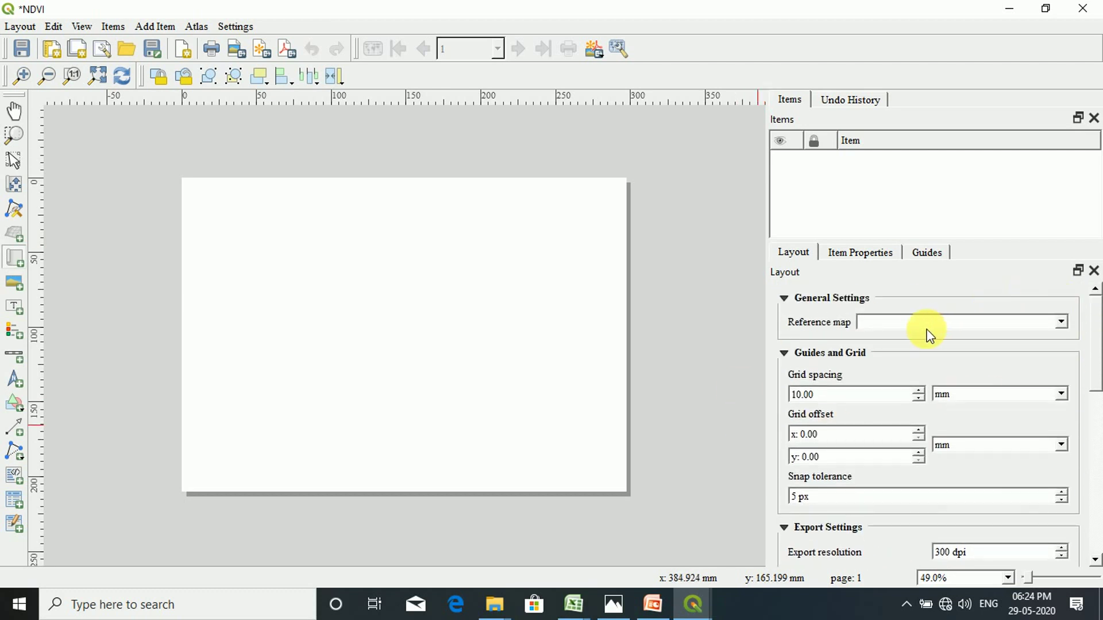
pyautogui.click(860, 255)
pyautogui.click(14, 234)
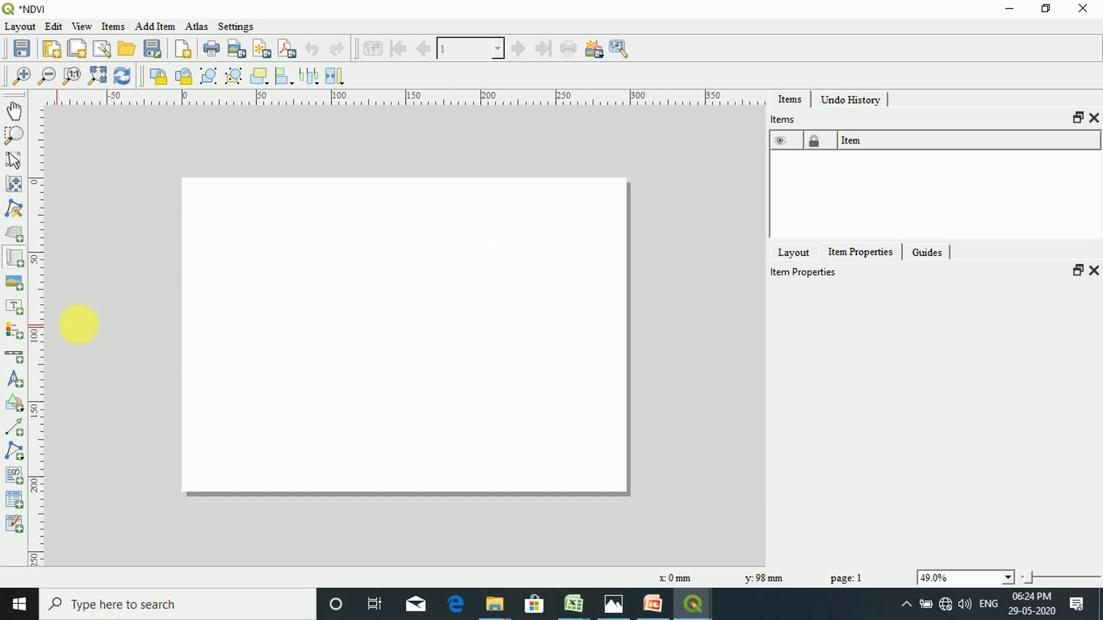
pyautogui.scroll(1, 453, 330)
pyautogui.scroll(-1, 453, 330)
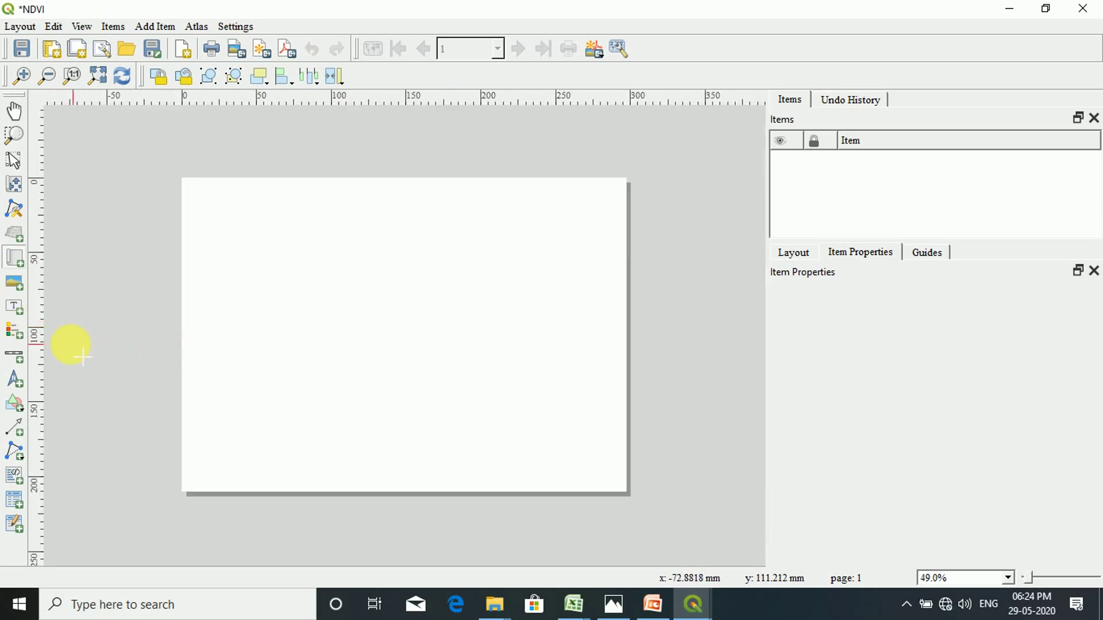
# Add a map across most of the page and enlarge its content to scale 148678, centring it in the frame.
pyautogui.click(16, 256)
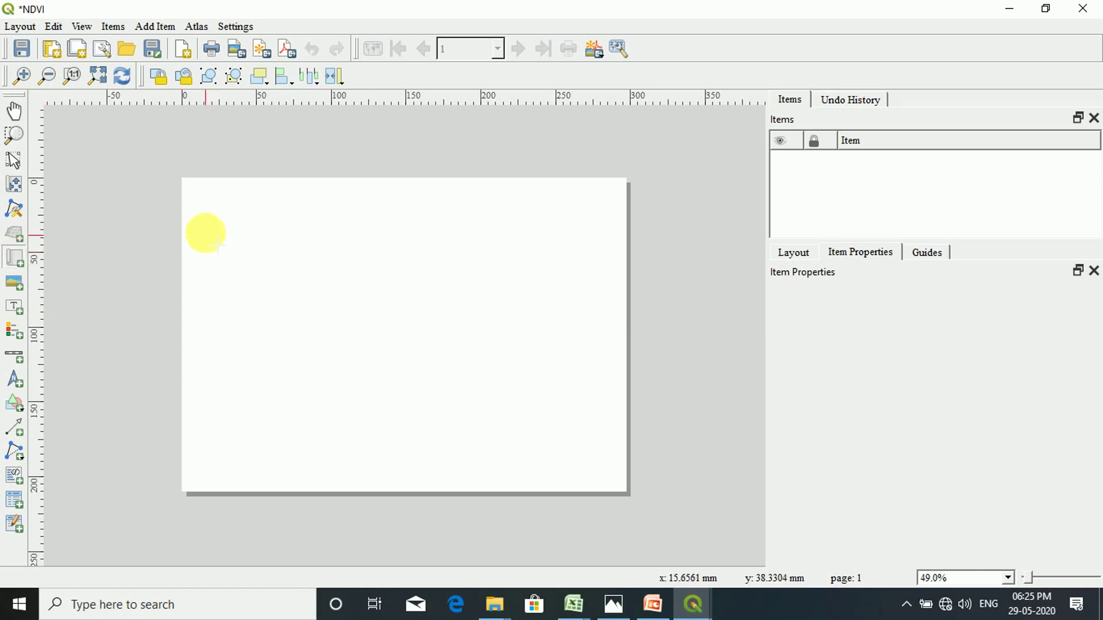
pyautogui.moveTo(204, 226); pyautogui.dragTo(610, 478)
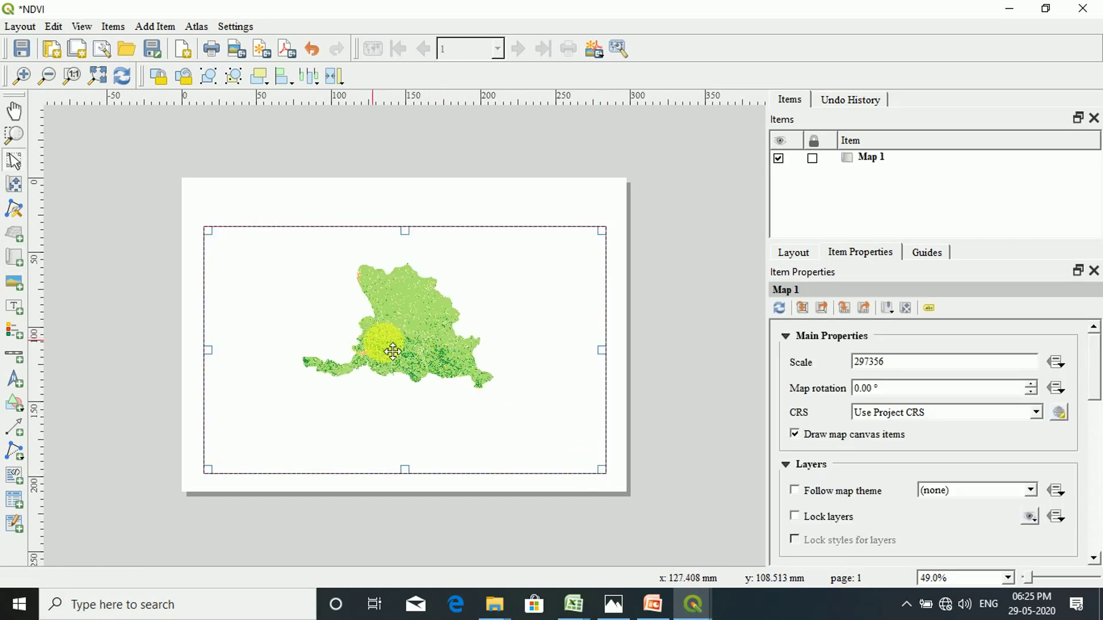
pyautogui.click(11, 192)
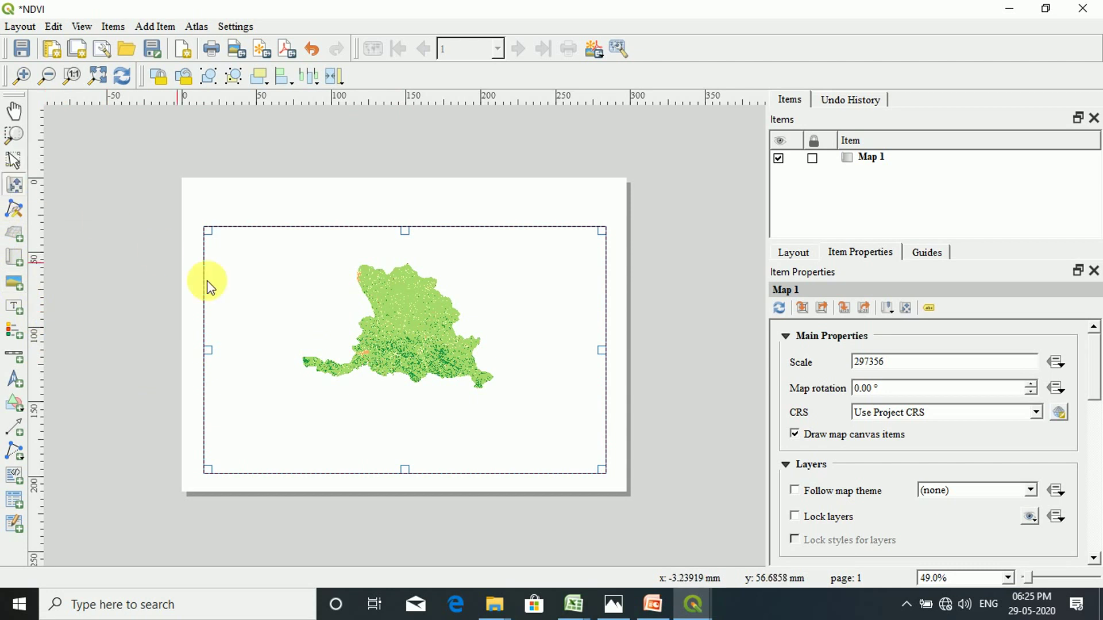
pyautogui.click(408, 340)
pyautogui.scroll(1, 406, 334)
pyautogui.moveTo(405, 335); pyautogui.dragTo(427, 363)
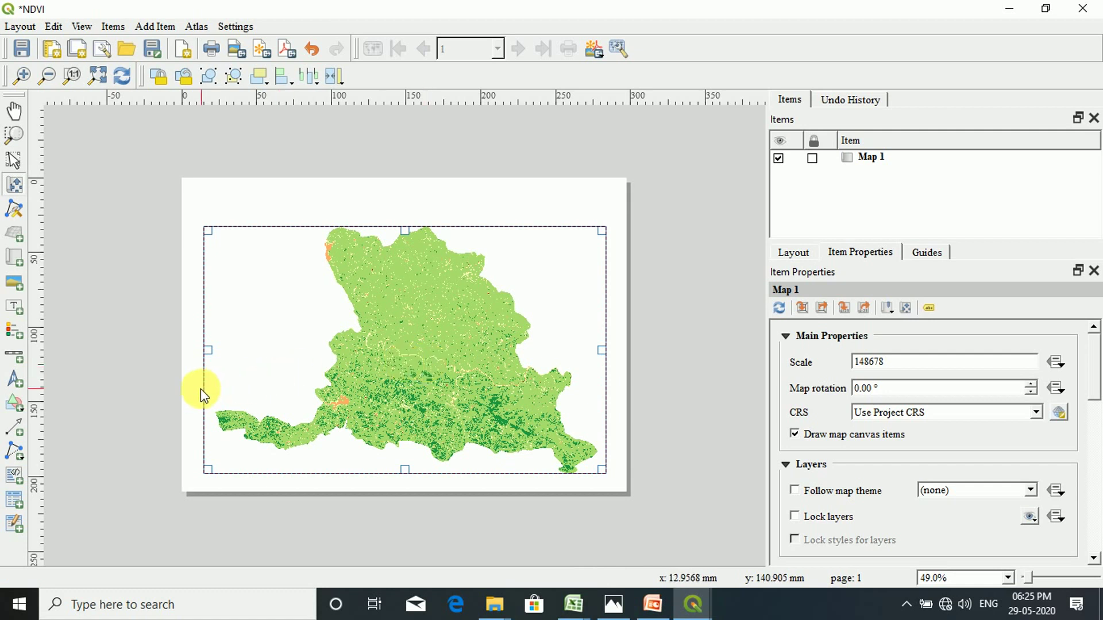
# Extend the map frame's upper edge slightly to fit the whole NDVI area and save the layout with the project.
pyautogui.click(17, 163)
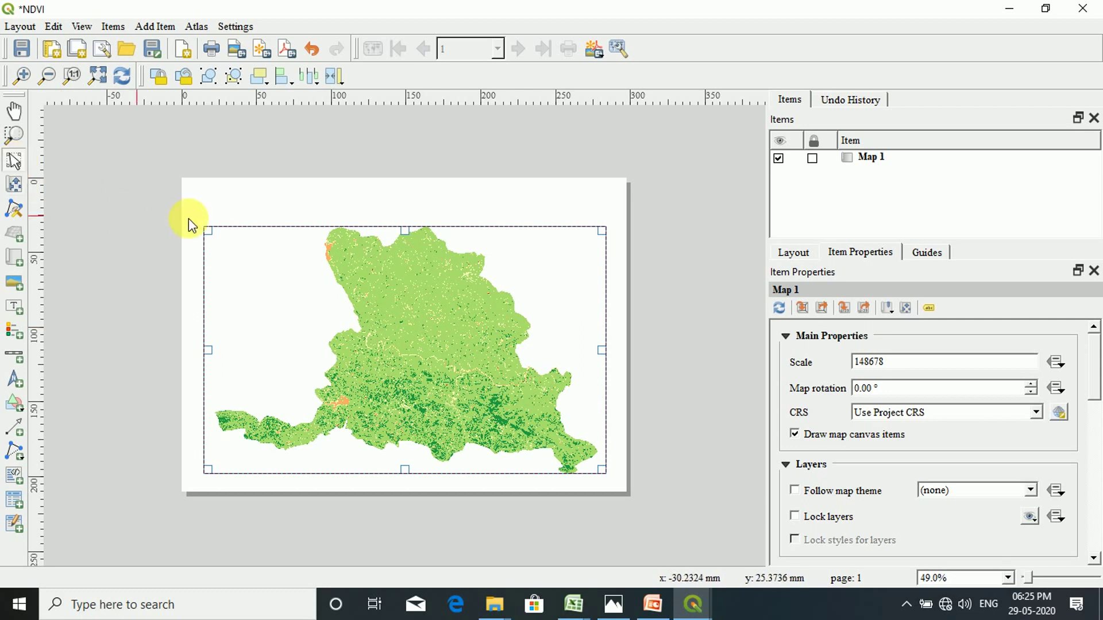
pyautogui.moveTo(407, 232); pyautogui.dragTo(407, 229)
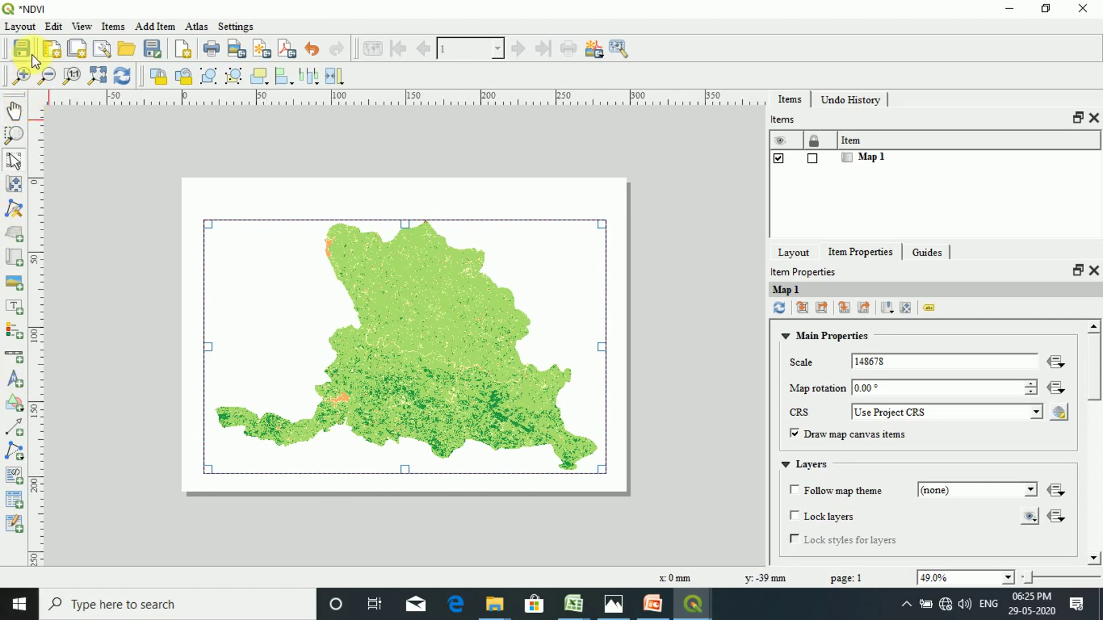
pyautogui.click(17, 47)
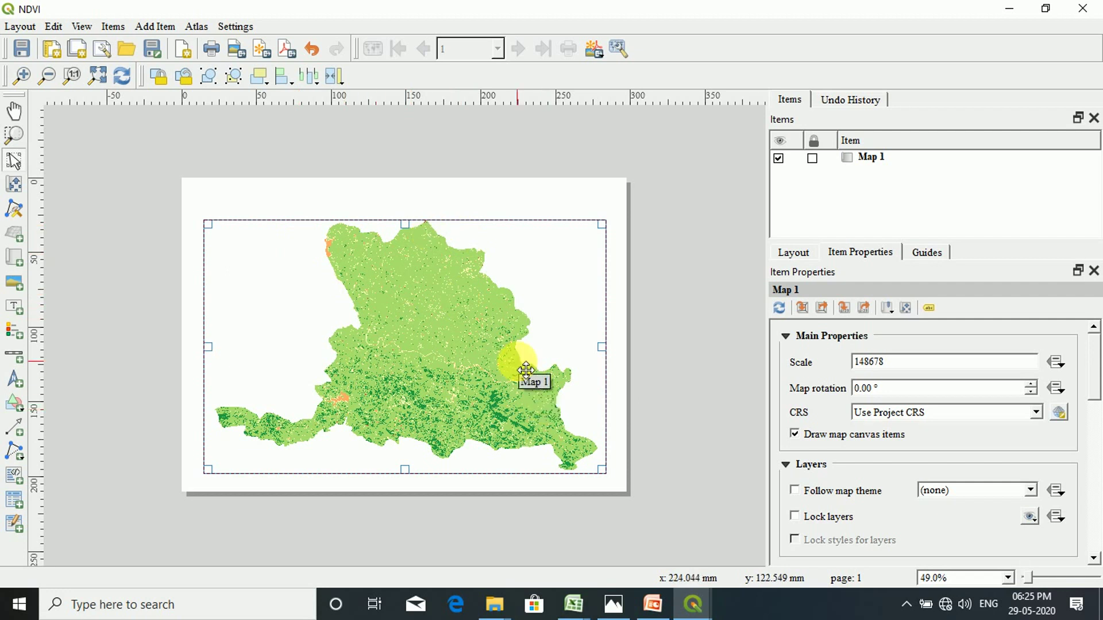
# Minimize the print layout and close the Processing Toolbox and Results Viewer in the main QGIS window.
pyautogui.click(1008, 7)
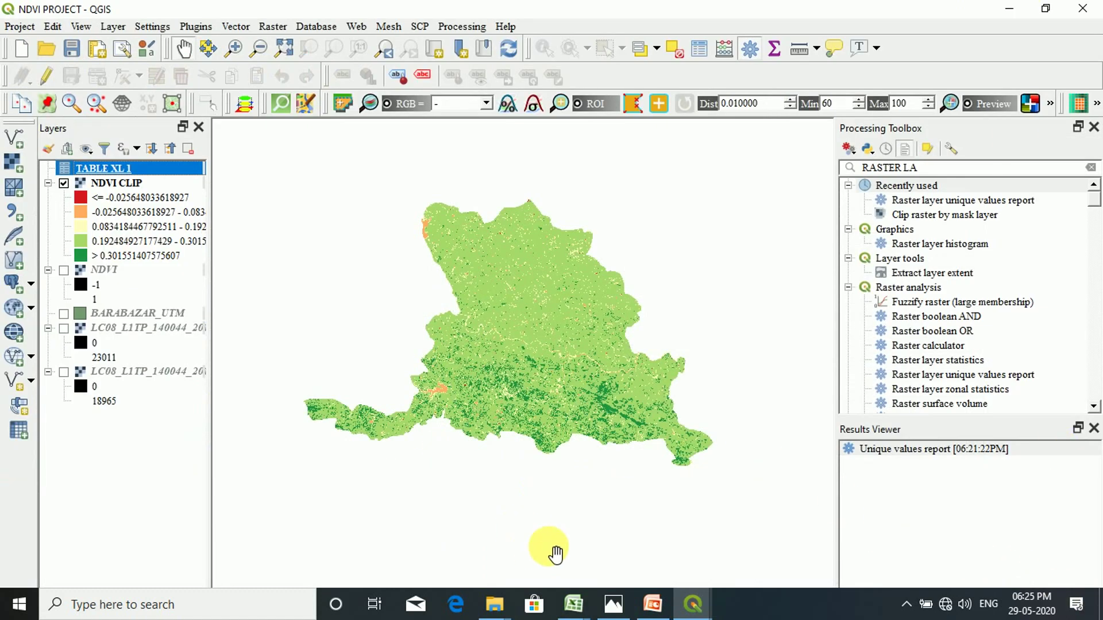
pyautogui.click(1094, 127)
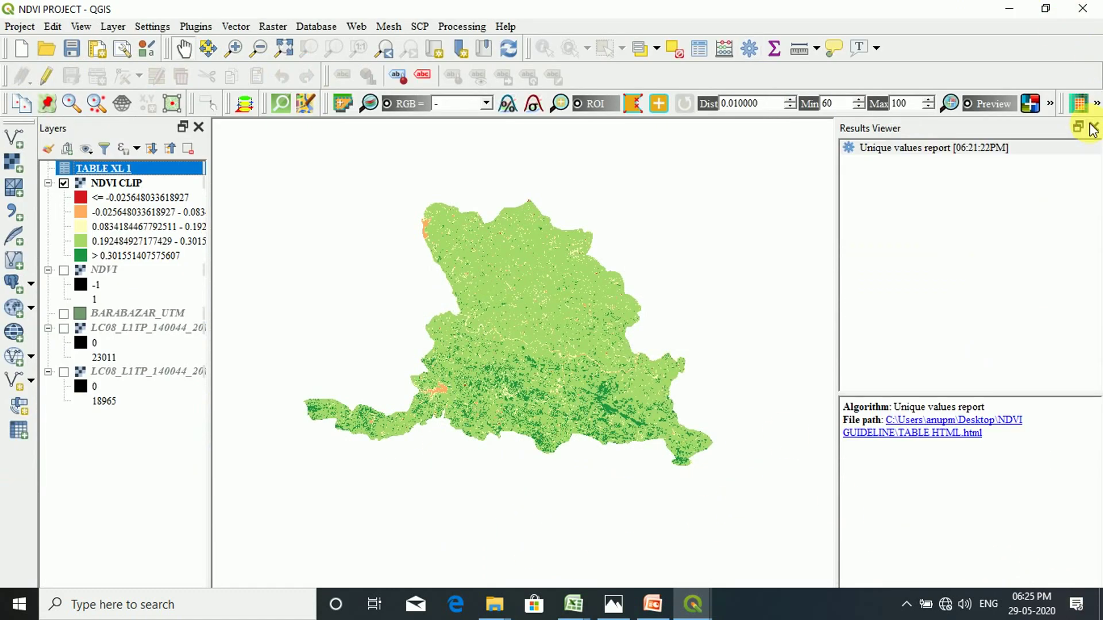
pyautogui.click(1094, 127)
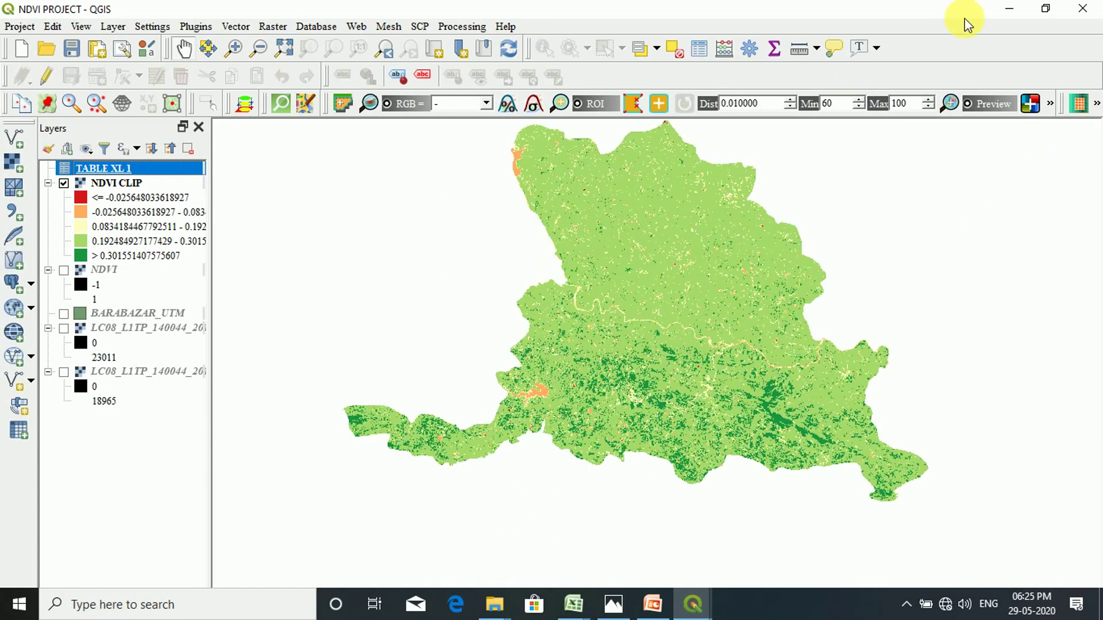
# Set the project coordinate reference system to WGS 84 (EPSG:4326) and save the project.
pyautogui.click(1046, 9)
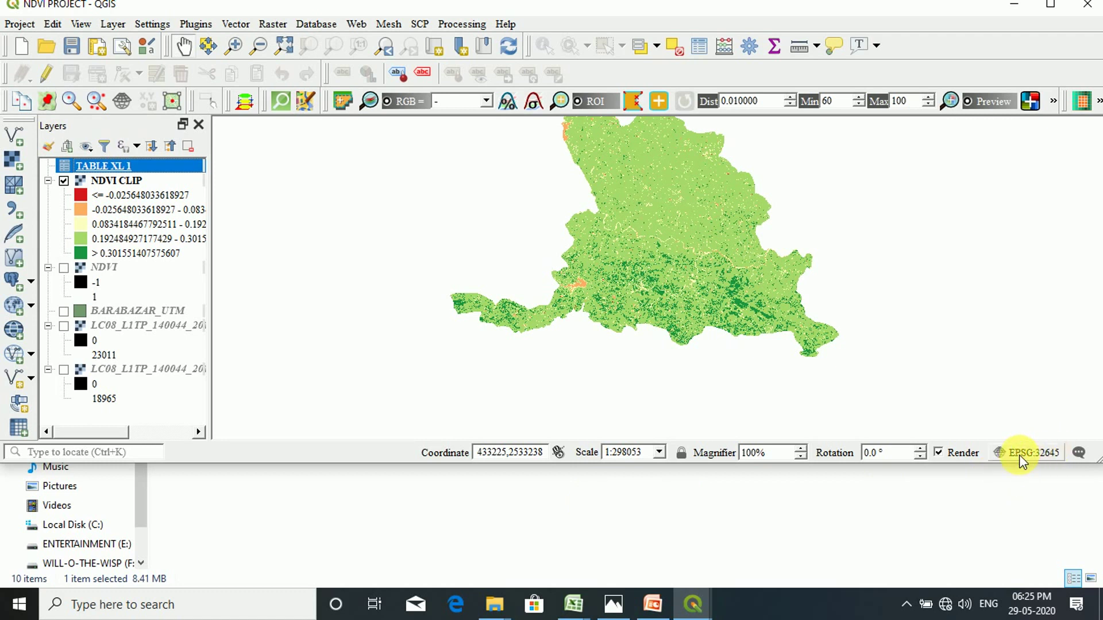
pyautogui.moveTo(878, 7); pyautogui.dragTo(888, 44)
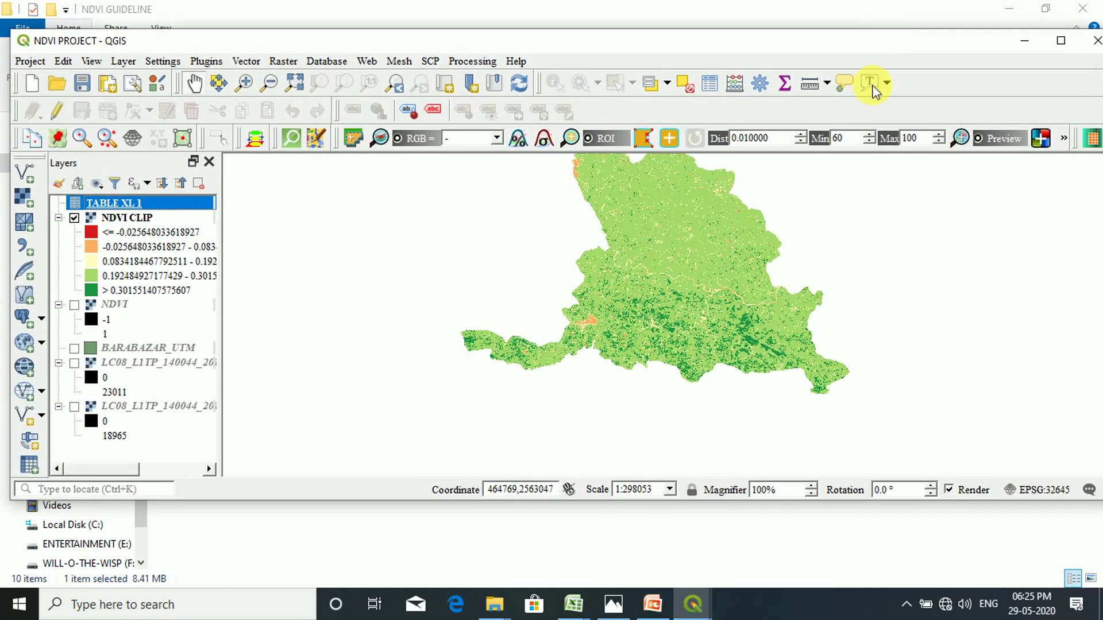
pyautogui.click(1041, 493)
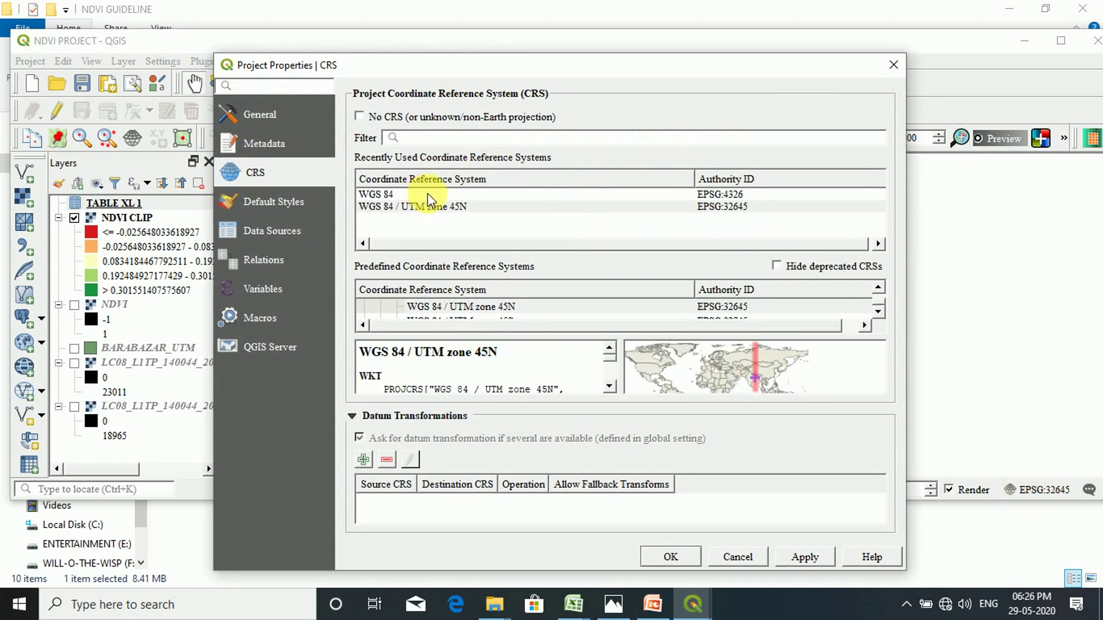
pyautogui.click(427, 194)
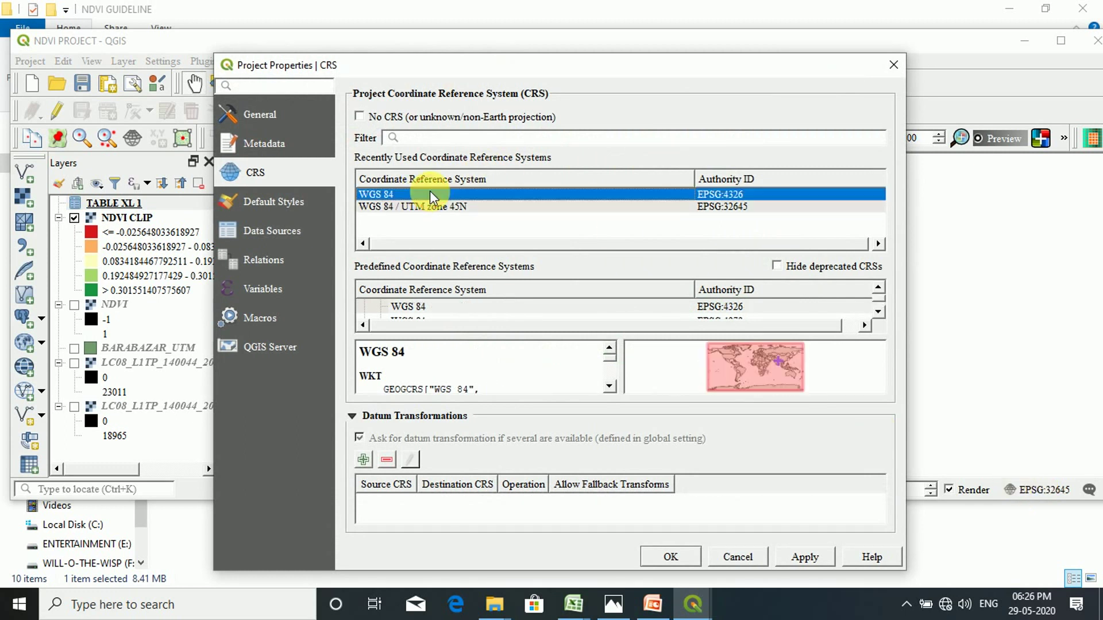
pyautogui.click(803, 556)
pyautogui.click(667, 557)
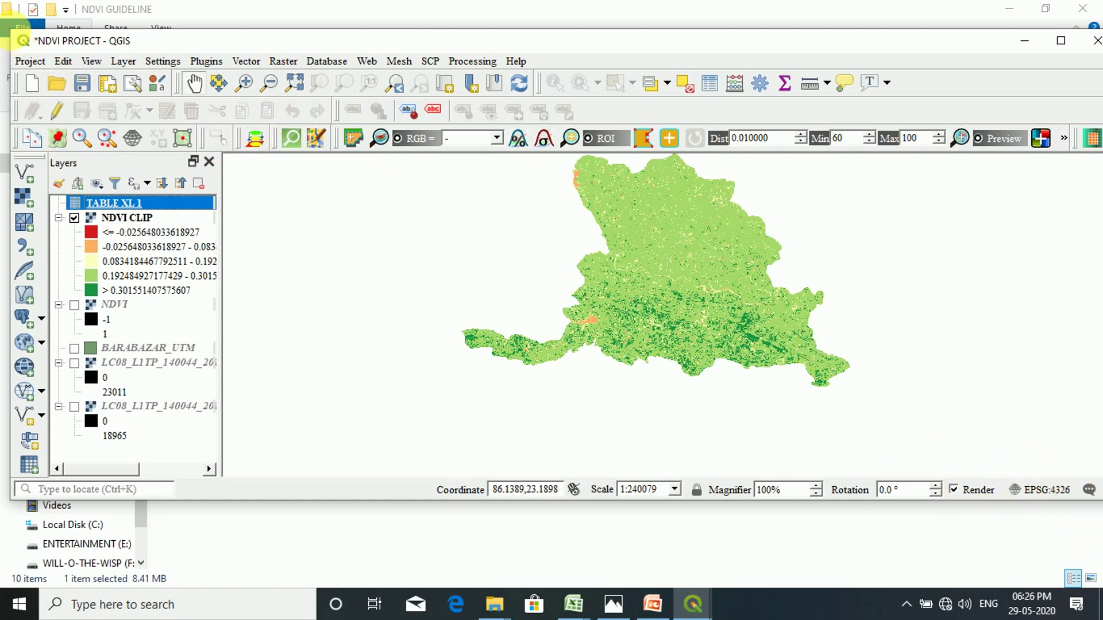
pyautogui.click(82, 87)
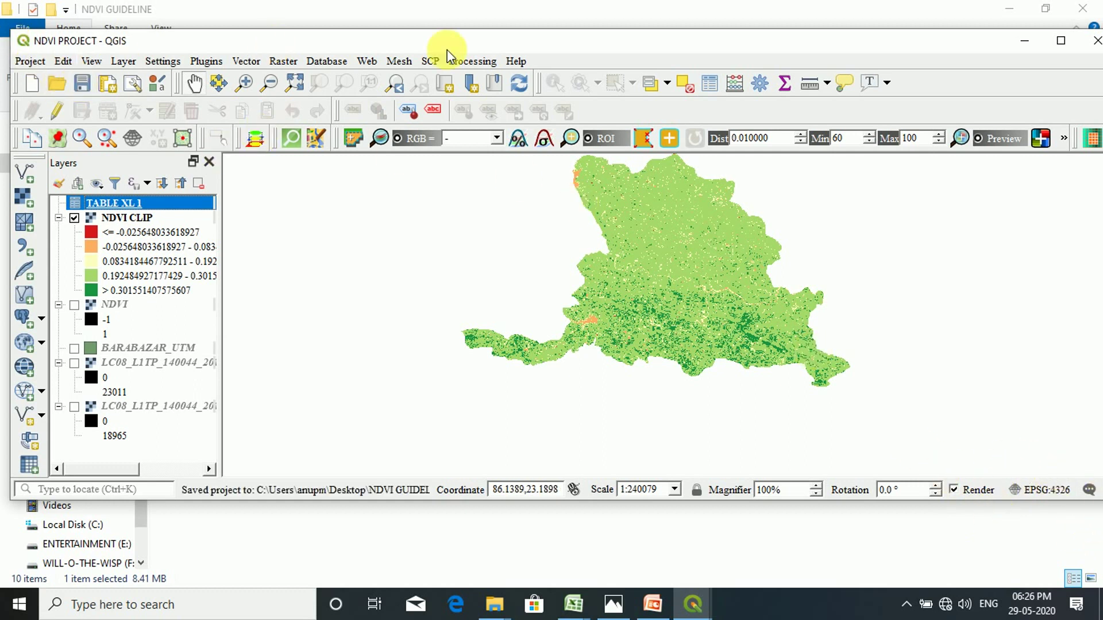
# Return to the NDVI print layout, refresh its view and delete the existing map from the page.
pyautogui.click(1060, 42)
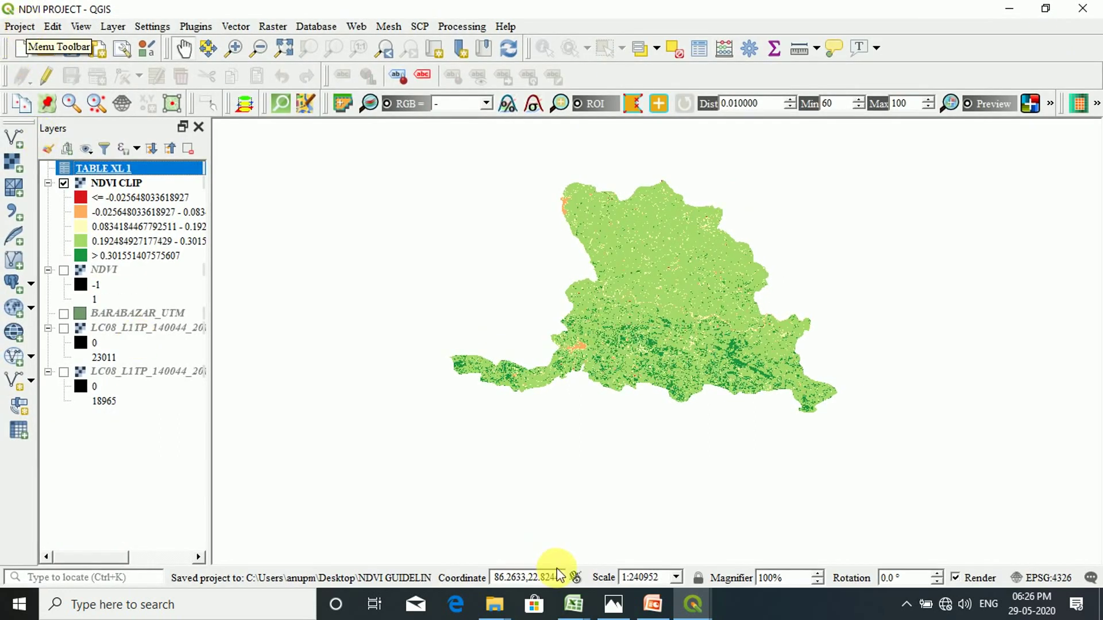
pyautogui.moveTo(692, 600)
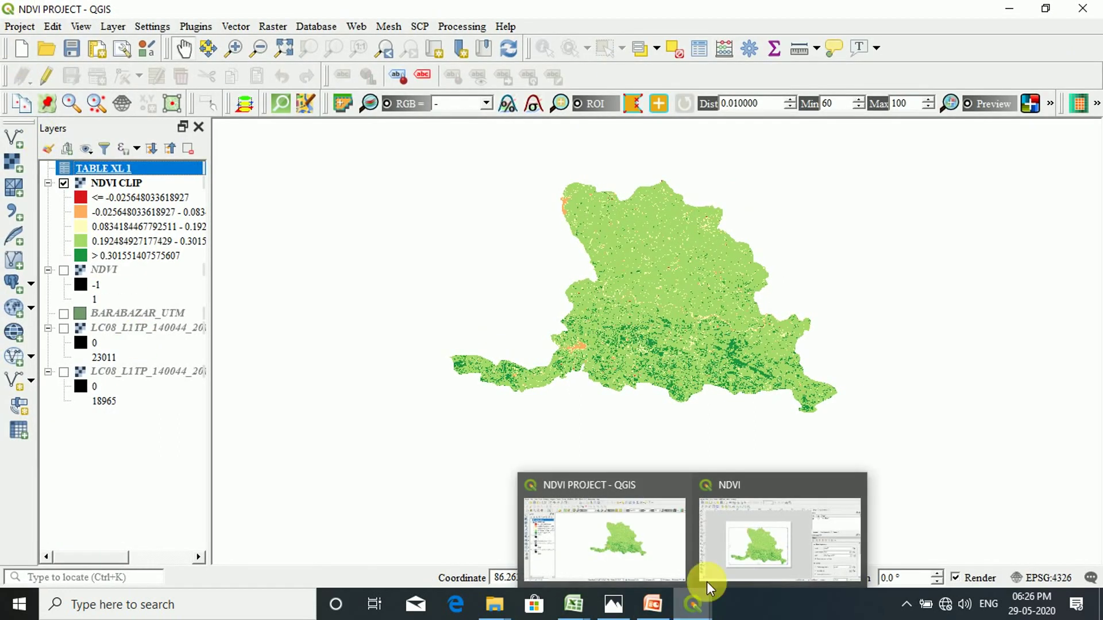
pyautogui.click(759, 538)
pyautogui.click(122, 77)
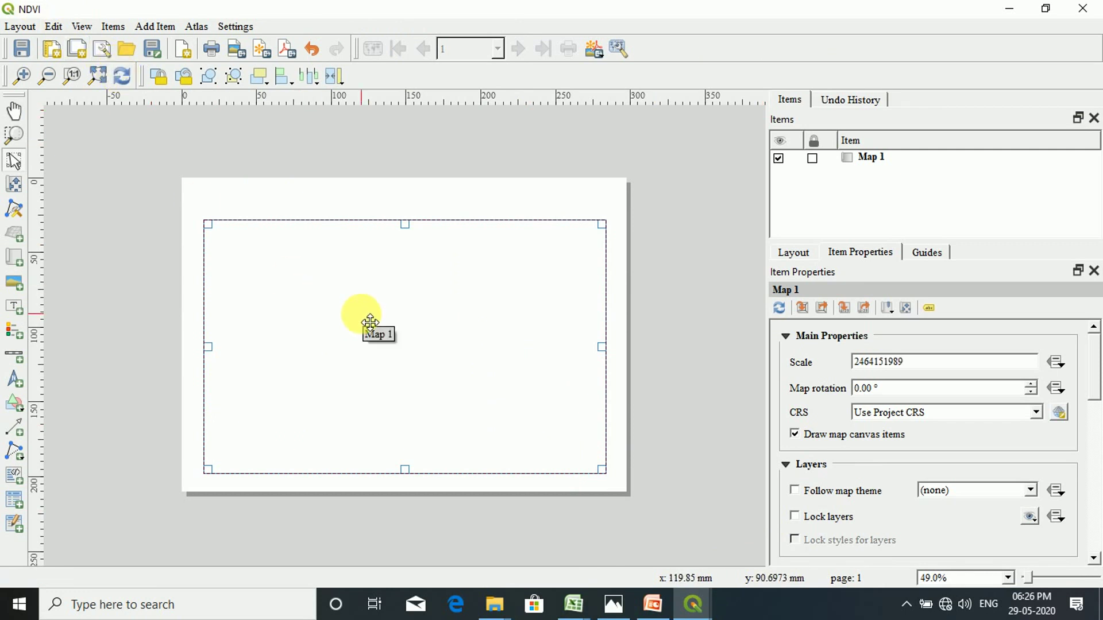
pyautogui.press('Delete')
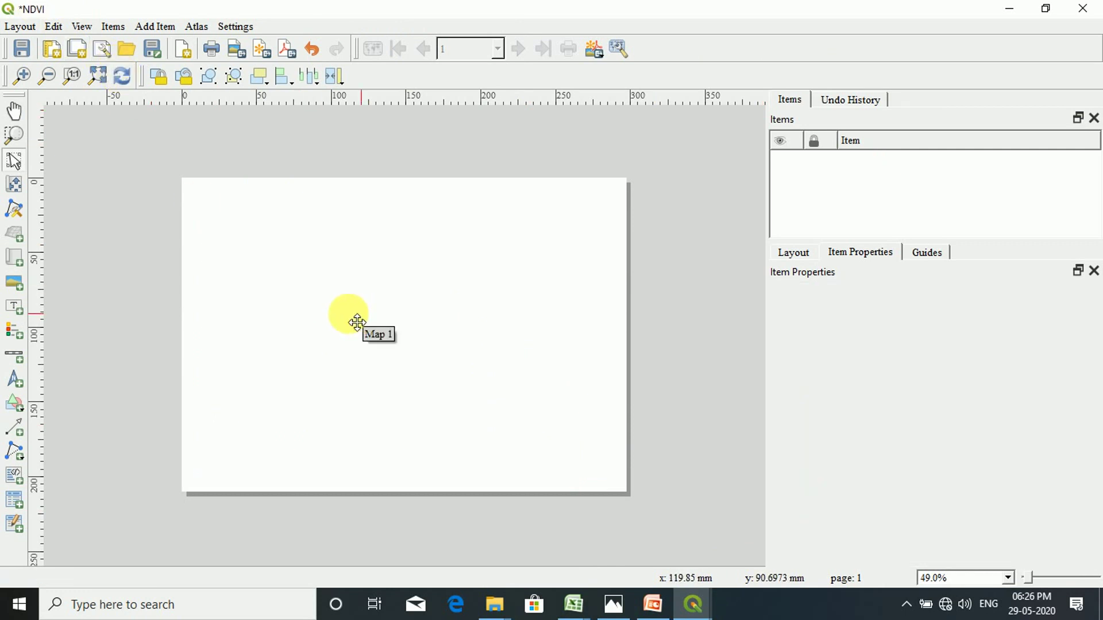
# Add a new map across most of the page below the title space and enlarge its content to scale 128117, centred in the frame.
pyautogui.click(15, 259)
pyautogui.moveTo(199, 229); pyautogui.dragTo(610, 476)
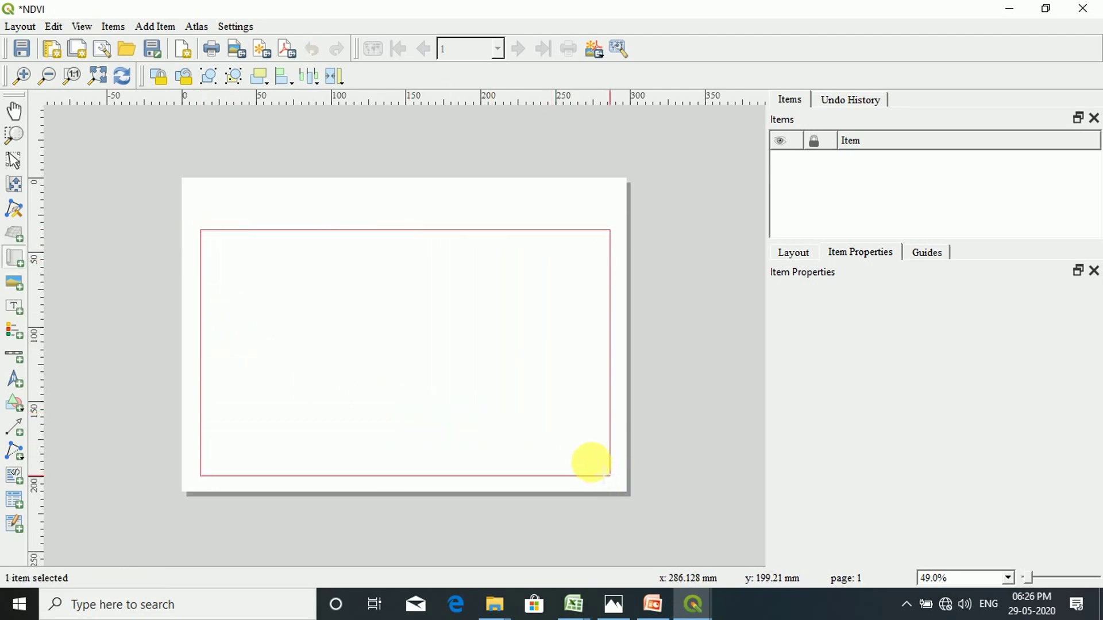
pyautogui.click(14, 184)
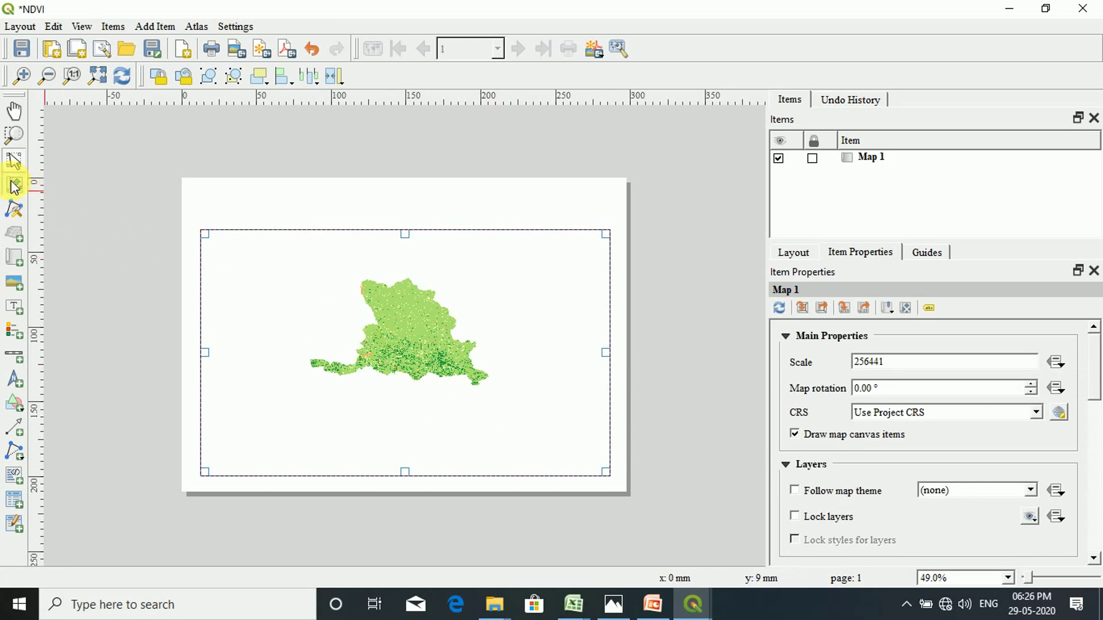
pyautogui.scroll(1, 422, 353)
pyautogui.moveTo(425, 359); pyautogui.dragTo(460, 411)
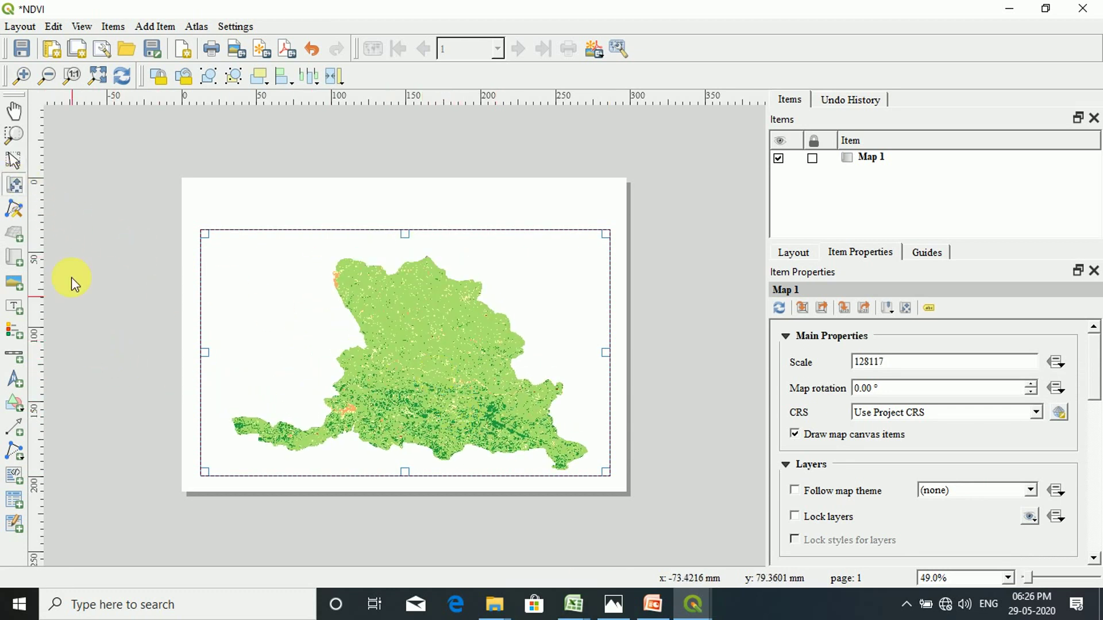
pyautogui.click(13, 163)
pyautogui.click(207, 188)
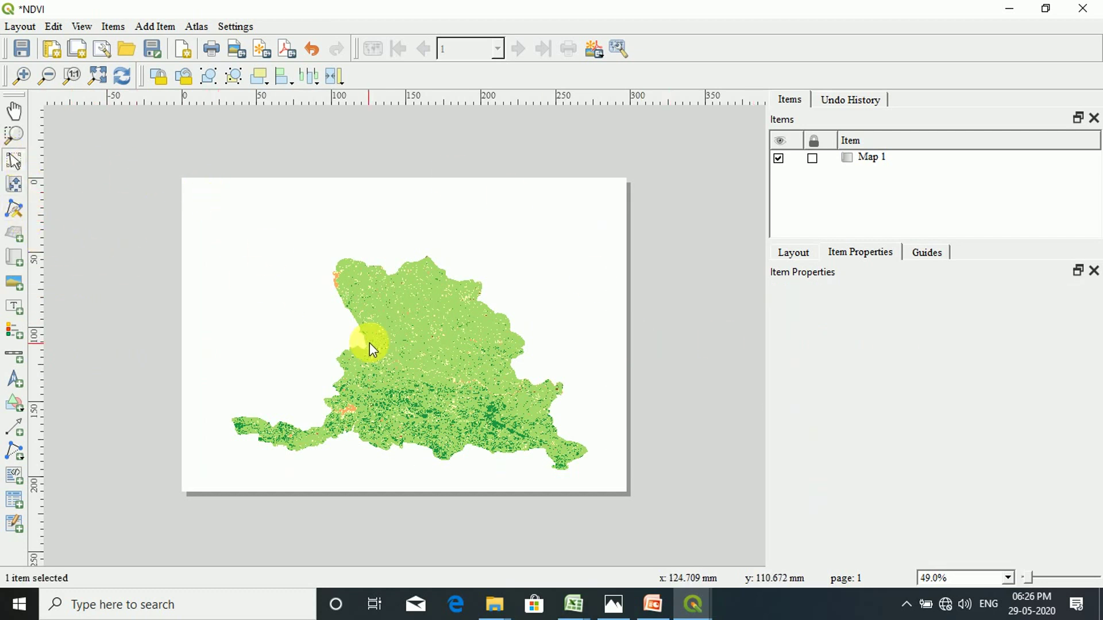
# Add a grid to the map and set its grid type to Frame and annotations only.
pyautogui.click(370, 342)
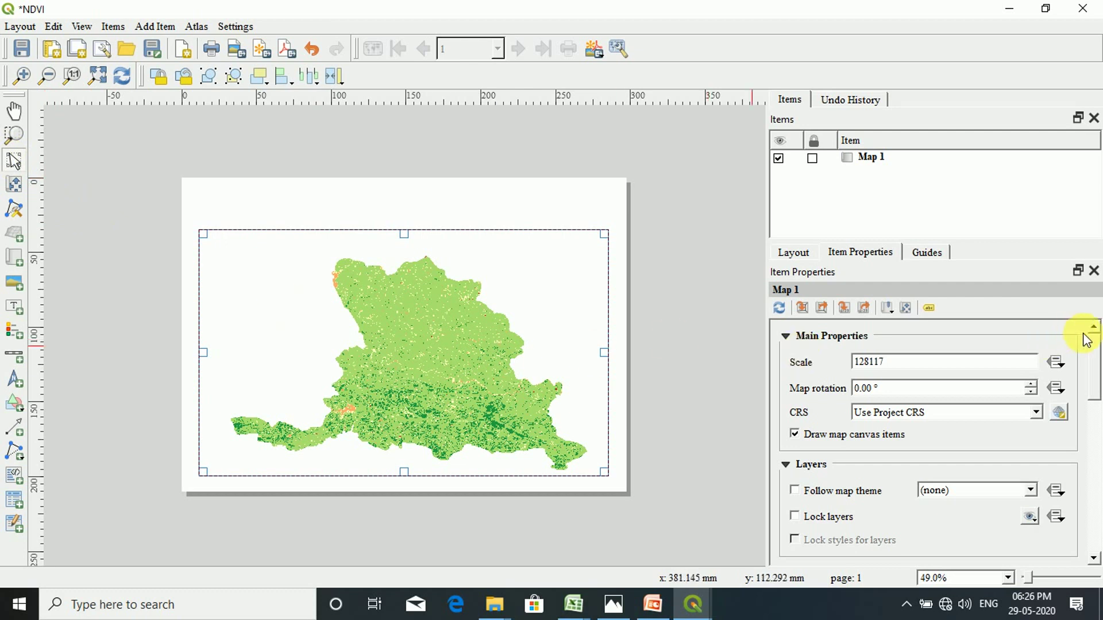
pyautogui.moveTo(1098, 380); pyautogui.dragTo(1099, 466)
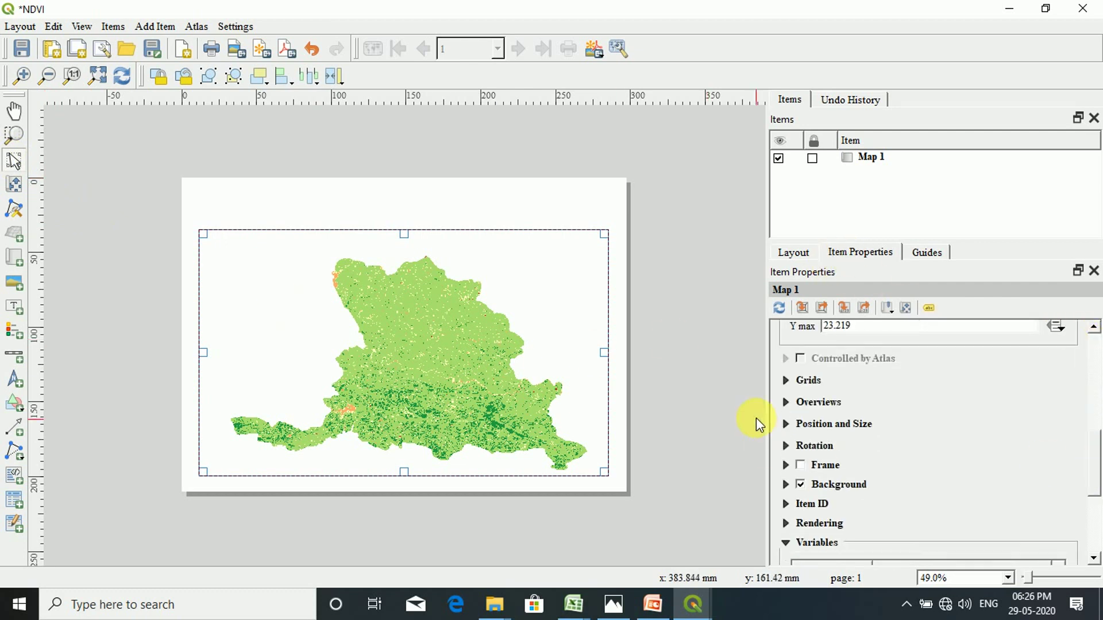
pyautogui.click(791, 381)
pyautogui.click(818, 405)
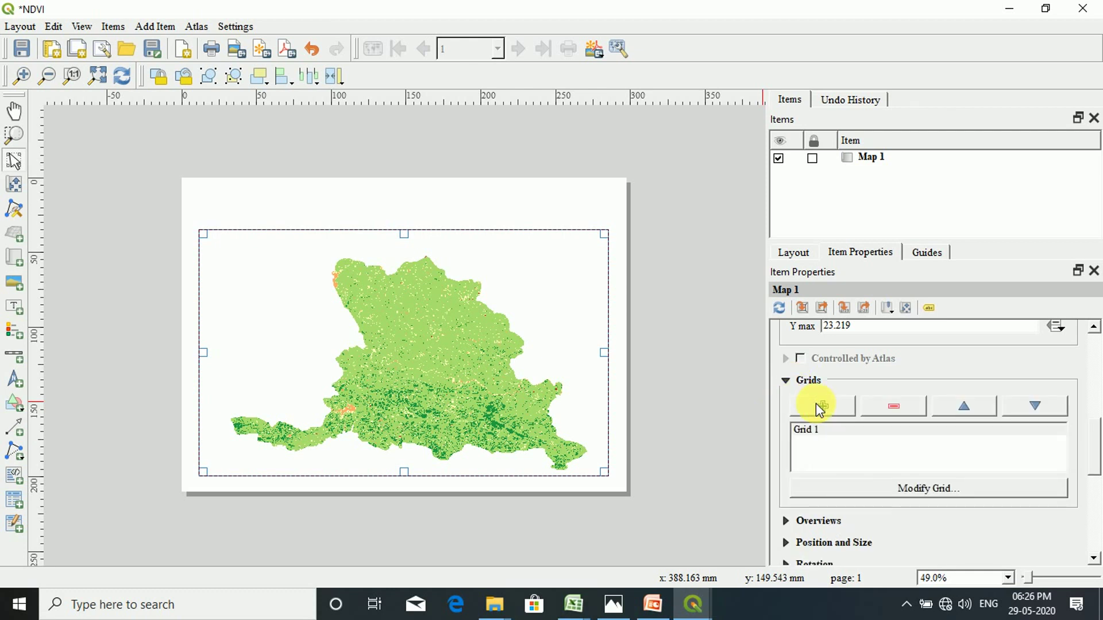
pyautogui.click(936, 491)
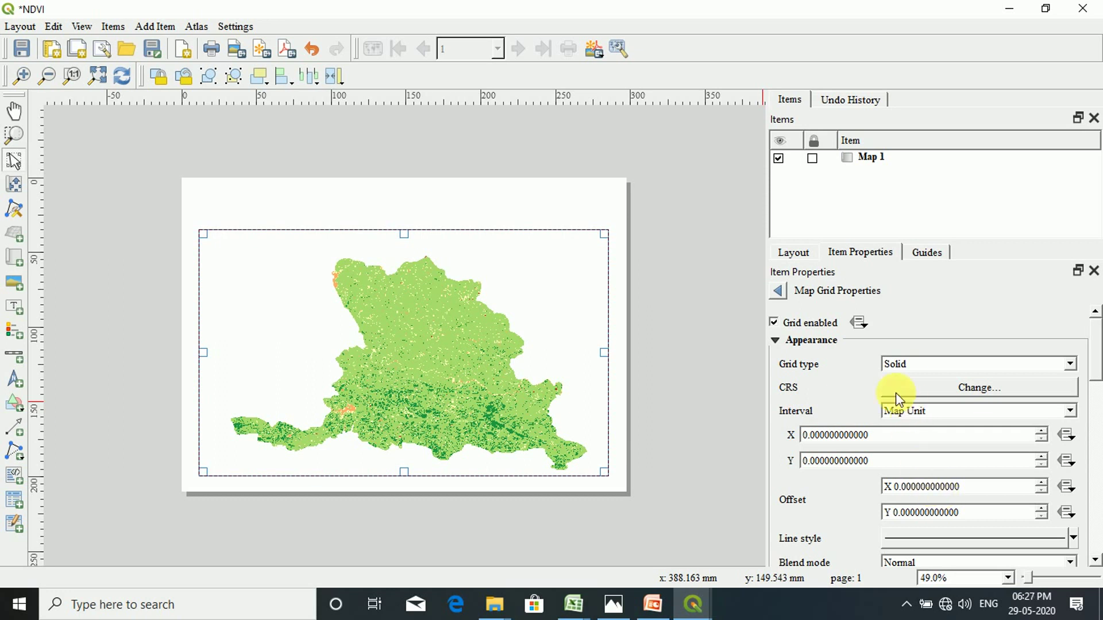
pyautogui.click(1071, 363)
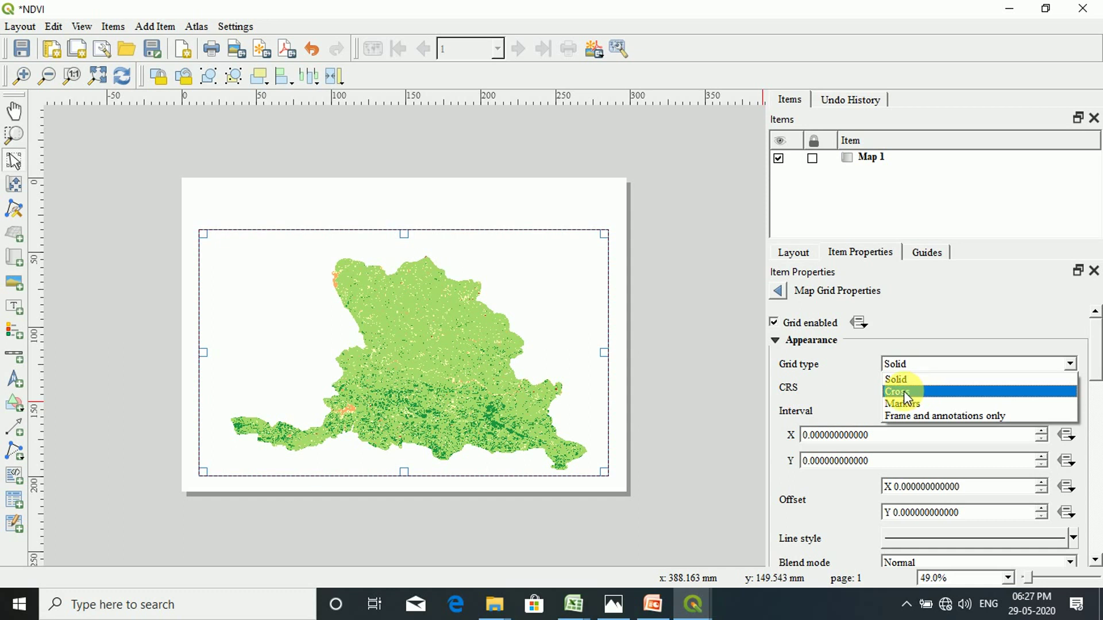
pyautogui.click(906, 414)
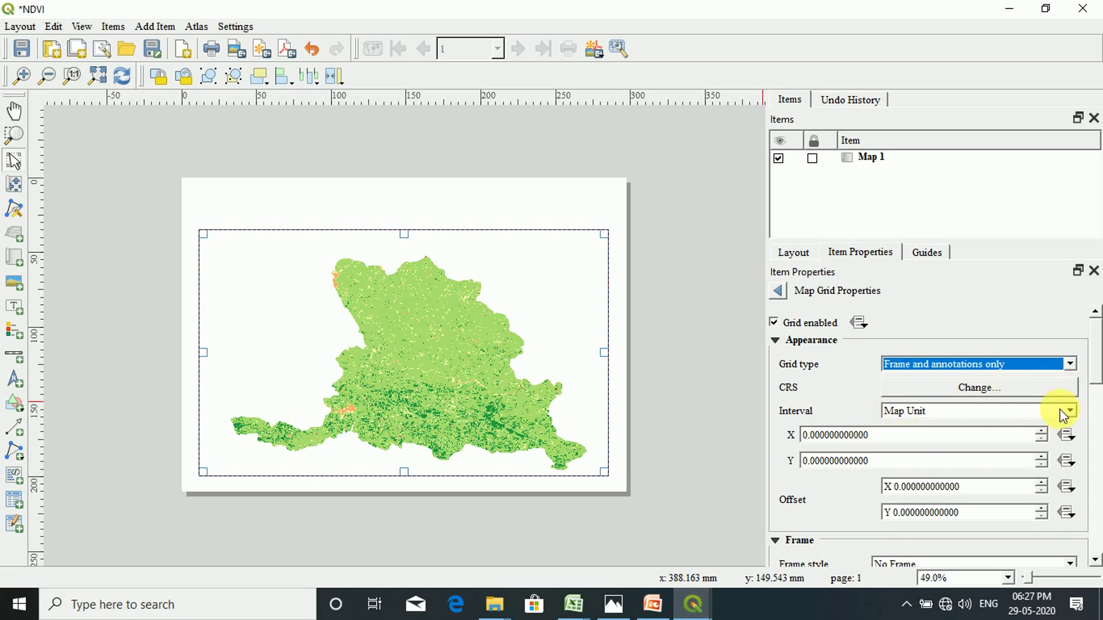
# Set the grid interval to 0.1 map units in X and Y and the grid frame style to Interior Ticks.
pyautogui.moveTo(1096, 353); pyautogui.dragTo(1098, 379)
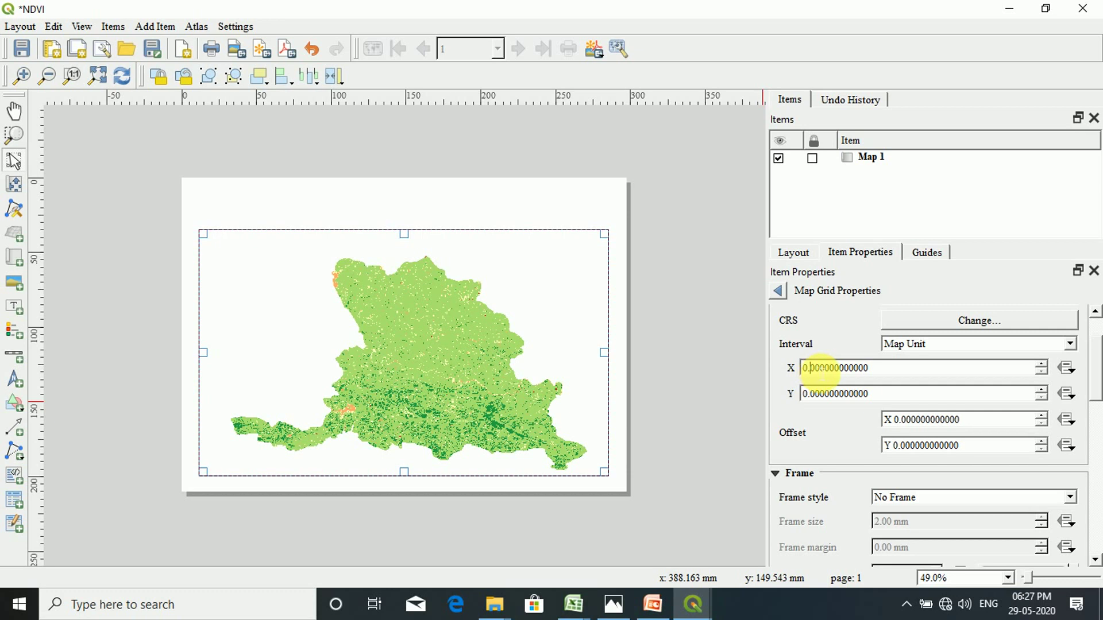
pyautogui.write('1')
pyautogui.click(813, 394)
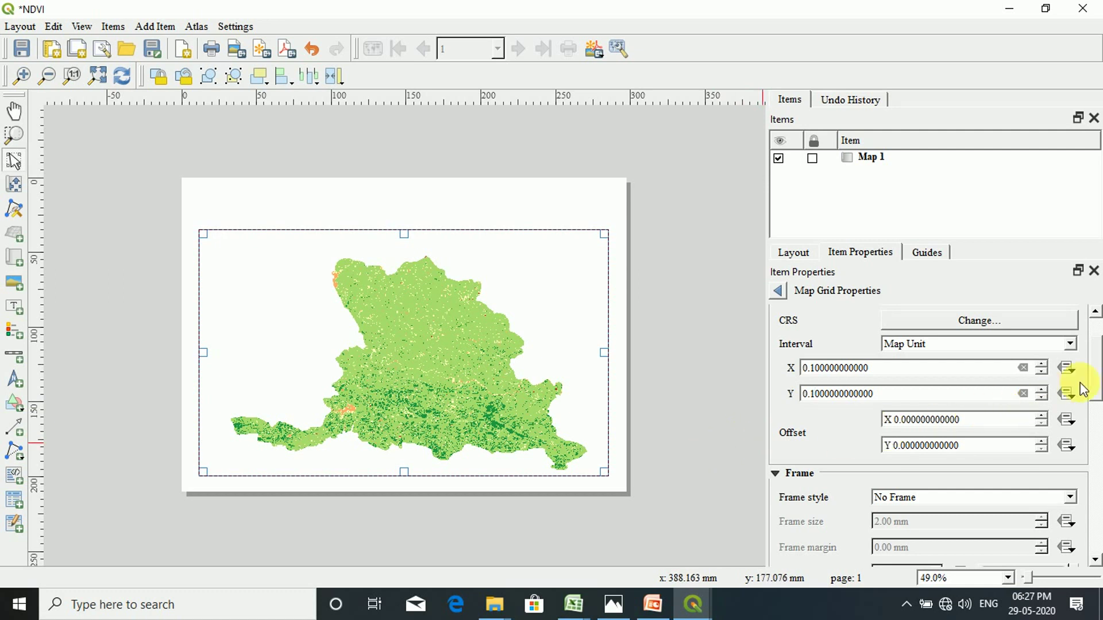
pyautogui.moveTo(1096, 374); pyautogui.dragTo(1097, 403)
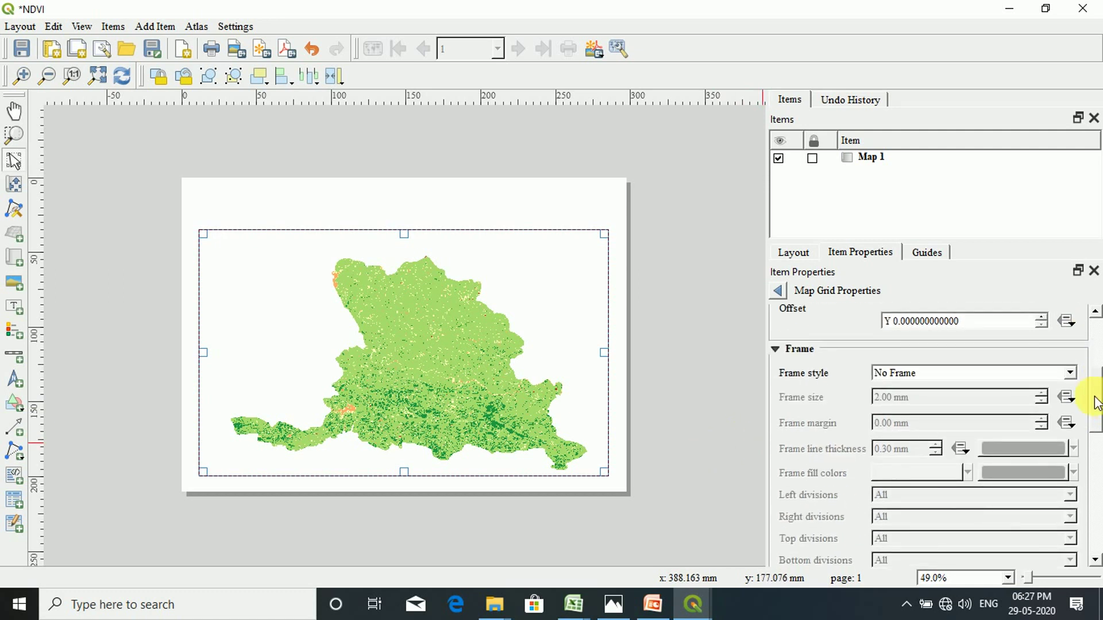
pyautogui.click(1070, 373)
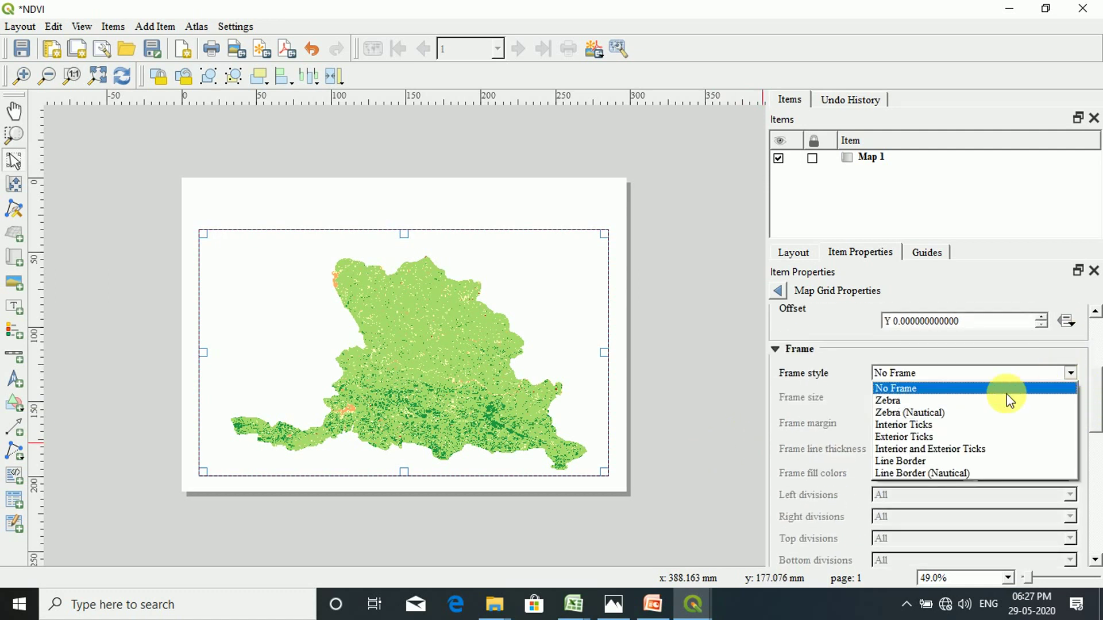
pyautogui.click(909, 426)
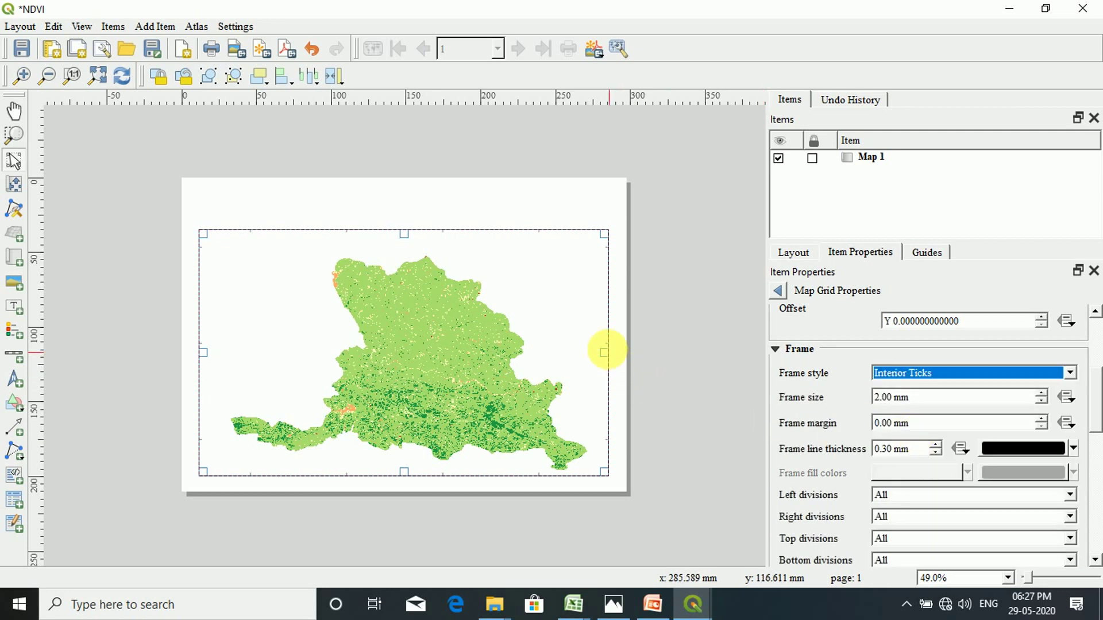
# Enable the grid coordinates and set their format to Degree, Minute with Suffix.
pyautogui.moveTo(1090, 401); pyautogui.dragTo(1097, 472)
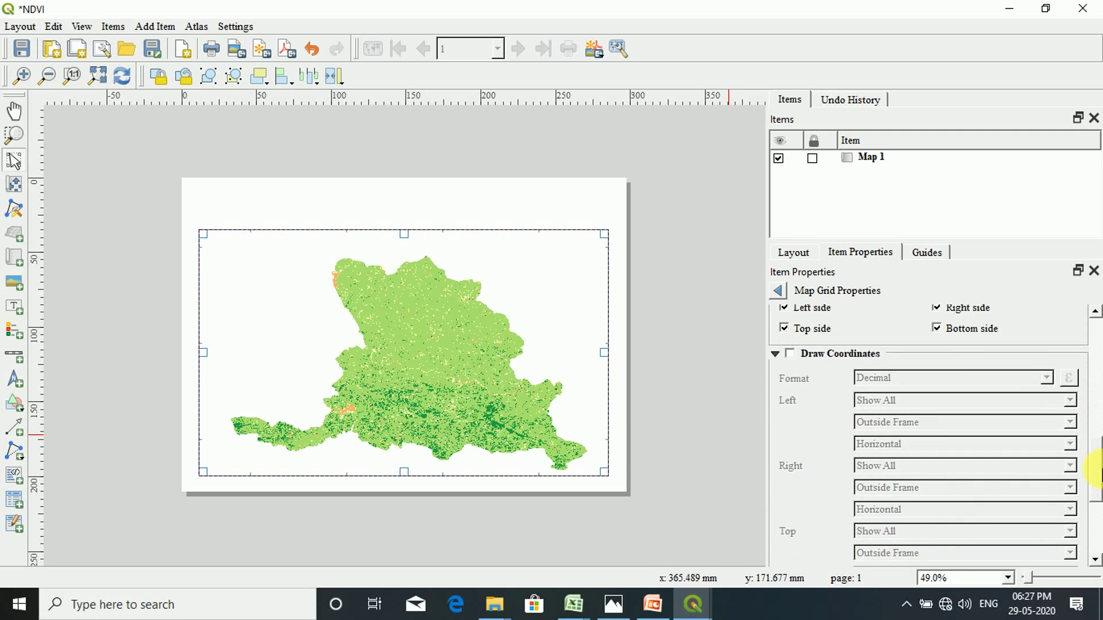
pyautogui.click(791, 354)
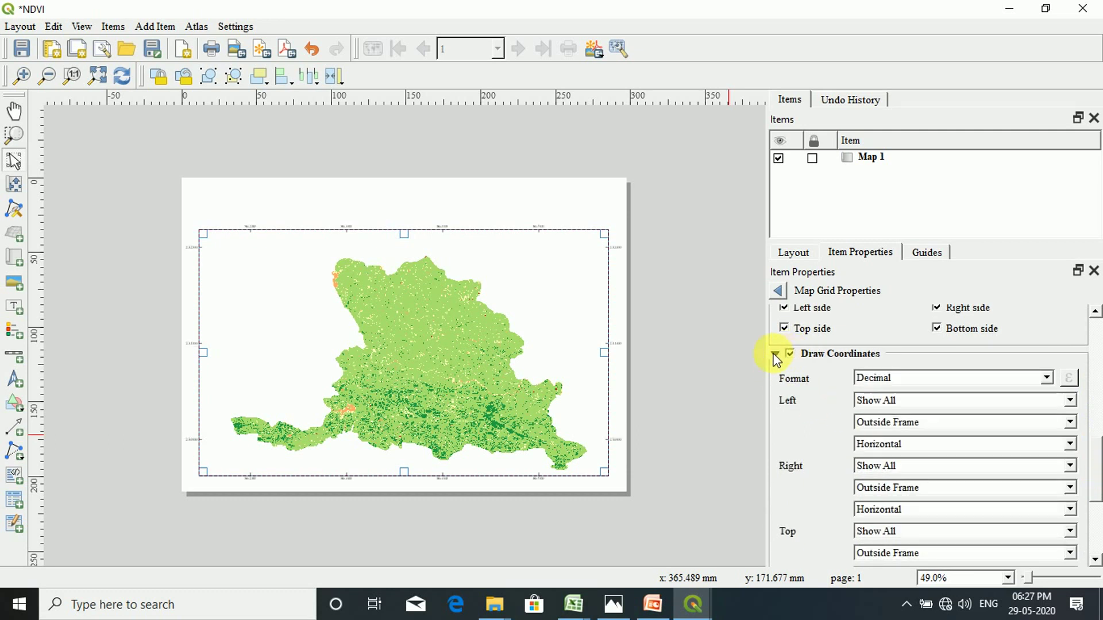
pyautogui.scroll(3, 199, 480)
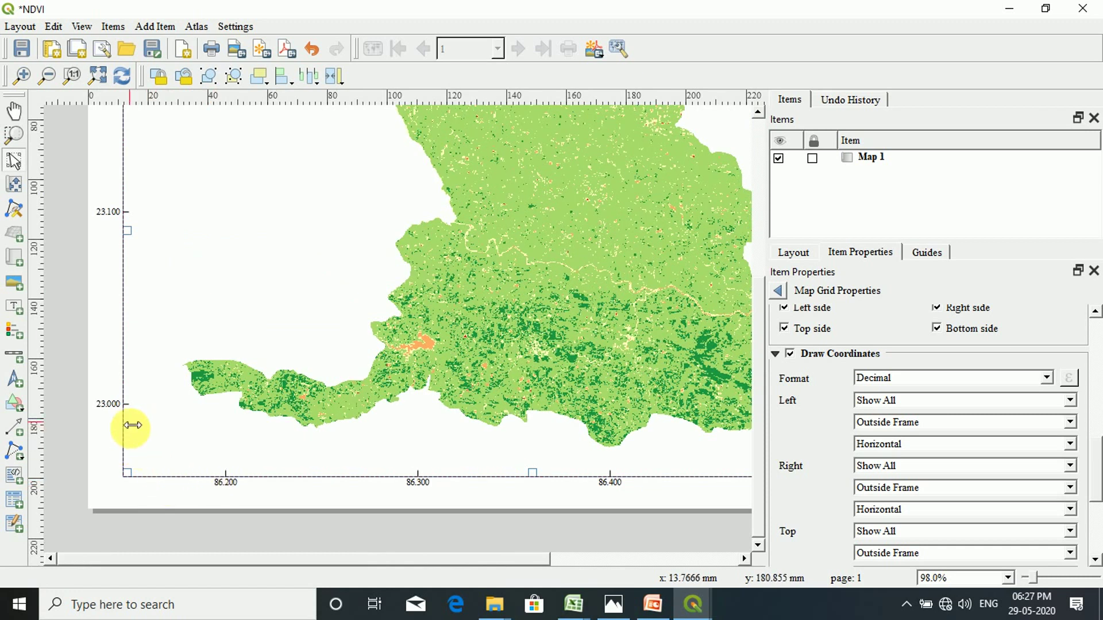
pyautogui.click(1046, 378)
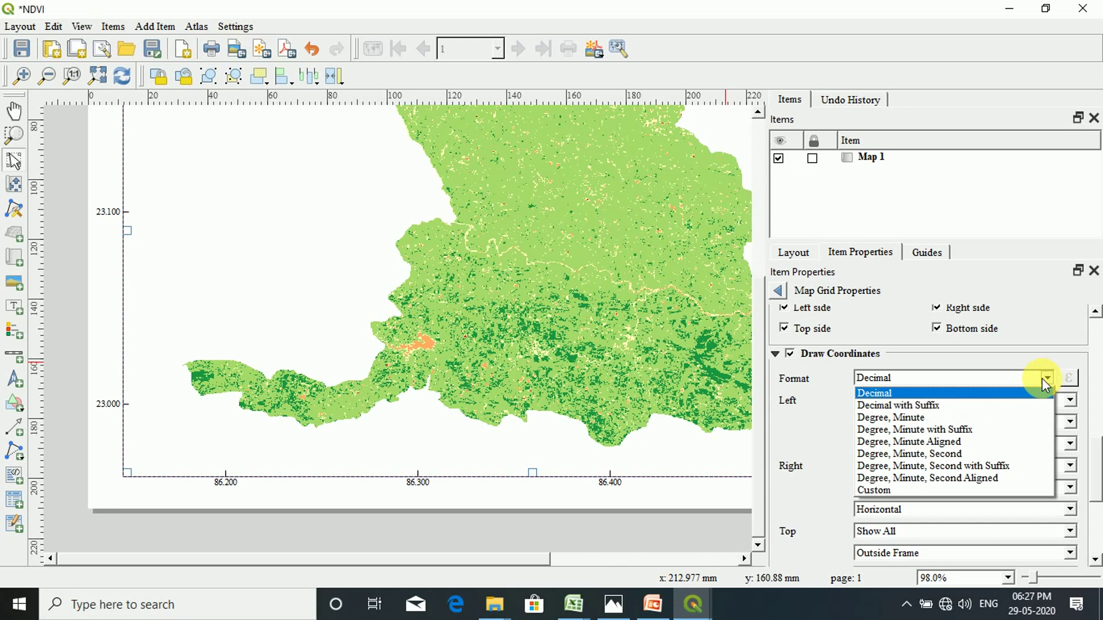
pyautogui.click(914, 430)
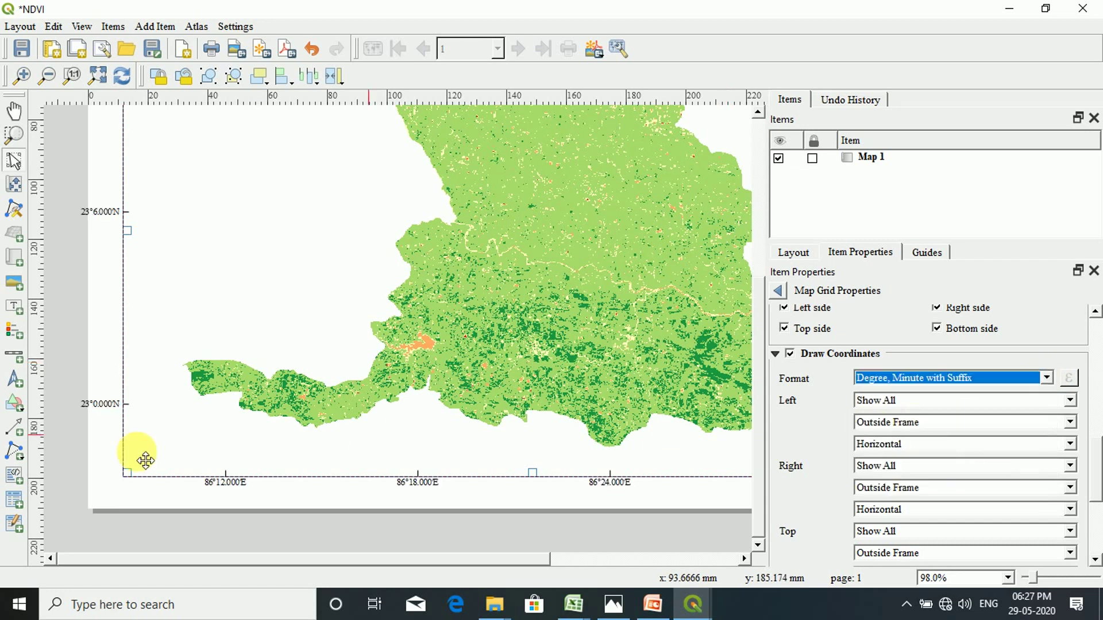
# Reduce the coordinate precision of the grid labels to 0.
pyautogui.moveTo(1097, 465); pyautogui.dragTo(1098, 518)
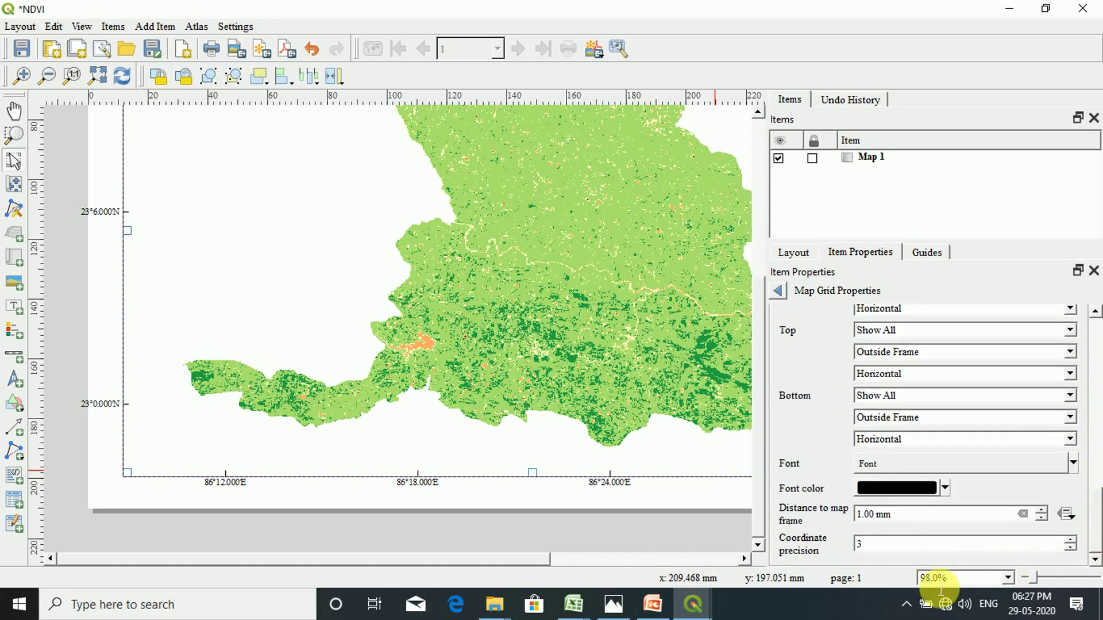
pyautogui.click(1068, 549)
pyautogui.click(1069, 549)
pyautogui.click(1068, 548)
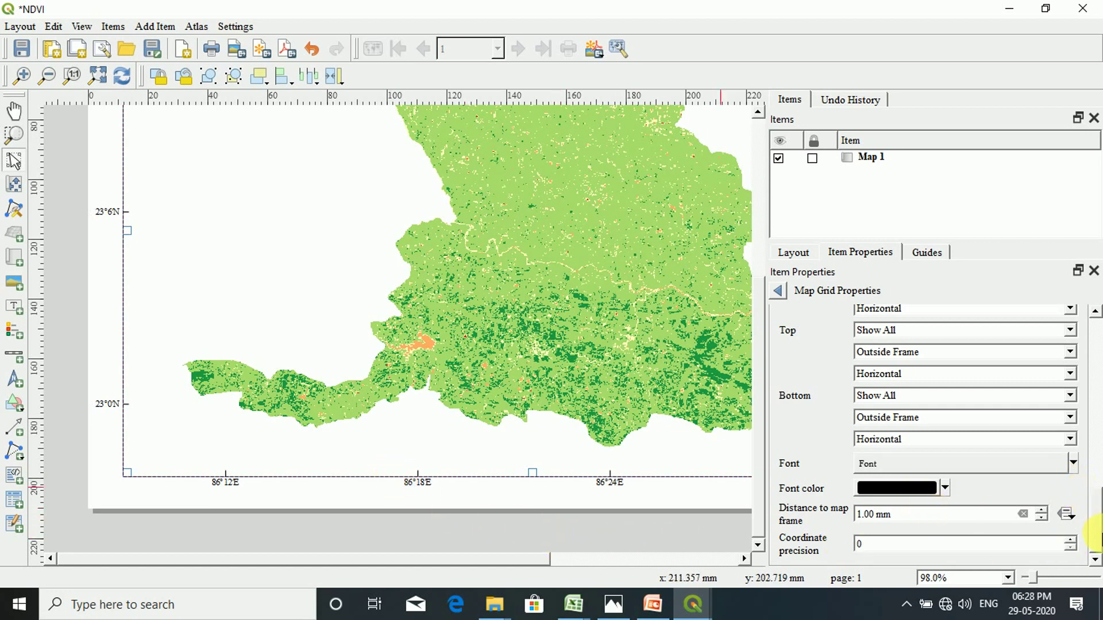
# Set the grid coordinates on the map's left and right sides to Show Latitude Only.
pyautogui.click(1095, 322)
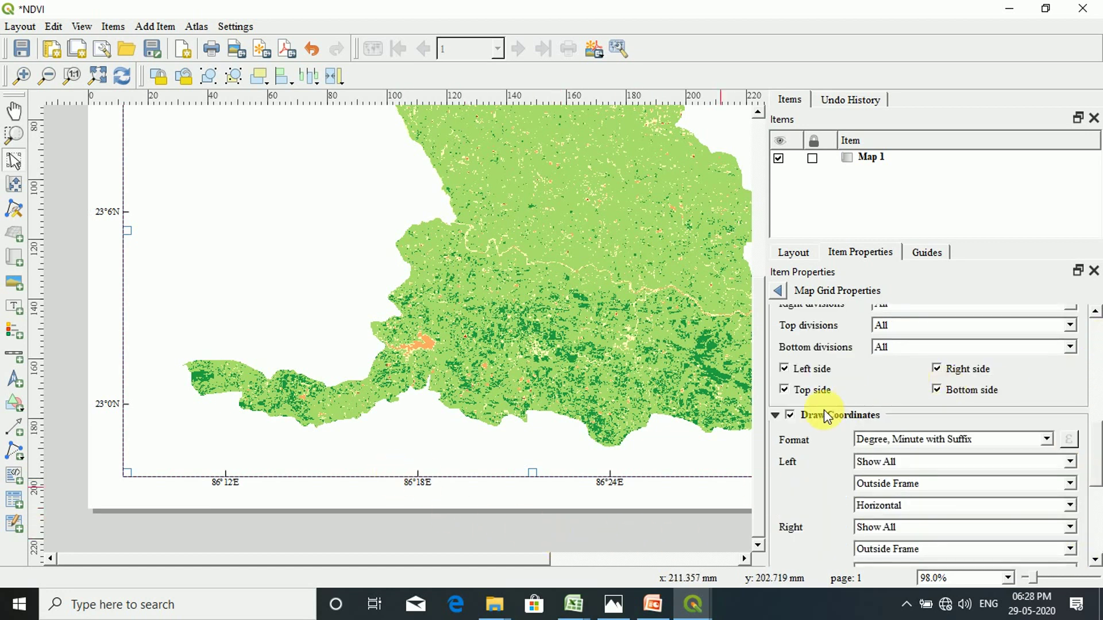
pyautogui.moveTo(1097, 472)
pyautogui.mouseDown()
pyautogui.moveTo(1091, 460)
pyautogui.moveTo(1091, 476)
pyautogui.mouseUp()
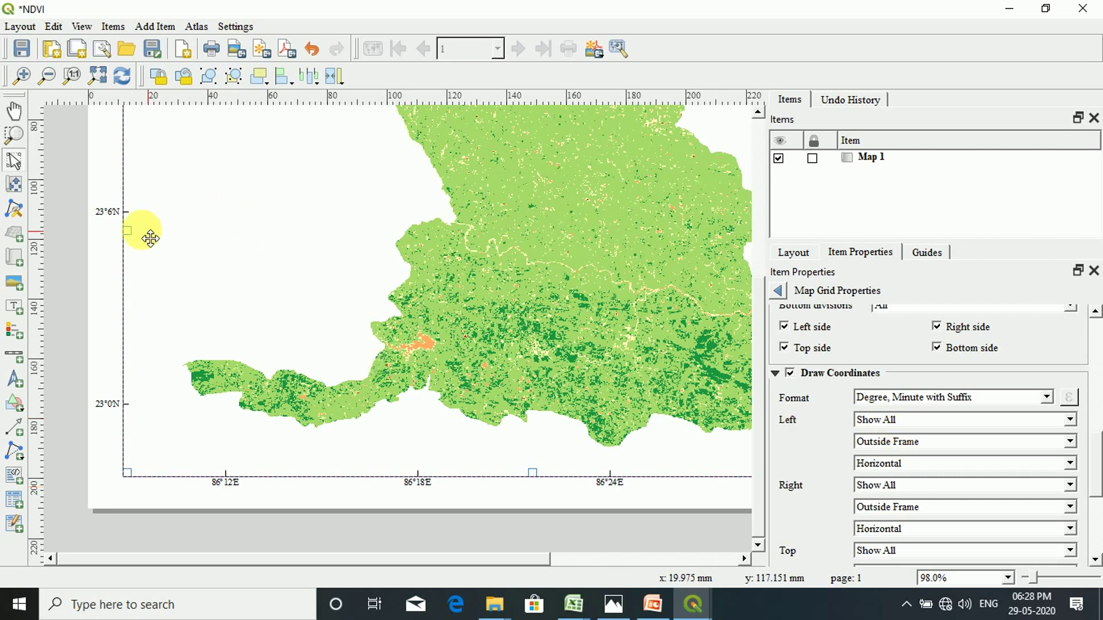
pyautogui.scroll(-1, 302, 308)
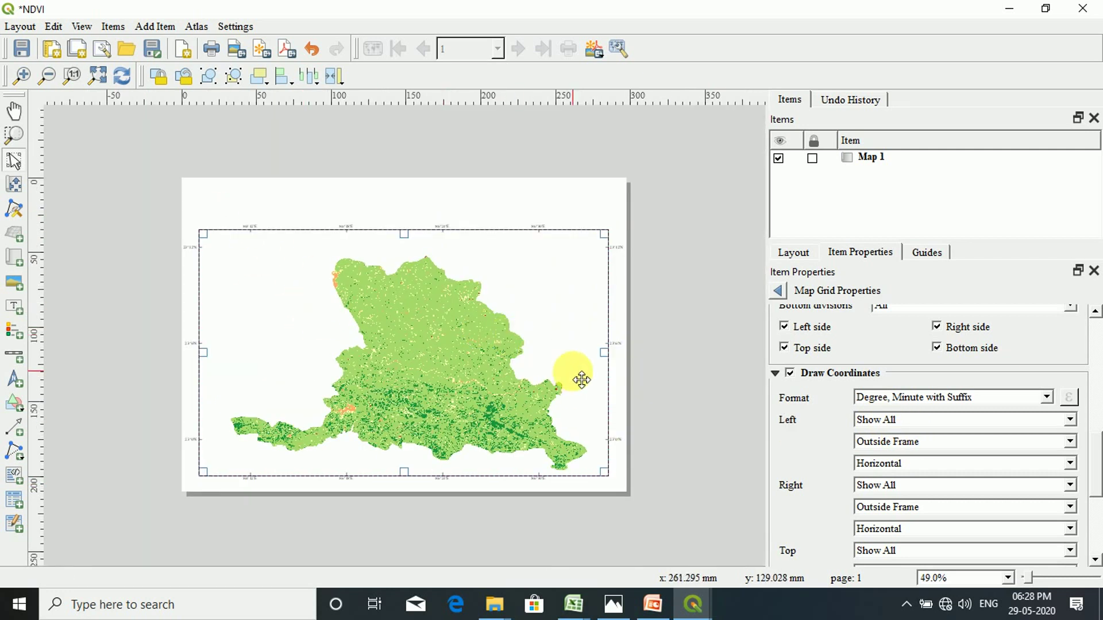
pyautogui.scroll(1, 582, 380)
pyautogui.scroll(-1, 582, 380)
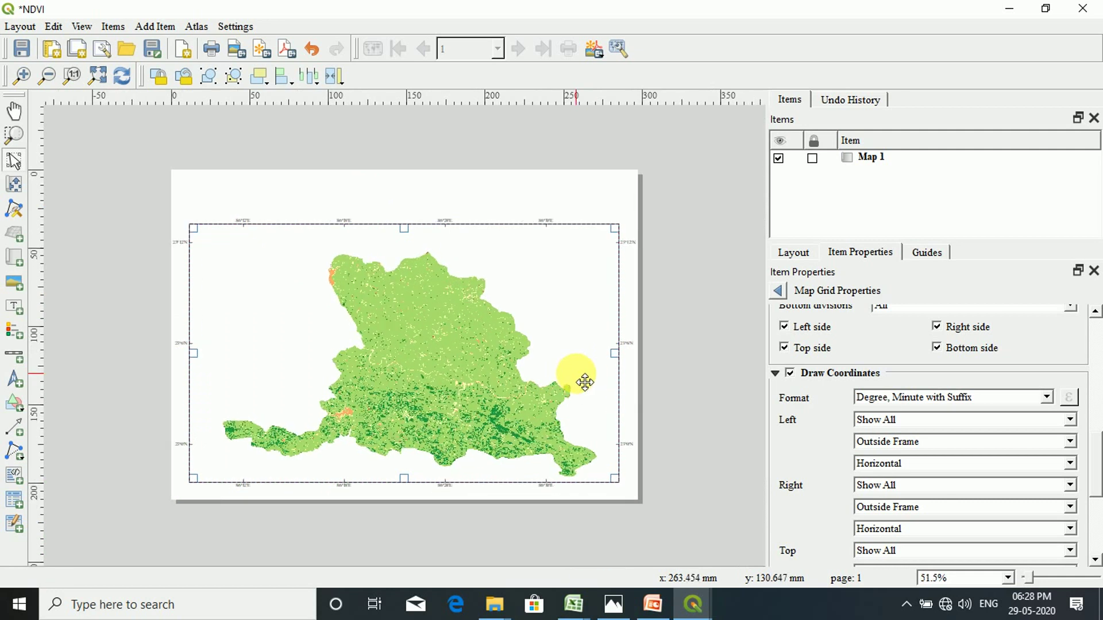
pyautogui.scroll(1, 584, 382)
pyautogui.scroll(1, 584, 382)
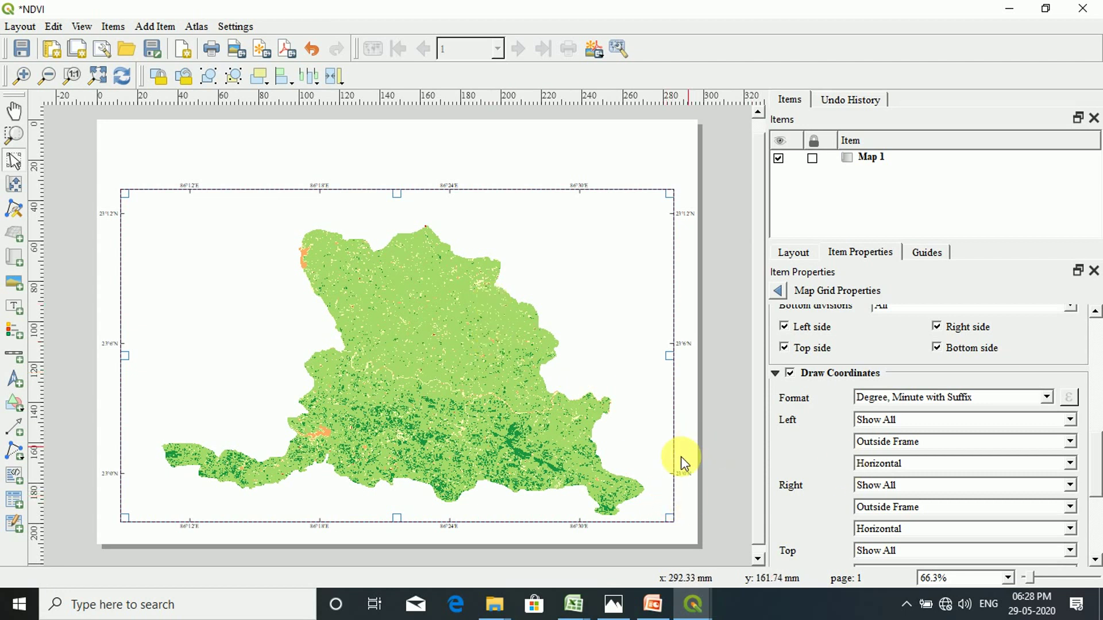
pyautogui.click(894, 425)
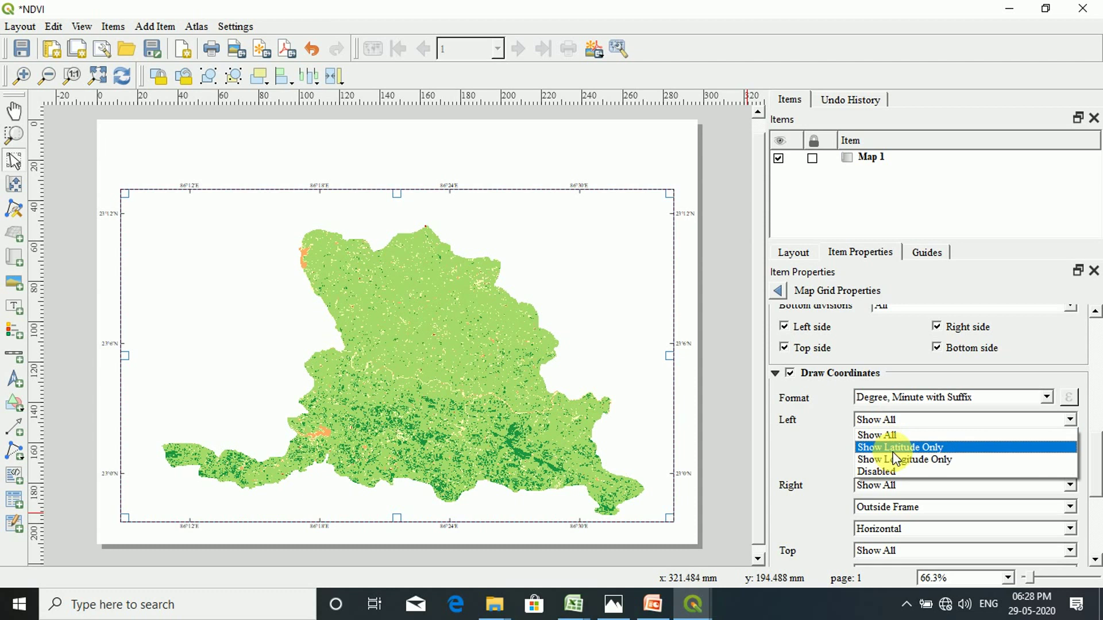
pyautogui.click(899, 448)
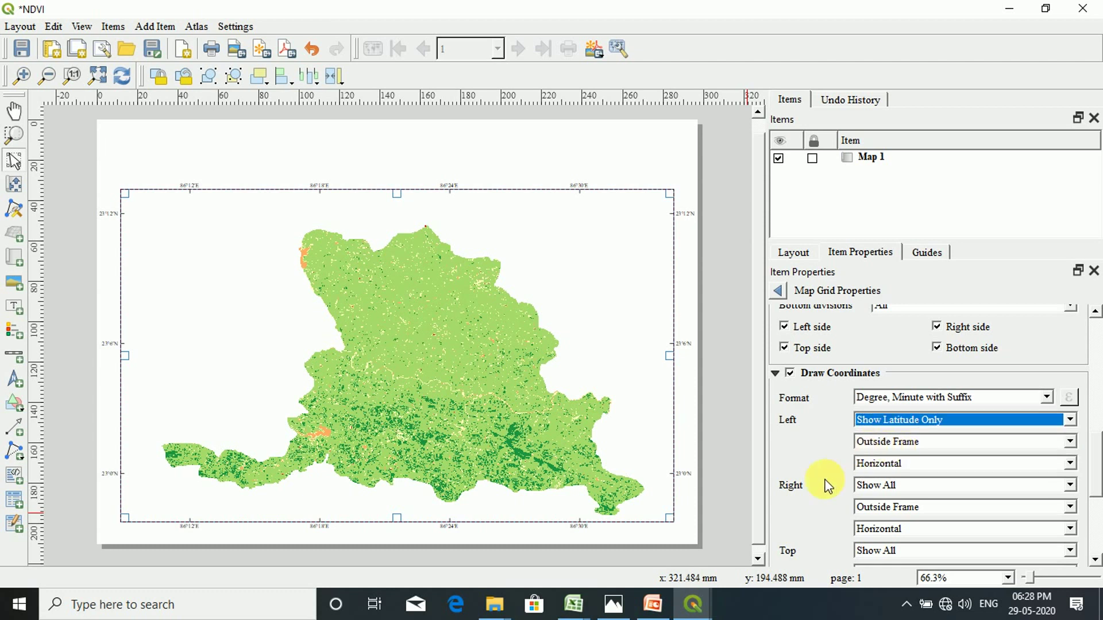
pyautogui.click(891, 488)
pyautogui.click(896, 513)
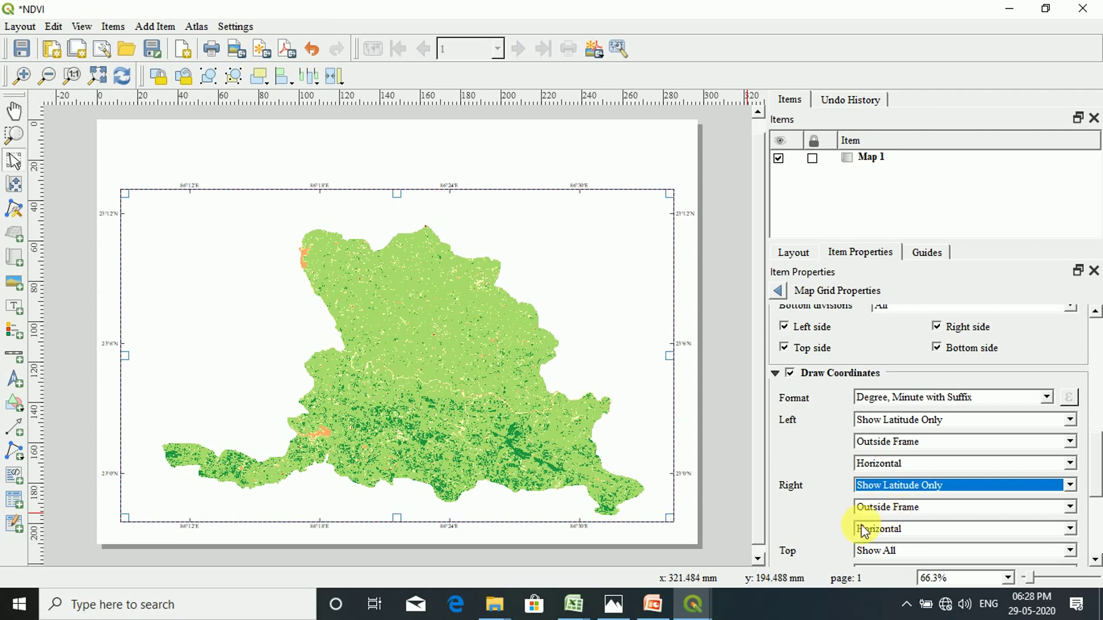
# Keep the right grid labels outside the frame and set the right and left label orientation to Vertical Ascending.
pyautogui.click(901, 507)
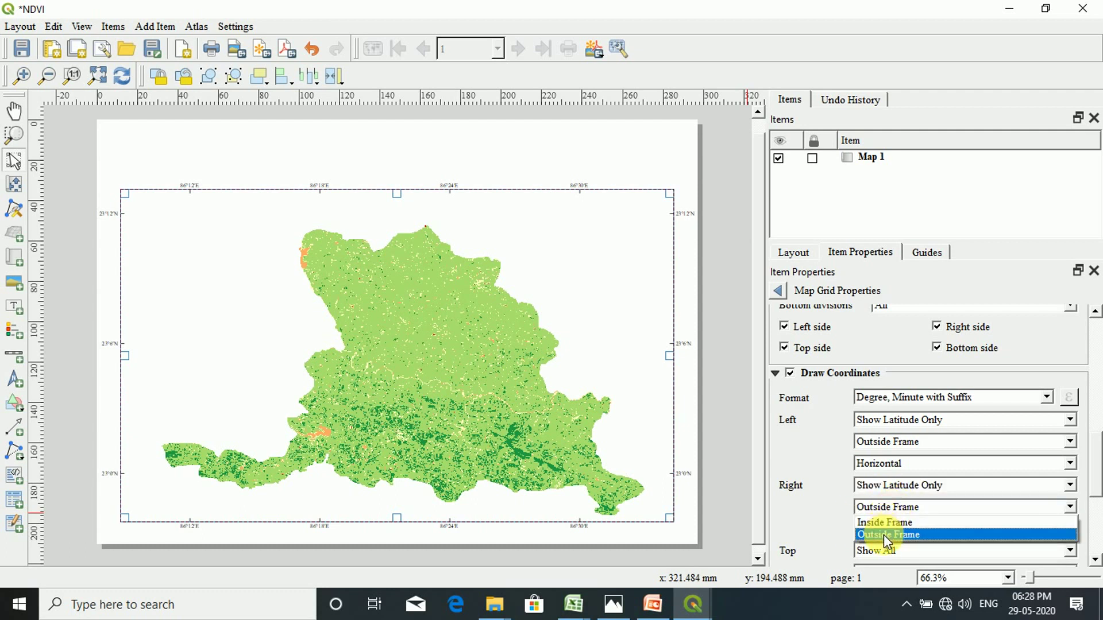
pyautogui.click(883, 535)
pyautogui.click(874, 531)
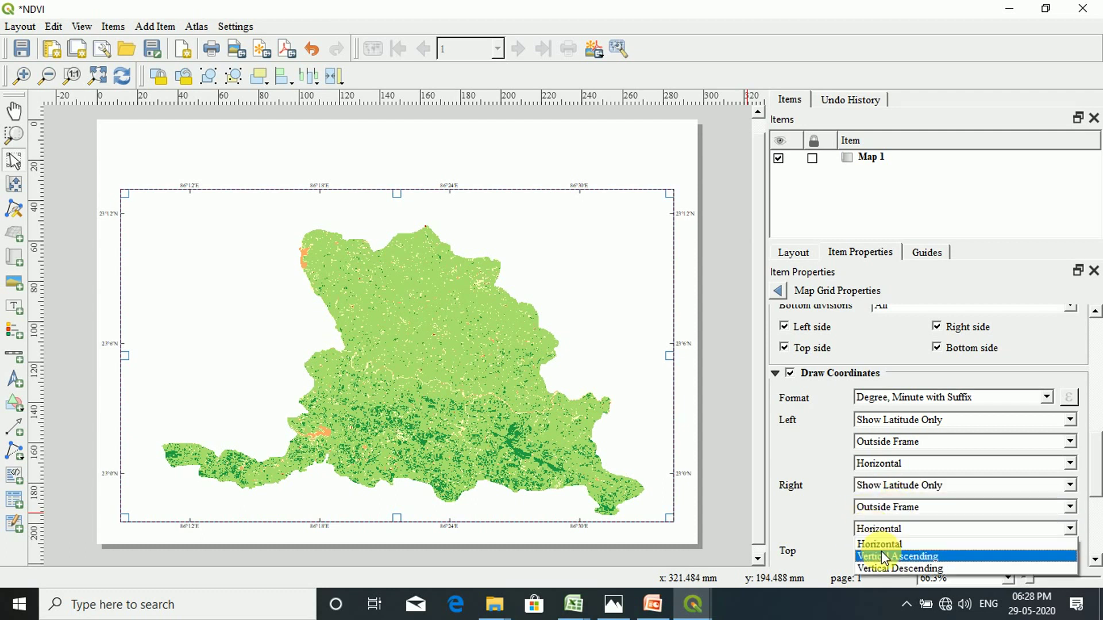
pyautogui.click(876, 555)
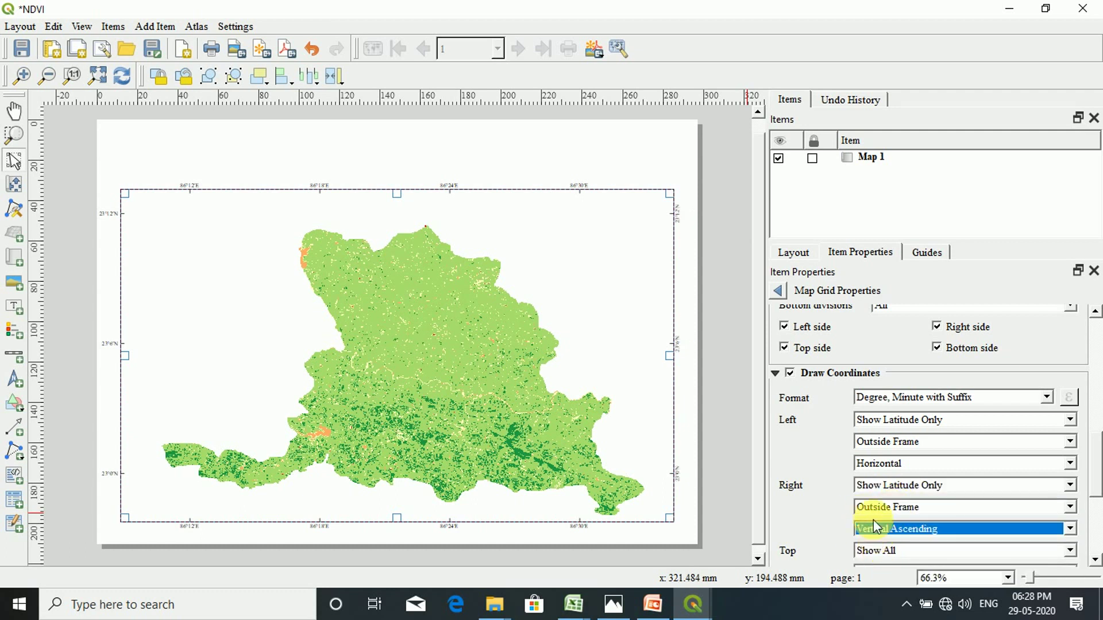
pyautogui.click(889, 464)
pyautogui.click(879, 490)
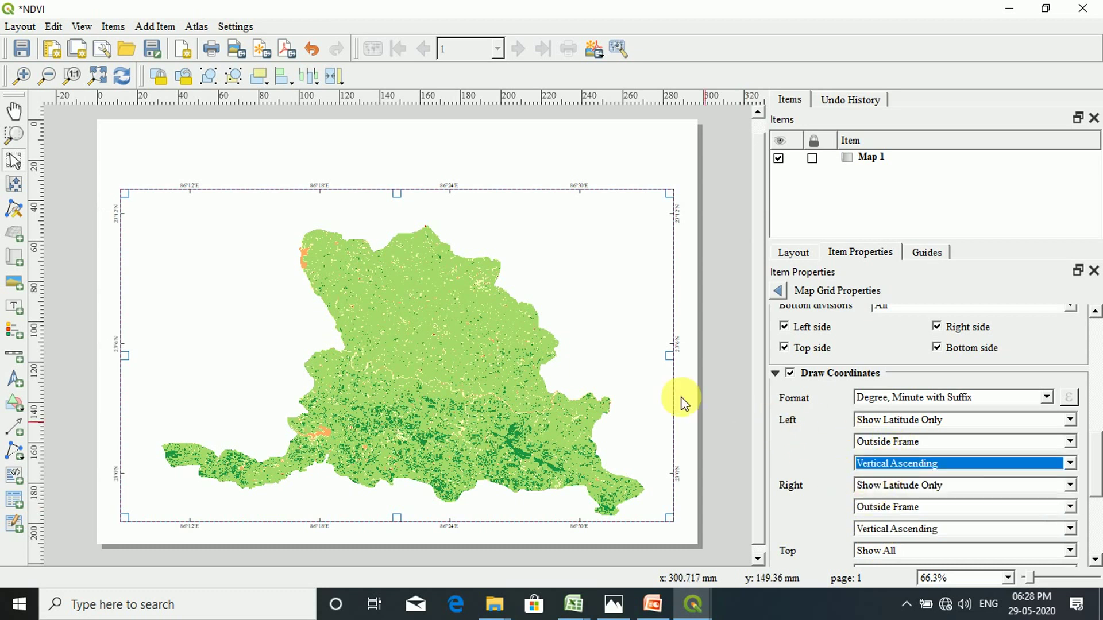
# Set the grid coordinates on the map's top and bottom sides to Show Longitude Only.
pyautogui.moveTo(1095, 451); pyautogui.dragTo(1097, 498)
pyautogui.click(879, 387)
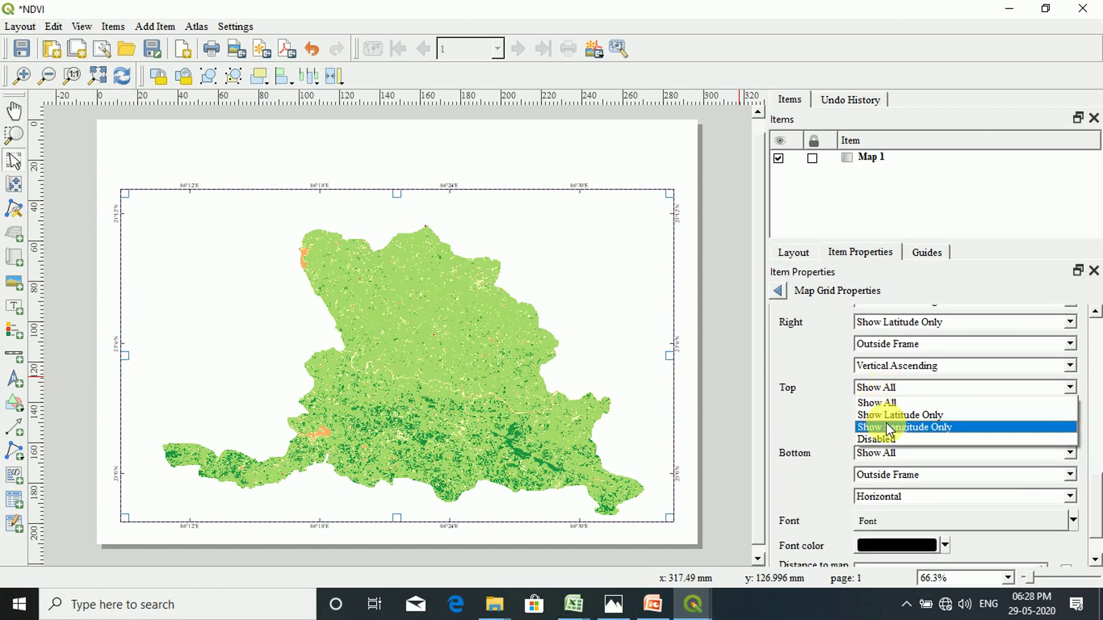
pyautogui.click(889, 427)
pyautogui.click(884, 453)
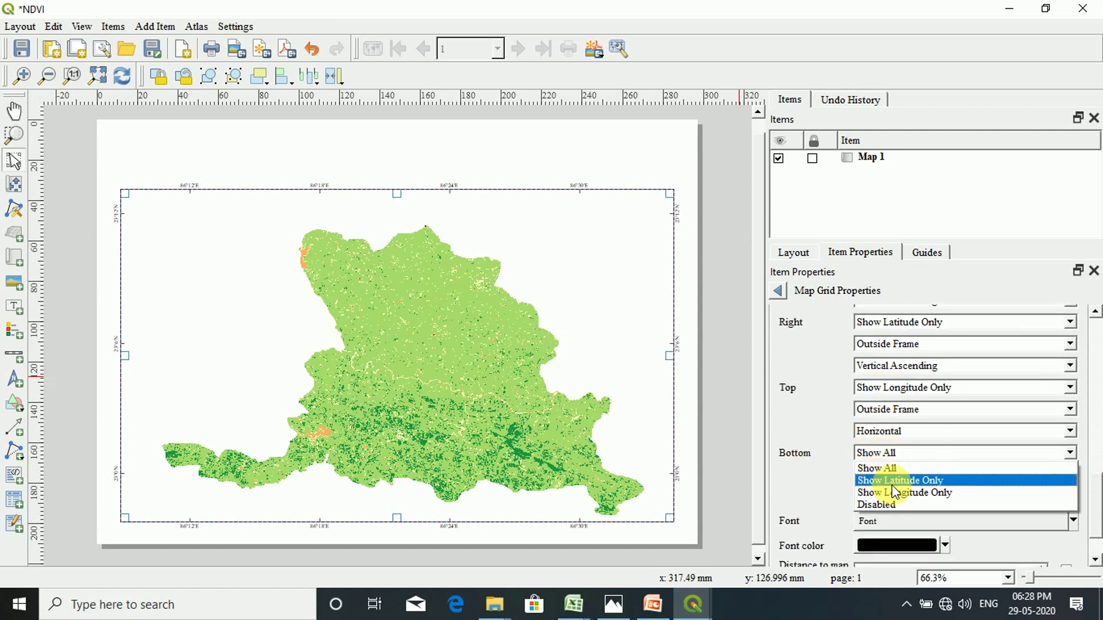
pyautogui.click(900, 493)
# Set the grid label font size to 9.
pyautogui.moveTo(1097, 498); pyautogui.dragTo(1097, 520)
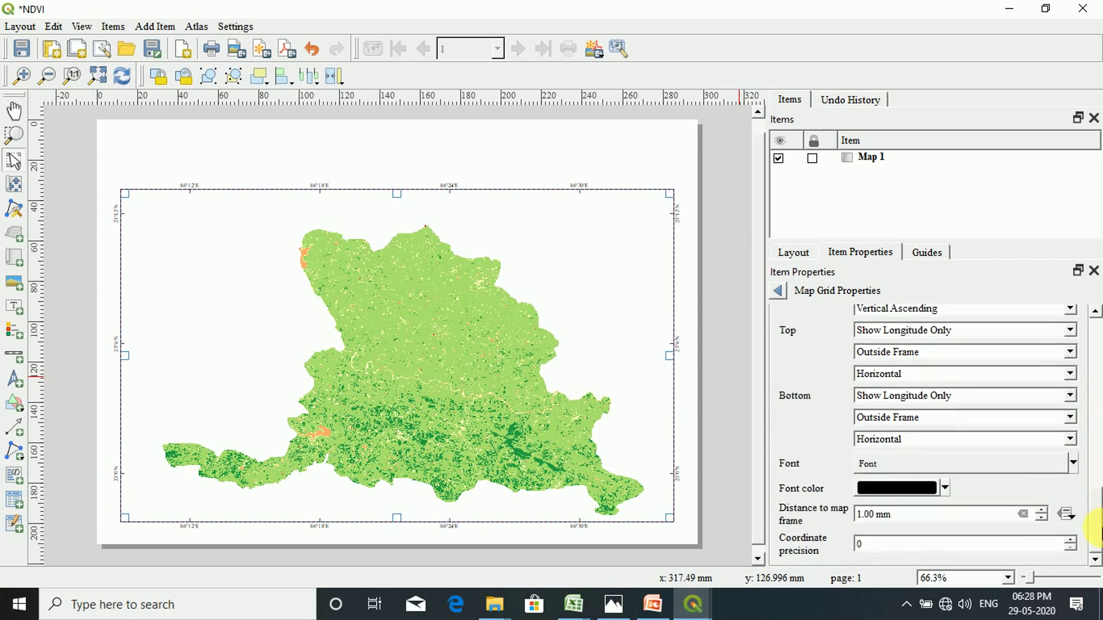
pyautogui.click(881, 459)
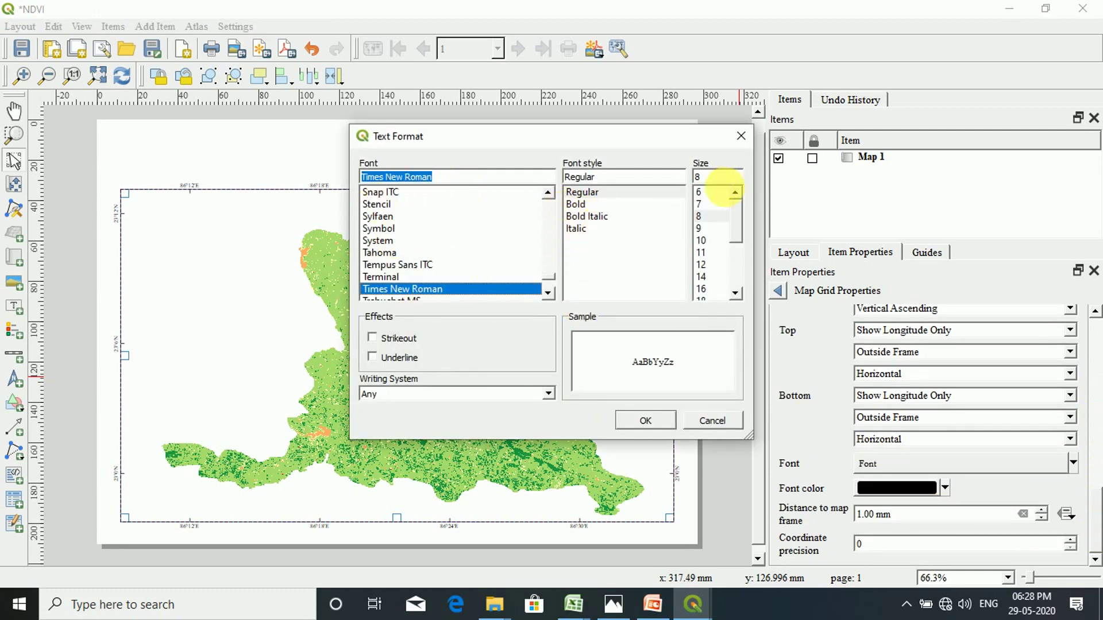
pyautogui.click(700, 230)
pyautogui.click(646, 420)
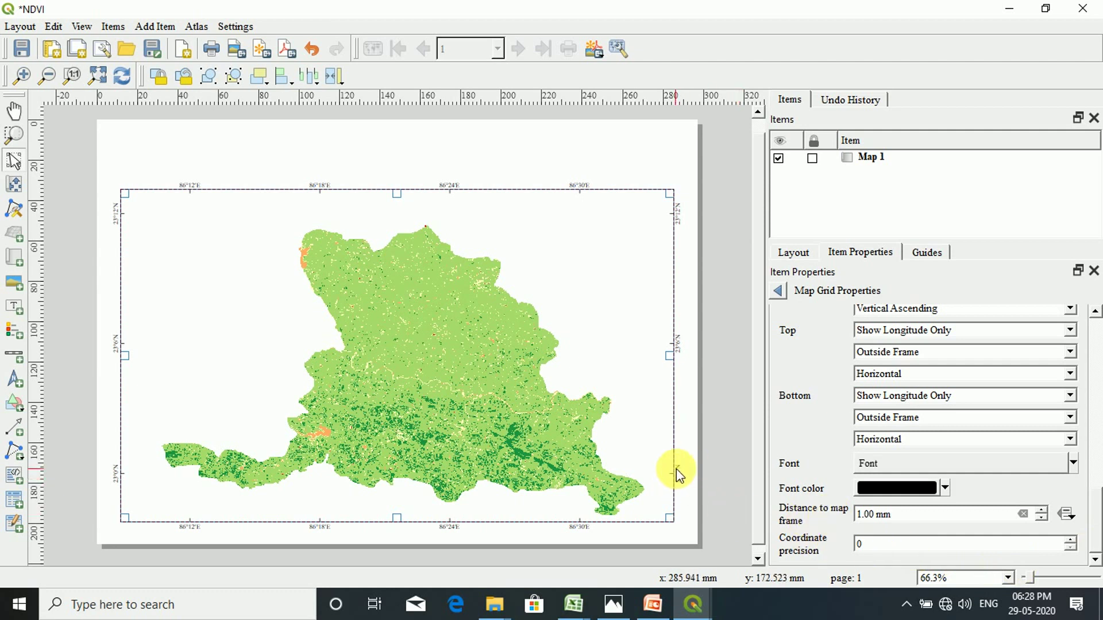
# Leave the grid settings, enable the frame around Map 1, and deselect the map.
pyautogui.moveTo(1094, 522); pyautogui.dragTo(1094, 315)
pyautogui.click(778, 291)
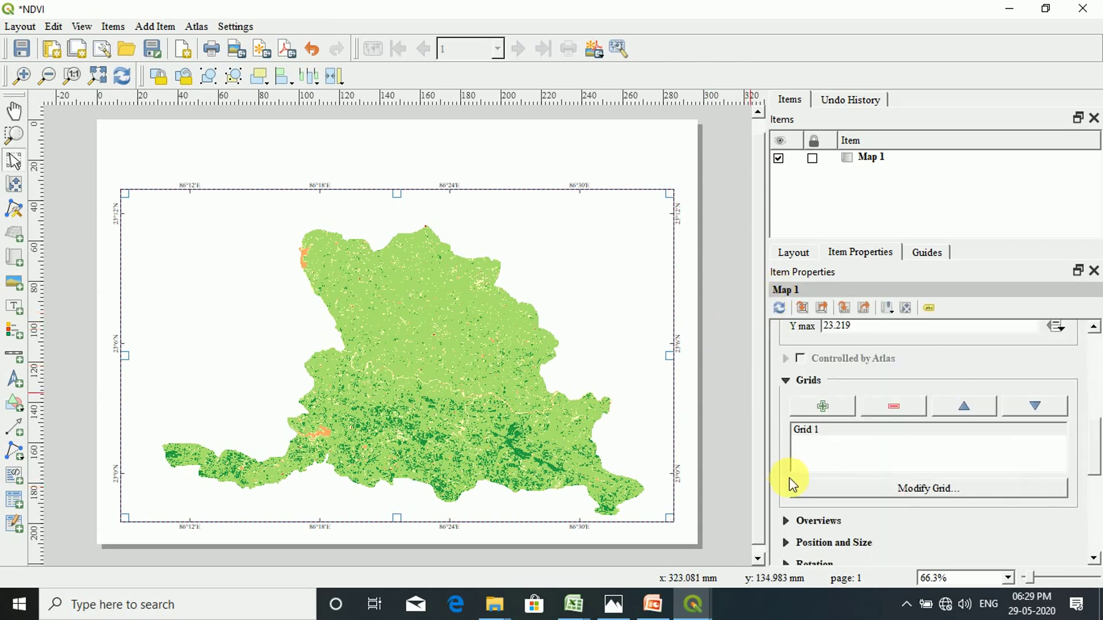
pyautogui.moveTo(1094, 443); pyautogui.dragTo(1093, 468)
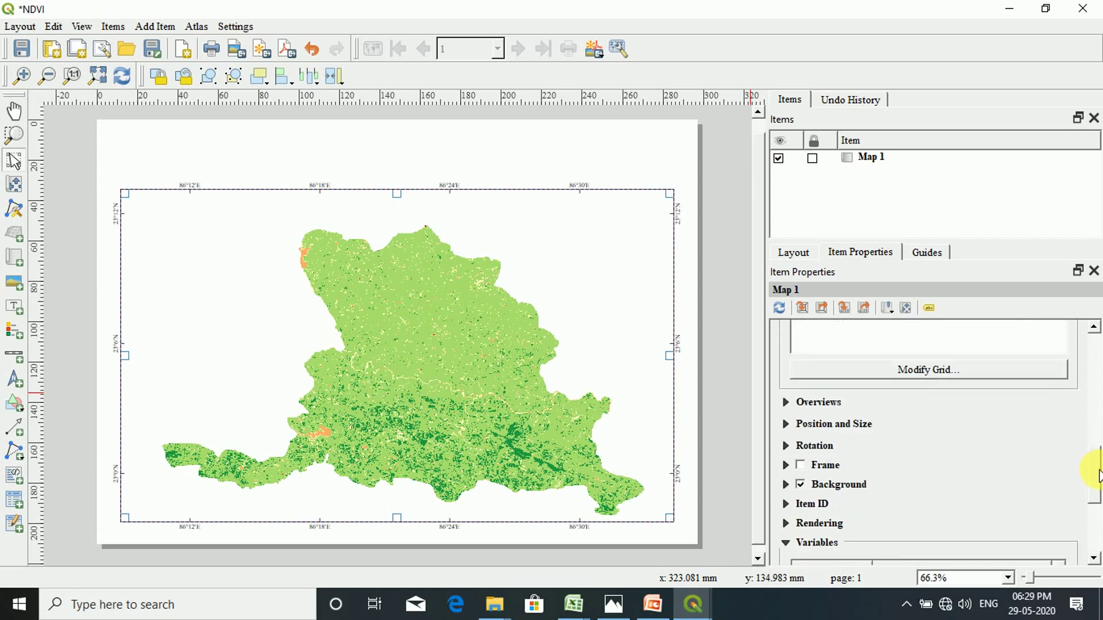
pyautogui.click(801, 467)
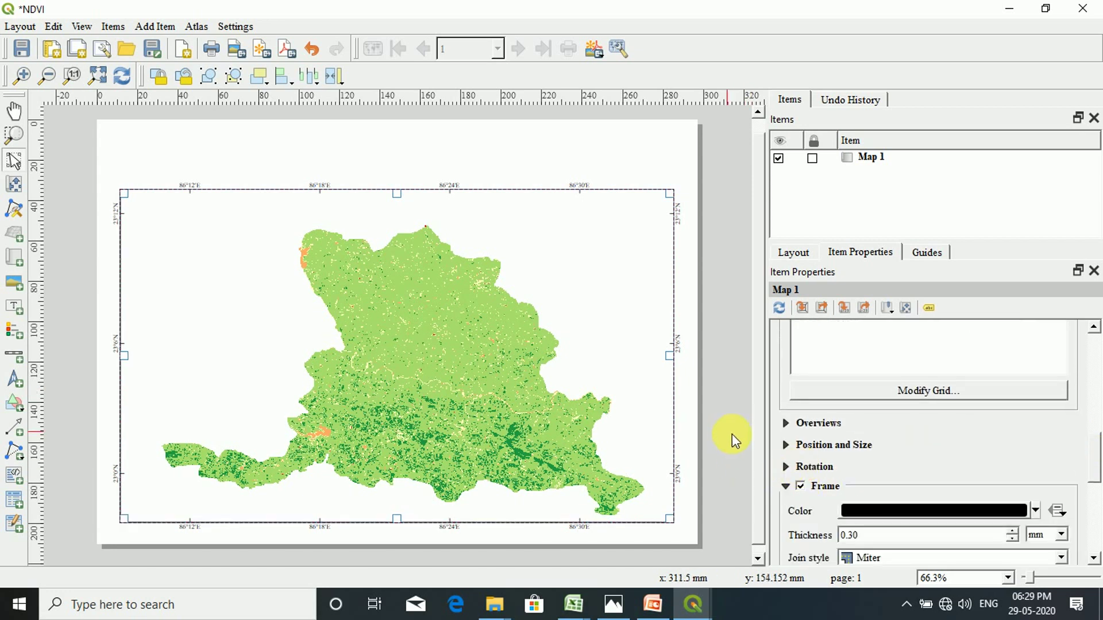
pyautogui.click(688, 248)
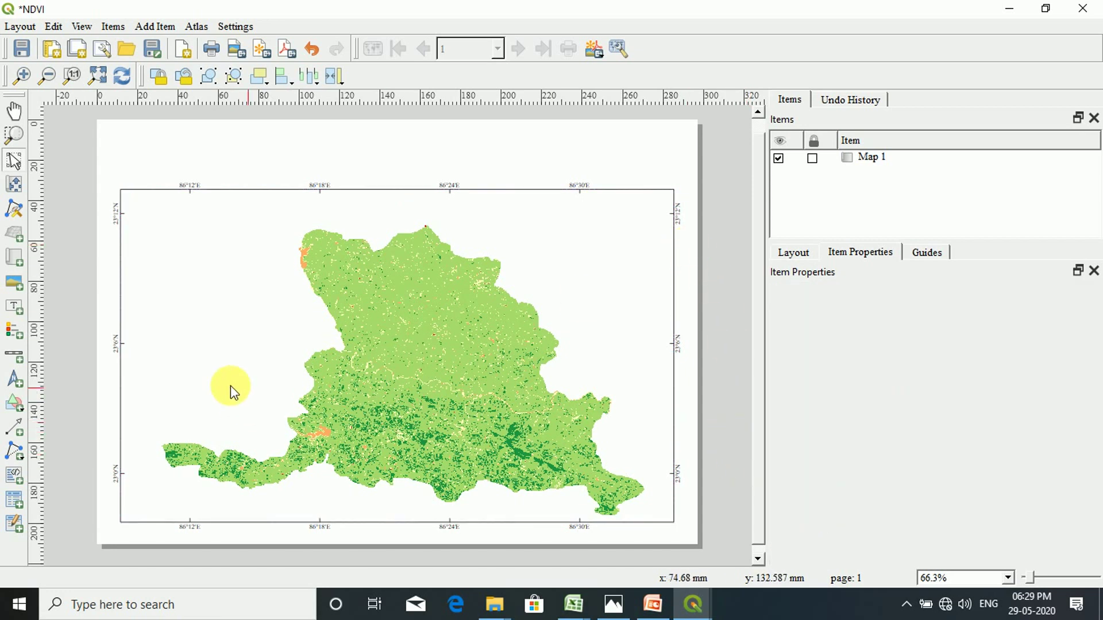
# Add a legend over the blank upper-left area of the map and title it LEGEND.
pyautogui.click(13, 332)
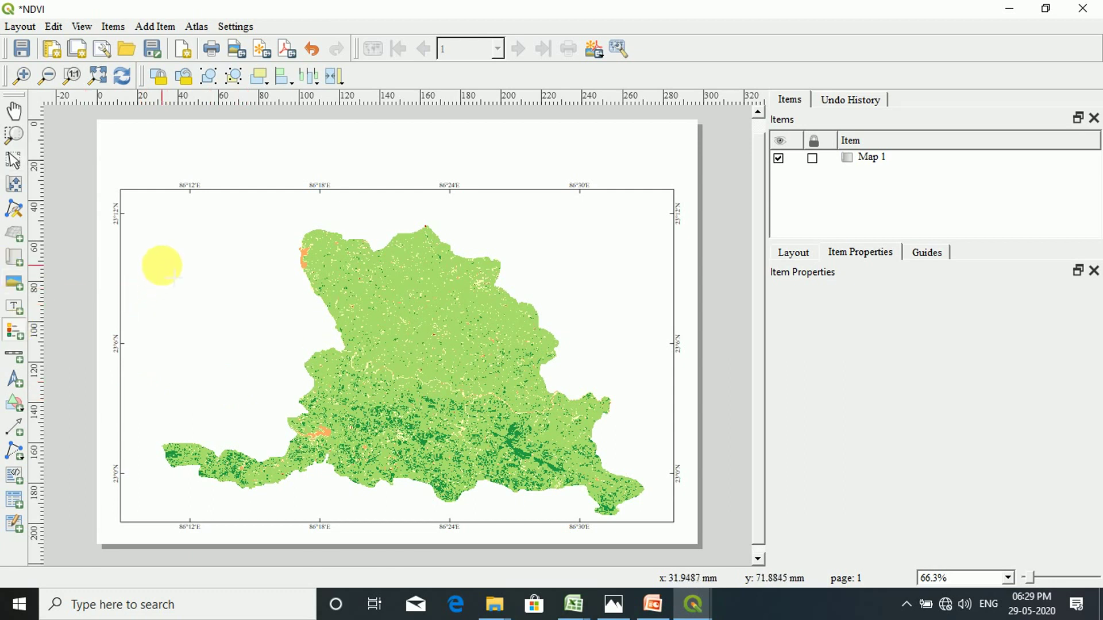
pyautogui.moveTo(149, 229); pyautogui.dragTo(269, 417)
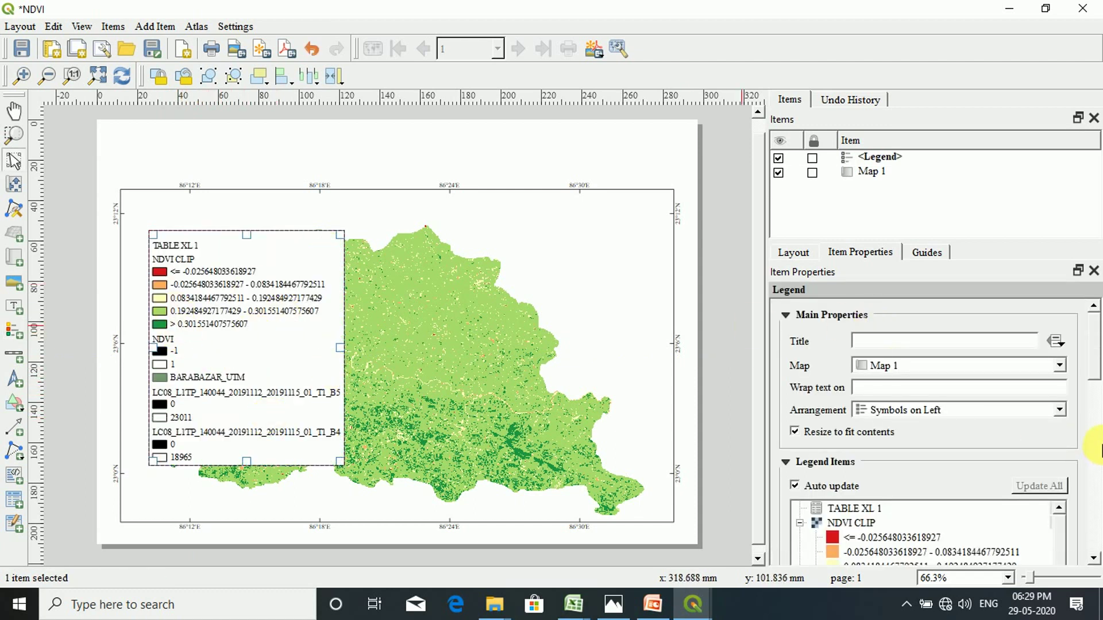
pyautogui.moveTo(1092, 346); pyautogui.dragTo(1093, 310)
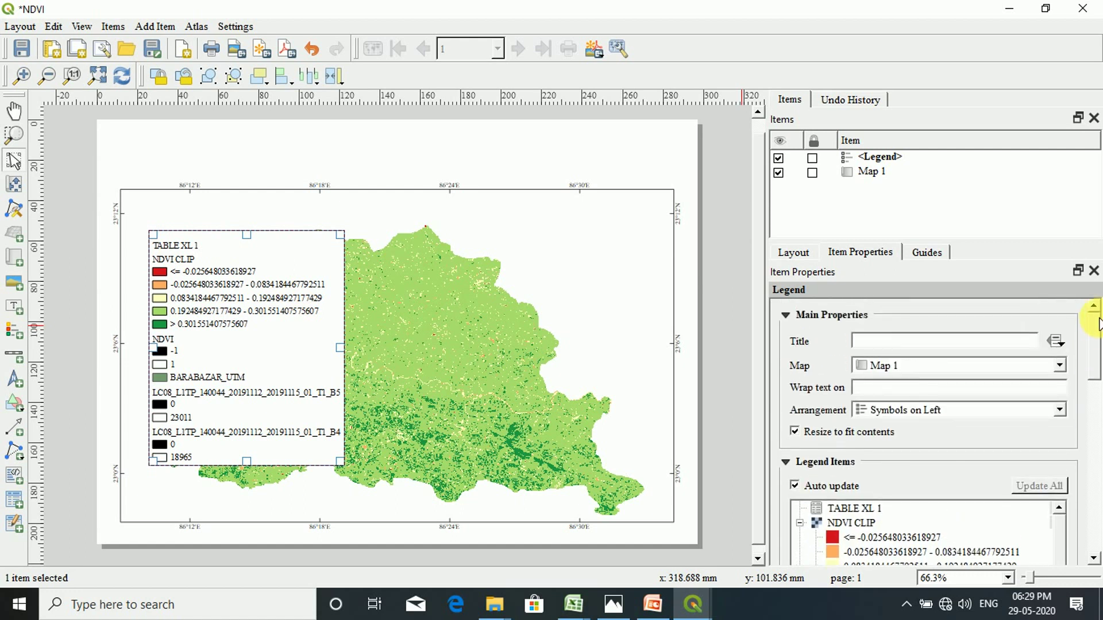
pyautogui.click(894, 344)
pyautogui.write('LEGEND')
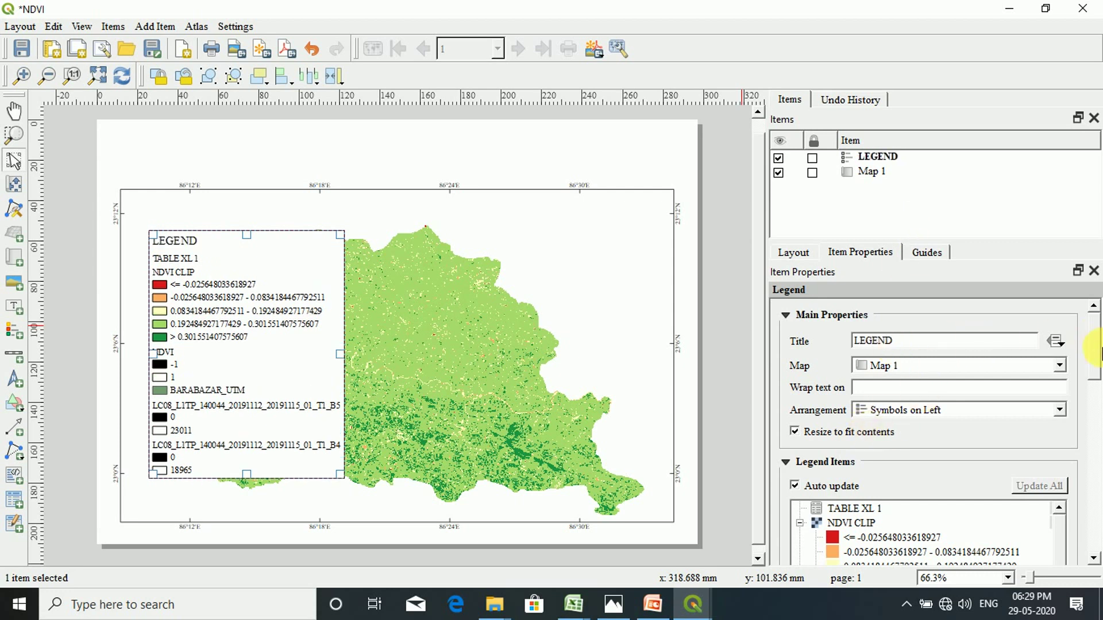
# Turn off the legend's auto update and remove the TABLE XL 1 and NDVI entries.
pyautogui.moveTo(1090, 344); pyautogui.dragTo(844, 382)
pyautogui.click(795, 384)
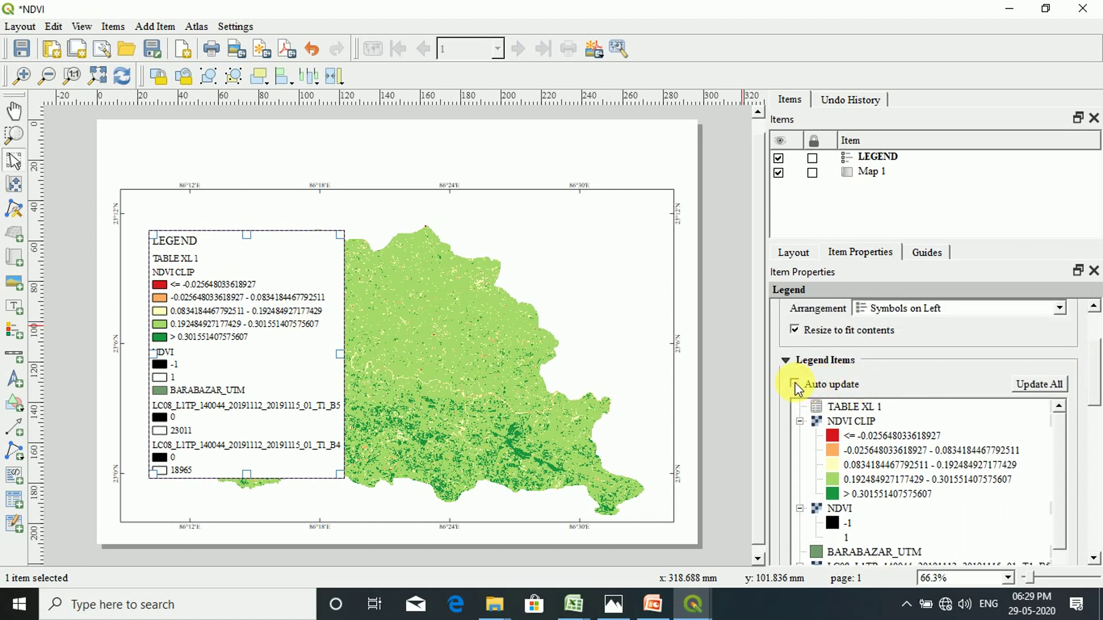
pyautogui.moveTo(1095, 395)
pyautogui.mouseDown()
pyautogui.moveTo(1099, 412)
pyautogui.moveTo(1091, 394)
pyautogui.mouseUp()
pyautogui.click(829, 344)
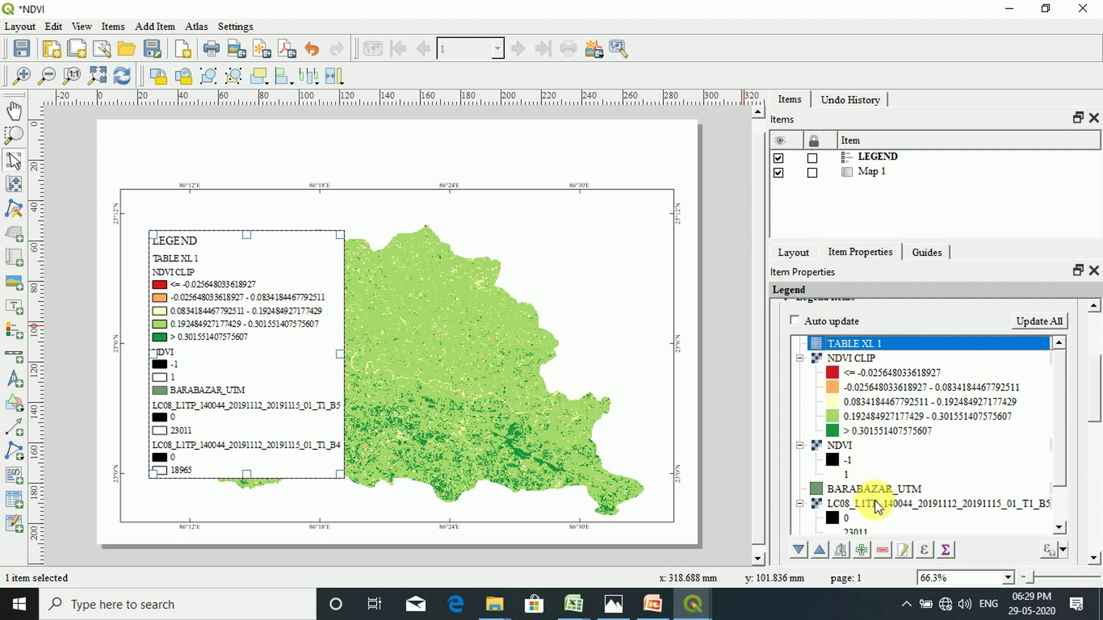
pyautogui.click(883, 550)
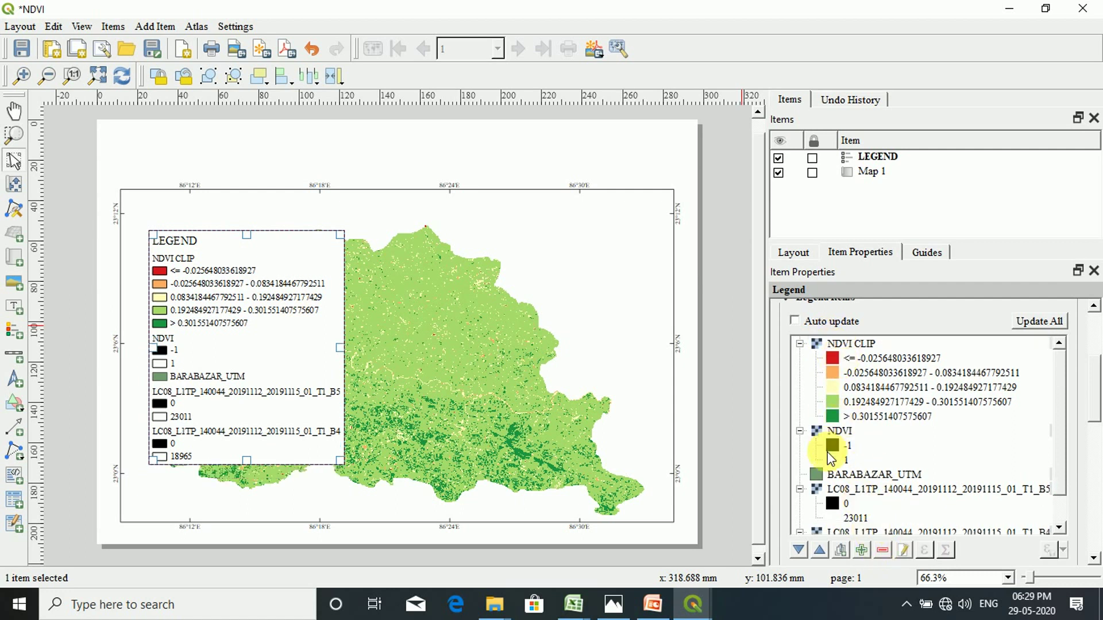
pyautogui.click(840, 430)
pyautogui.click(883, 550)
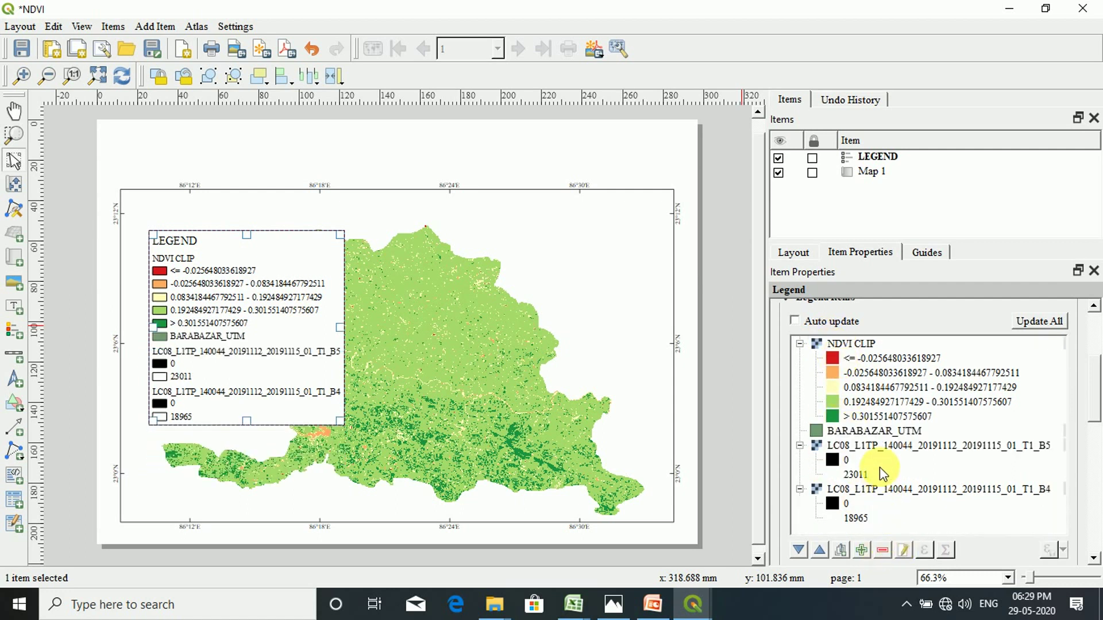
# Remove the Landsat B5, Landsat B4 and BARABAZAR_UTM entries from the legend.
pyautogui.click(879, 446)
pyautogui.click(883, 551)
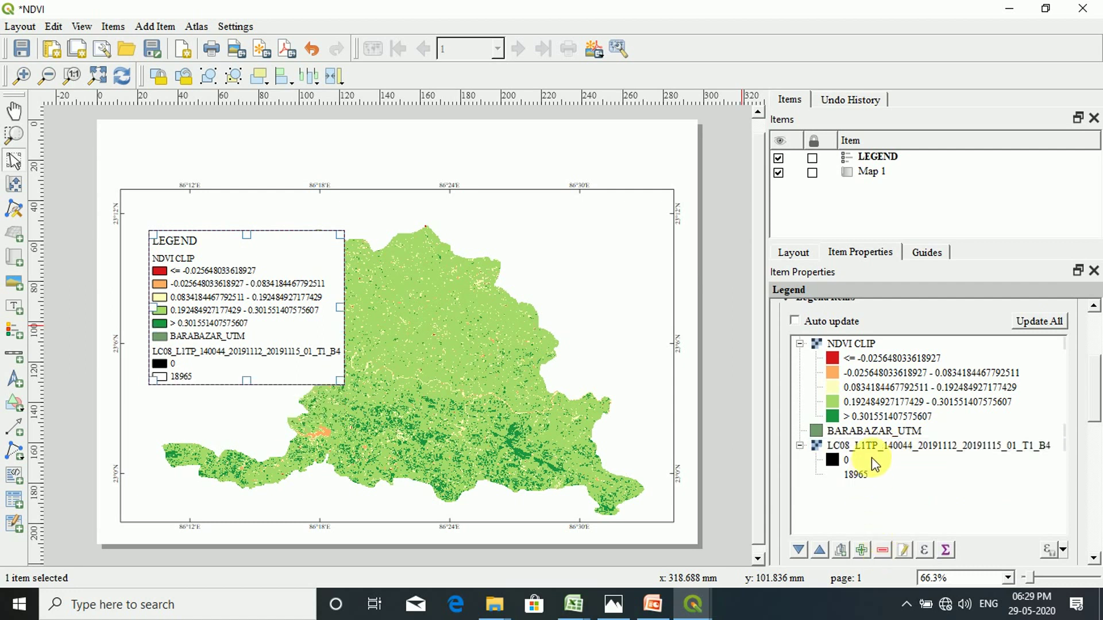
pyautogui.click(873, 447)
pyautogui.click(882, 551)
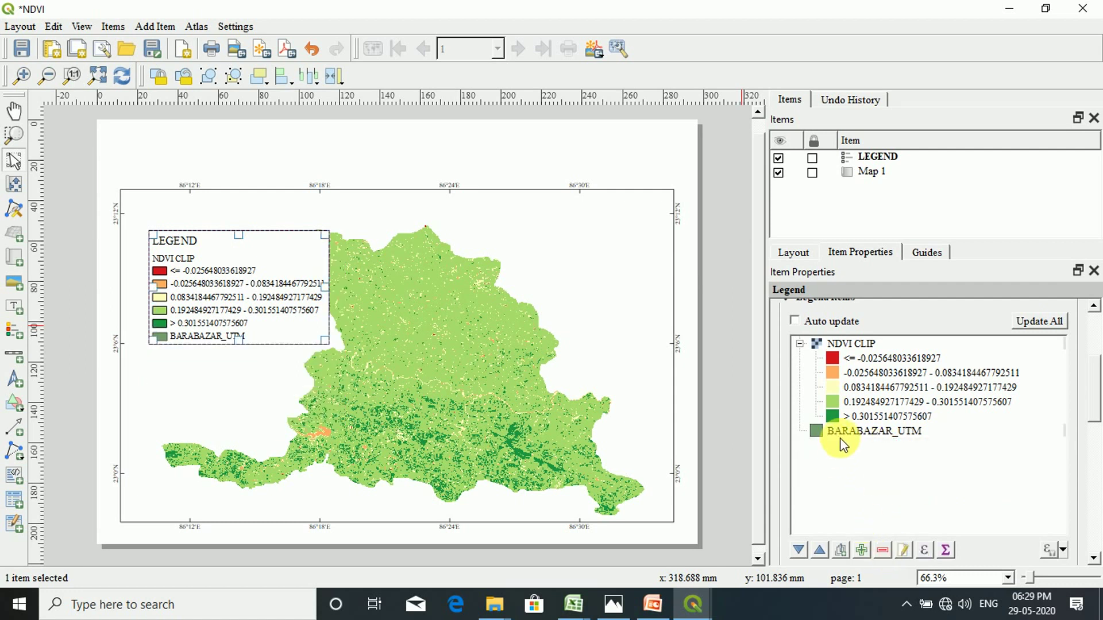
pyautogui.click(839, 432)
pyautogui.click(883, 551)
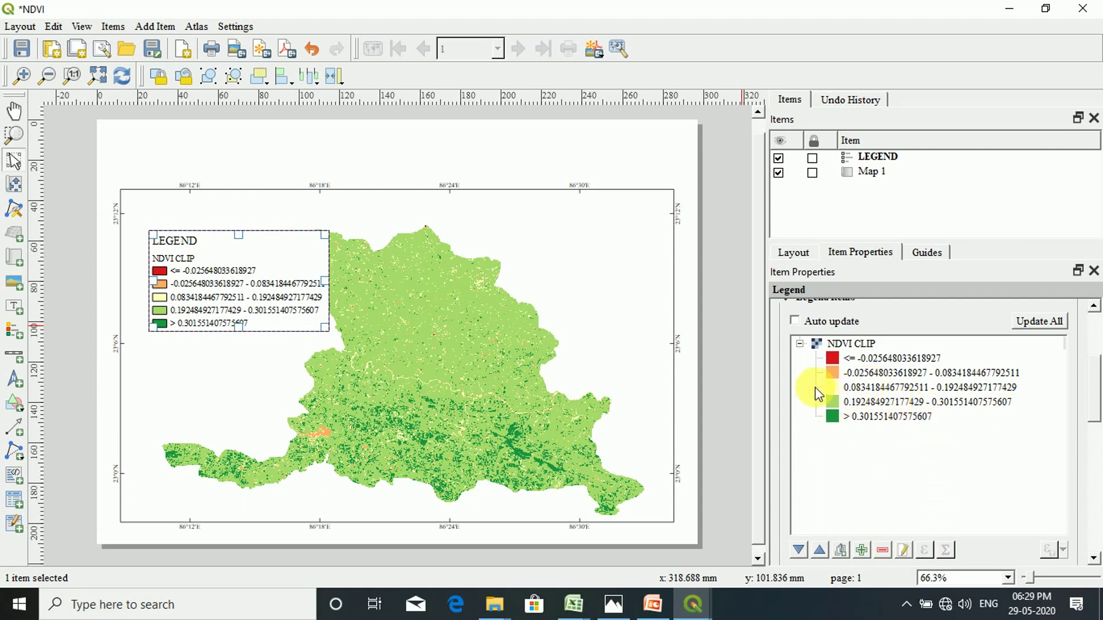
# Rename the NDVI CLIP legend entry as NDVI.
pyautogui.doubleClick(856, 343)
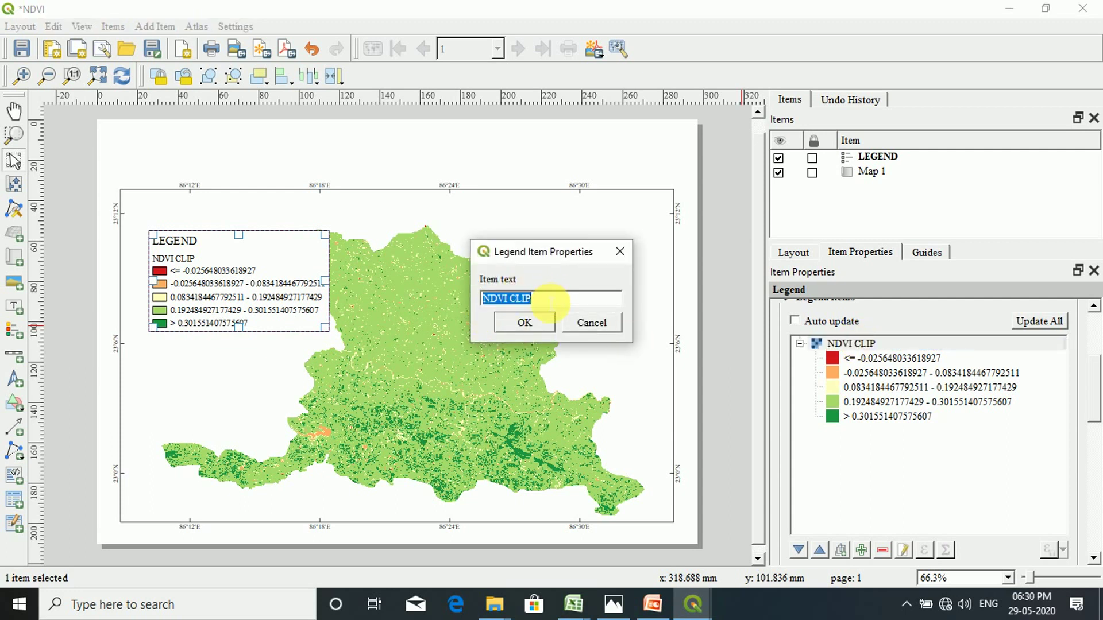
pyautogui.click(550, 301)
pyautogui.press('BackSpace')
pyautogui.press('BackSpace')
pyautogui.press('BackSpace')
pyautogui.click(539, 329)
# Rename the lowest (red) NDVI class in the legend as <-0.03.
pyautogui.doubleClick(943, 357)
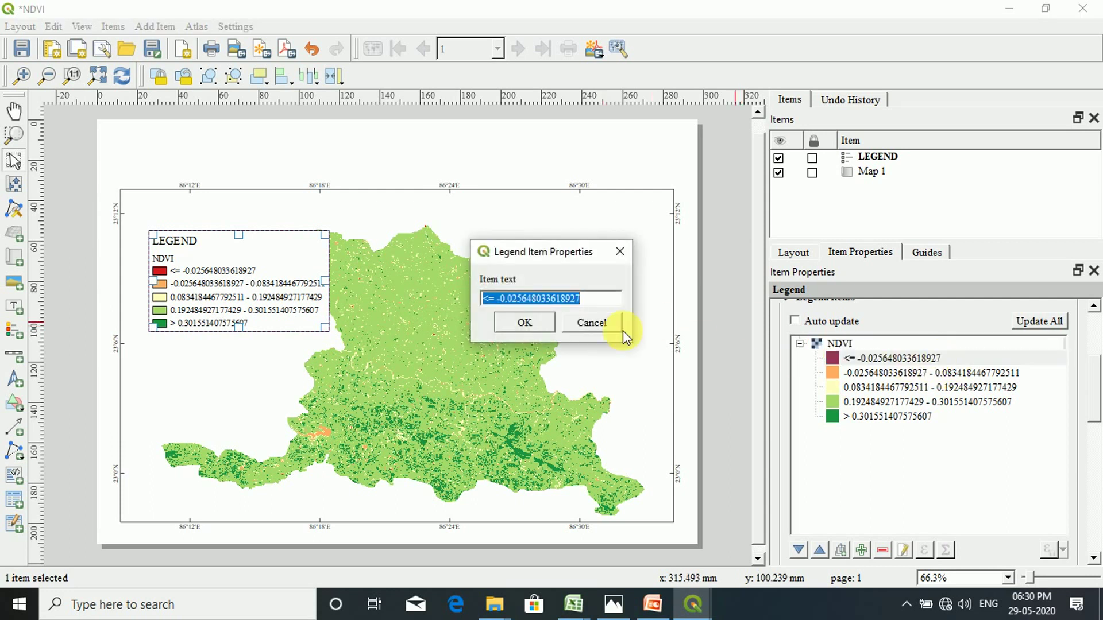
pyautogui.click(599, 301)
pyautogui.press('BackSpace')
pyautogui.press('BackSpace')
pyautogui.press('BackSpace')
pyautogui.press('BackSpace')
pyautogui.press('BackSpace')
pyautogui.press('BackSpace')
pyautogui.press('BackSpace')
pyautogui.press('BackSpace')
pyautogui.press('BackSpace')
pyautogui.press('BackSpace')
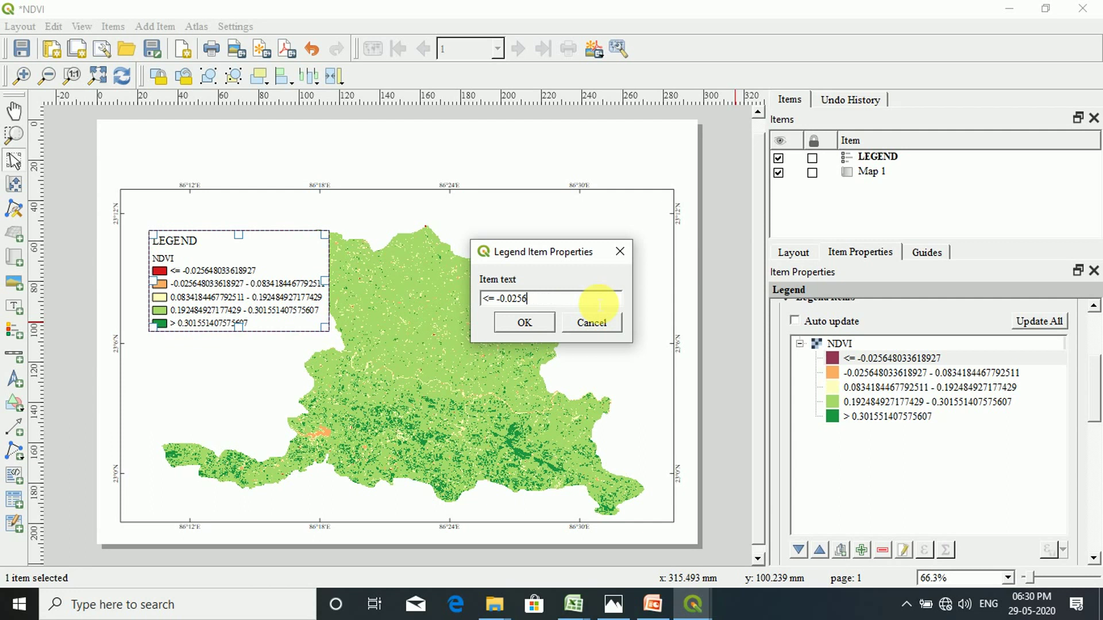
pyautogui.press('BackSpace')
pyautogui.press('BackSpace')
pyautogui.press('BackSpace')
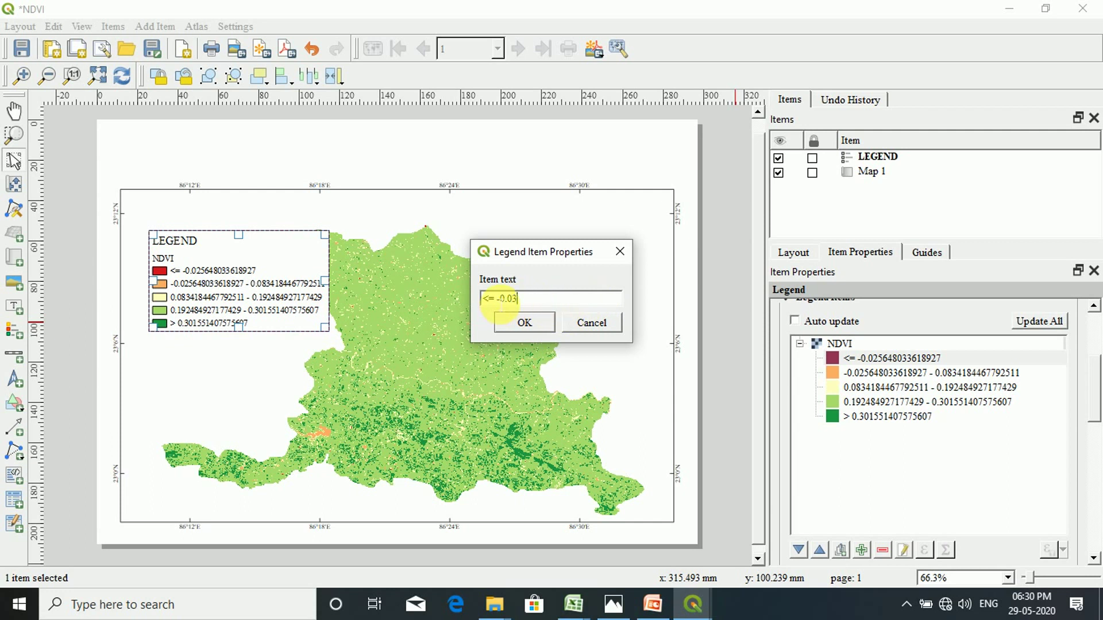
pyautogui.click(498, 299)
pyautogui.press('BackSpace')
pyautogui.press('BackSpace')
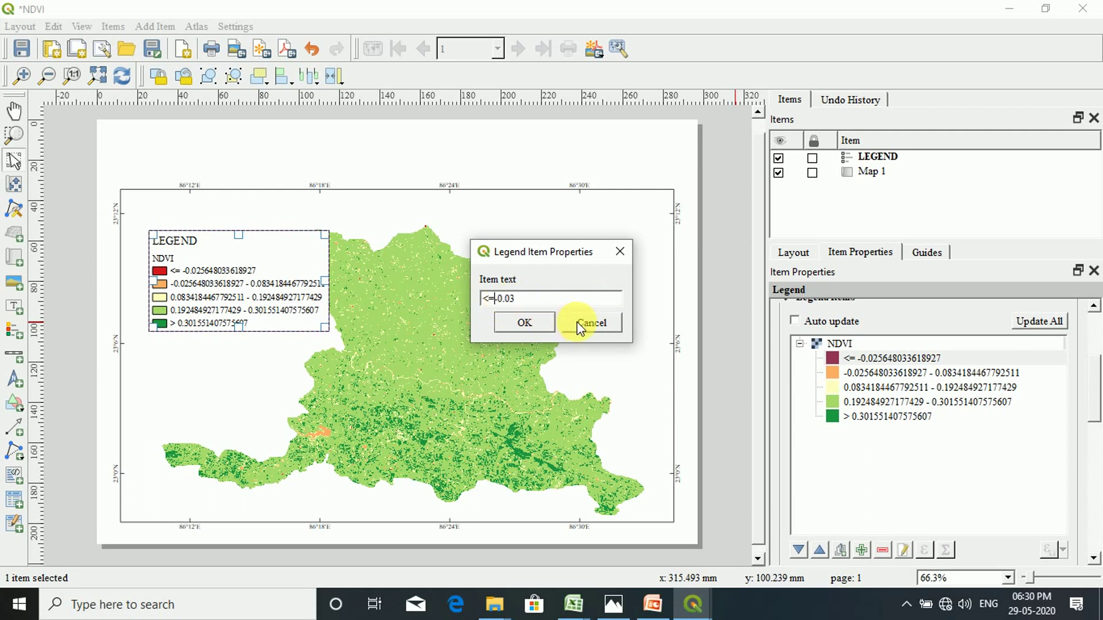
pyautogui.click(530, 322)
# Rename the second (orange) NDVI class in the legend as -0.03 ~ 0.08.
pyautogui.doubleClick(873, 371)
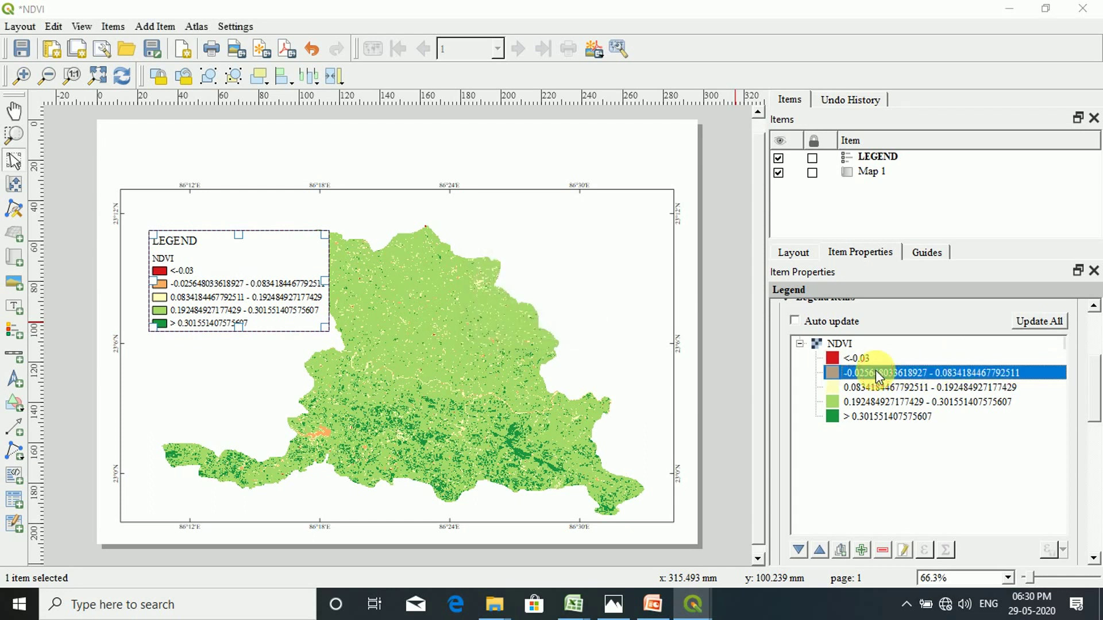
pyautogui.click(620, 299)
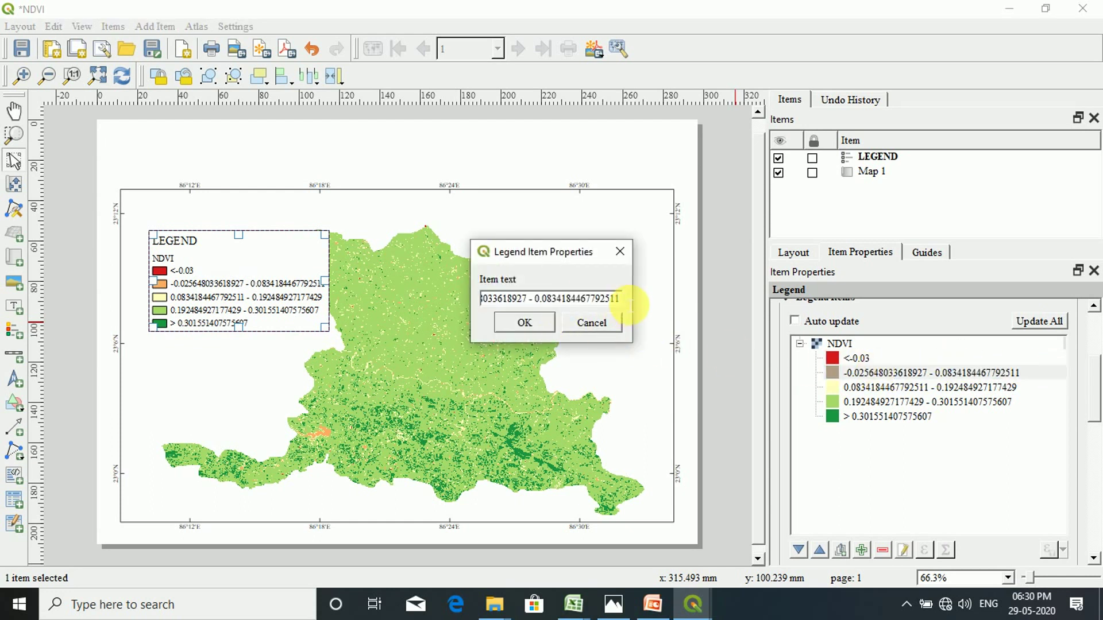
pyautogui.press('BackSpace')
pyautogui.press('BackSpace')
pyautogui.press('BackSpace')
pyautogui.press('BackSpace')
pyautogui.press('BackSpace')
pyautogui.press('BackSpace')
pyautogui.press('BackSpace')
pyautogui.press('BackSpace')
pyautogui.press('BackSpace')
pyautogui.press('BackSpace')
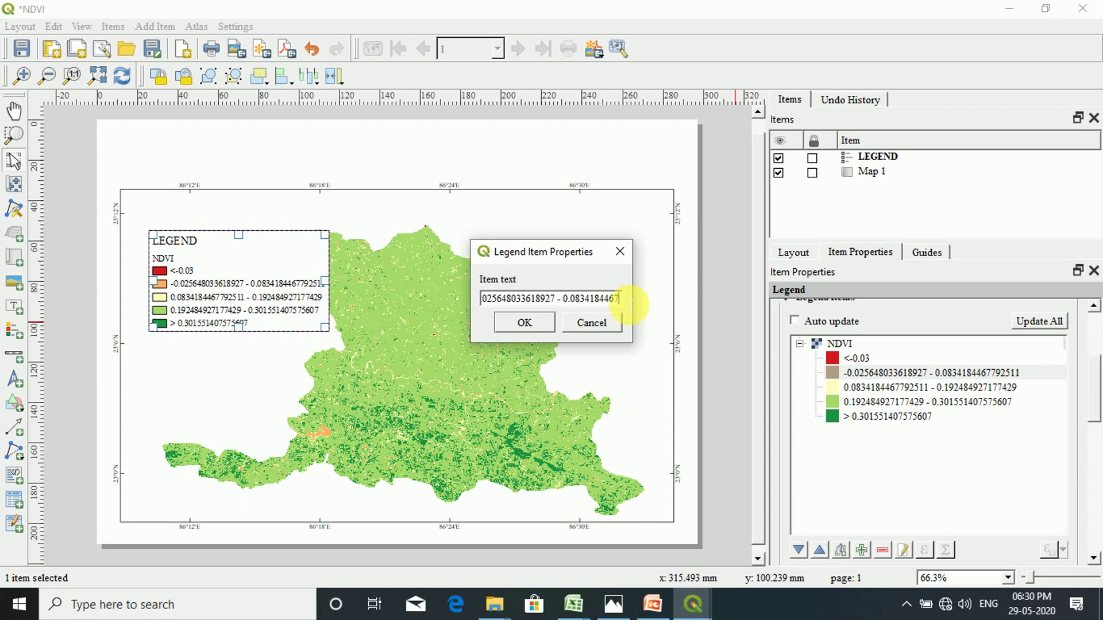
pyautogui.press('BackSpace')
pyautogui.press('BackSpace')
pyautogui.press('BackSpace')
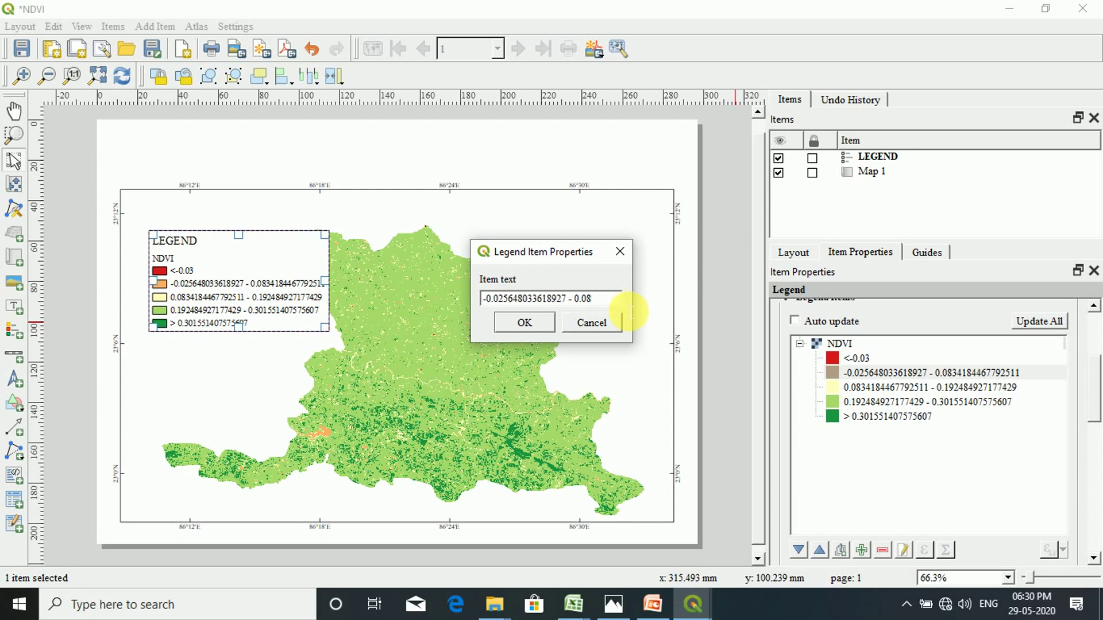
pyautogui.click(565, 301)
pyautogui.click(567, 300)
pyautogui.press('BackSpace')
pyautogui.press('BackSpace')
pyautogui.press('BackSpace')
pyautogui.press('BackSpace')
pyautogui.press('BackSpace')
pyautogui.press('BackSpace')
pyautogui.press('BackSpace')
pyautogui.press('BackSpace')
pyautogui.press('BackSpace')
pyautogui.press('BackSpace')
pyautogui.press('BackSpace')
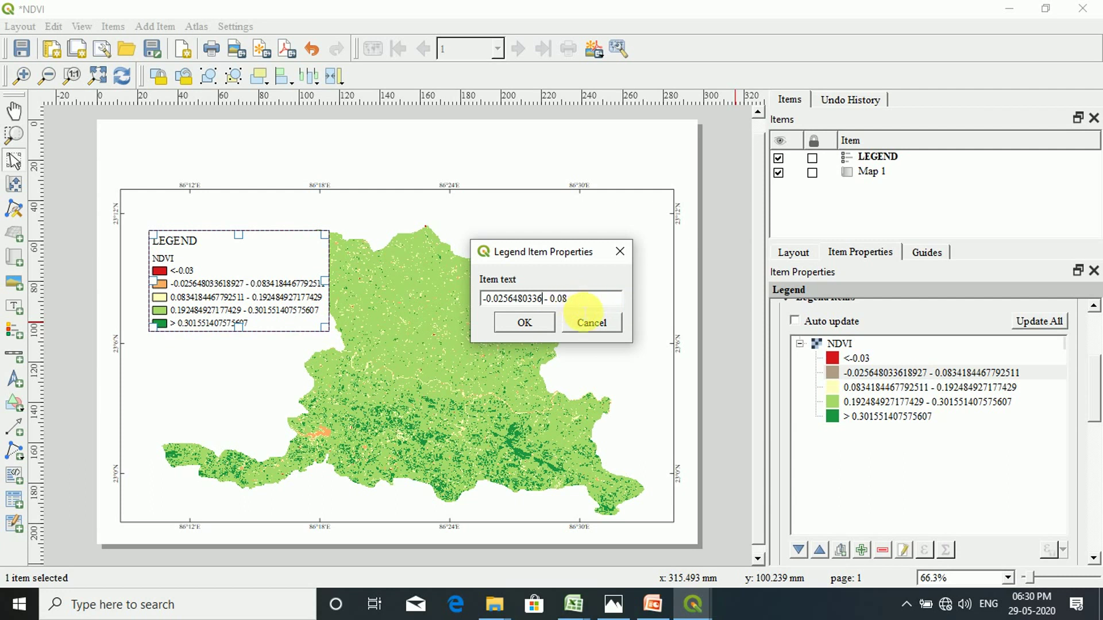
pyautogui.press('BackSpace')
pyautogui.press('BackSpace')
pyautogui.press('BackSpace')
pyautogui.write('3')
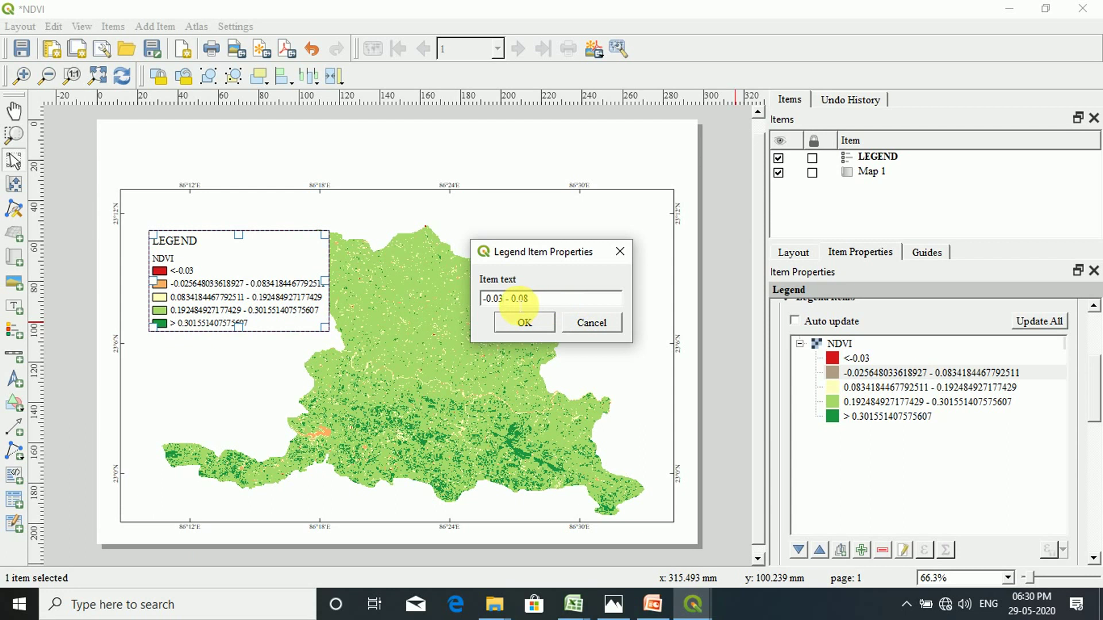
pyautogui.click(512, 298)
pyautogui.press('BackSpace')
pyautogui.press('BackSpace')
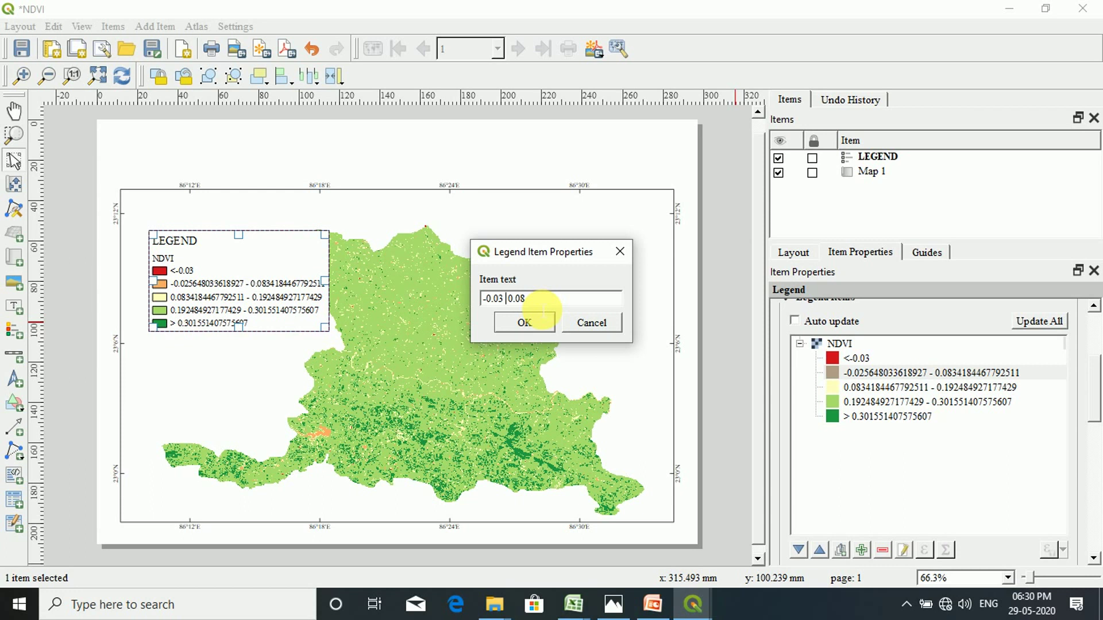
pyautogui.write('~')
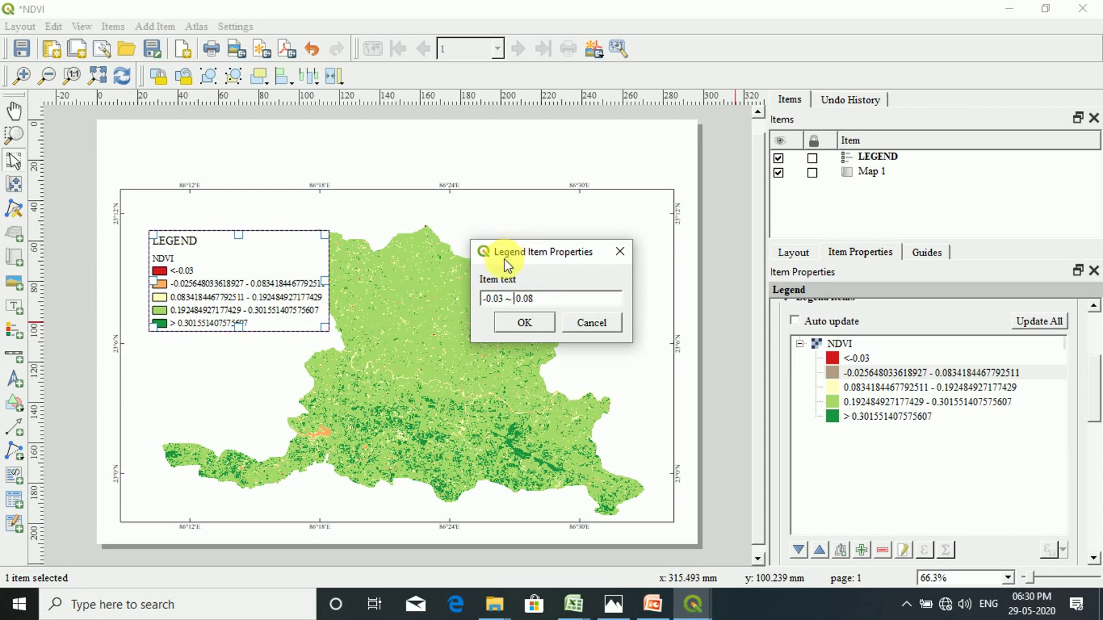
pyautogui.click(536, 320)
# Rename the third (pale yellow) NDVI class in the legend as 0.08 ~ 0.20.
pyautogui.doubleClick(857, 388)
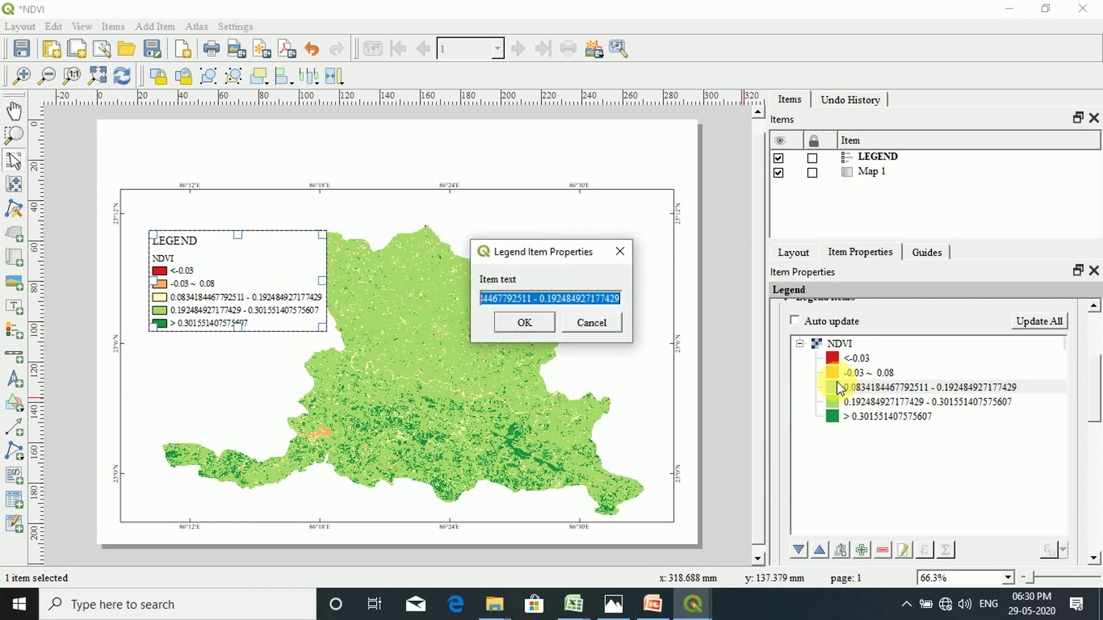
pyautogui.click(621, 298)
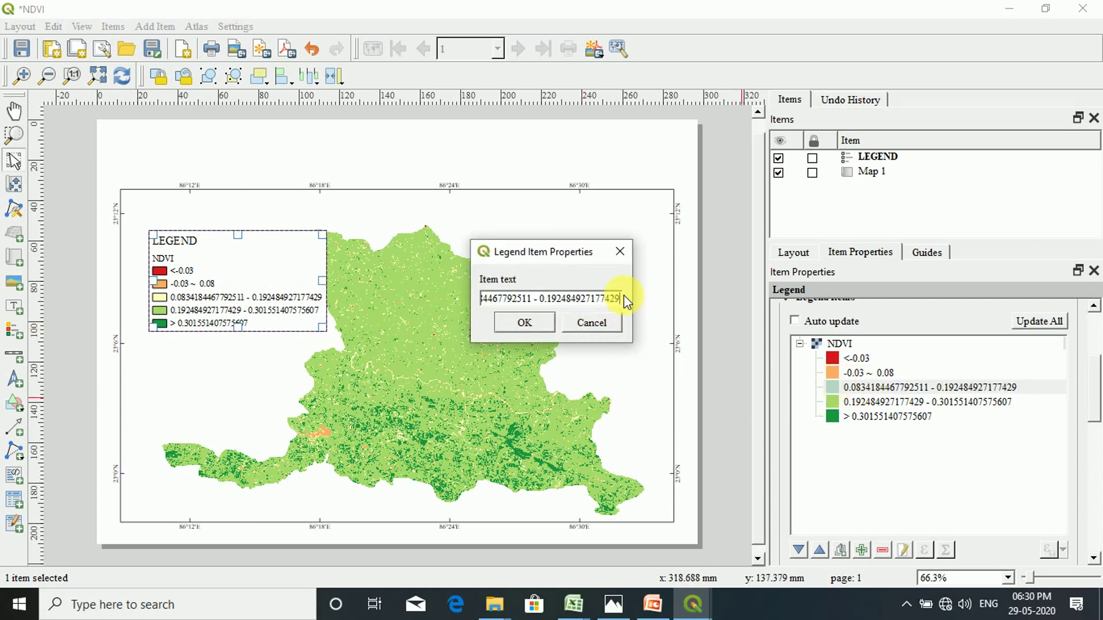
pyautogui.press('BackSpace')
pyautogui.press('BackSpace')
pyautogui.press('BackSpace')
pyautogui.press('BackSpace')
pyautogui.press('BackSpace')
pyautogui.press('BackSpace')
pyautogui.press('BackSpace')
pyautogui.press('BackSpace')
pyautogui.press('BackSpace')
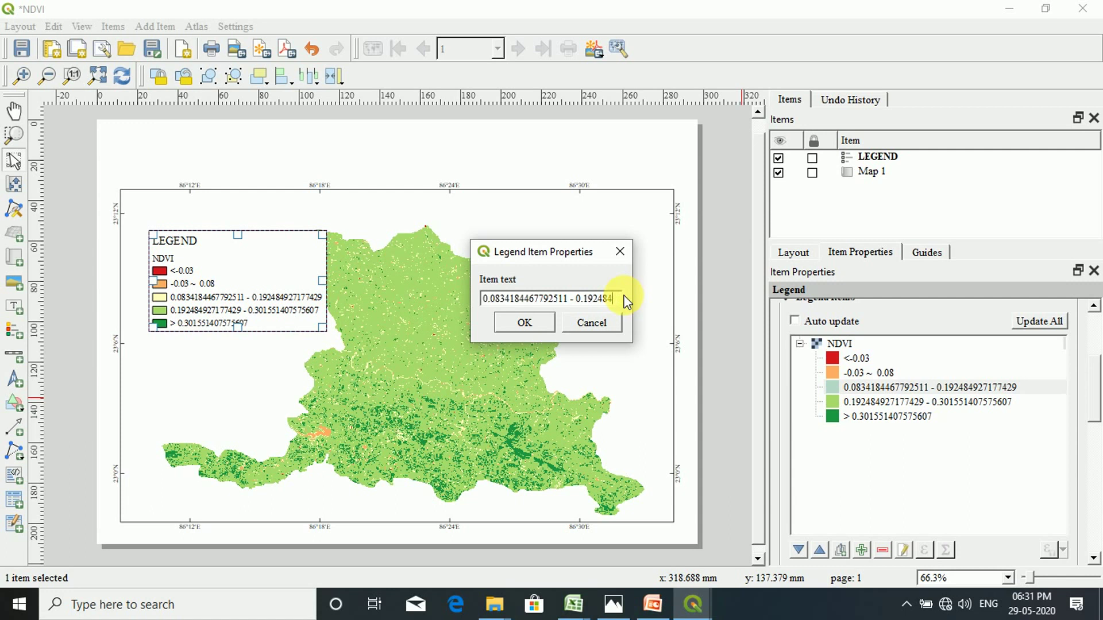
pyautogui.press('BackSpace')
pyautogui.press('BackSpace')
pyautogui.press('BackSpace')
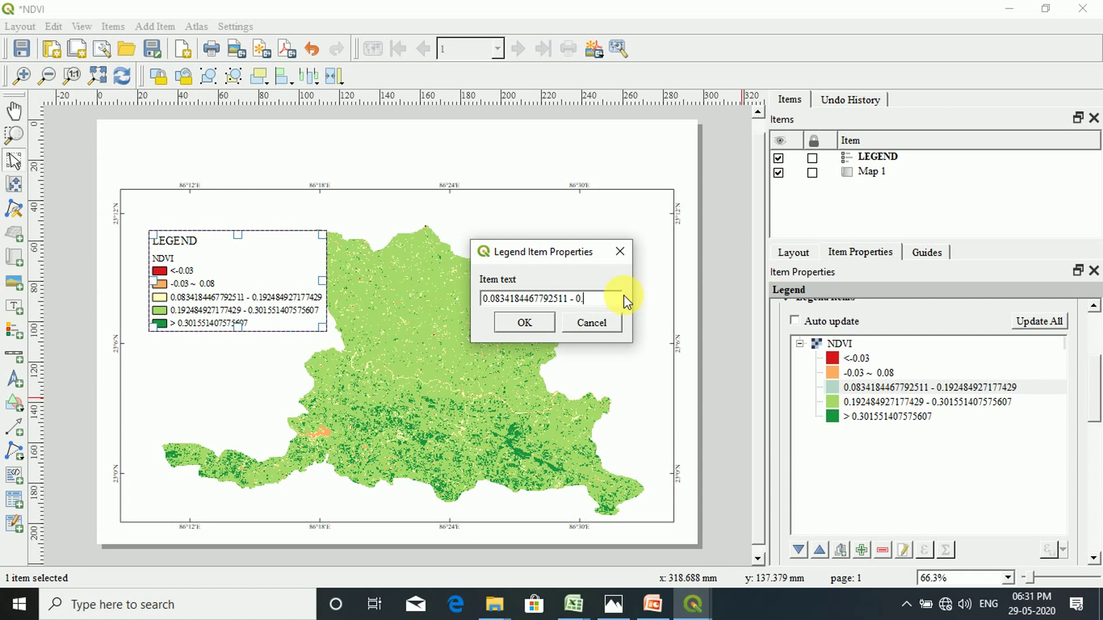
pyautogui.write('0')
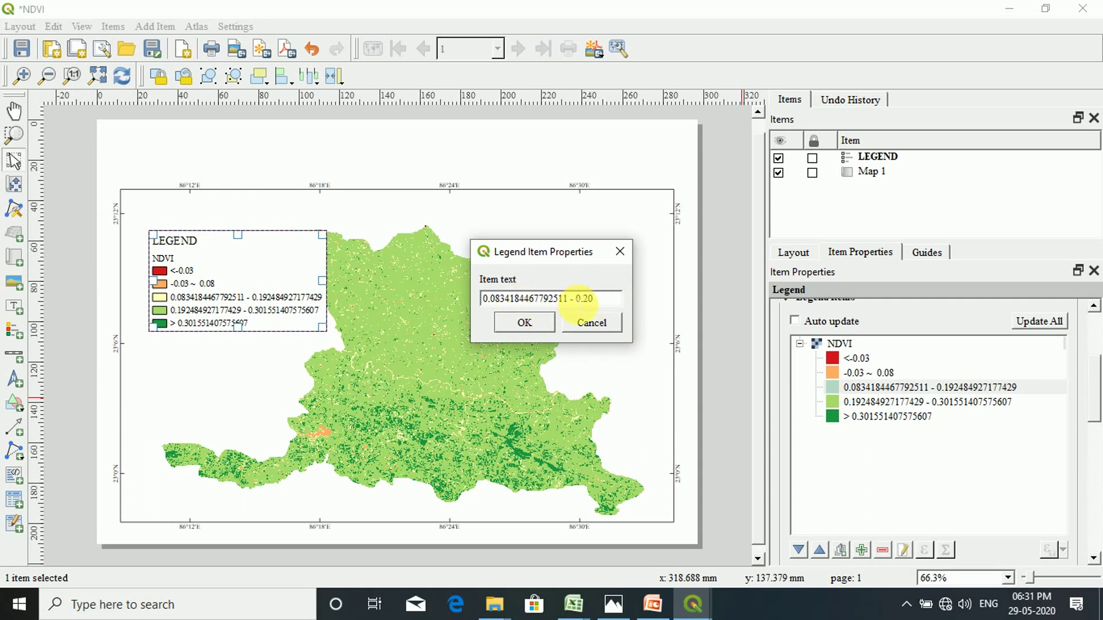
pyautogui.press('BackSpace')
pyautogui.write('~')
pyautogui.press('BackSpace')
pyautogui.press('BackSpace')
pyautogui.press('BackSpace')
pyautogui.press('BackSpace')
pyautogui.press('BackSpace')
pyautogui.press('BackSpace')
pyautogui.press('BackSpace')
pyautogui.press('BackSpace')
pyautogui.press('BackSpace')
pyautogui.press('BackSpace')
pyautogui.press('BackSpace')
pyautogui.press('BackSpace')
pyautogui.press('BackSpace')
pyautogui.press('BackSpace')
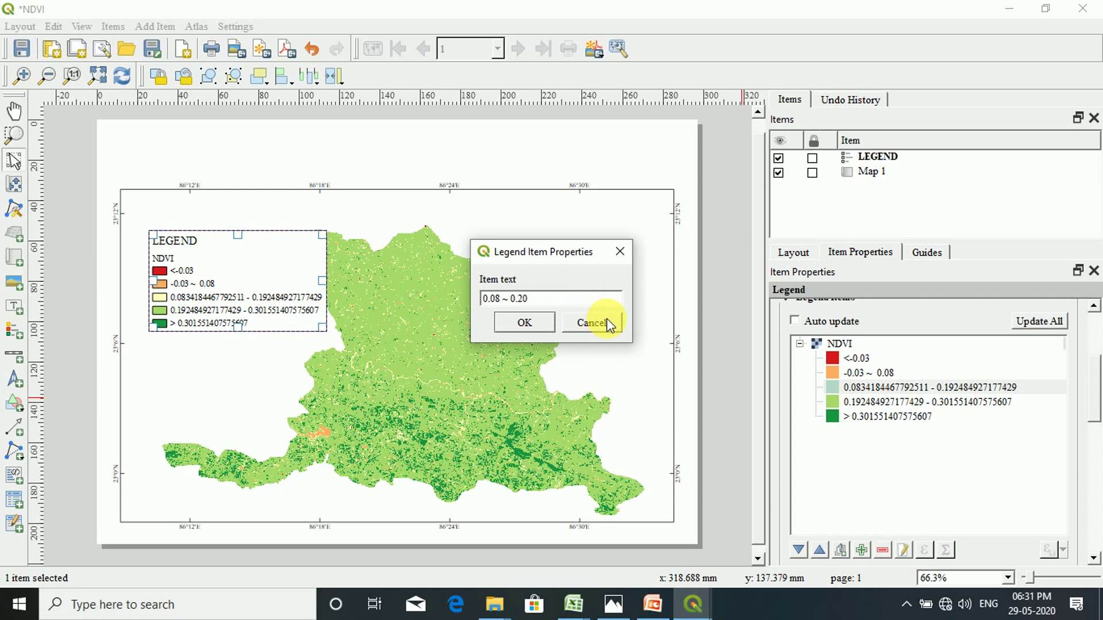
pyautogui.click(529, 323)
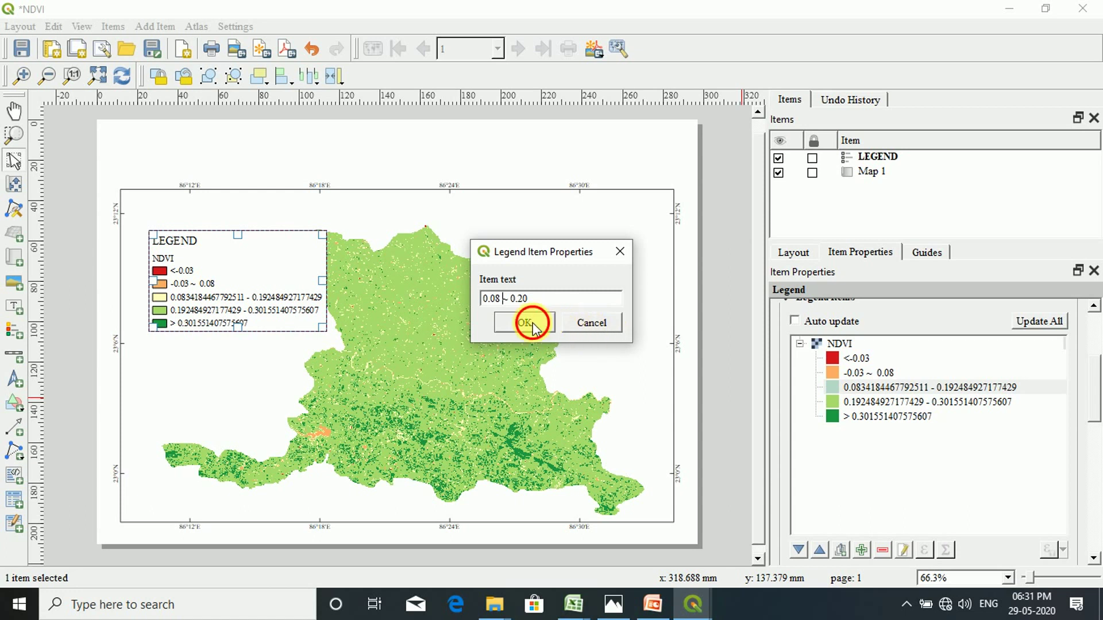
# Rename the fourth (light green) NDVI class in the legend as 0.20 ~ 0.30.
pyautogui.doubleClick(904, 405)
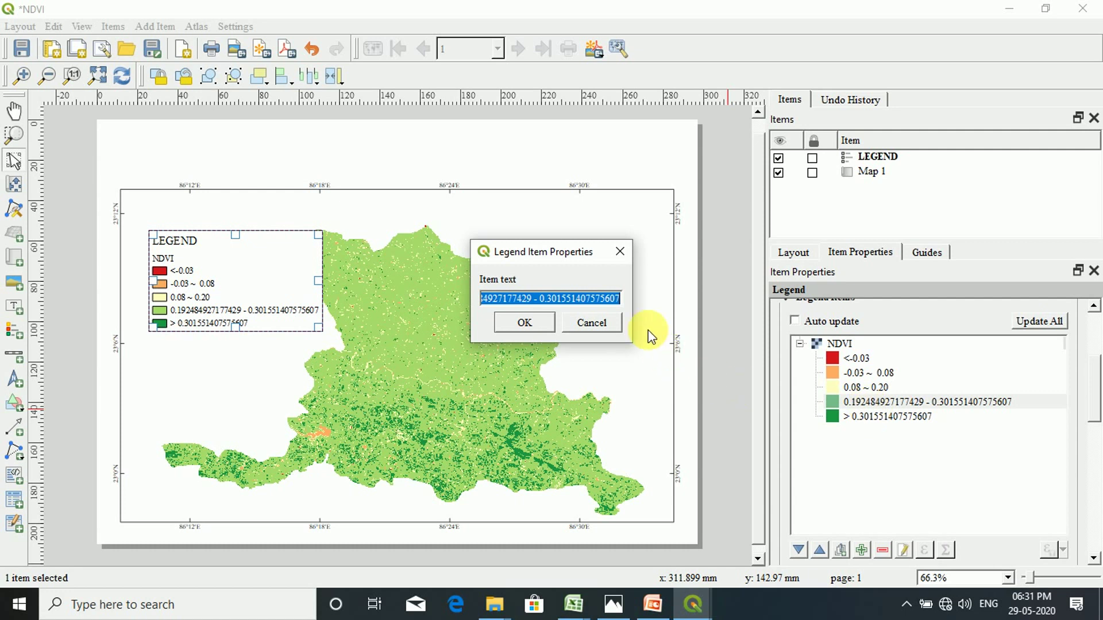
pyautogui.click(629, 299)
pyautogui.press('BackSpace')
pyautogui.press('BackSpace')
pyautogui.press('BackSpace')
pyautogui.press('BackSpace')
pyautogui.press('BackSpace')
pyautogui.press('BackSpace')
pyautogui.press('BackSpace')
pyautogui.press('BackSpace')
pyautogui.press('BackSpace')
pyautogui.press('BackSpace')
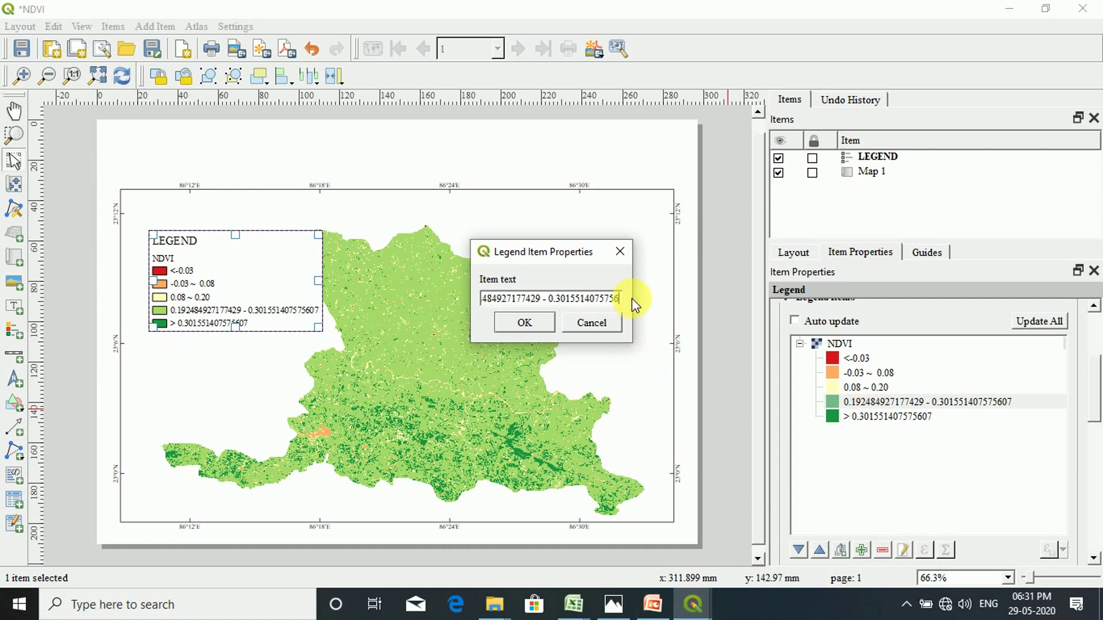
pyautogui.press('BackSpace')
pyautogui.press('BackSpace')
pyautogui.press('BackSpace')
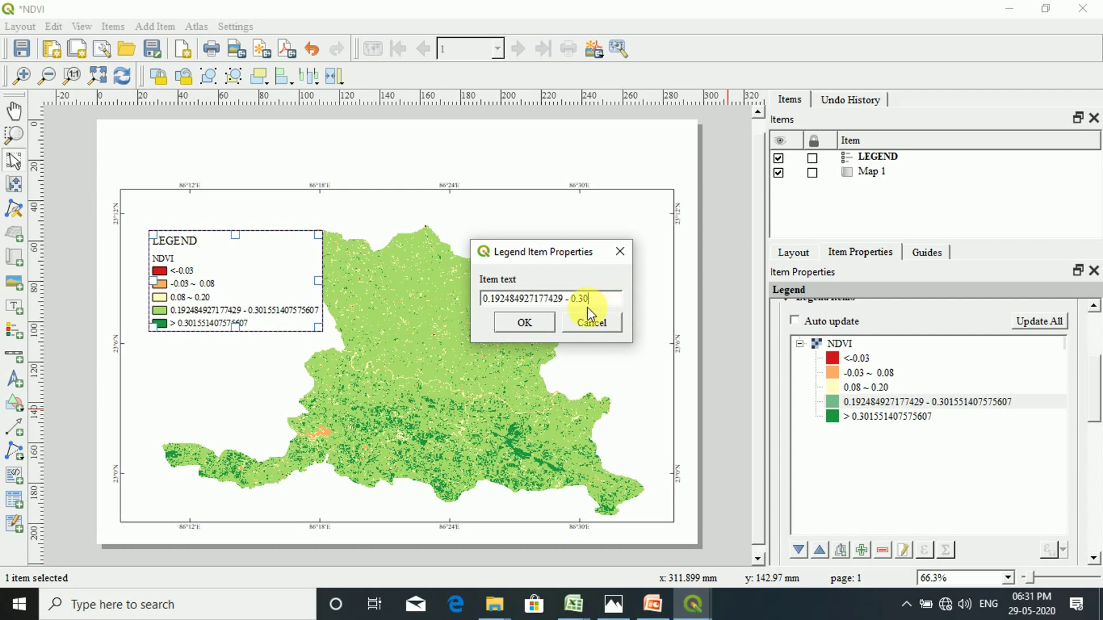
pyautogui.click(572, 298)
pyautogui.press('BackSpace')
pyautogui.press('BackSpace')
pyautogui.write('~')
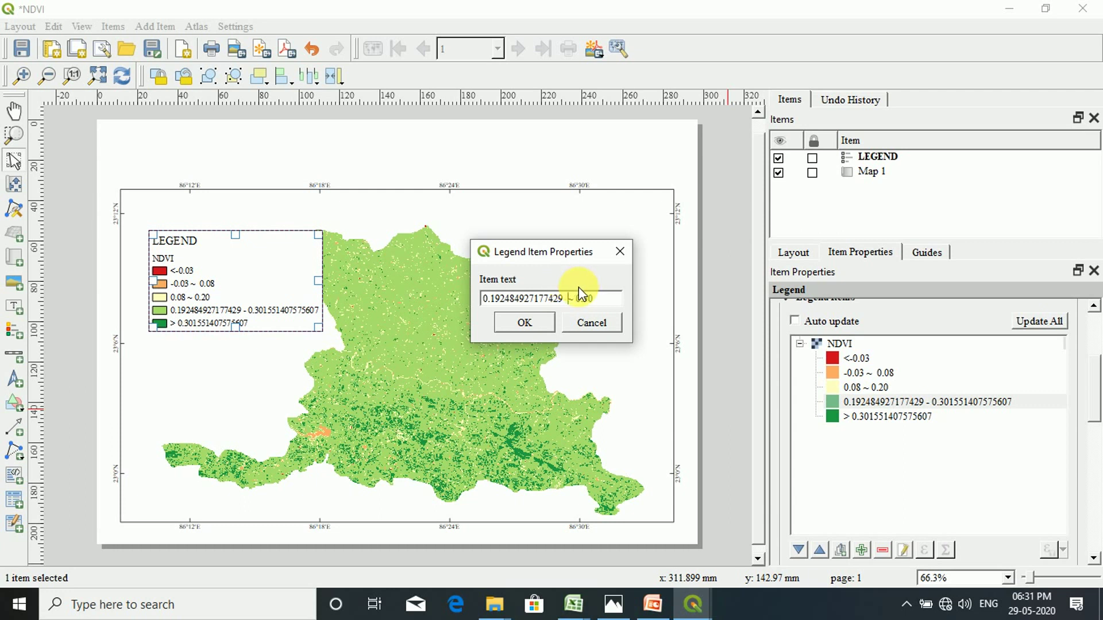
pyautogui.press('BackSpace')
pyautogui.press('BackSpace')
pyautogui.press('BackSpace')
pyautogui.press('BackSpace')
pyautogui.press('BackSpace')
pyautogui.press('BackSpace')
pyautogui.press('BackSpace')
pyautogui.press('BackSpace')
pyautogui.press('BackSpace')
pyautogui.press('BackSpace')
pyautogui.press('BackSpace')
pyautogui.press('BackSpace')
pyautogui.press('BackSpace')
pyautogui.write('20')
pyautogui.click(528, 321)
# Rename the highest (dark green) NDVI class in the legend as > 0.30.
pyautogui.doubleClick(858, 416)
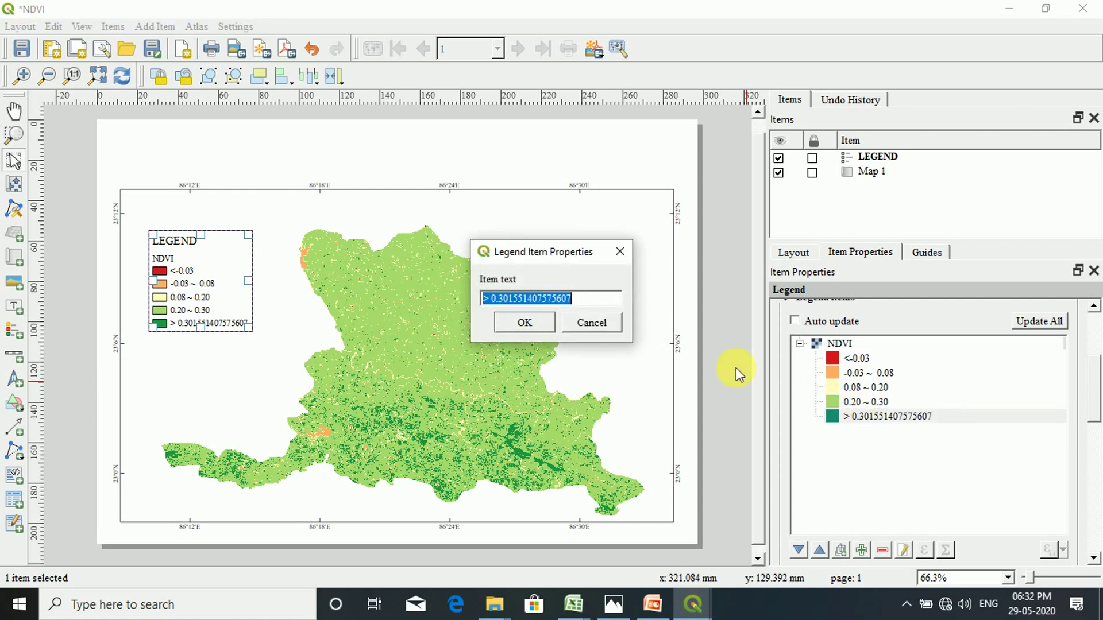
pyautogui.click(597, 299)
pyautogui.press('BackSpace')
pyautogui.press('BackSpace')
pyautogui.press('BackSpace')
pyautogui.press('BackSpace')
pyautogui.press('BackSpace')
pyautogui.press('BackSpace')
pyautogui.press('BackSpace')
pyautogui.press('BackSpace')
pyautogui.press('BackSpace')
pyautogui.press('BackSpace')
pyautogui.press('BackSpace')
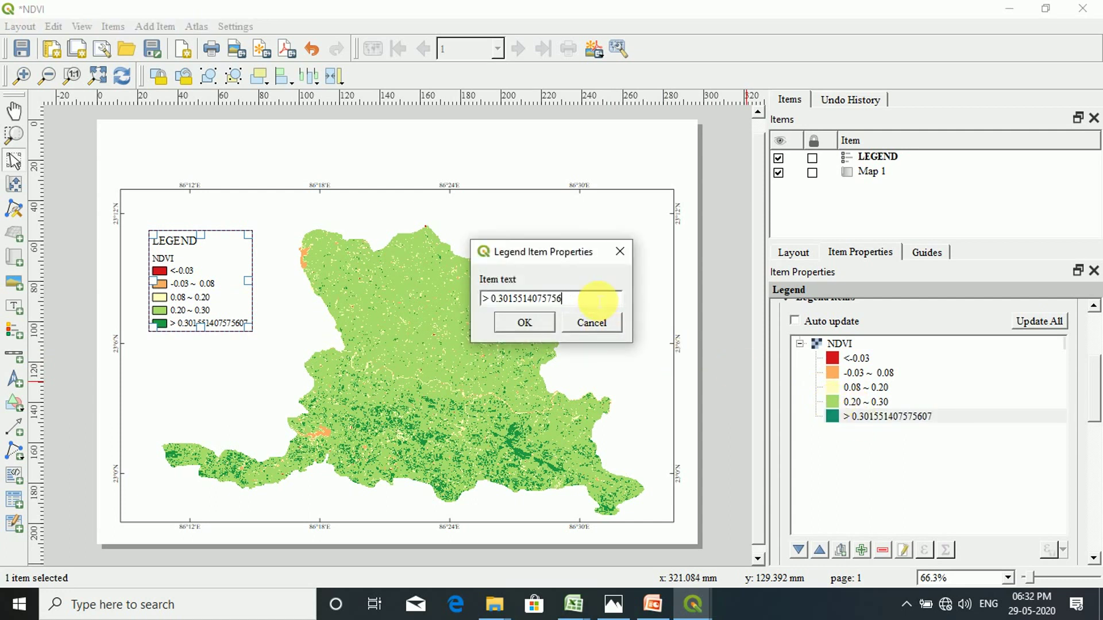
pyautogui.press('BackSpace')
pyautogui.press('BackSpace')
pyautogui.click(540, 323)
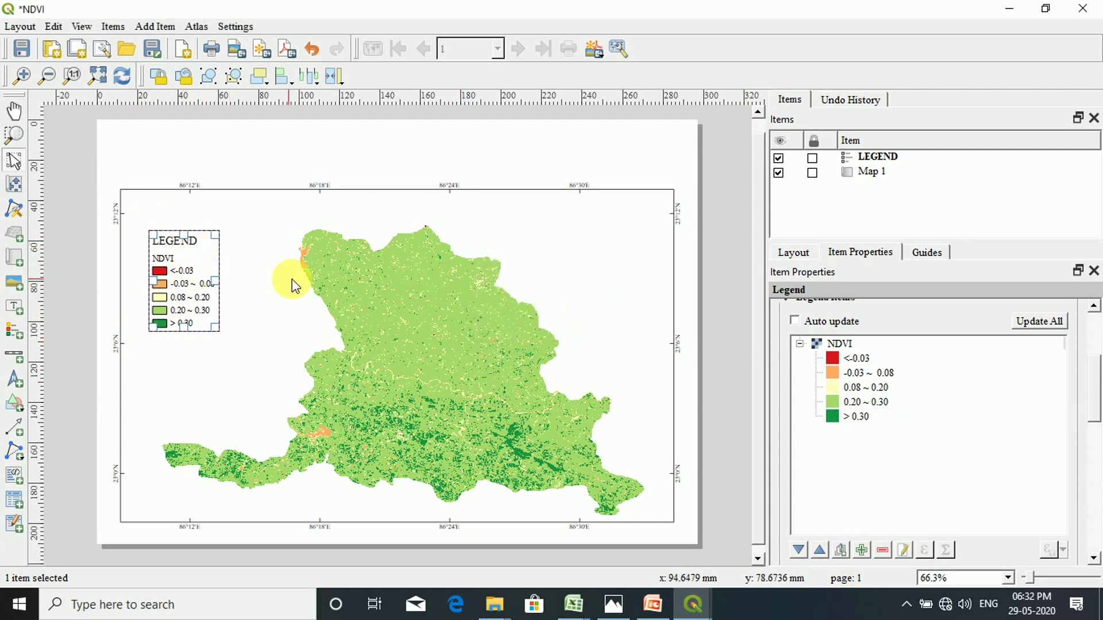
# Enable a frame around the legend and deselect the legend.
pyautogui.scroll(-5, 1096, 396)
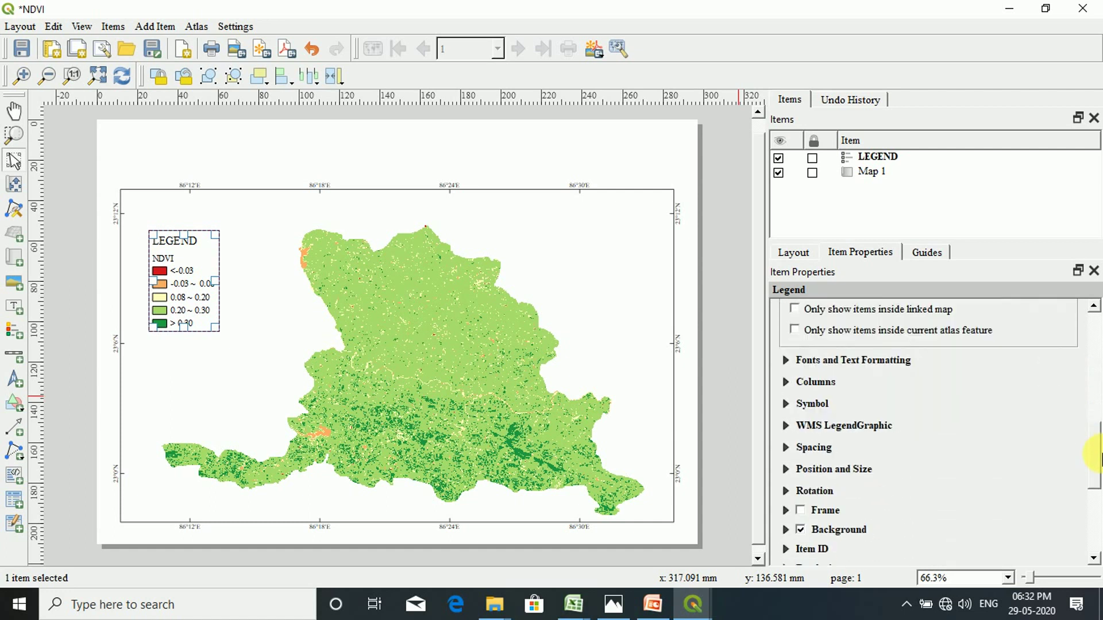
pyautogui.click(801, 482)
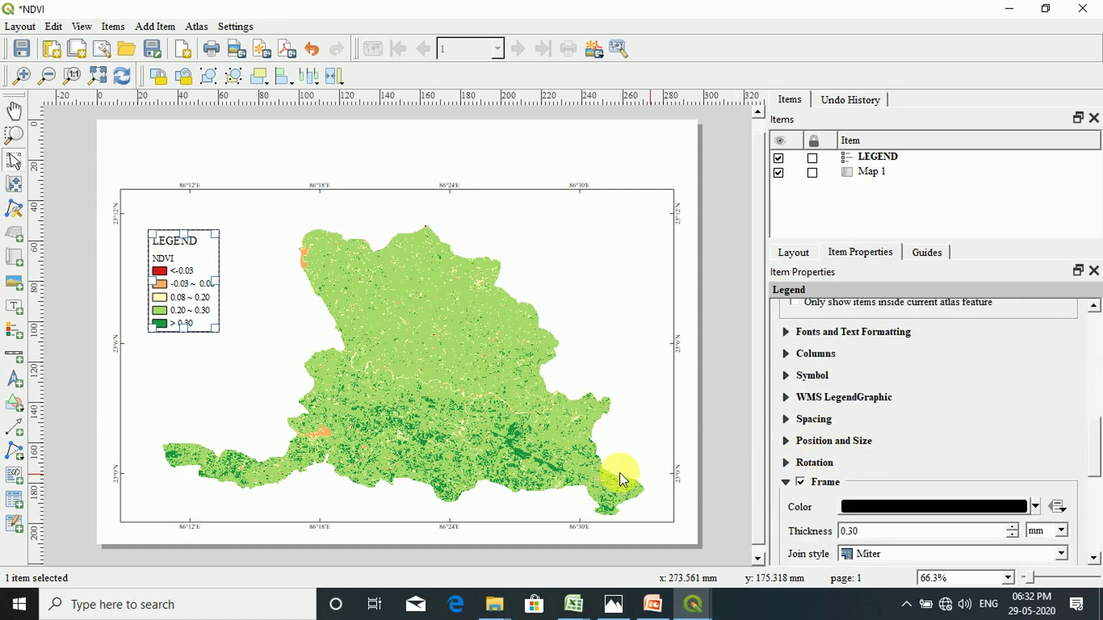
pyautogui.click(221, 352)
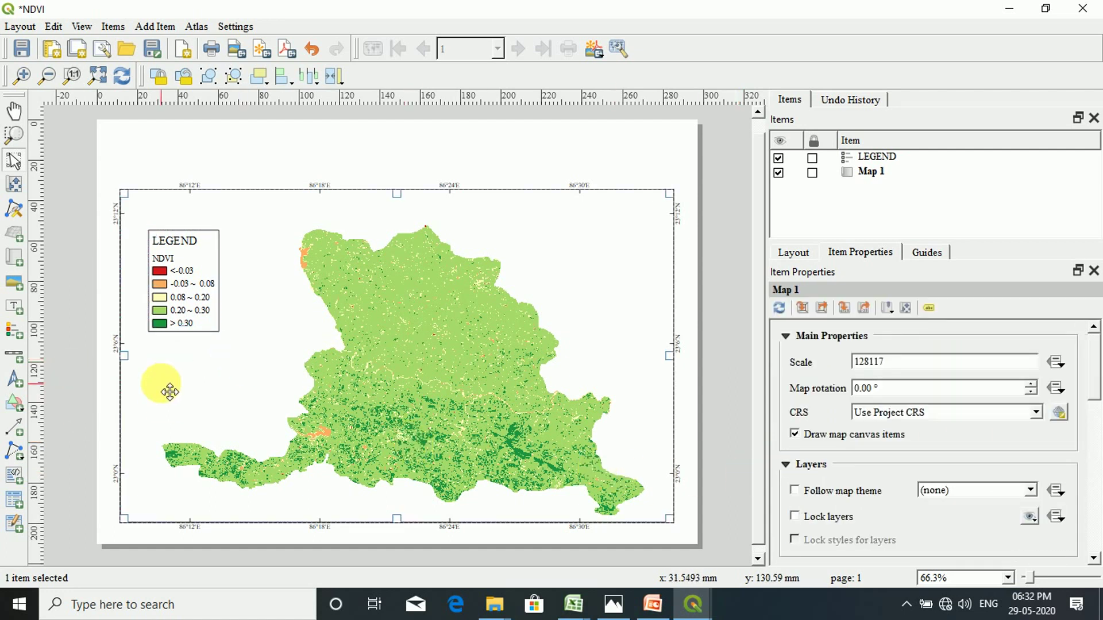
# Add a scale bar in the map's blank upper-right area and set its left segments to 2.
pyautogui.click(14, 359)
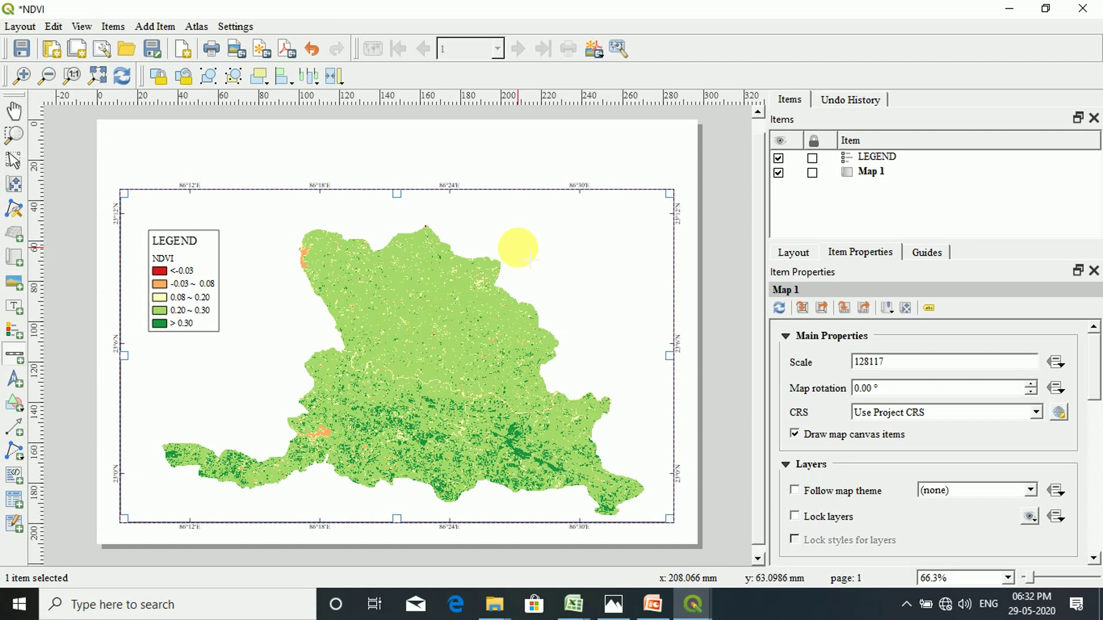
pyautogui.moveTo(517, 248); pyautogui.dragTo(647, 269)
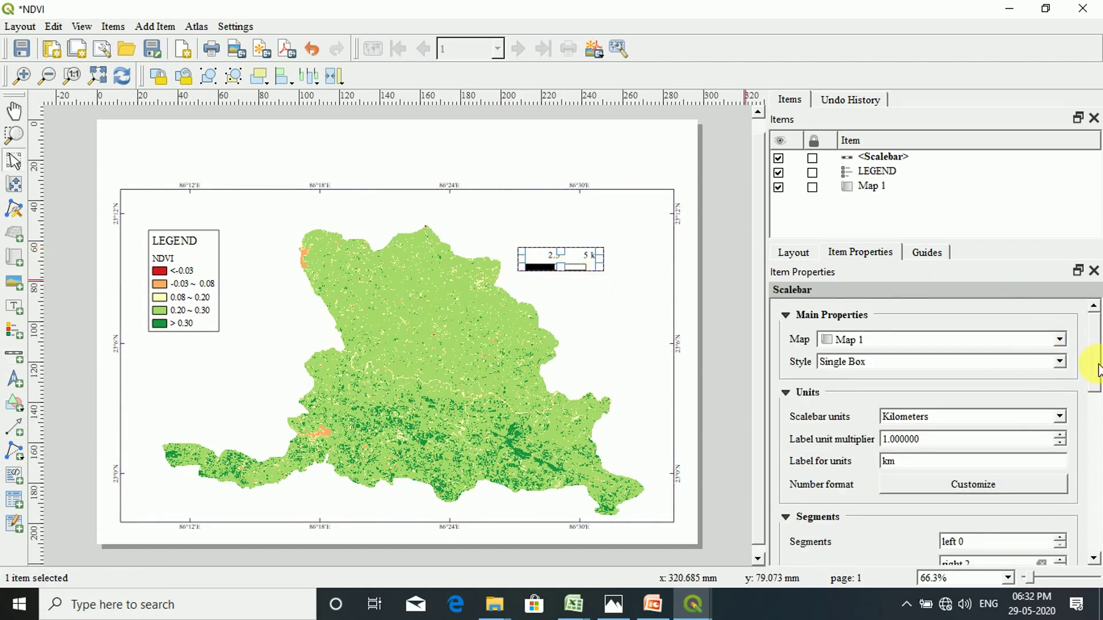
pyautogui.moveTo(1097, 361); pyautogui.dragTo(1097, 379)
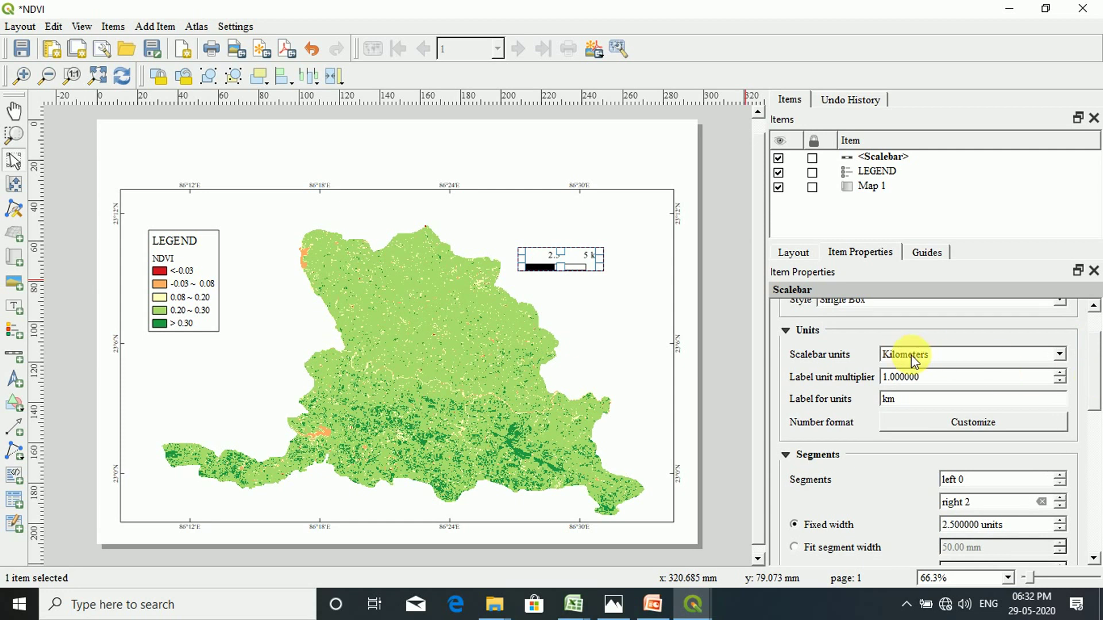
pyautogui.scroll(-2, 1094, 376)
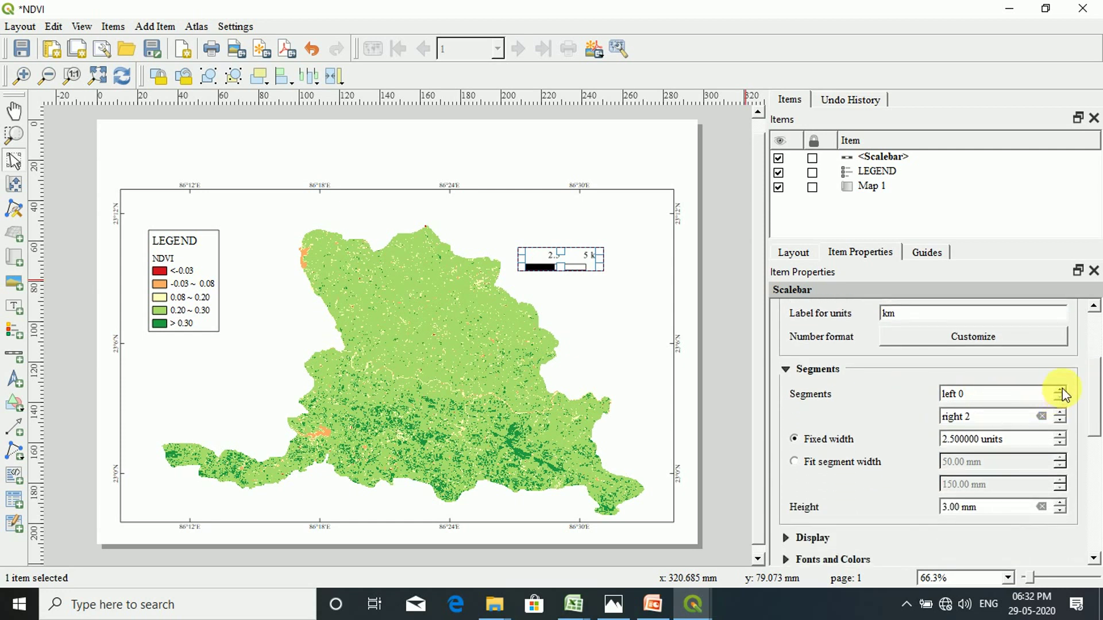
pyautogui.click(1062, 390)
pyautogui.click(1061, 390)
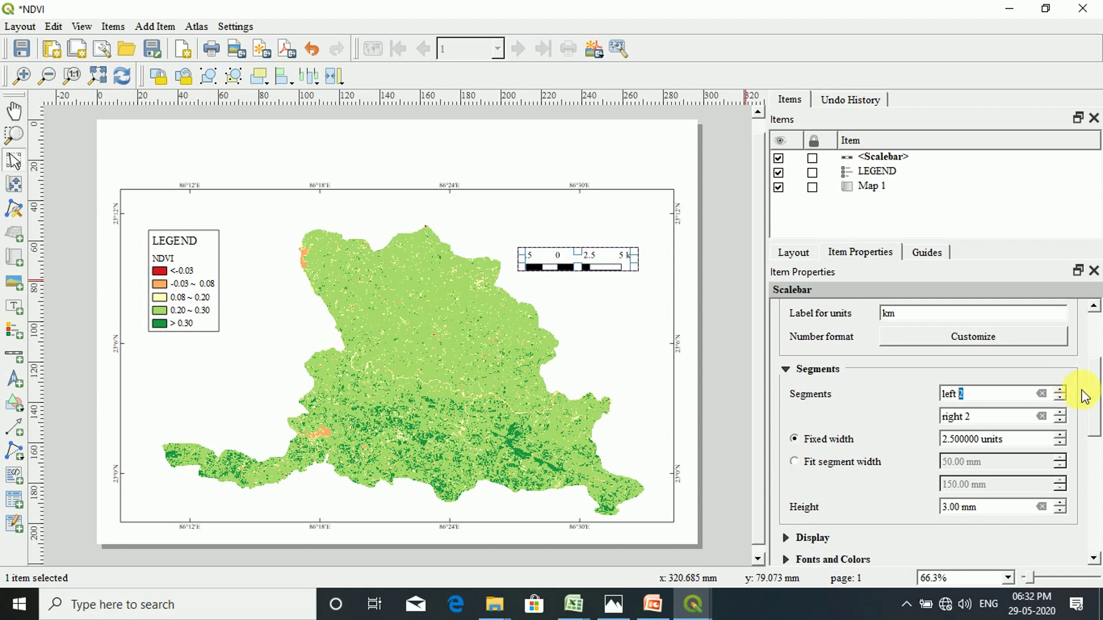
pyautogui.scroll(-1, 1068, 396)
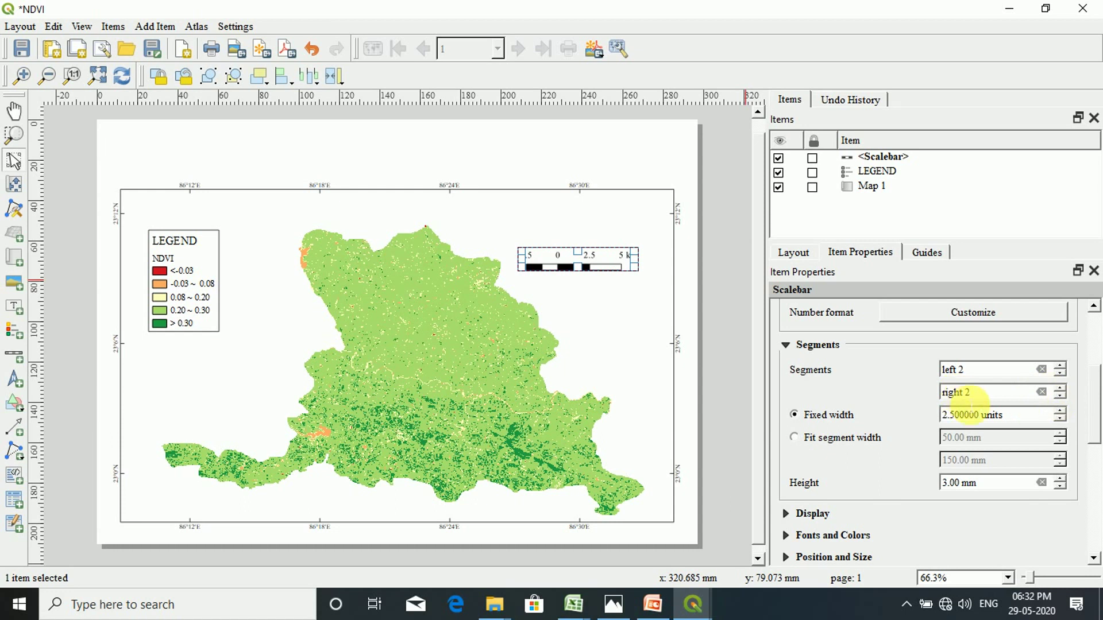
# Set the scale bar's right segments to 3 and its height to 2.00 mm.
pyautogui.click(1060, 388)
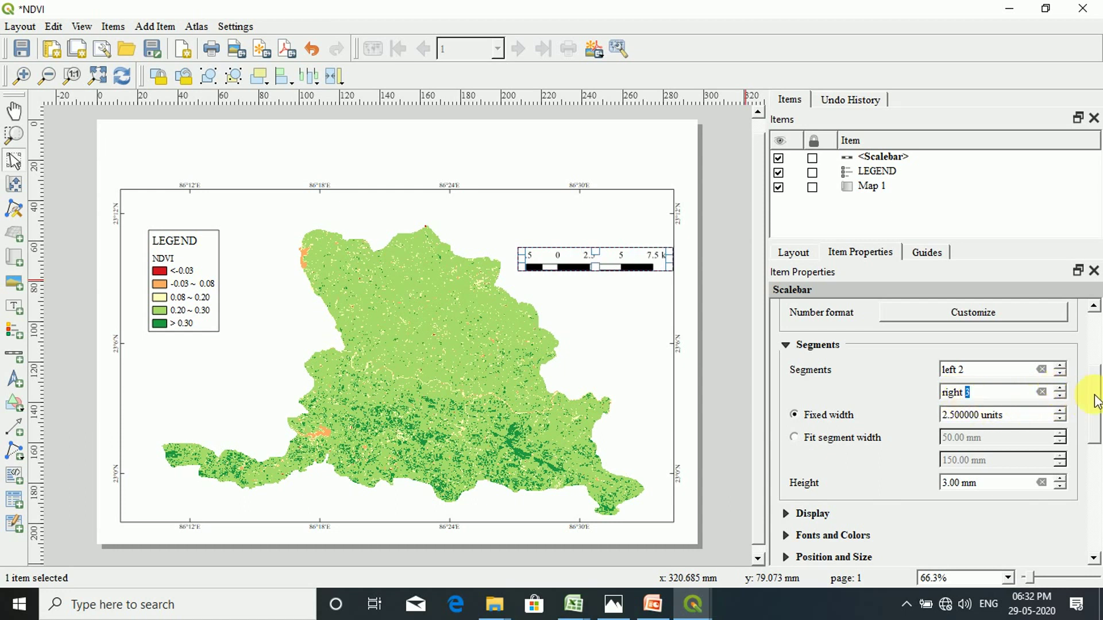
pyautogui.scroll(-3, 1095, 400)
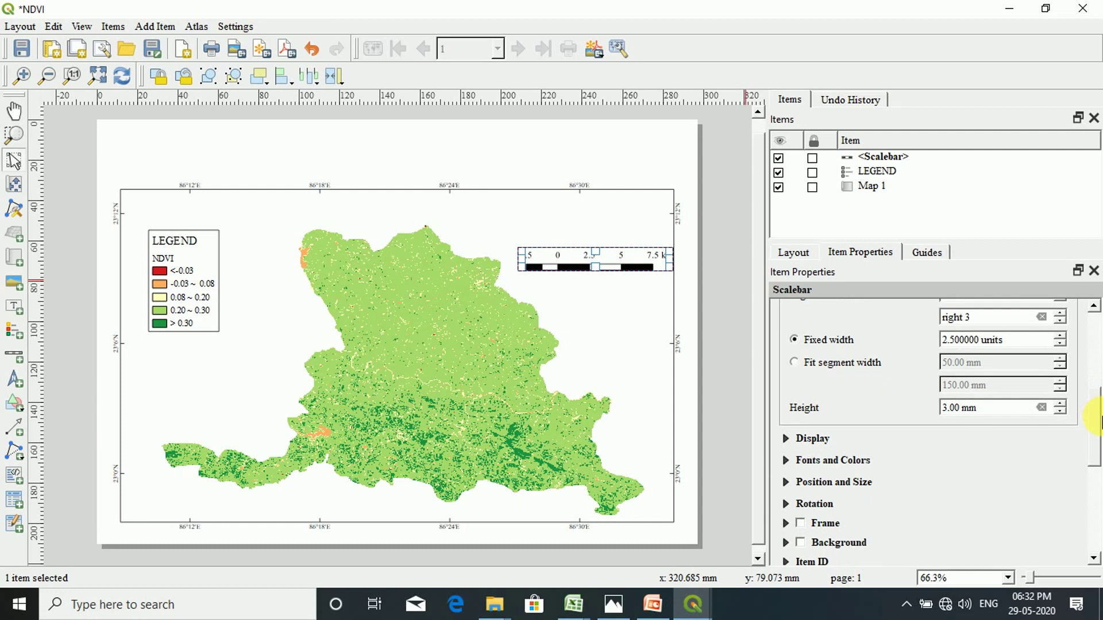
pyautogui.click(1059, 413)
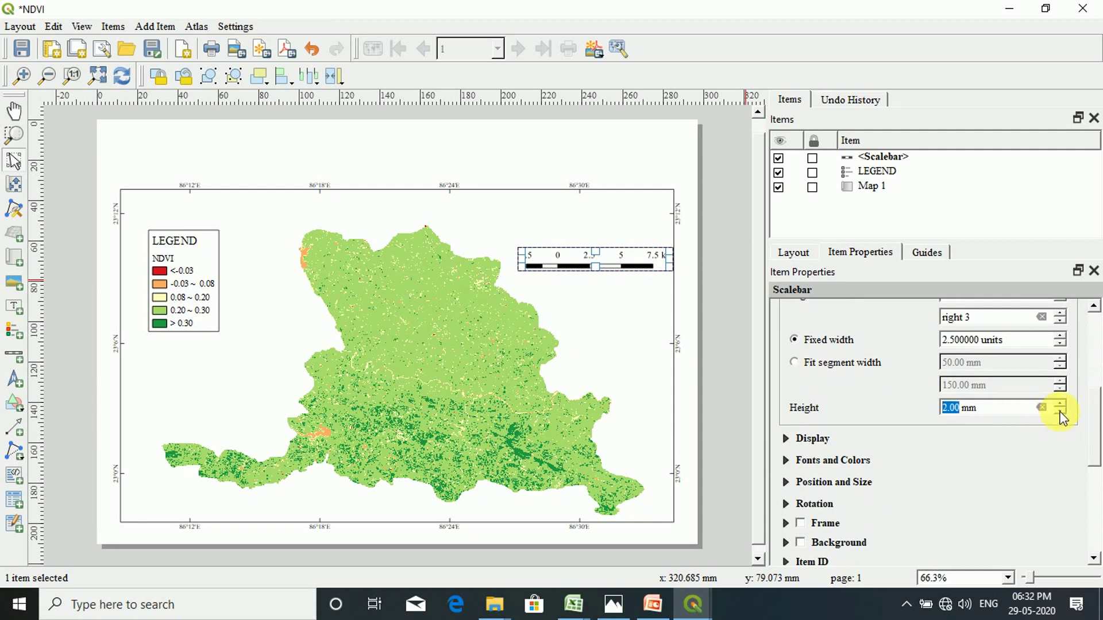
# Change the scale bar style to Double Box.
pyautogui.scroll(10, 1091, 411)
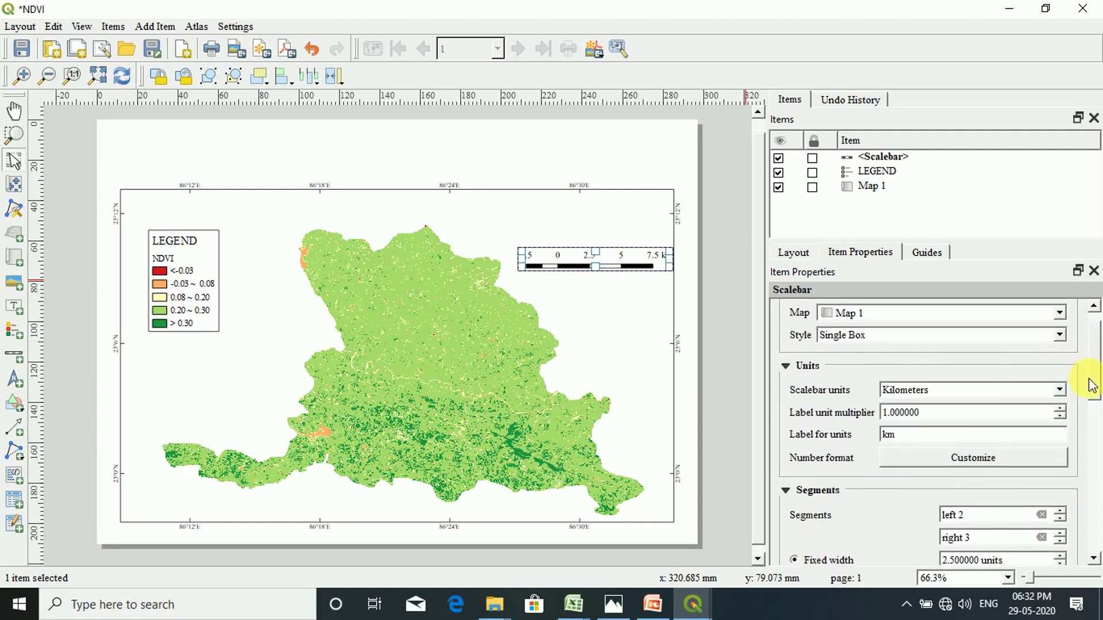
pyautogui.scroll(1, 1090, 382)
pyautogui.click(965, 362)
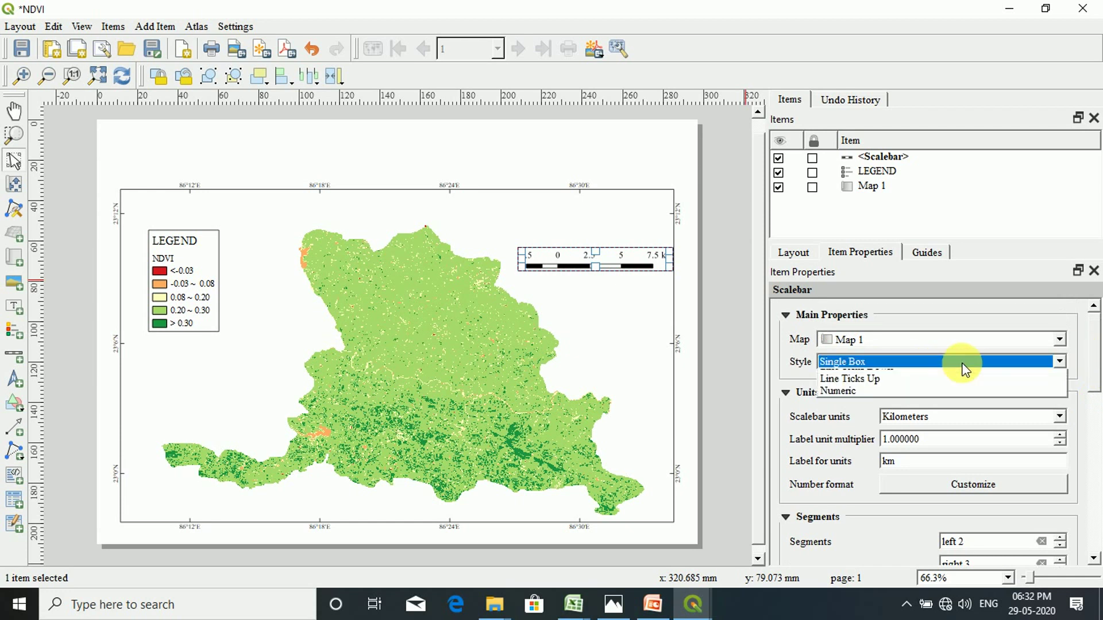
pyautogui.click(871, 385)
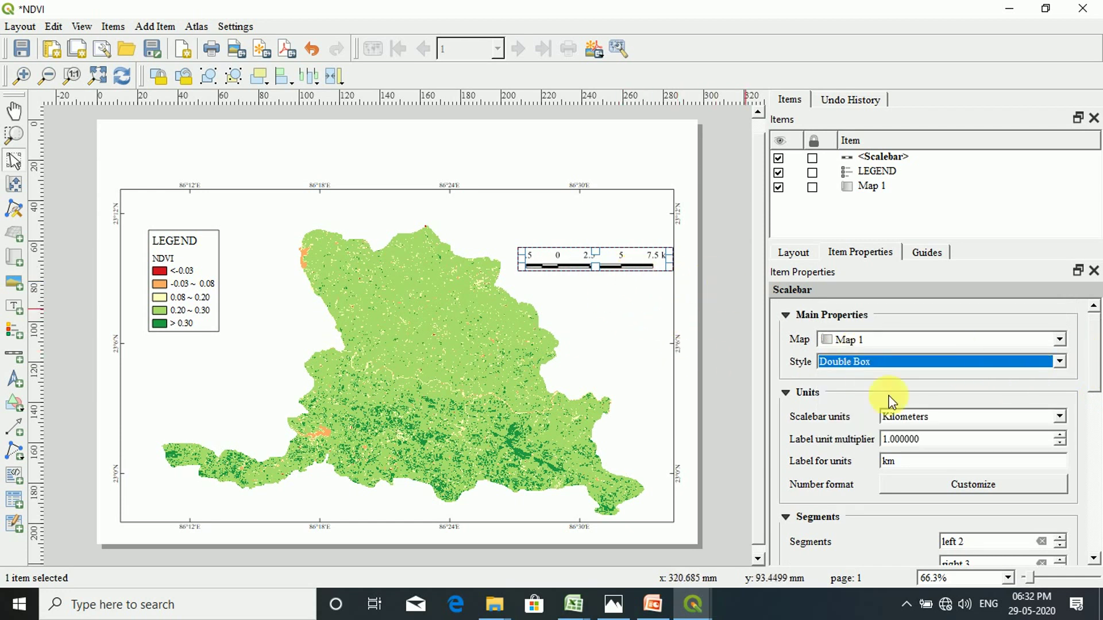
pyautogui.scroll(-1, 1091, 350)
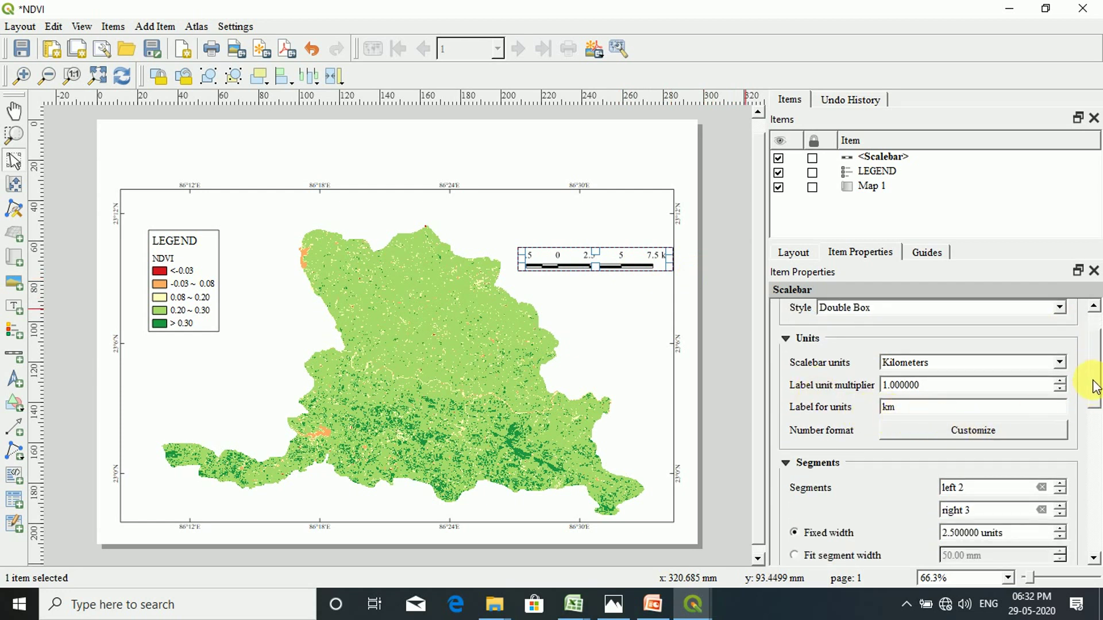
pyautogui.moveTo(1091, 372); pyautogui.dragTo(1098, 463)
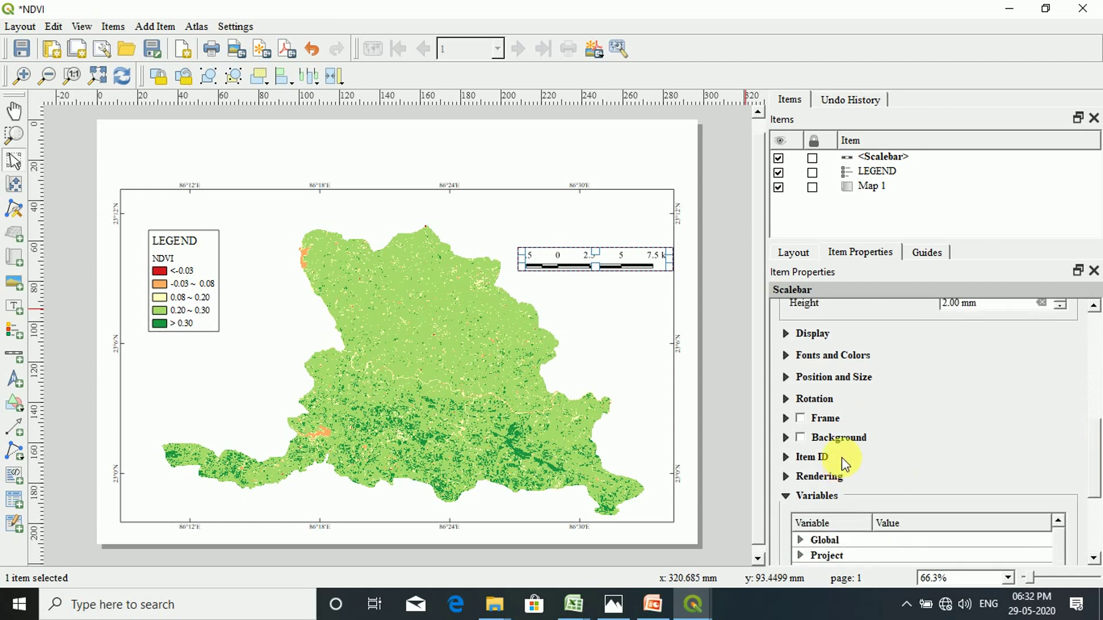
# Shift the scale bar slightly left within the map frame and deselect it.
pyautogui.click(589, 312)
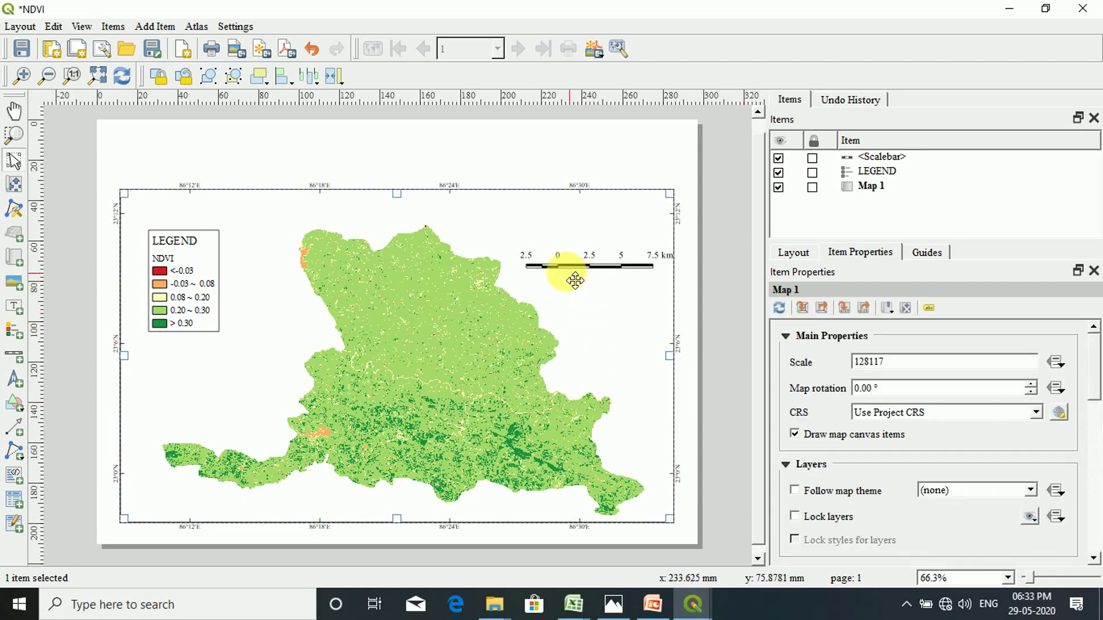
pyautogui.click(618, 273)
pyautogui.moveTo(618, 271); pyautogui.dragTo(611, 271)
pyautogui.click(584, 314)
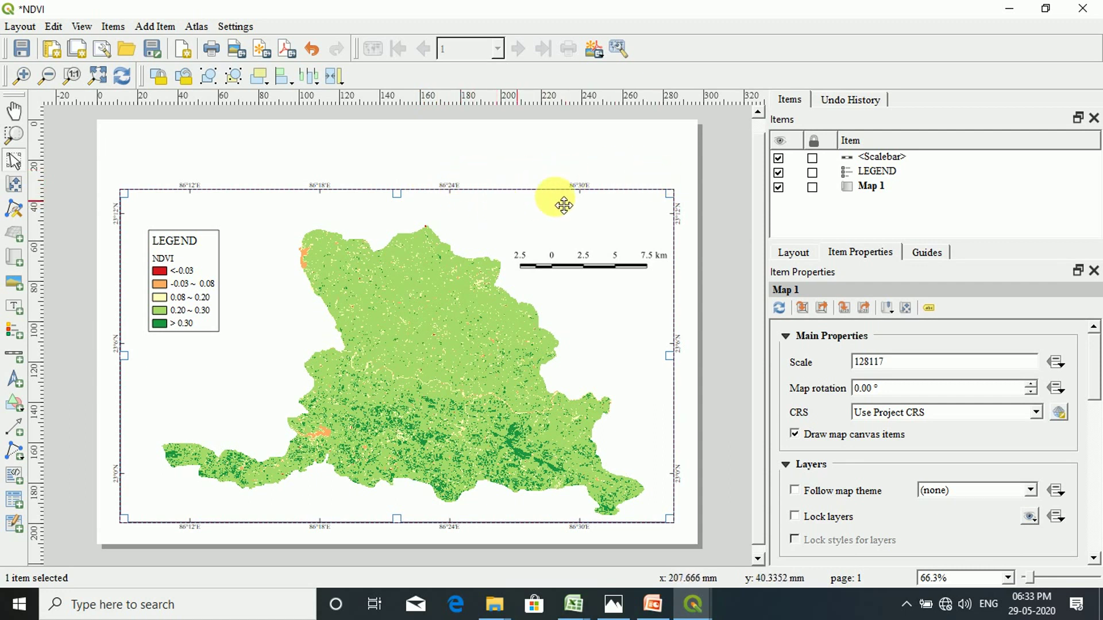
pyautogui.click(683, 267)
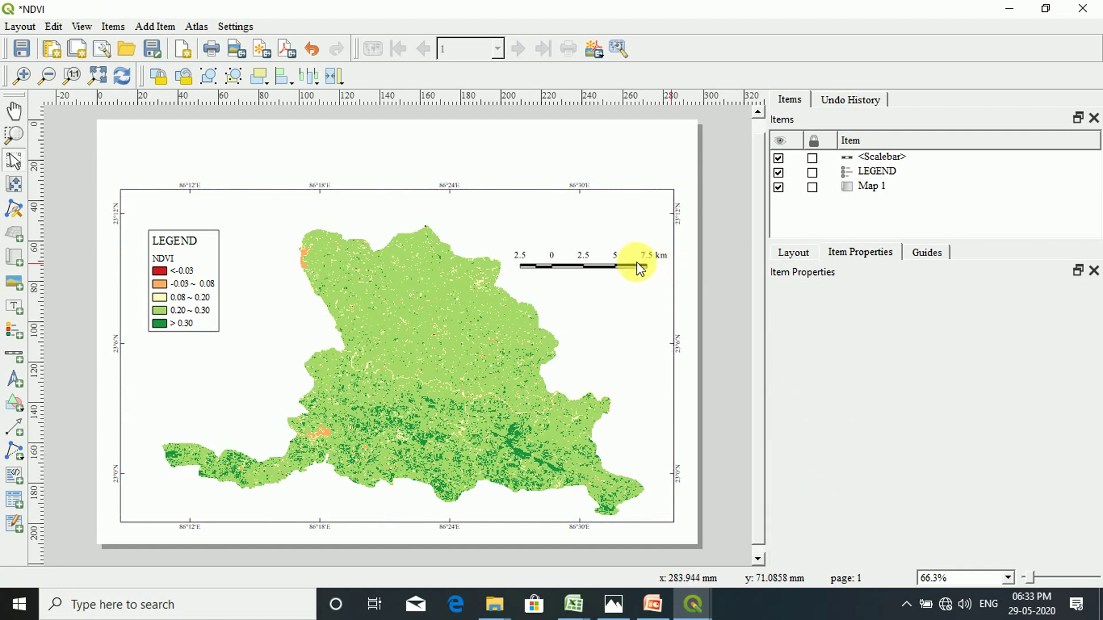
# Add a small picture above the scale bar using the circled north arrow symbol from the built-in SVG directory.
pyautogui.click(14, 283)
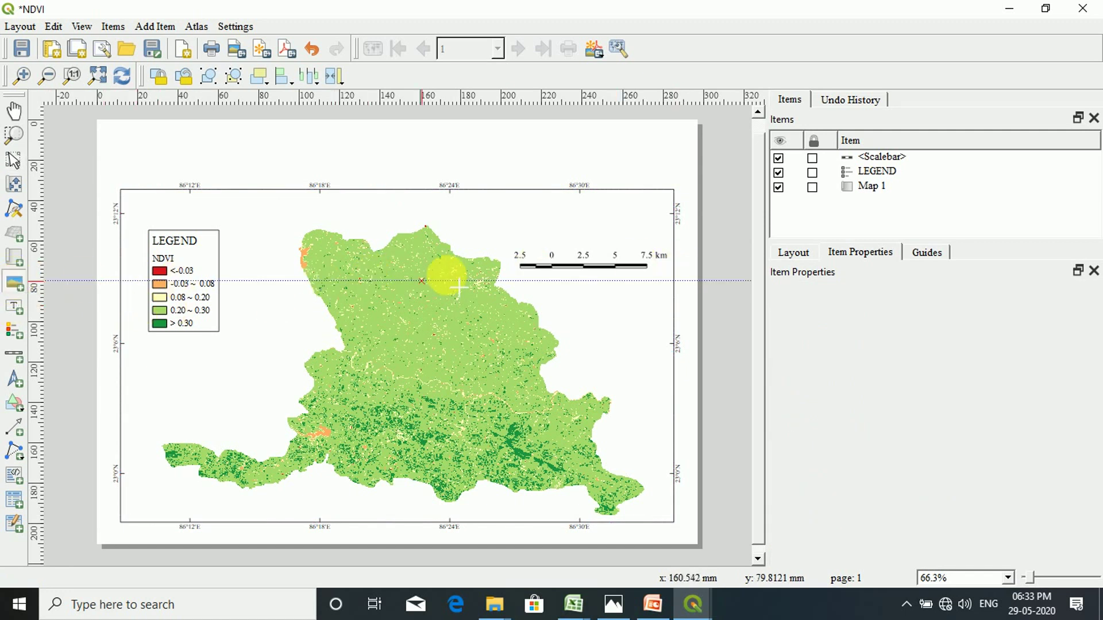
pyautogui.moveTo(581, 207); pyautogui.dragTo(634, 248)
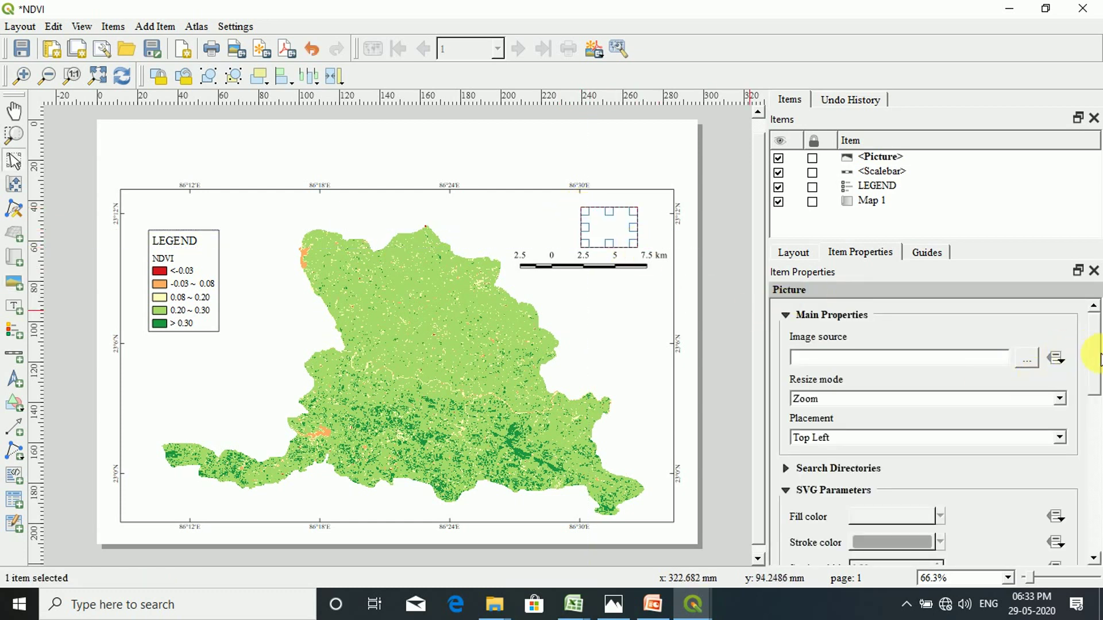
pyautogui.moveTo(1100, 357); pyautogui.dragTo(1098, 368)
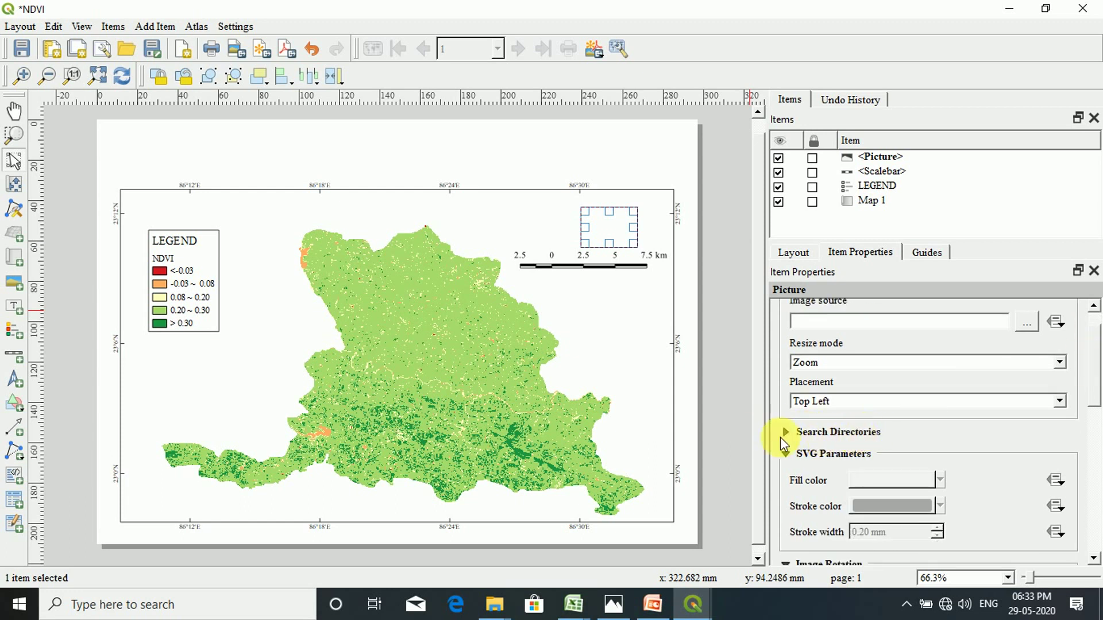
pyautogui.click(787, 433)
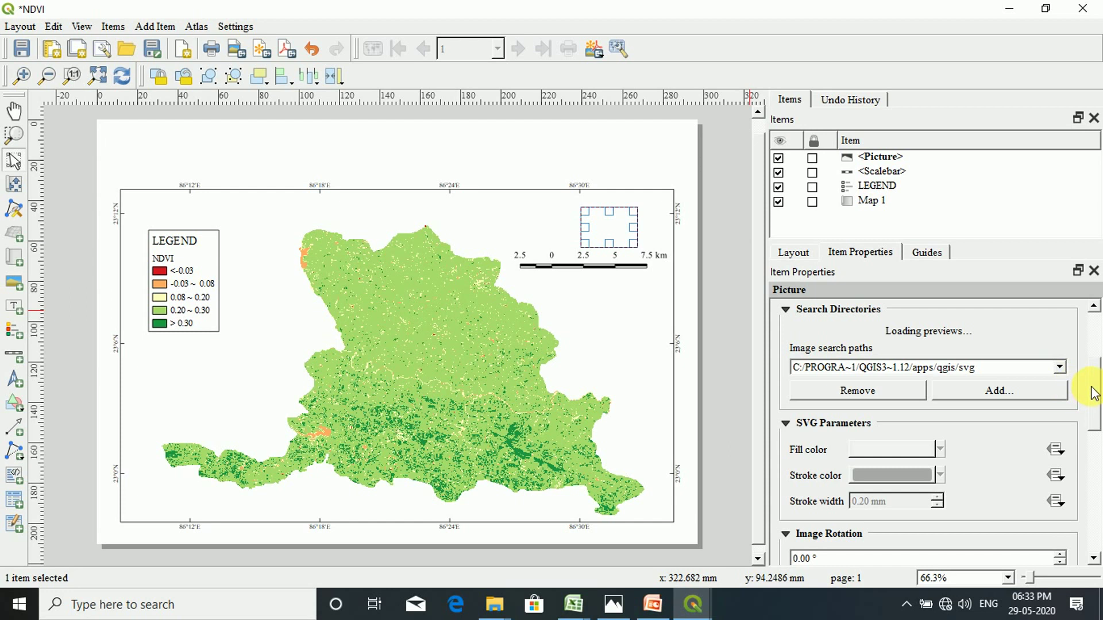
pyautogui.moveTo(1094, 393); pyautogui.dragTo(1093, 387)
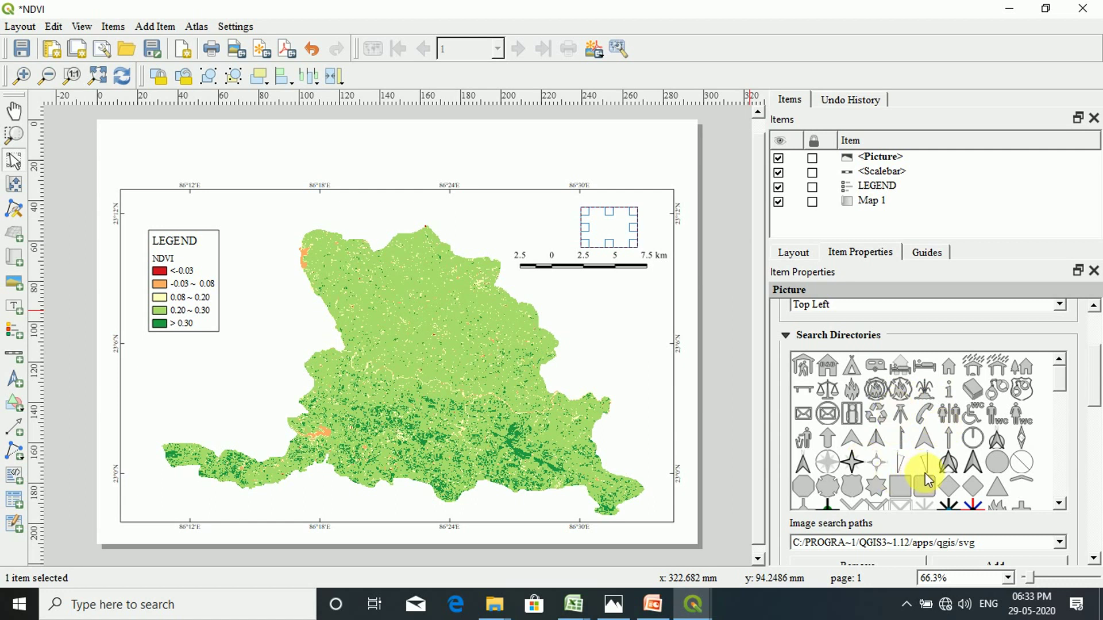
pyautogui.click(998, 441)
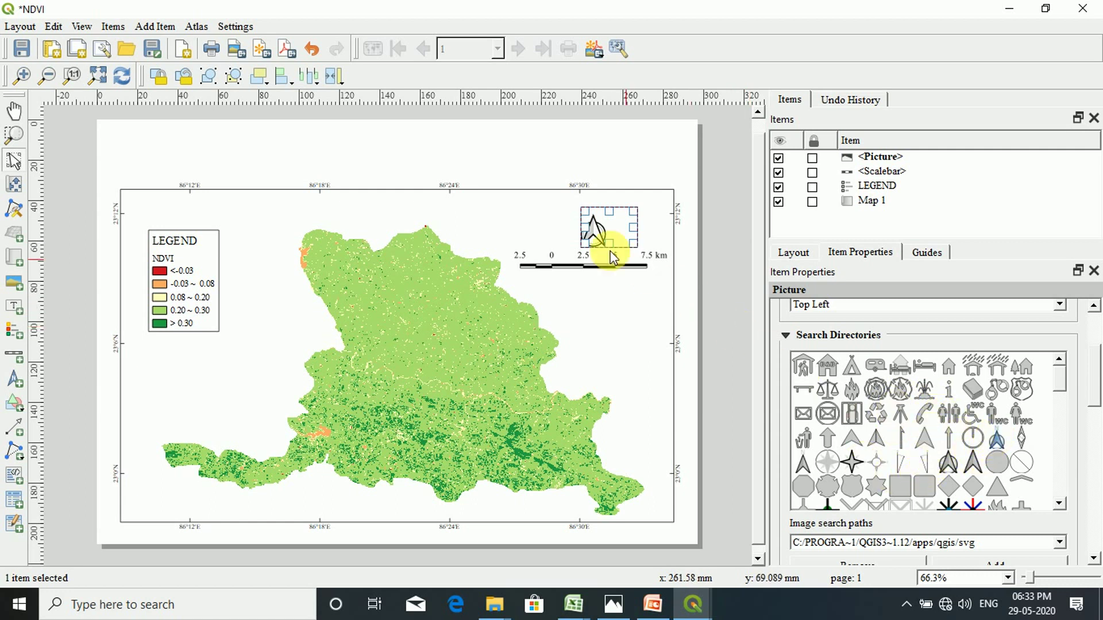
pyautogui.click(602, 283)
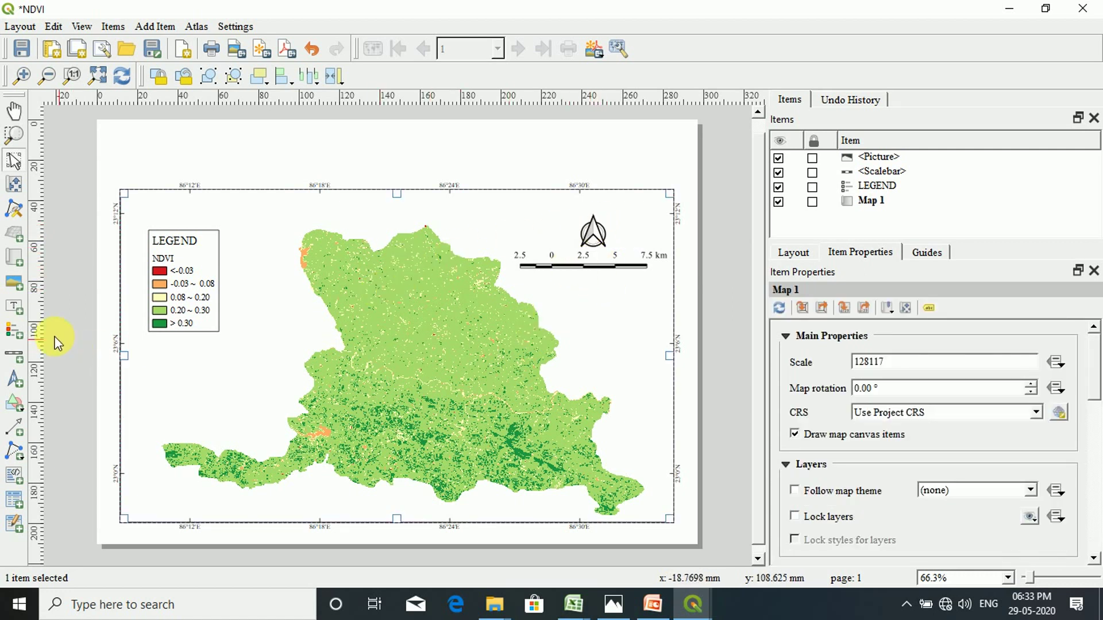
# Add a small label just above the north arrow with the text N.
pyautogui.click(15, 307)
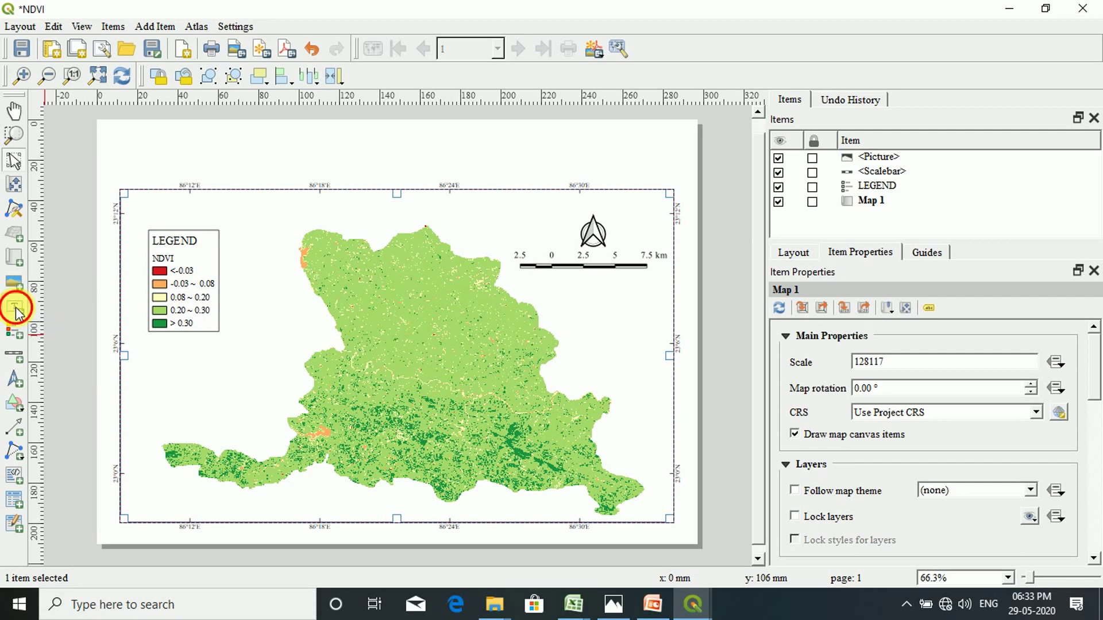
pyautogui.moveTo(581, 201); pyautogui.dragTo(610, 213)
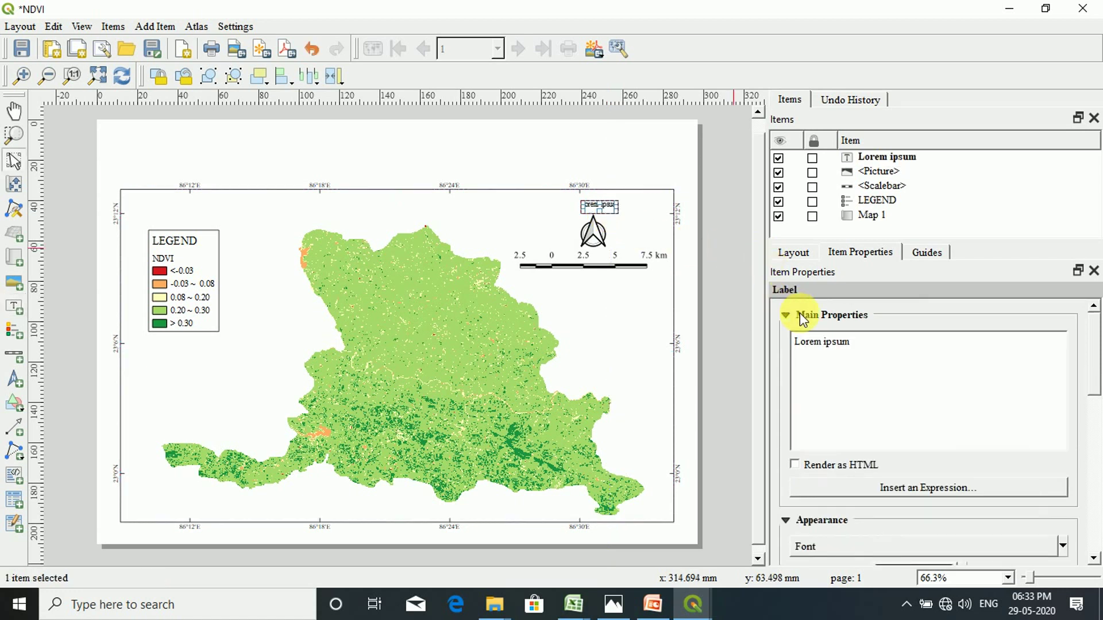
pyautogui.press('BackSpace')
pyautogui.press('BackSpace')
pyautogui.press('BackSpace')
pyautogui.press('BackSpace')
pyautogui.press('BackSpace')
pyautogui.press('BackSpace')
pyautogui.press('BackSpace')
pyautogui.press('BackSpace')
pyautogui.press('BackSpace')
pyautogui.write('N')
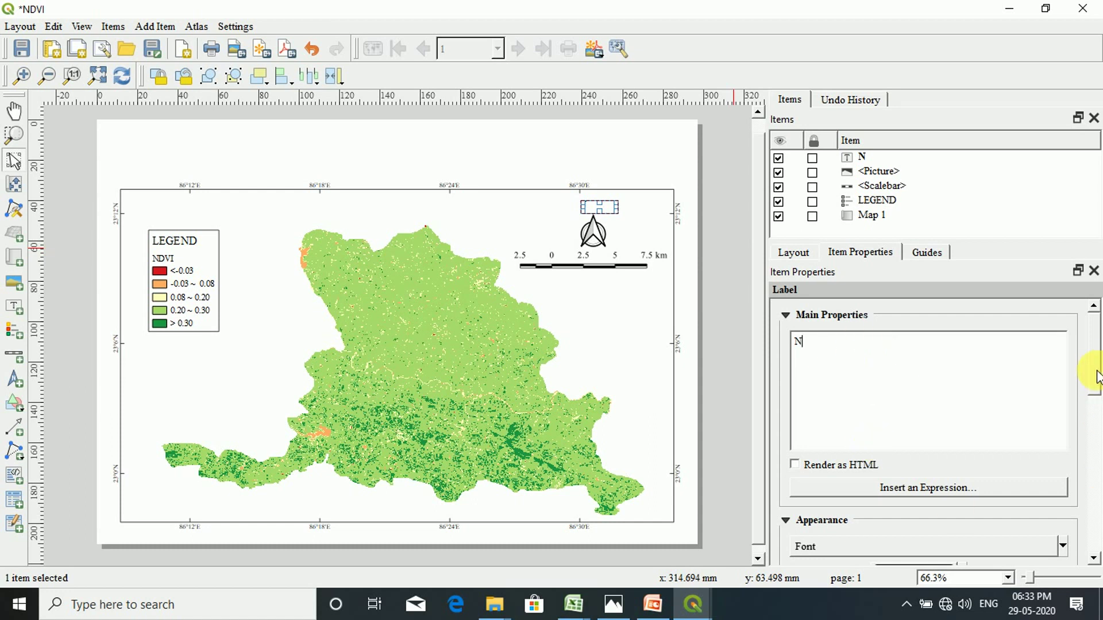
# Align the N label's text to horizontal center and vertical middle, and center the label over the north arrow.
pyautogui.scroll(-3, 1091, 374)
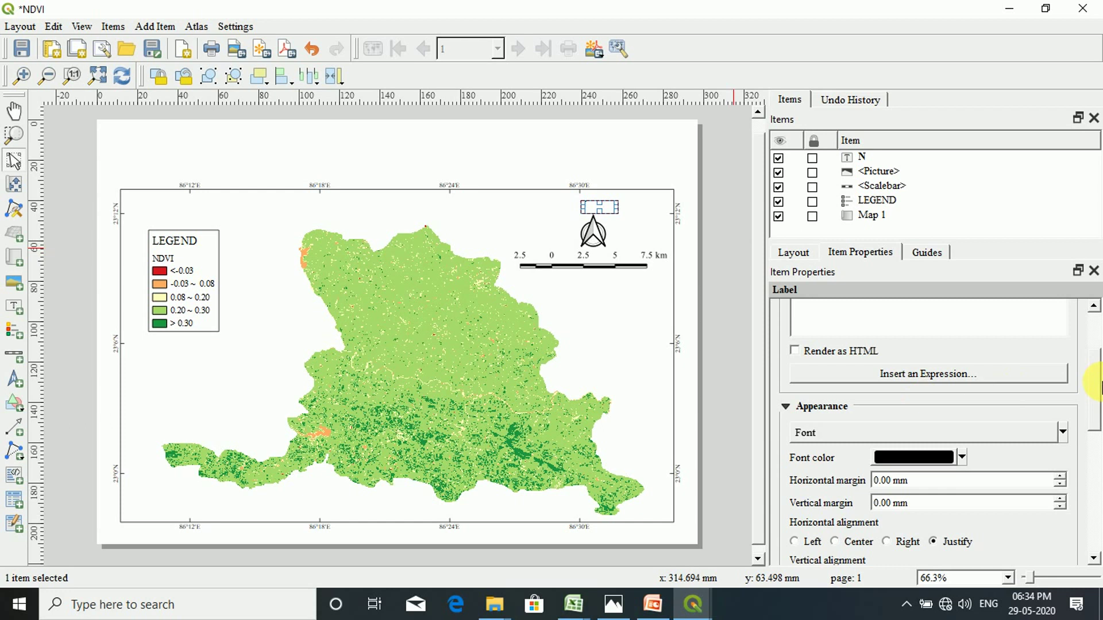
pyautogui.scroll(-2, 1094, 383)
pyautogui.click(836, 440)
pyautogui.click(836, 476)
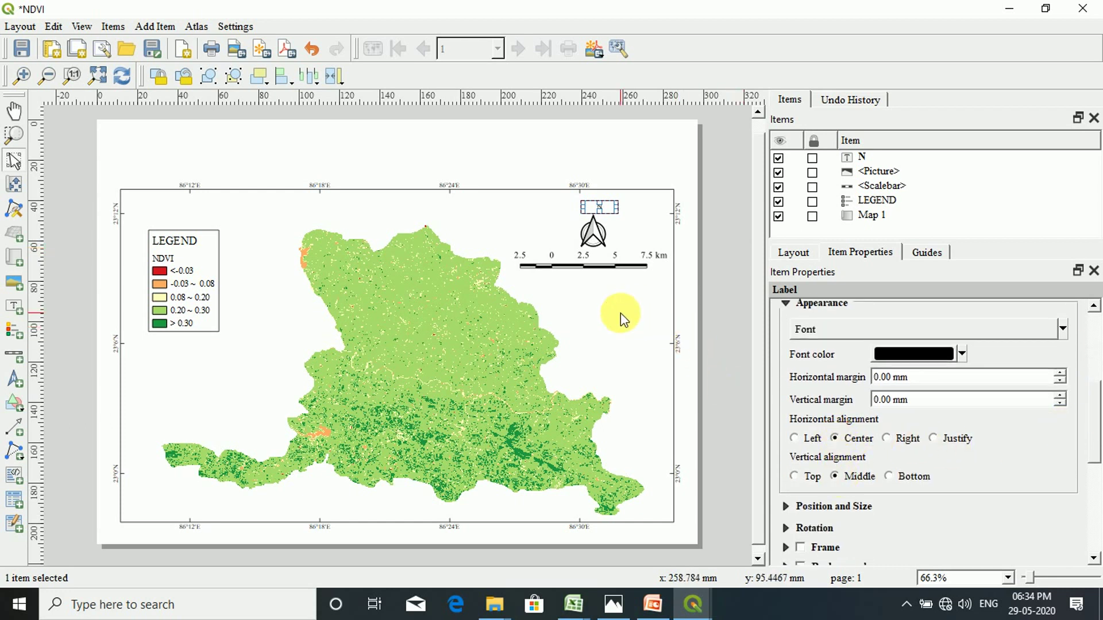
pyautogui.click(626, 220)
pyautogui.click(599, 208)
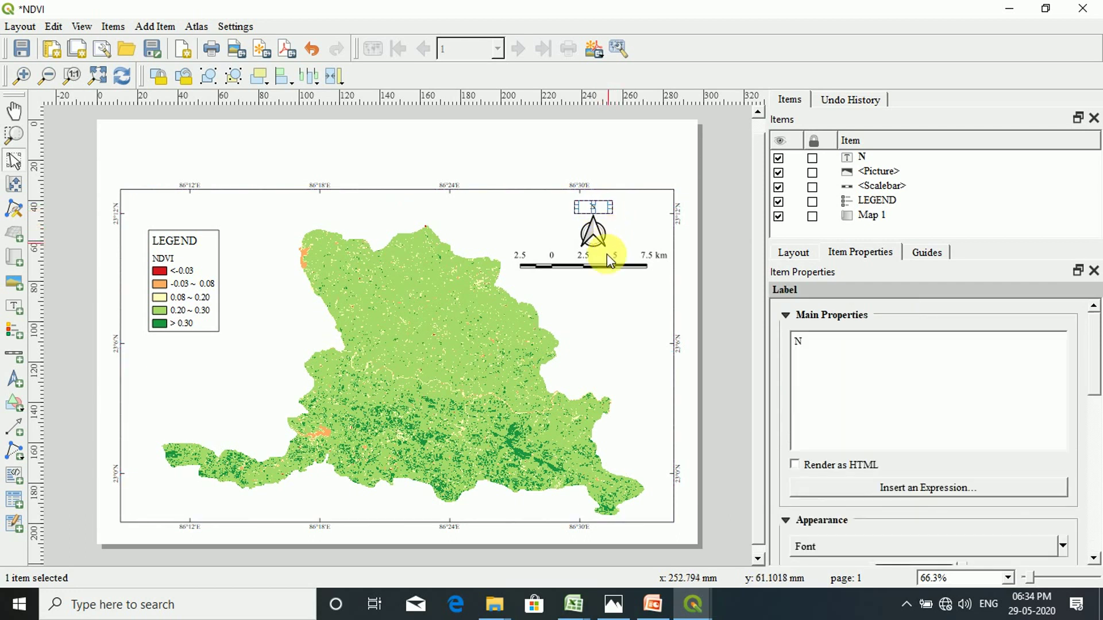
pyautogui.click(592, 280)
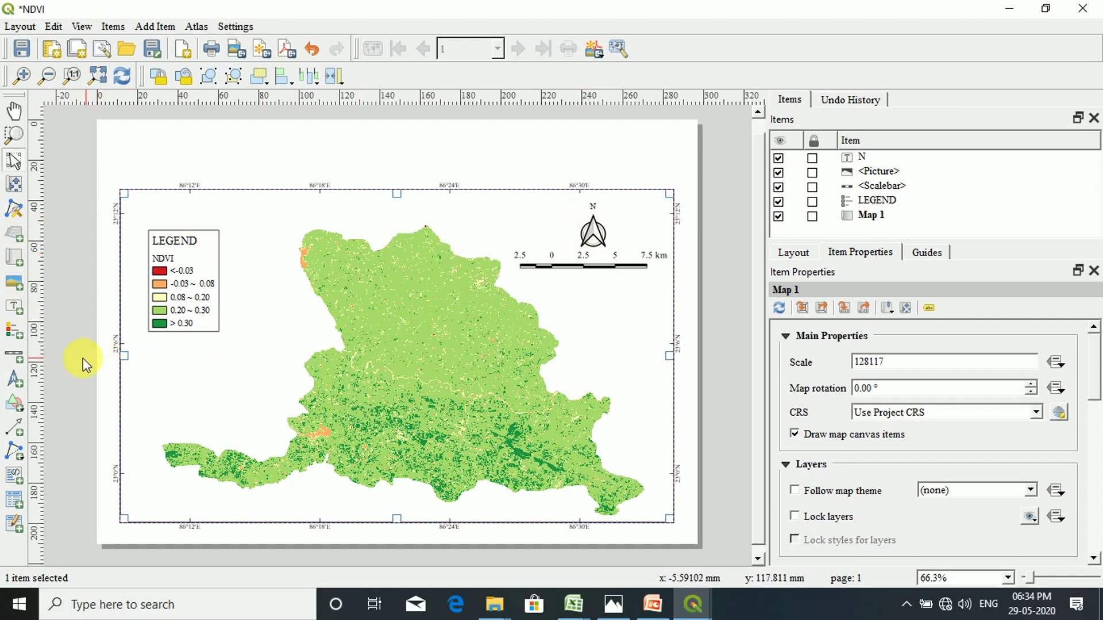
# Add a title label spanning the map's width above it, reading NDVI OF BARABAZAR C.D. BLOCL OF PURULIYA DISTRICT.
pyautogui.click(14, 310)
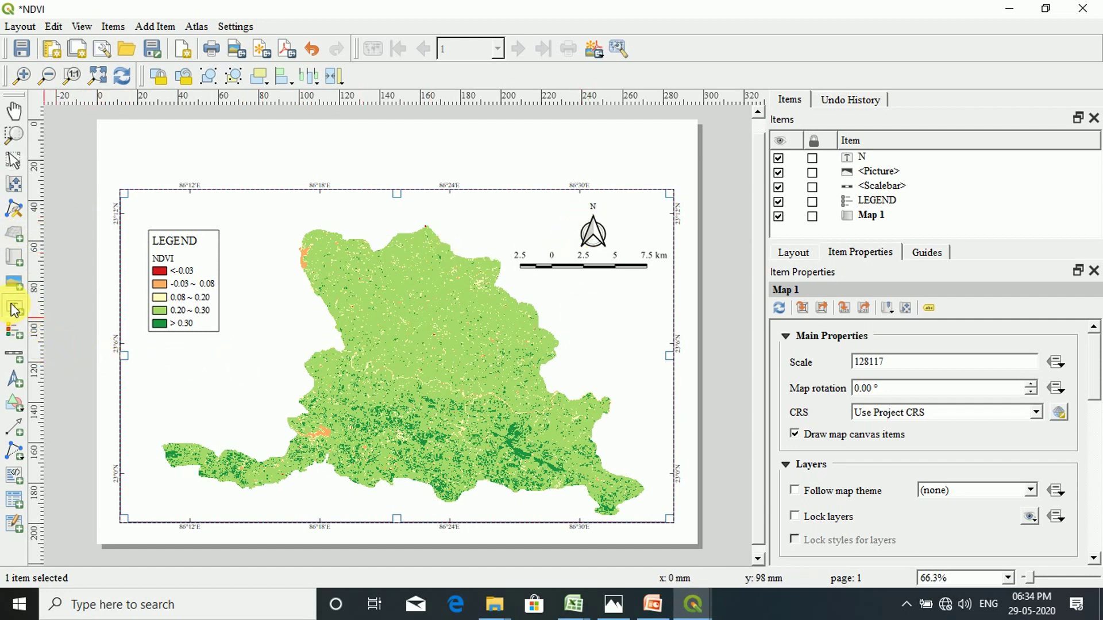
pyautogui.moveTo(120, 144); pyautogui.dragTo(674, 172)
pyautogui.click(865, 351)
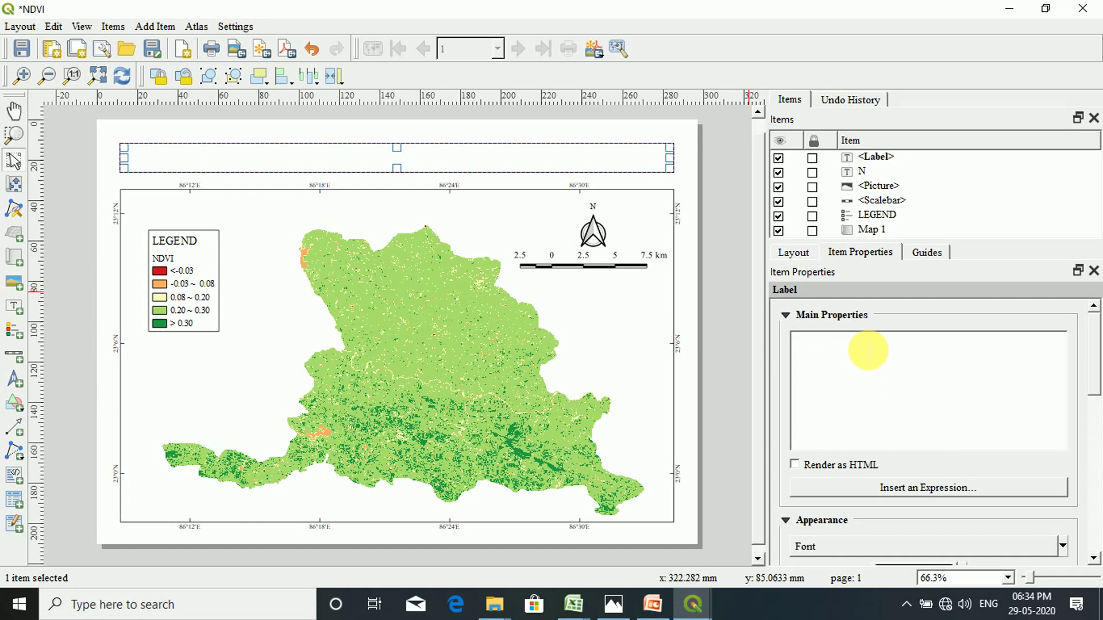
pyautogui.write('N')
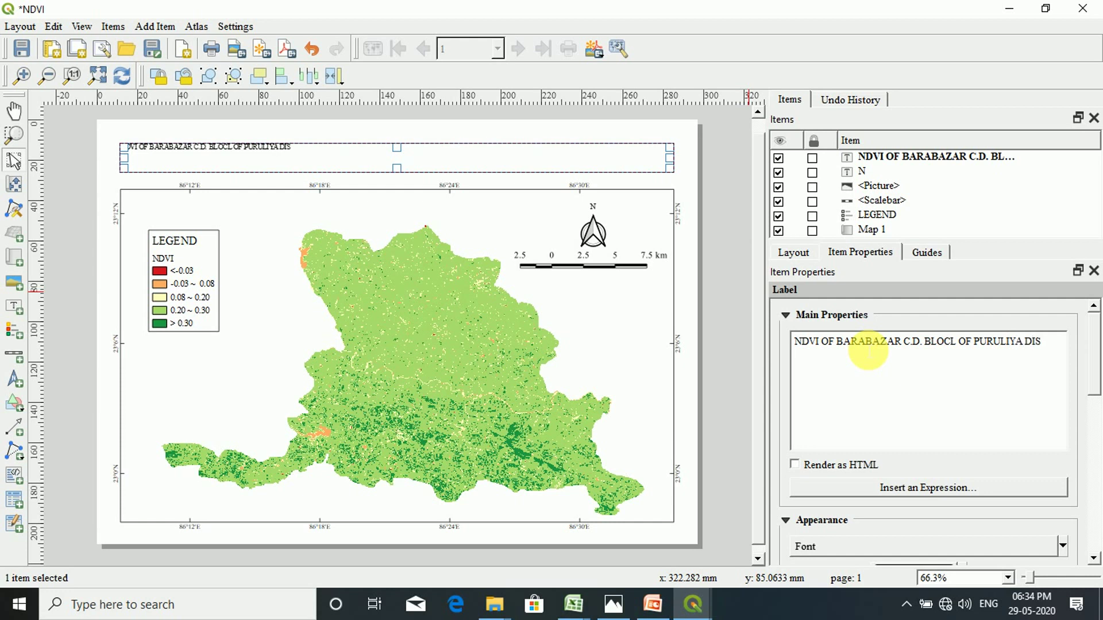
pyautogui.write('CT')
# Align the title text to horizontal center and vertical middle.
pyautogui.moveTo(1098, 370); pyautogui.dragTo(1098, 427)
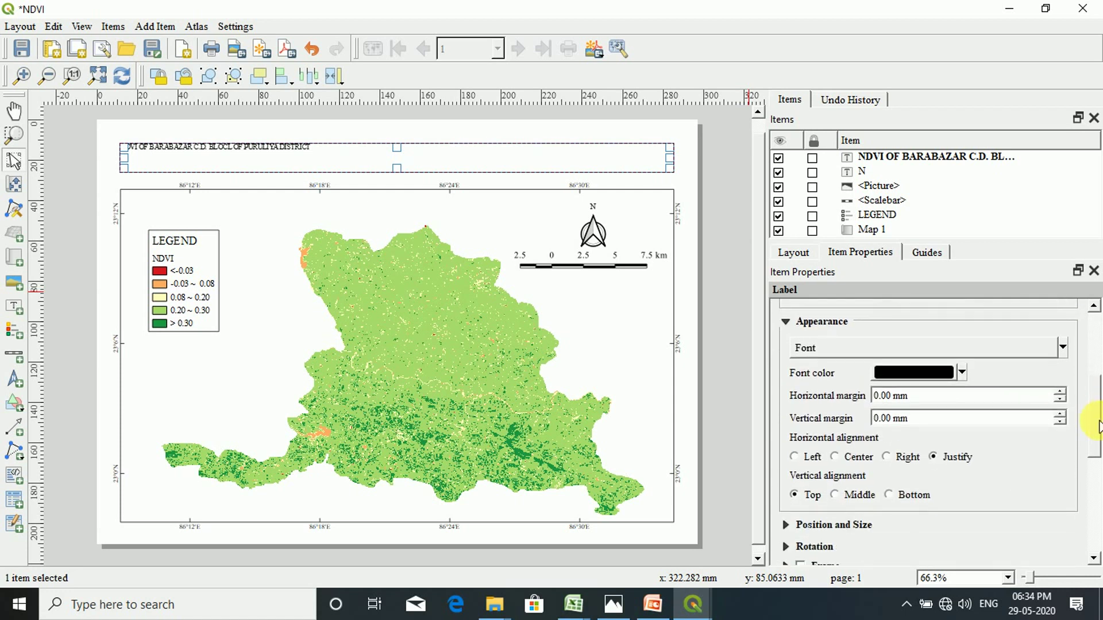
pyautogui.click(836, 457)
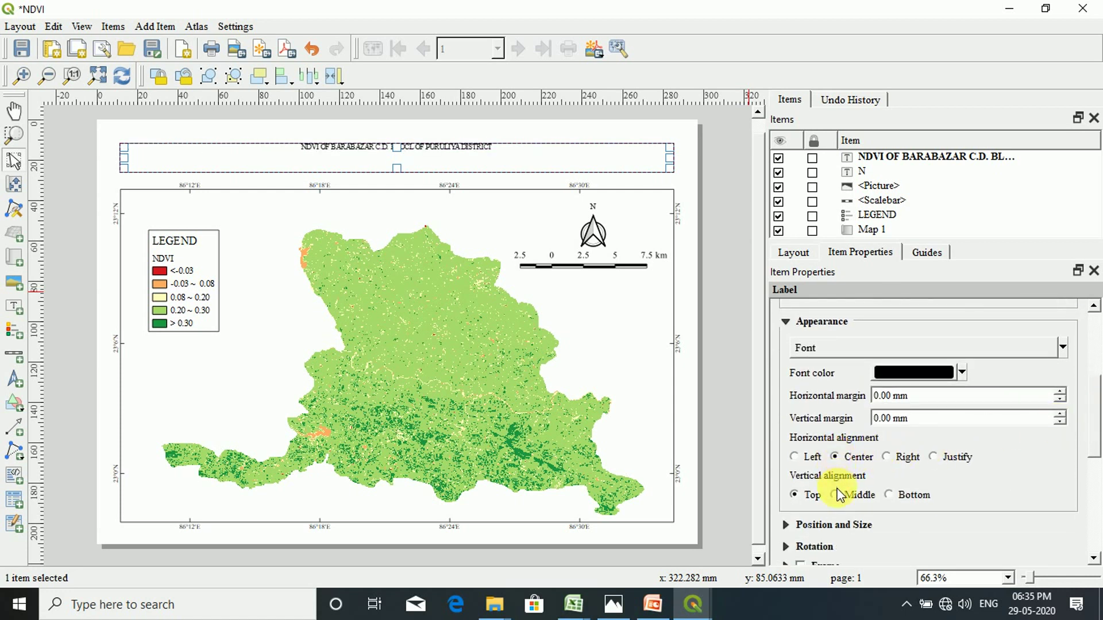
pyautogui.click(836, 495)
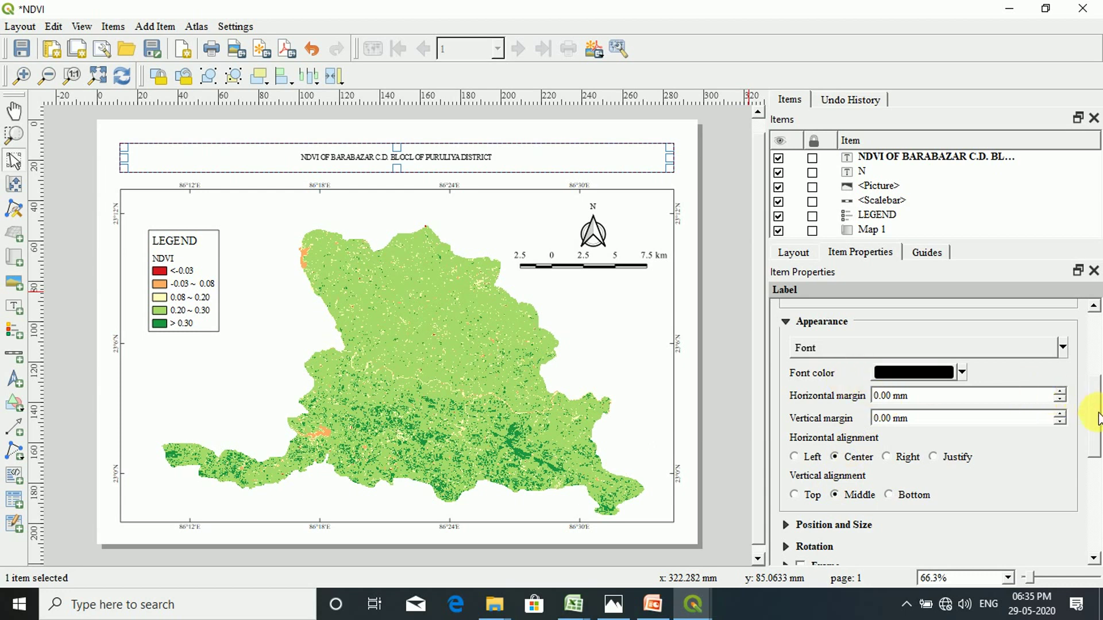
# Increase the title's font size to 23 pt.
pyautogui.scroll(3, 1098, 418)
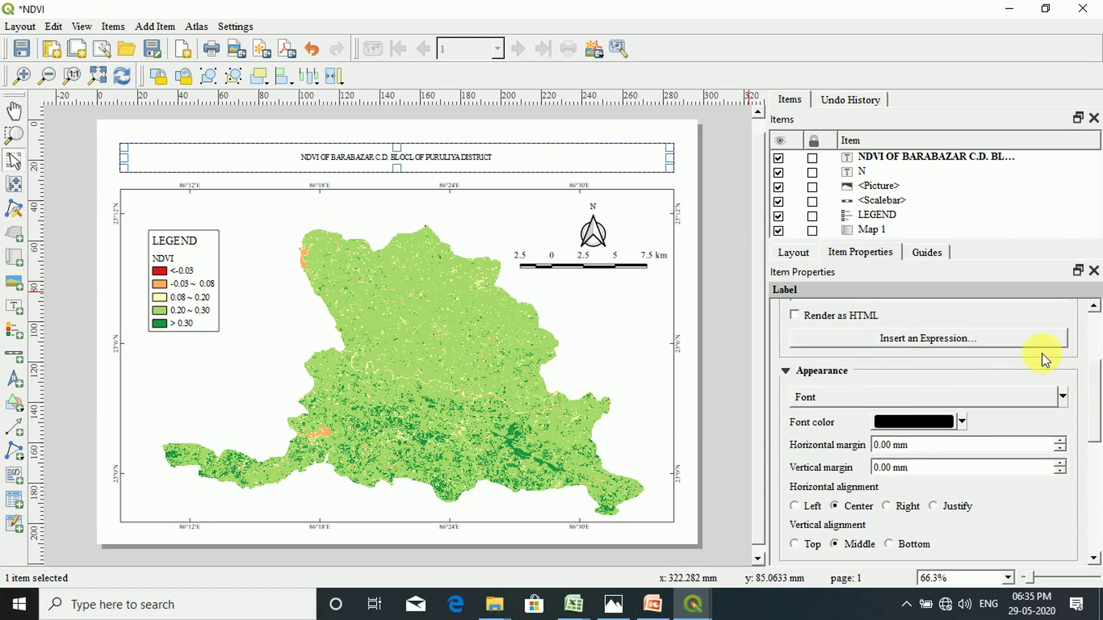
pyautogui.click(1063, 396)
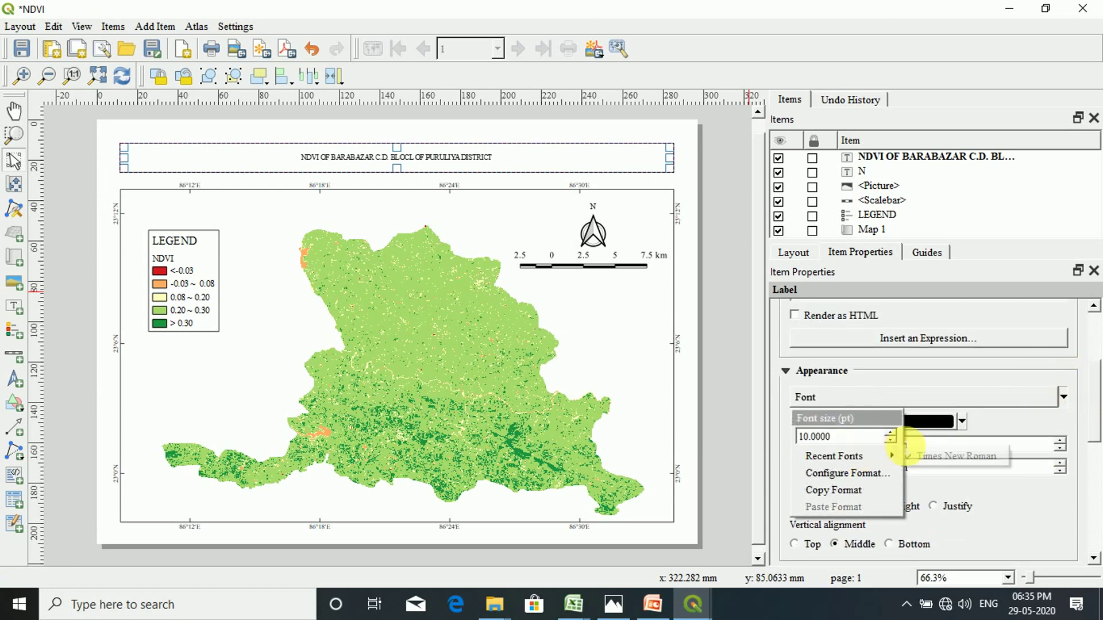
pyautogui.scroll(9, 896, 439)
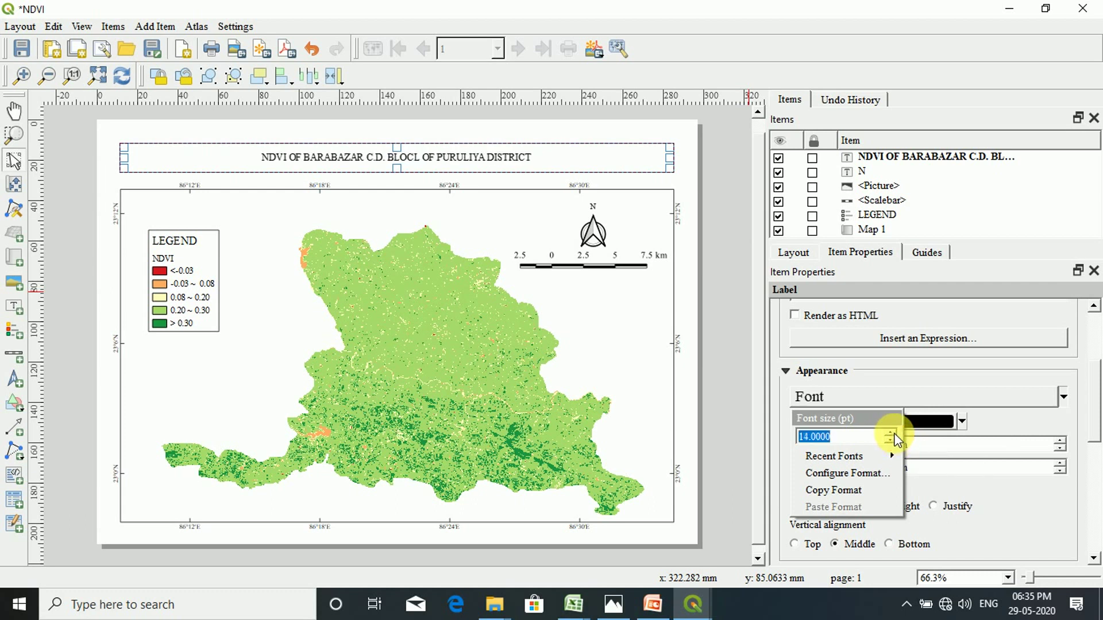
pyautogui.scroll(6, 896, 439)
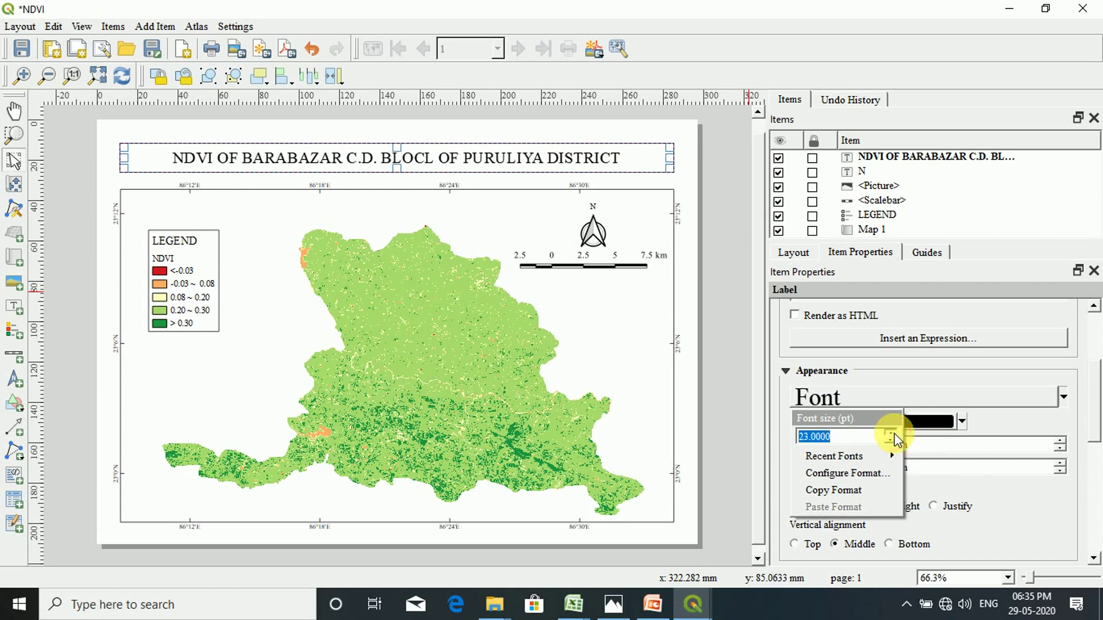
# Deselect the title label, view the reference map NDVI 800 DPI.jpeg in Photos, and return to the QGIS print layout.
pyautogui.click(688, 305)
pyautogui.click(696, 167)
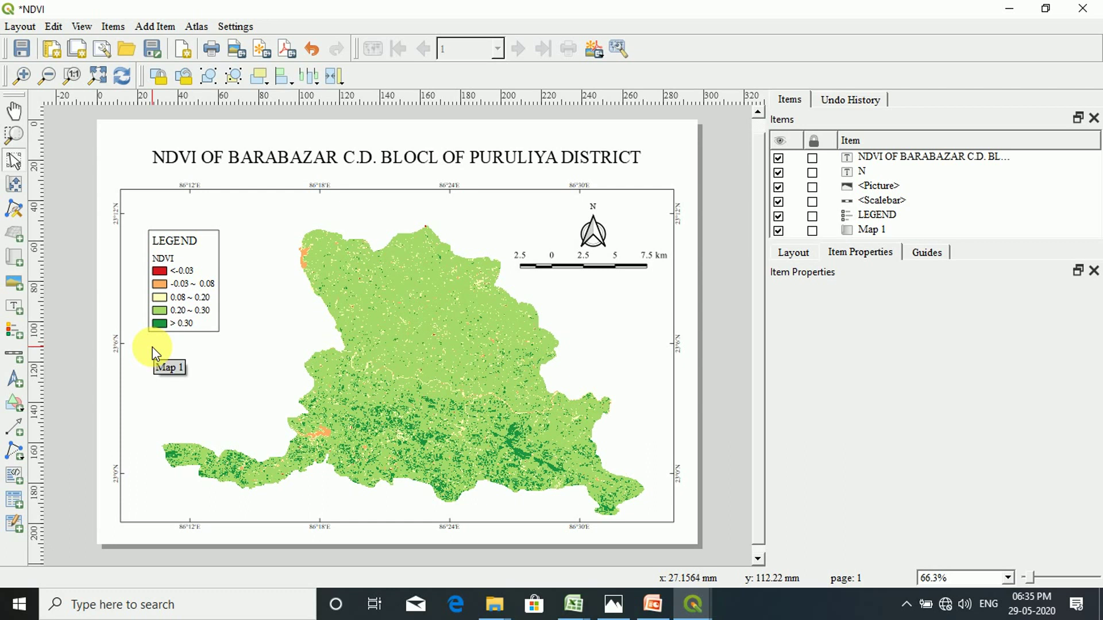
pyautogui.click(614, 601)
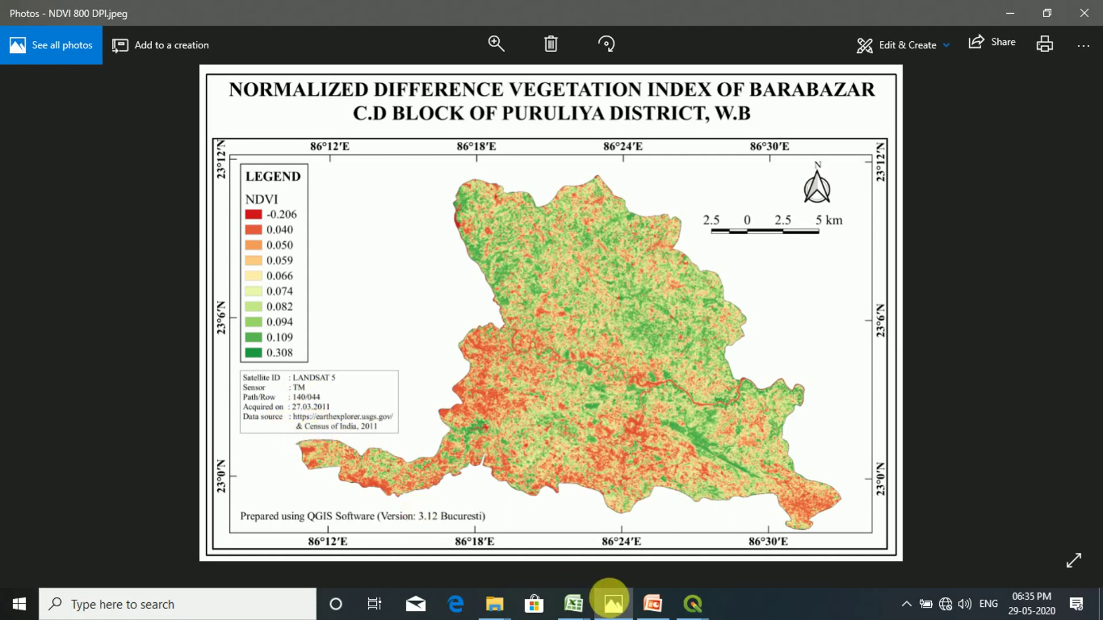
pyautogui.click(680, 612)
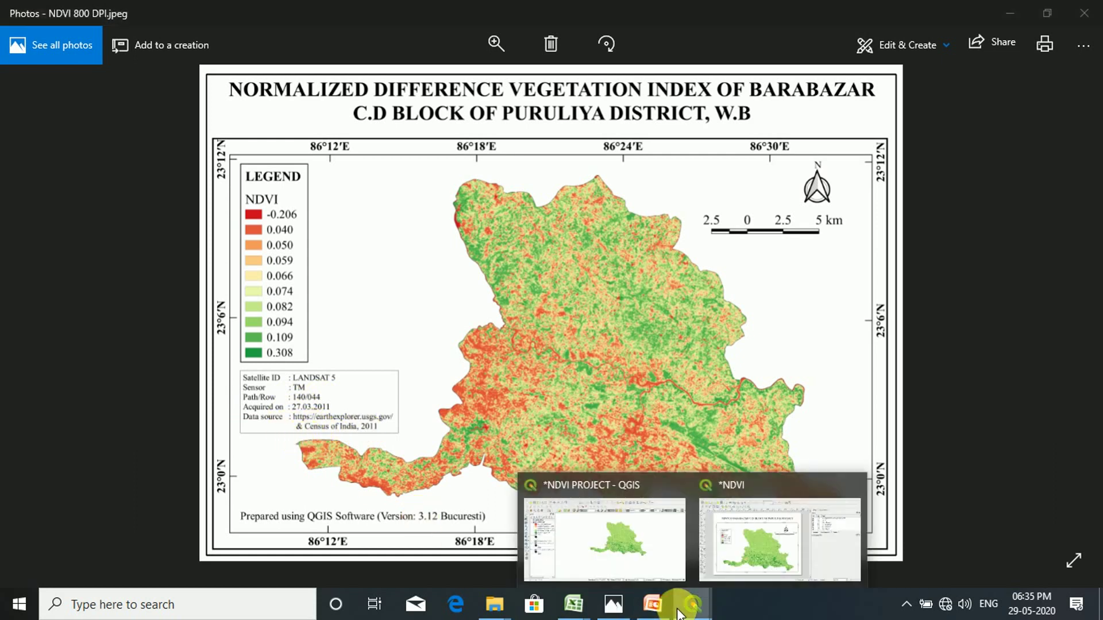
pyautogui.click(718, 574)
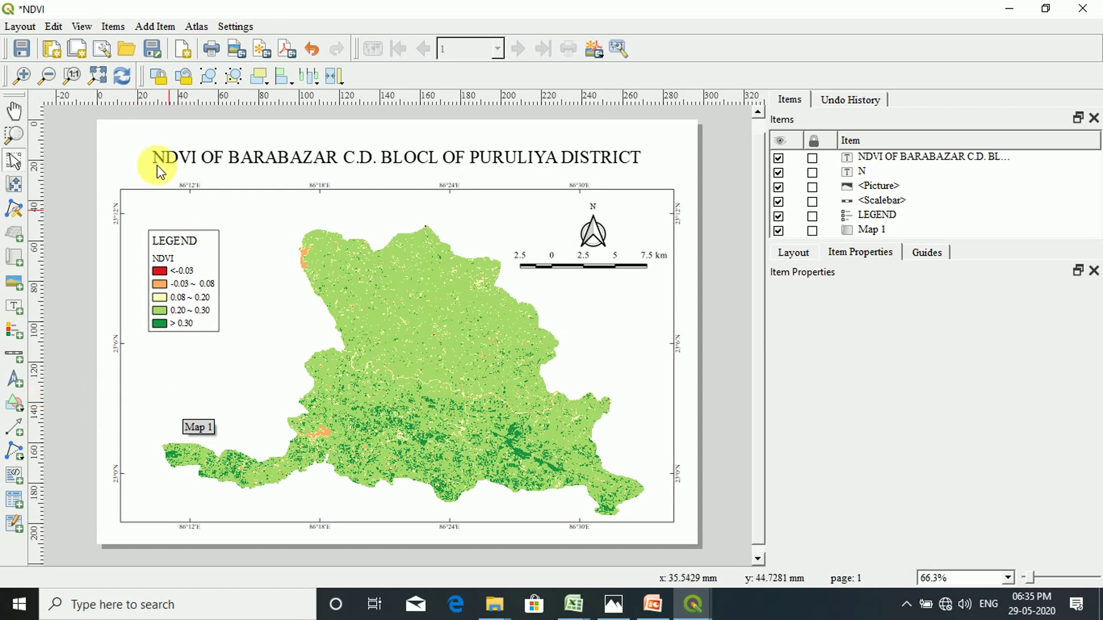
# Save the project and start exporting the layout as a JPEG image named NDVI in the NDVI GUIDELINE folder.
pyautogui.click(21, 49)
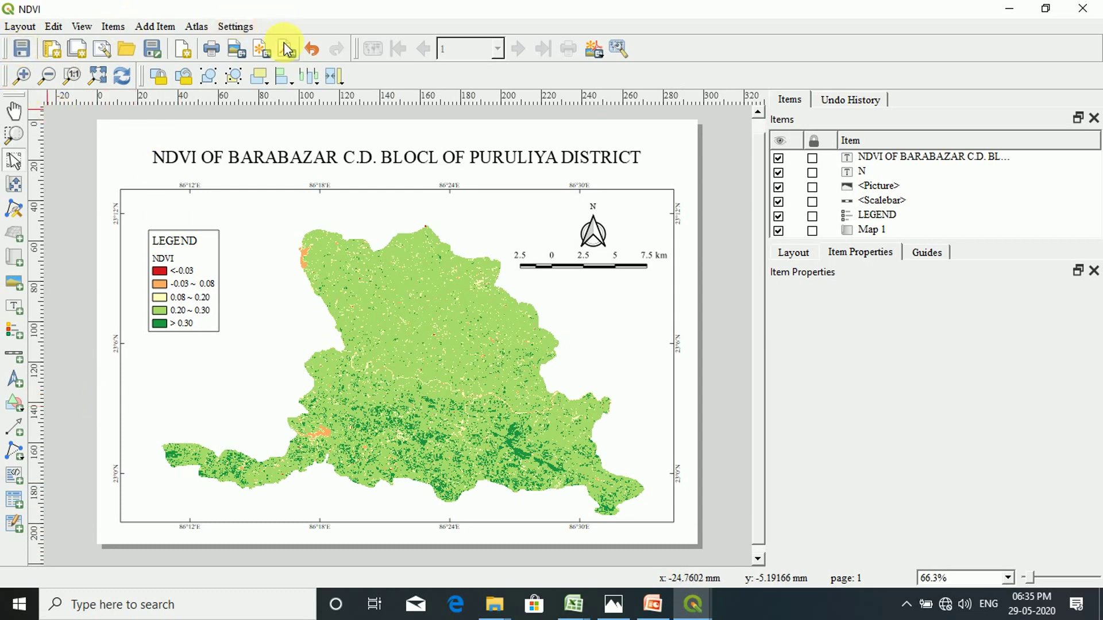
pyautogui.click(234, 50)
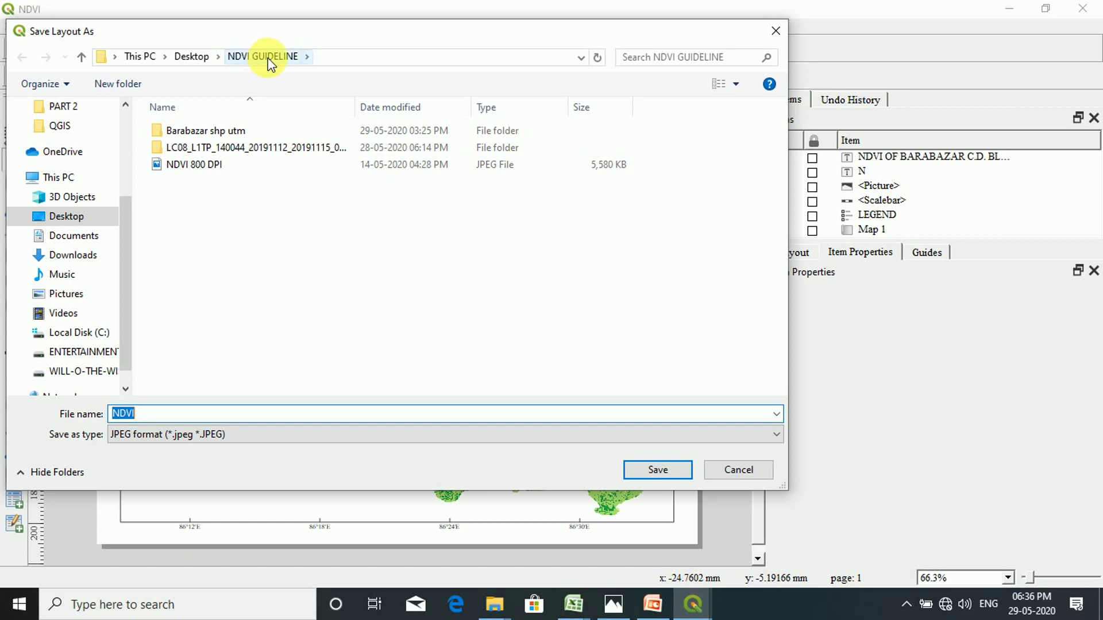
pyautogui.click(146, 416)
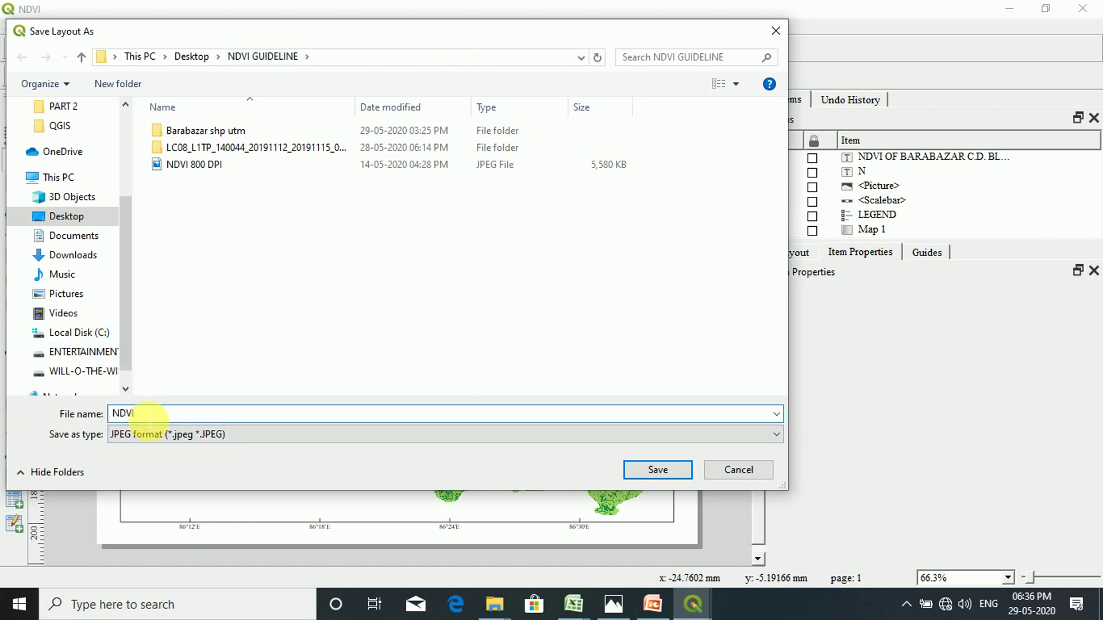
pyautogui.click(270, 436)
pyautogui.press('Down')
pyautogui.press('Down')
pyautogui.press('Down')
pyautogui.press('Down')
pyautogui.press('Down')
pyautogui.press('Down')
pyautogui.press('Down')
pyautogui.press('Down')
pyautogui.press('Down')
pyautogui.press('Down')
pyautogui.press('Down')
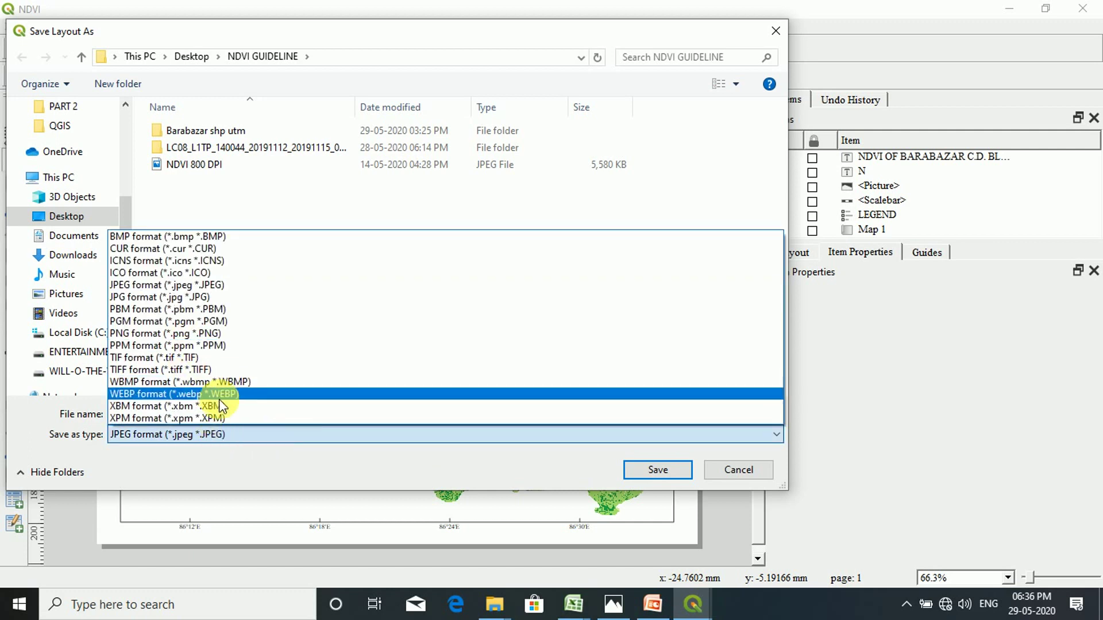
pyautogui.click(238, 437)
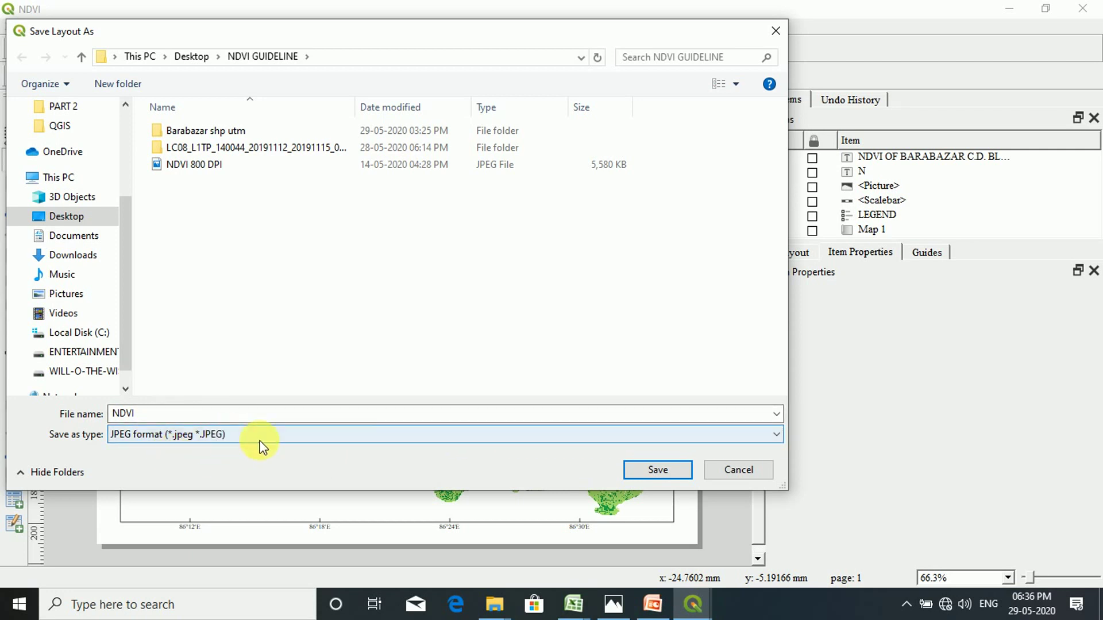
pyautogui.click(659, 473)
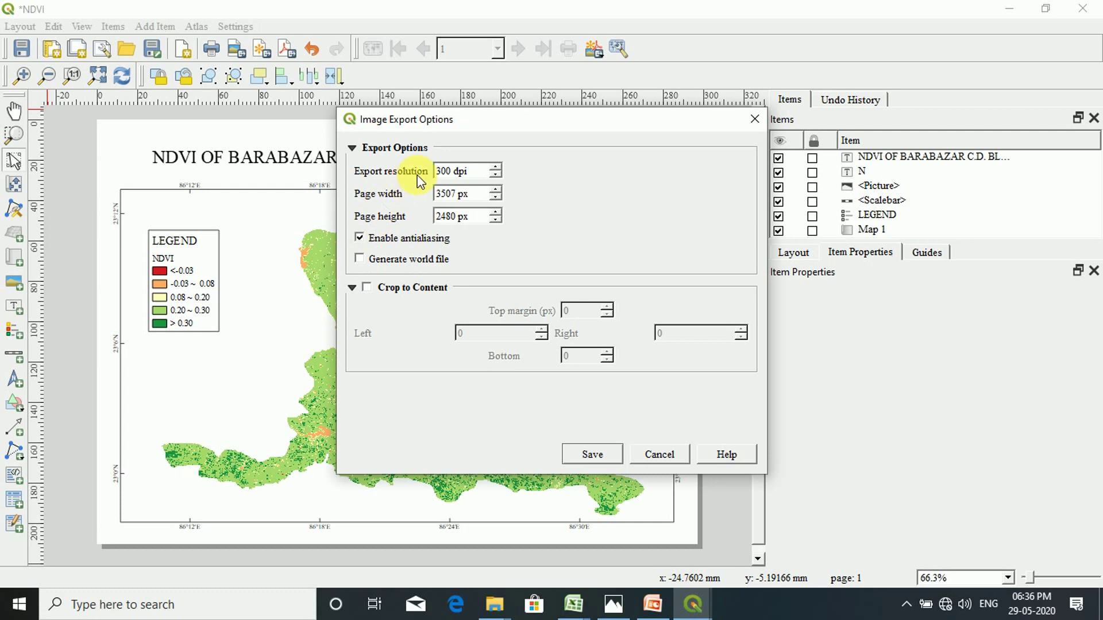
# Set the image export resolution to 800 dpi and save the exported layout image.
pyautogui.click(485, 179)
pyautogui.press('Home')
pyautogui.press('Delete')
pyautogui.write('8')
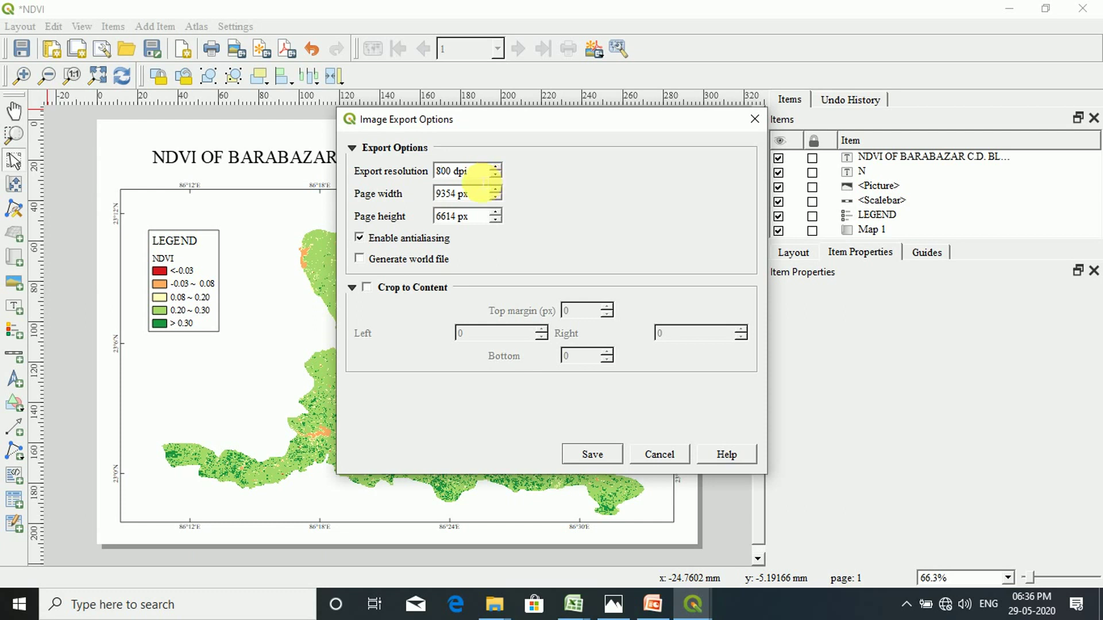
pyautogui.click(597, 457)
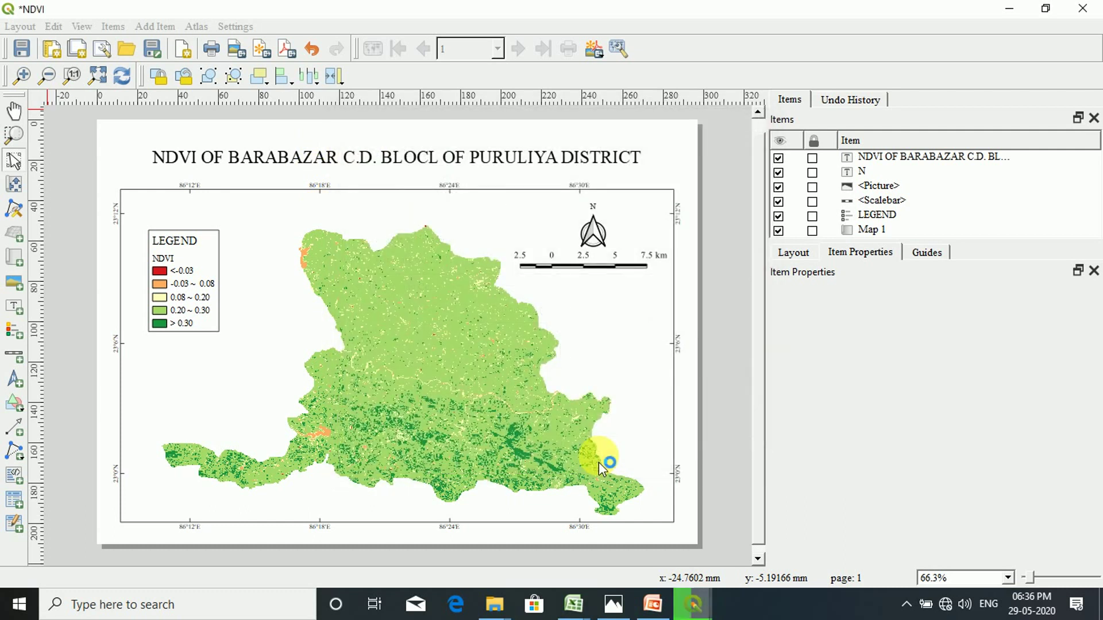